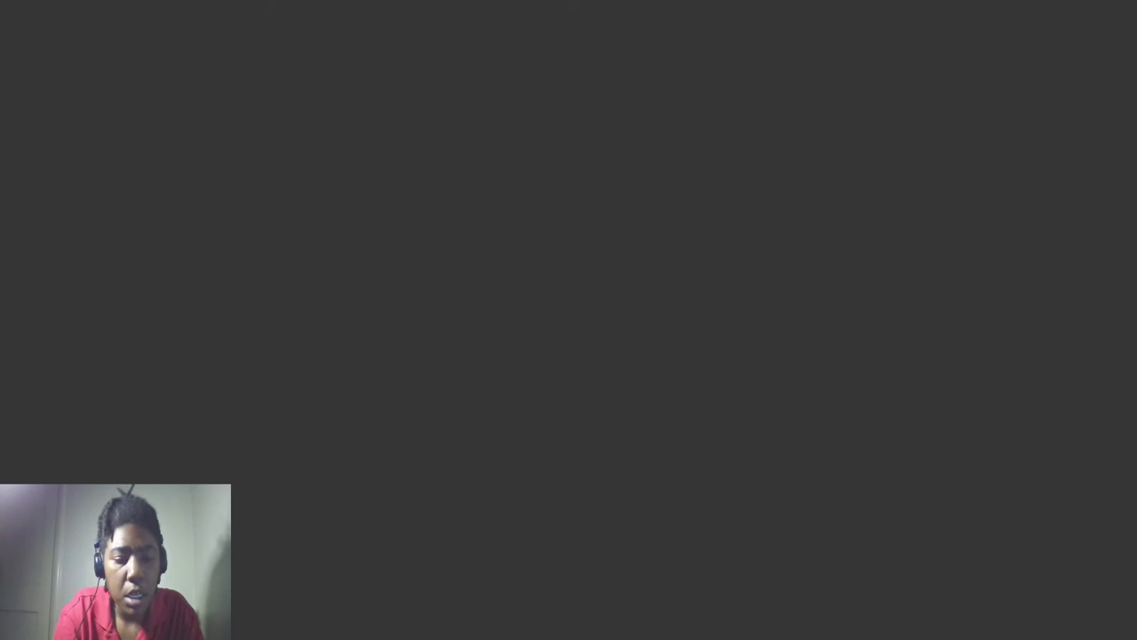
- Search the web for 'background remover' and open the remove.bg site
type("bran")
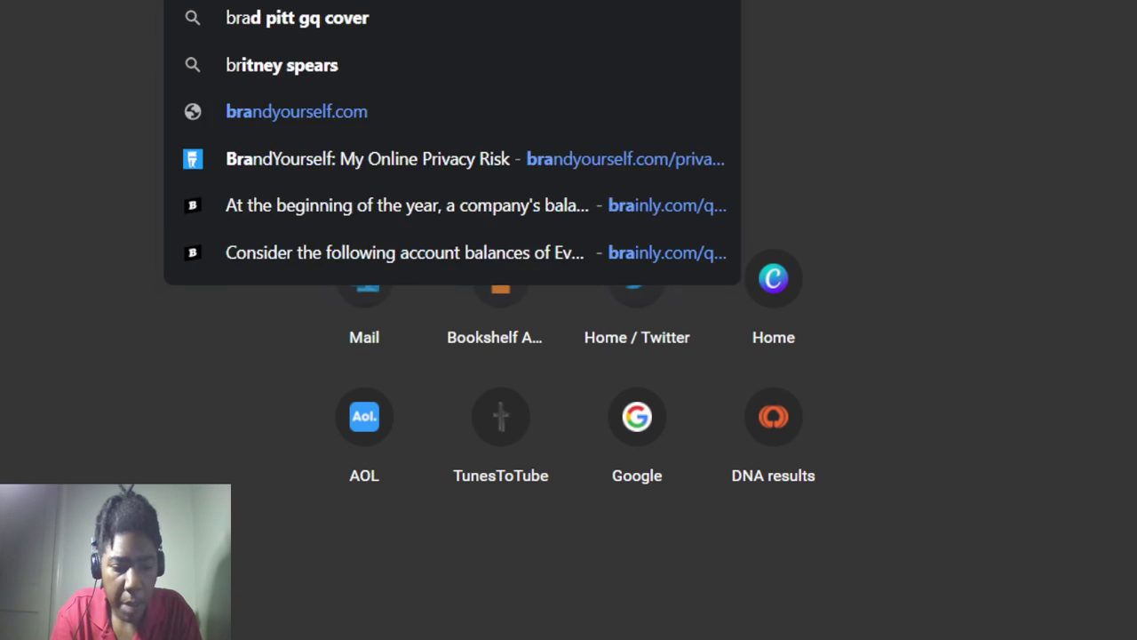
key("BackSpace")
key("BackSpace")
key("BackSpace")
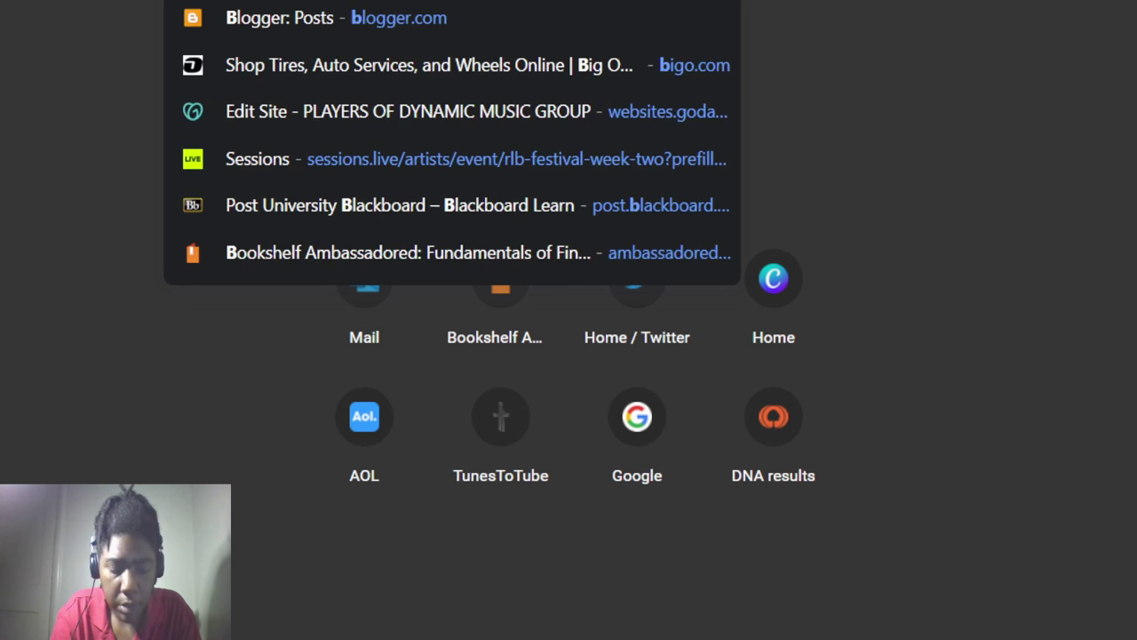
type("ackground")
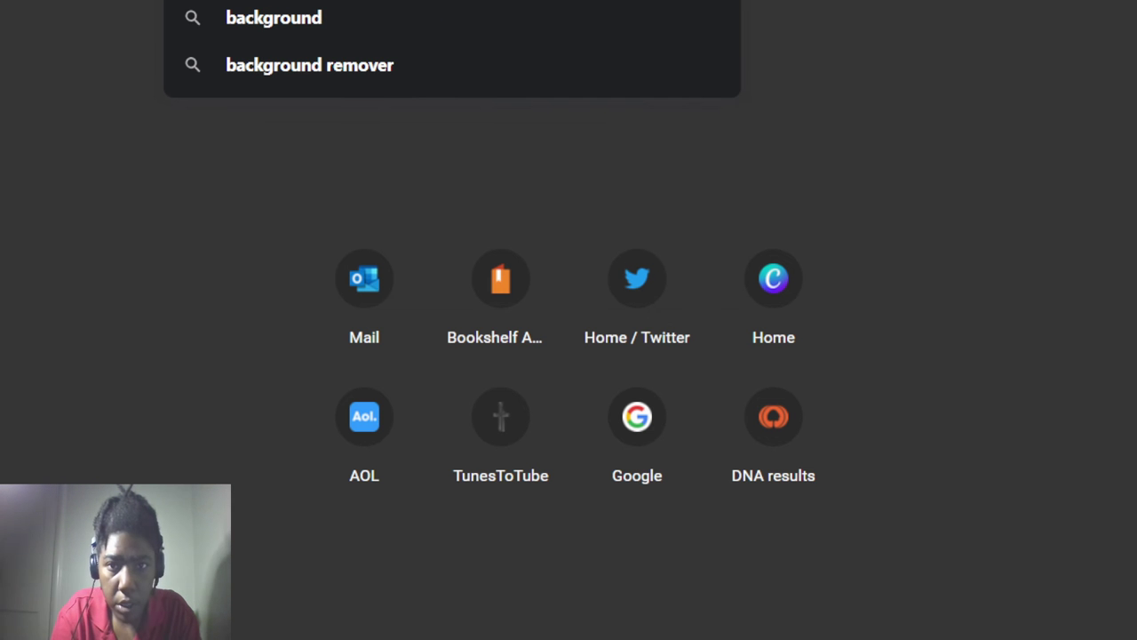
left_click(346, 78)
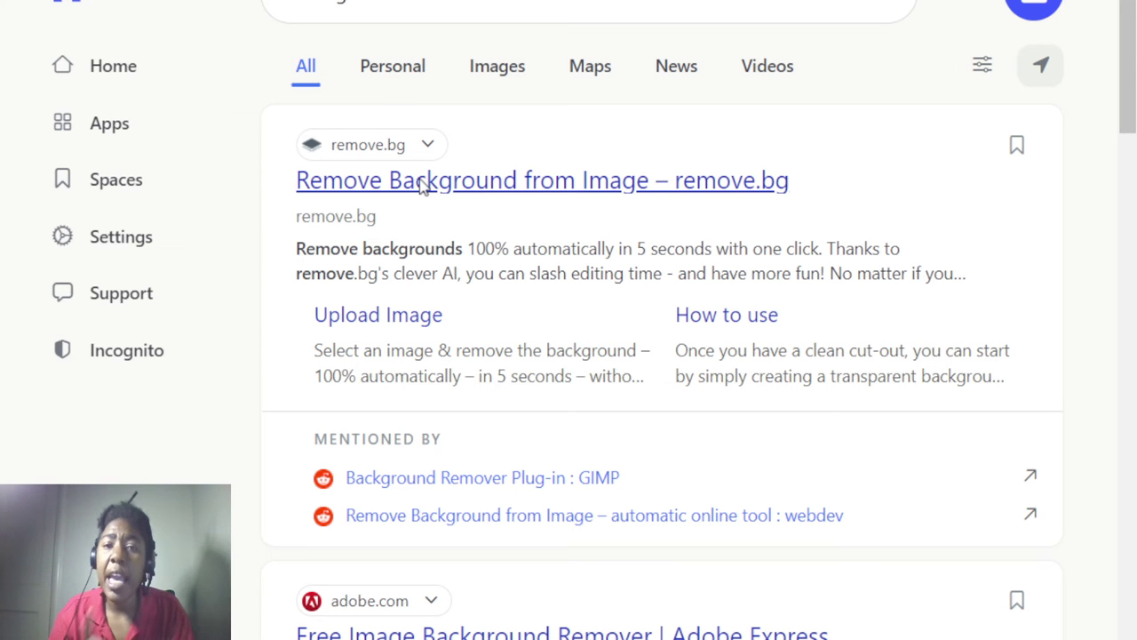
left_click(423, 182)
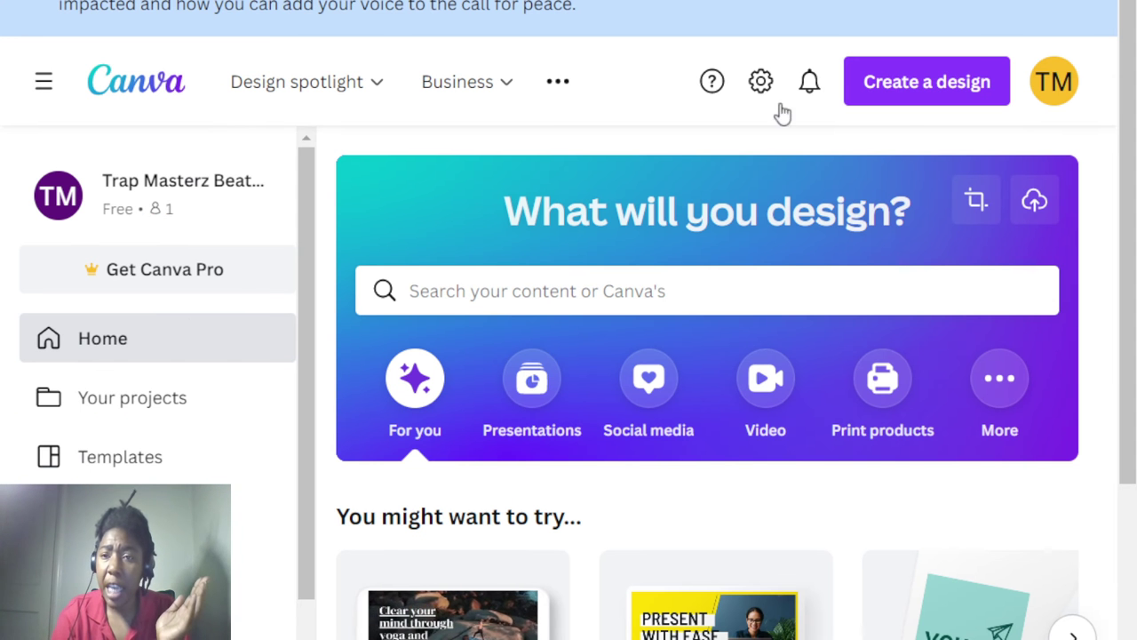
- Start a new 1280×720 px YouTube Thumbnail design via the 'youtube thumbnail' search
left_click(899, 89)
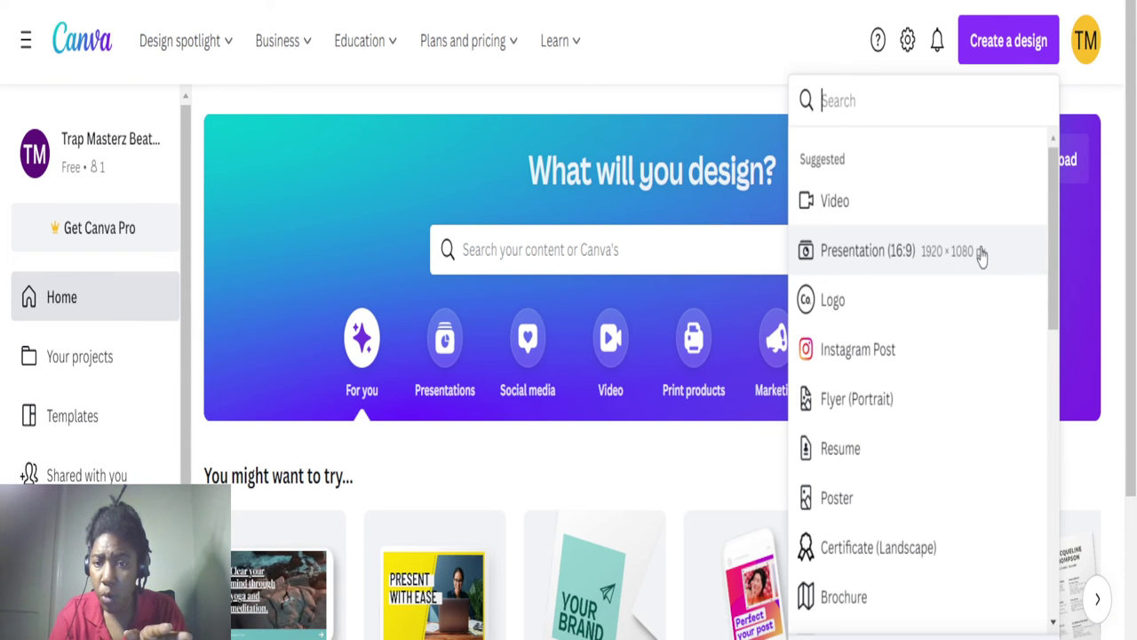
type("youtu")
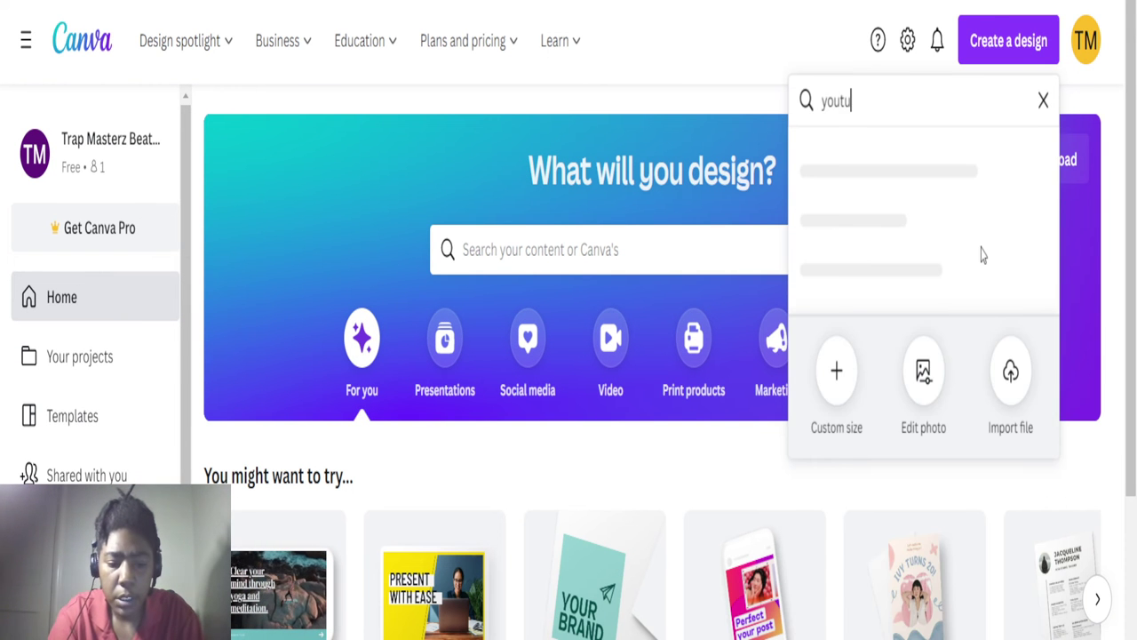
type("be")
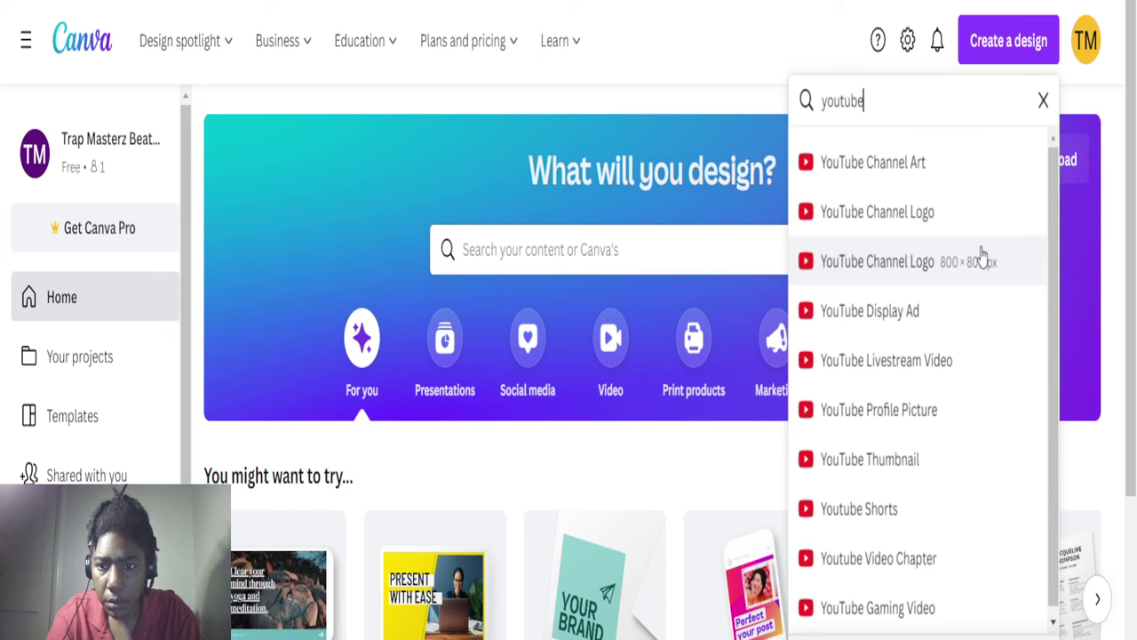
type(" thumb")
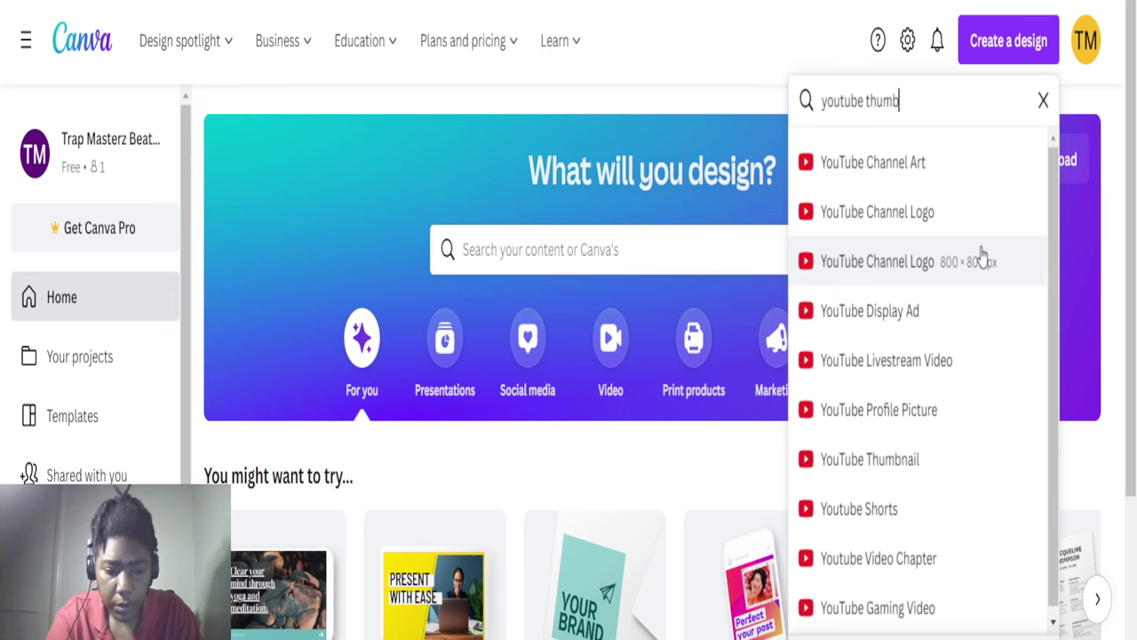
type("nail")
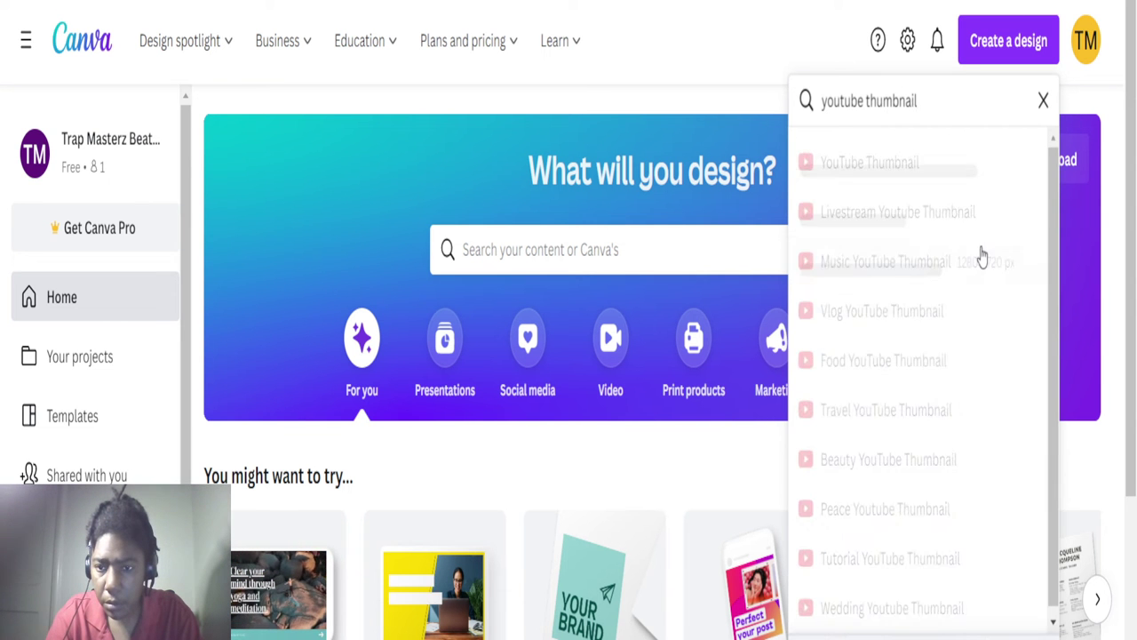
left_click(967, 170)
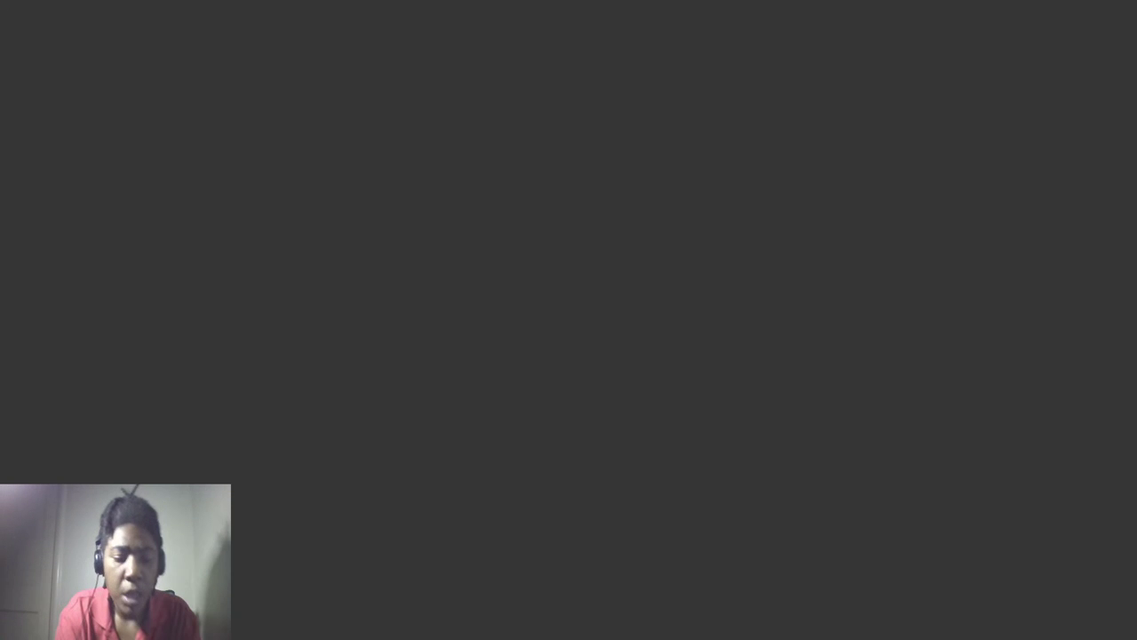
- Search for 'crazy youtube' thumbnail backgrounds and show only image results
type("crazy yo")
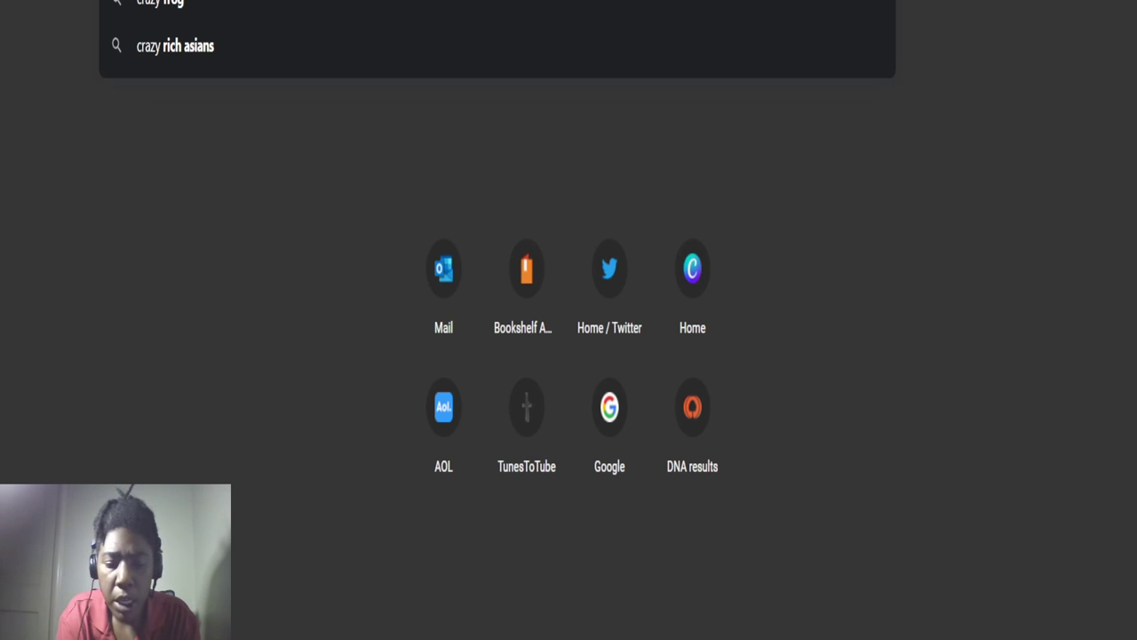
type("utube")
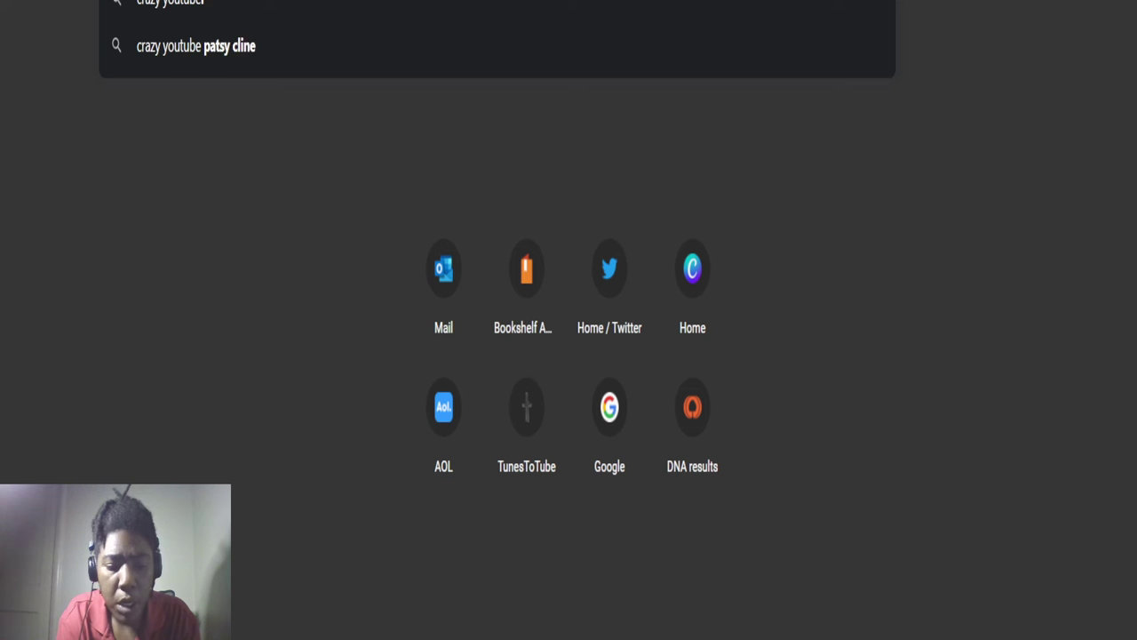
key("Return")
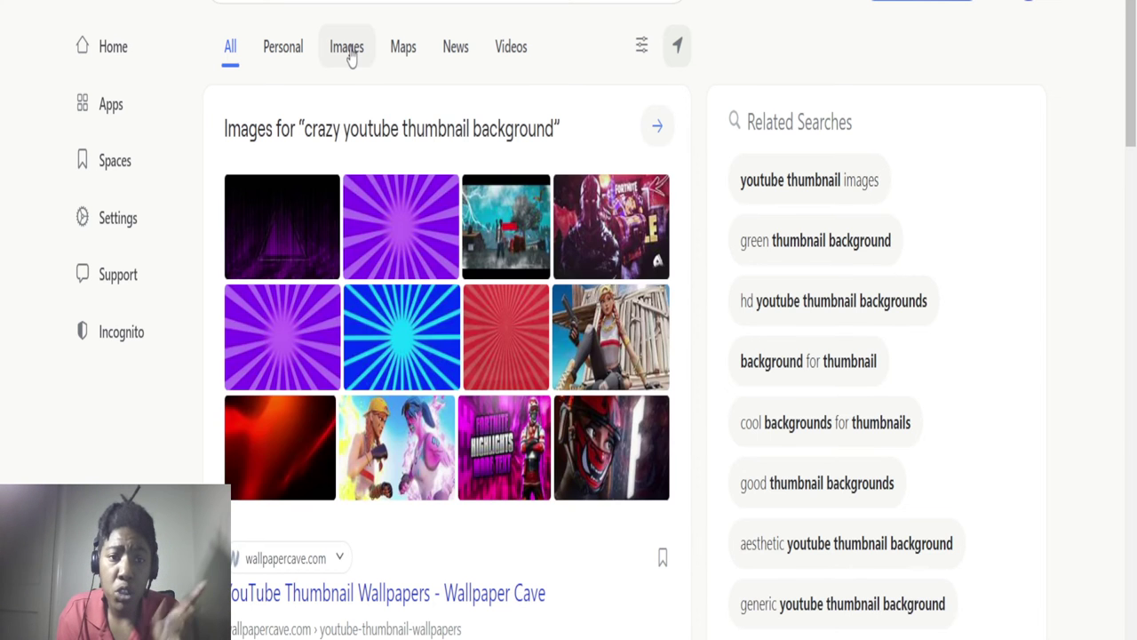
left_click(351, 55)
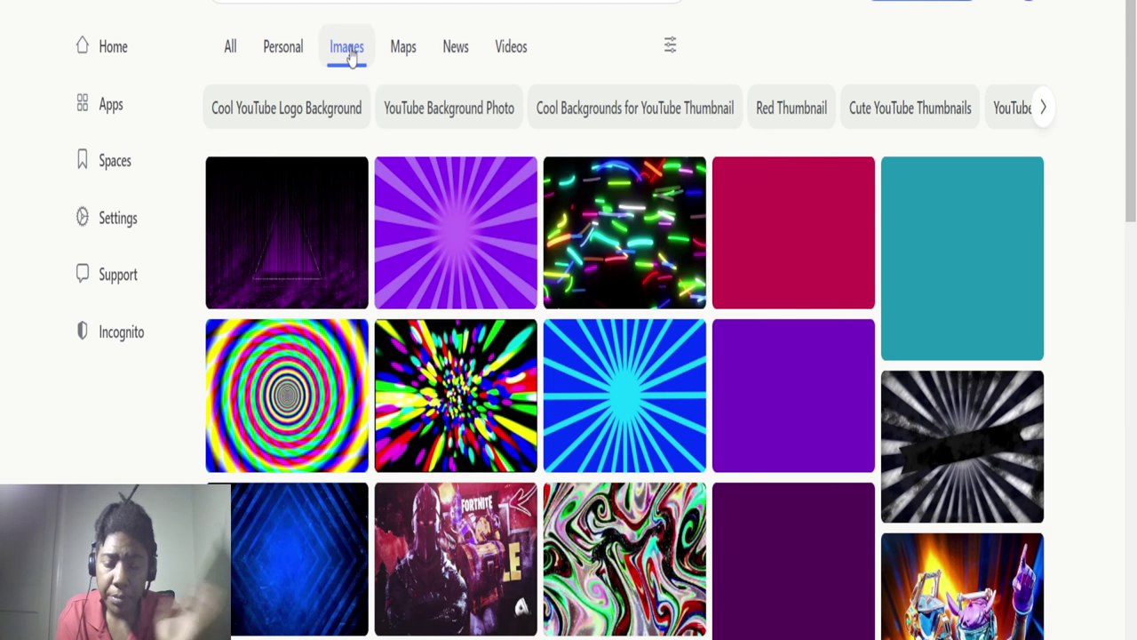
- Preview purple sunburst images, opening a second one in large view
left_click(508, 272)
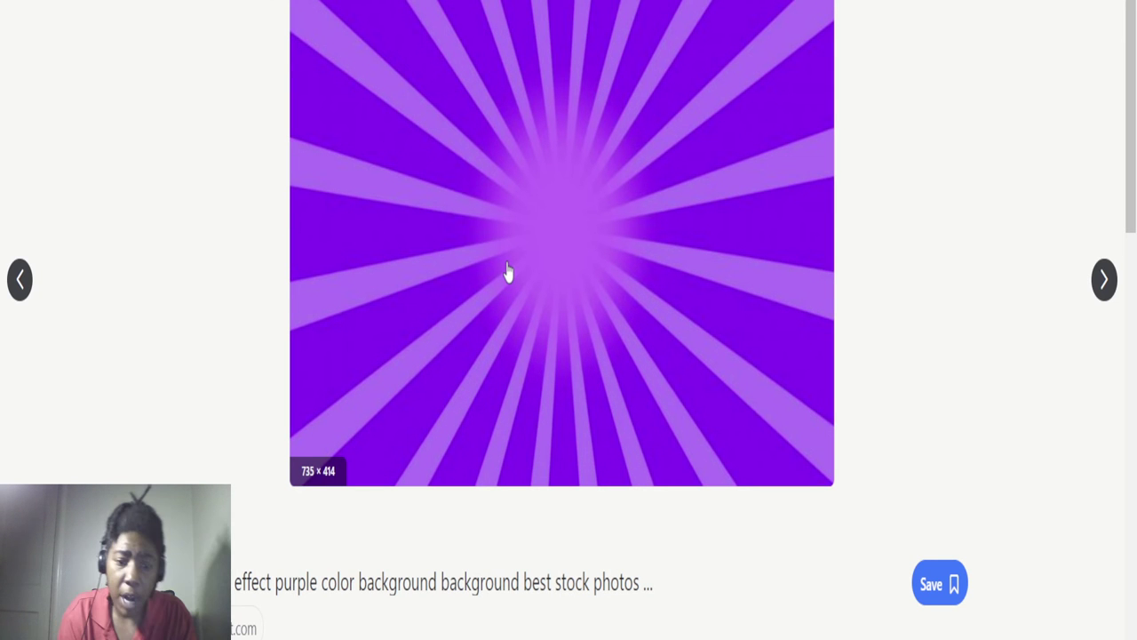
scroll(508, 271, "down", 5)
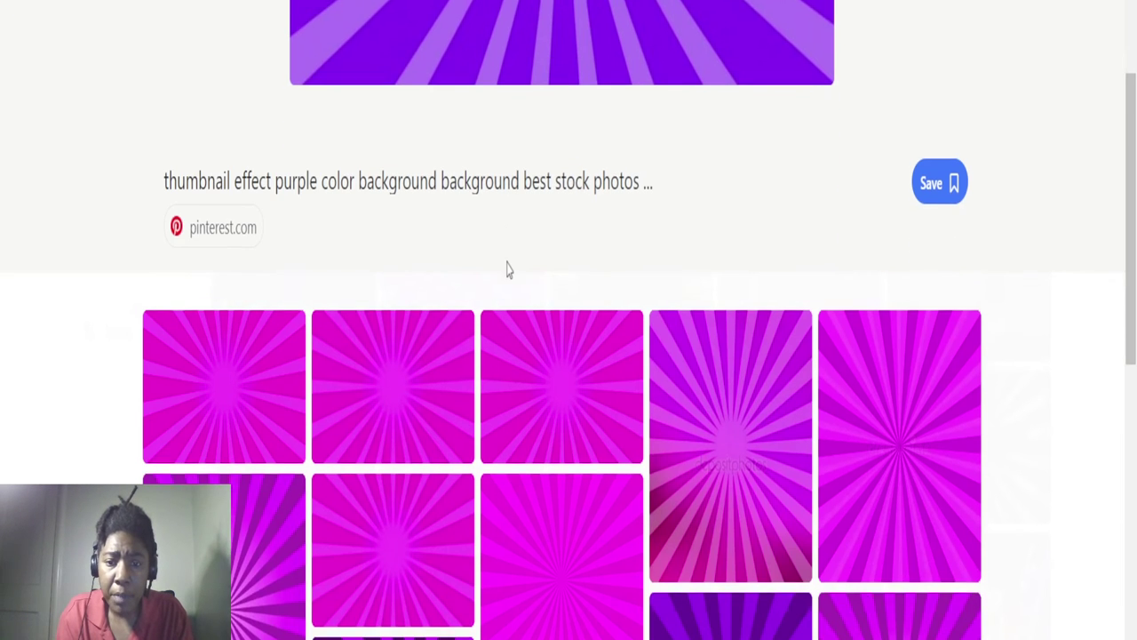
scroll(508, 272, "down", 3)
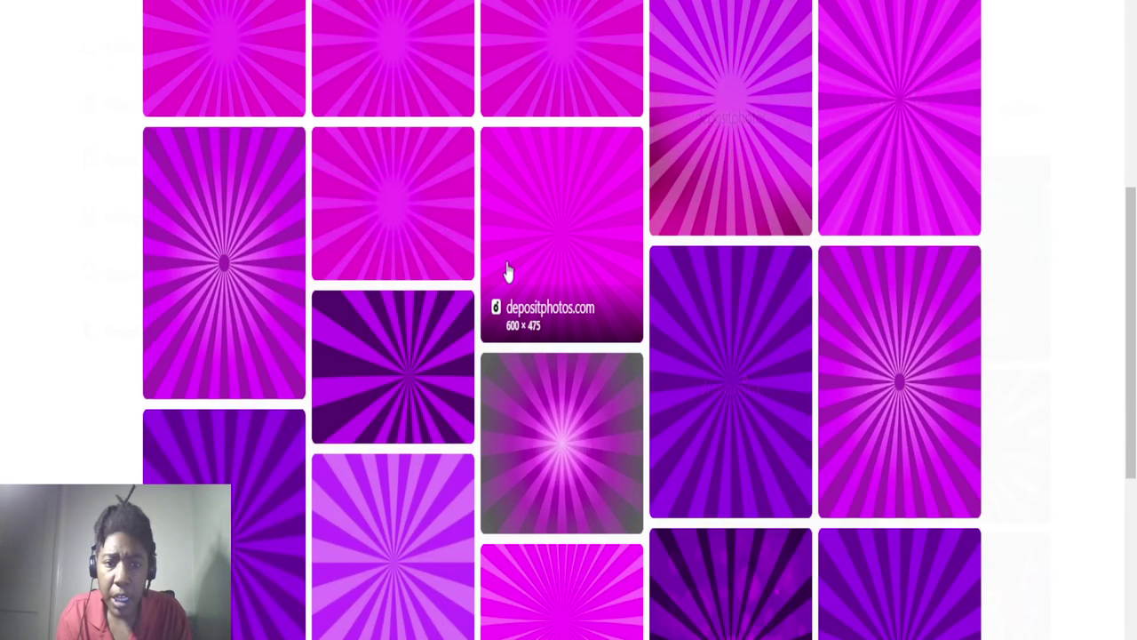
scroll(508, 272, "down", 2)
left_click(508, 272)
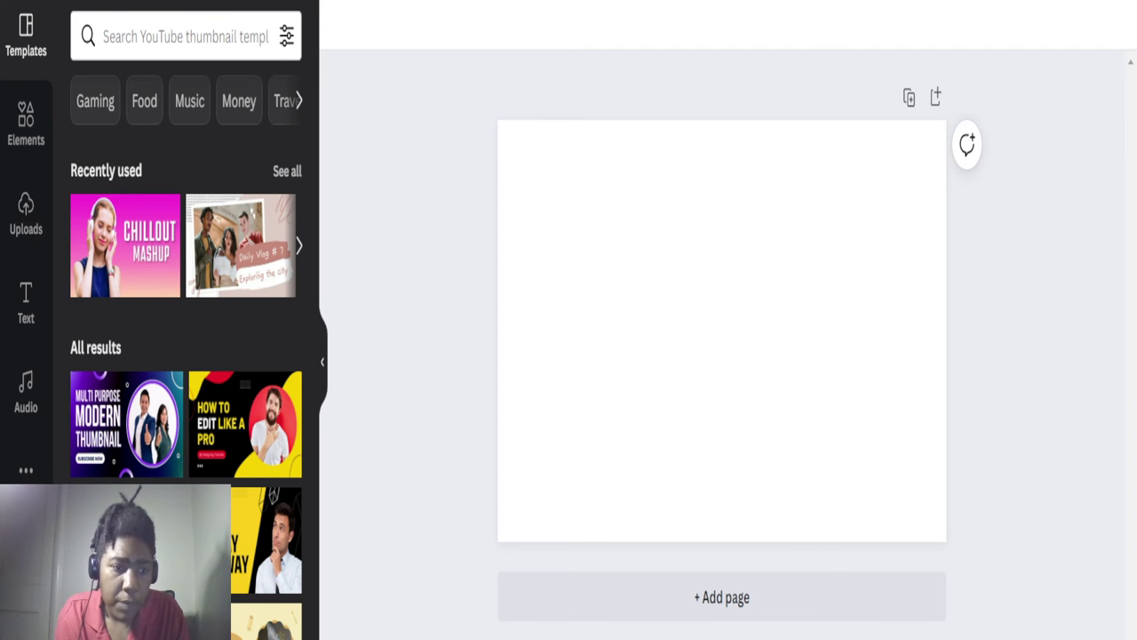
- Add the uploaded purple sunburst image and stretch it across the page
left_click(26, 214)
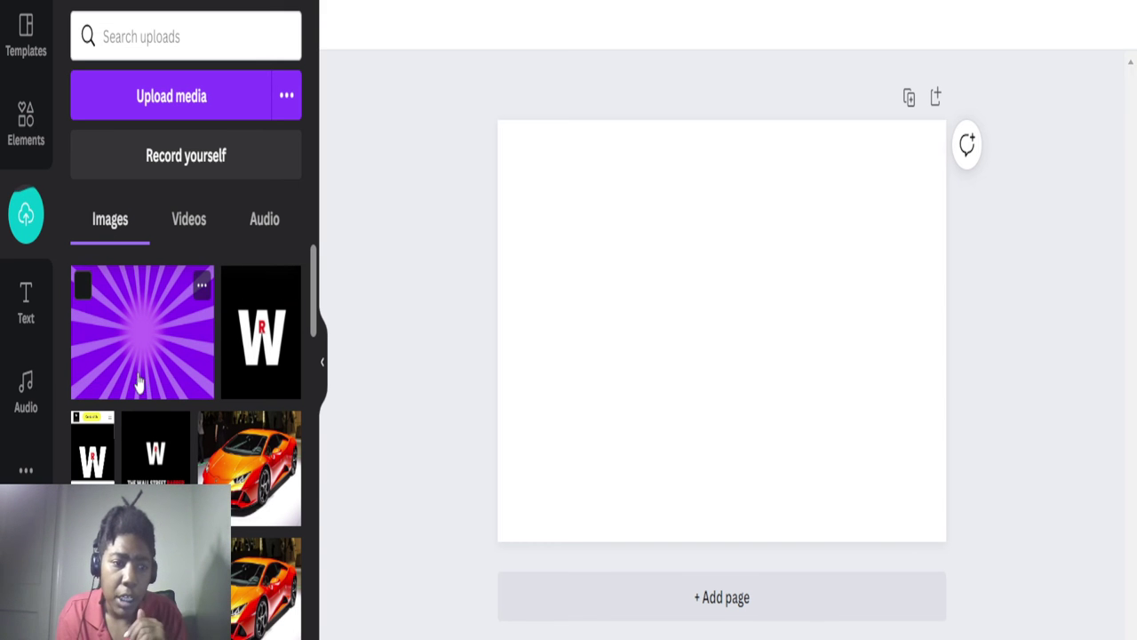
left_click(156, 354)
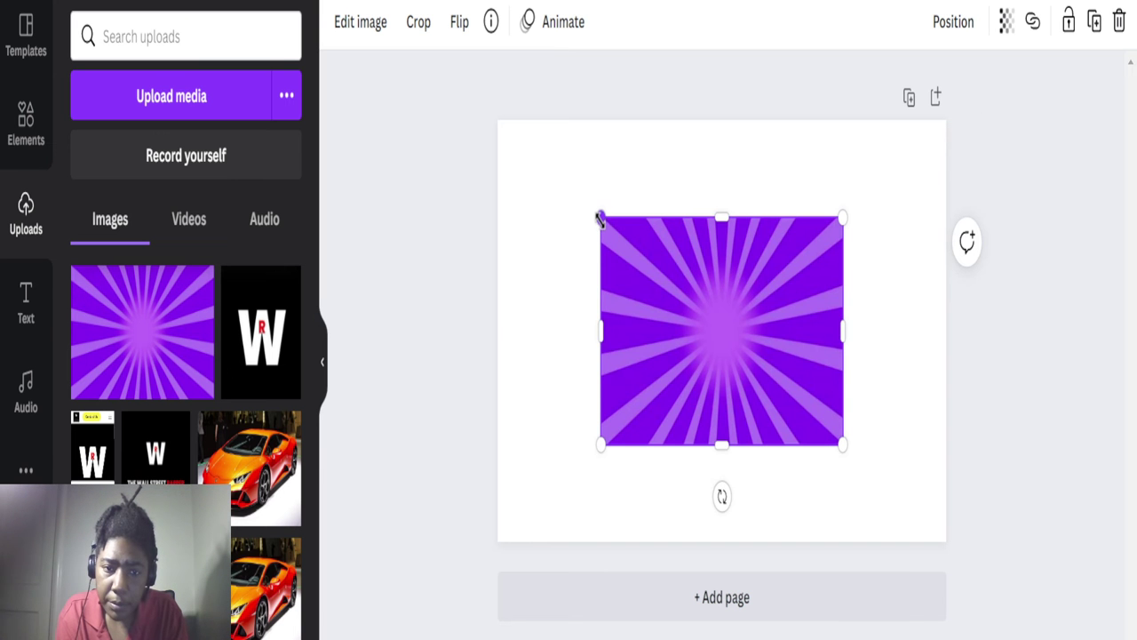
left_click_drag(600, 218, 498, 120)
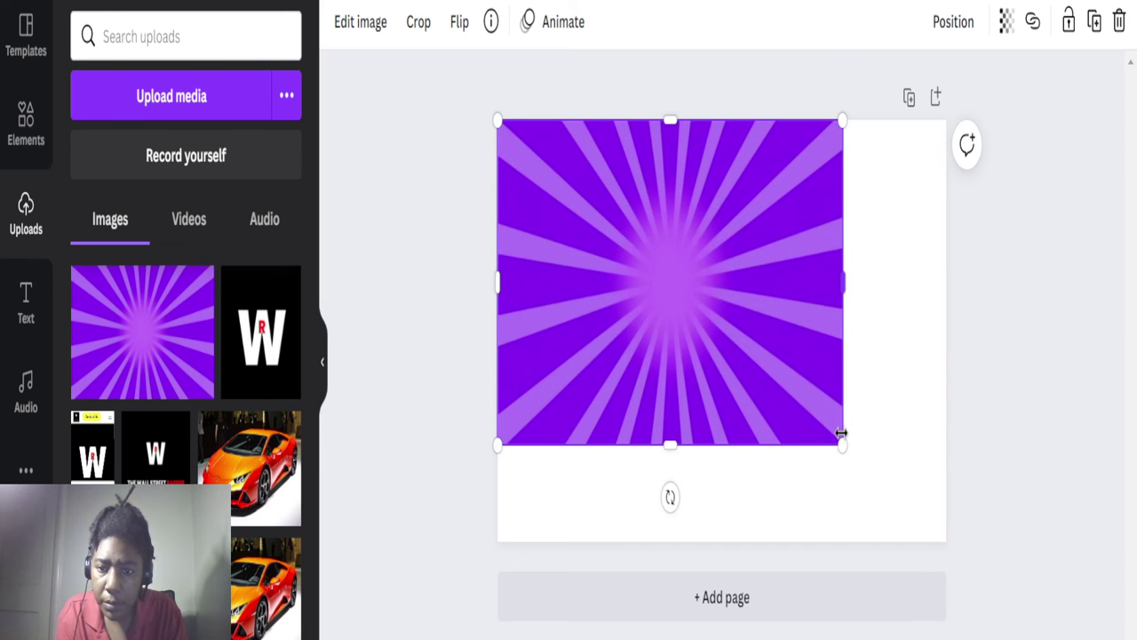
left_click_drag(841, 442, 953, 526)
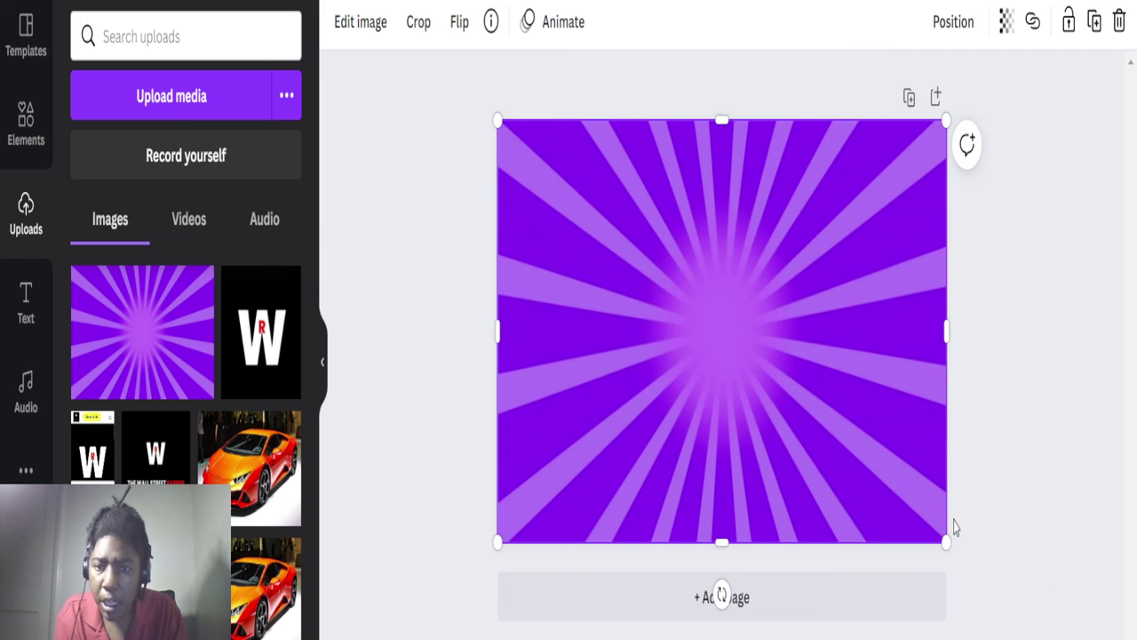
- Set the sunburst's transparency to 66 and enlarge it past the page edges
left_click(1005, 21)
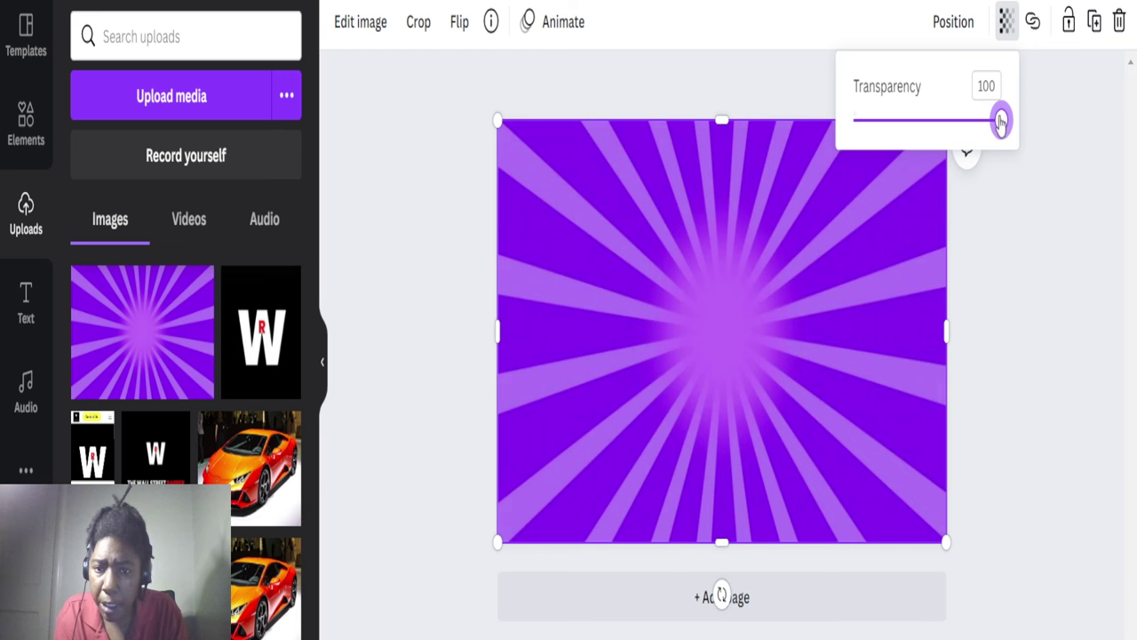
left_click_drag(1000, 123, 950, 126)
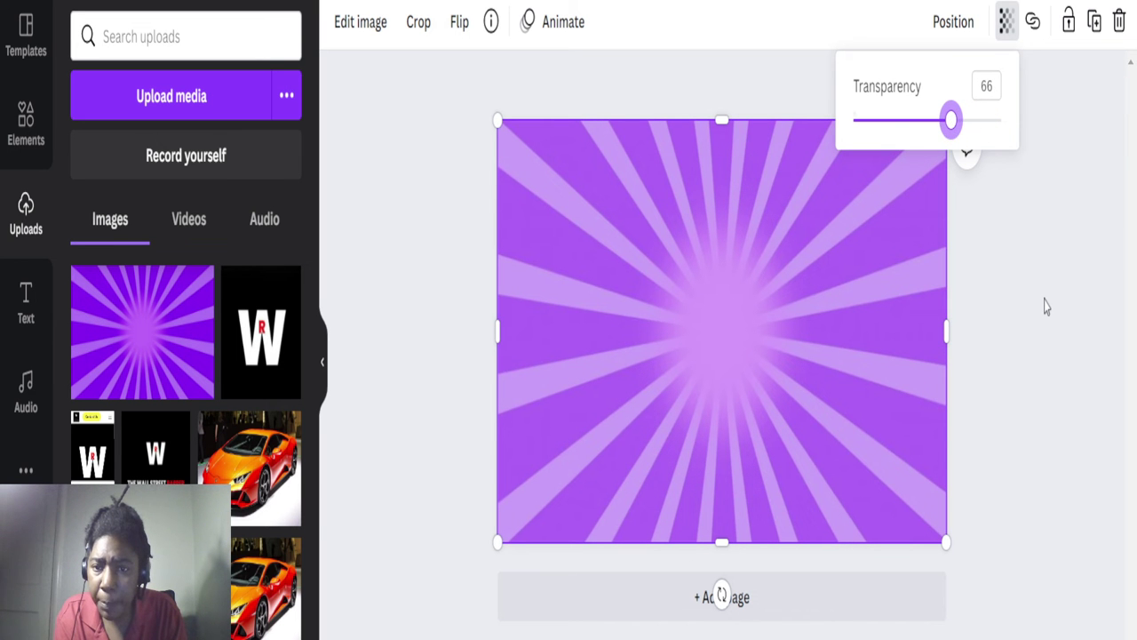
key("Escape")
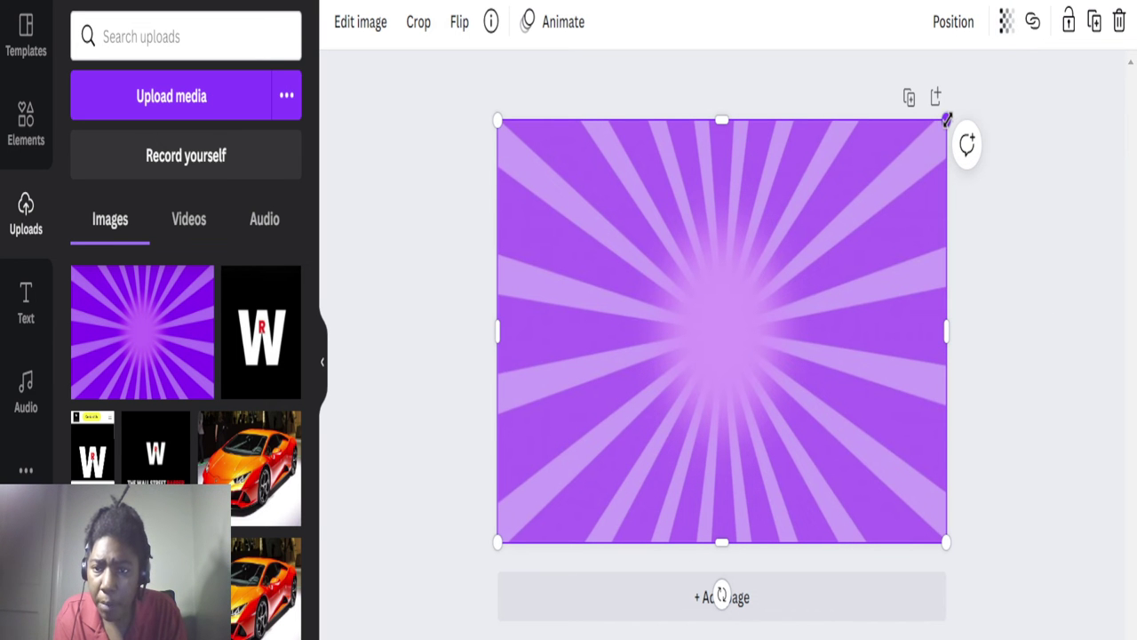
left_click_drag(947, 118, 1065, 4)
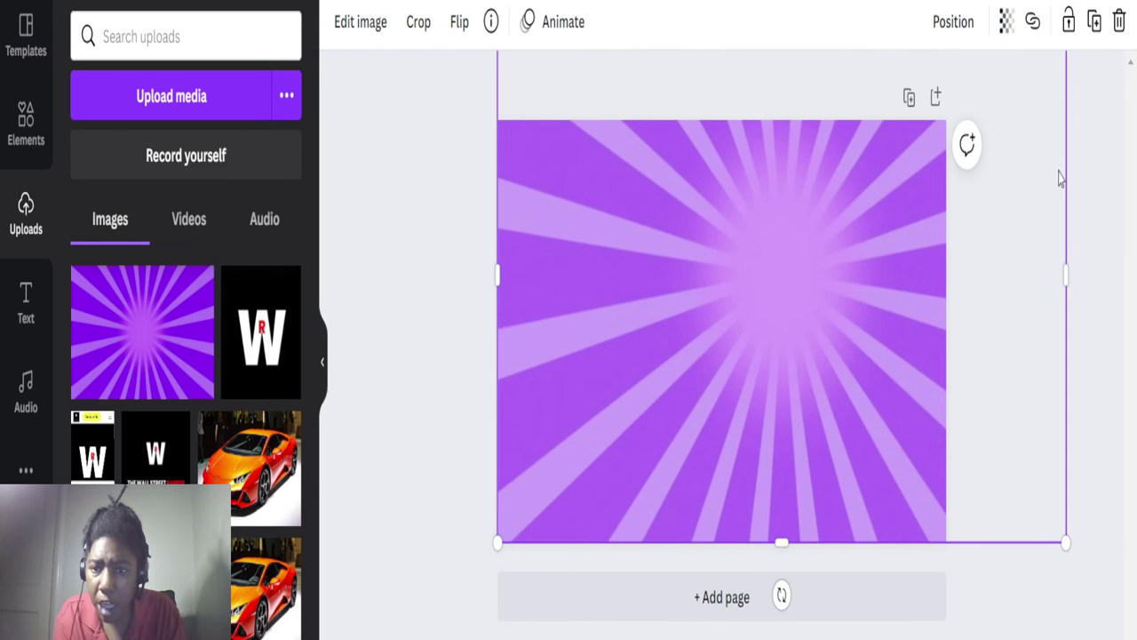
left_click(1081, 277)
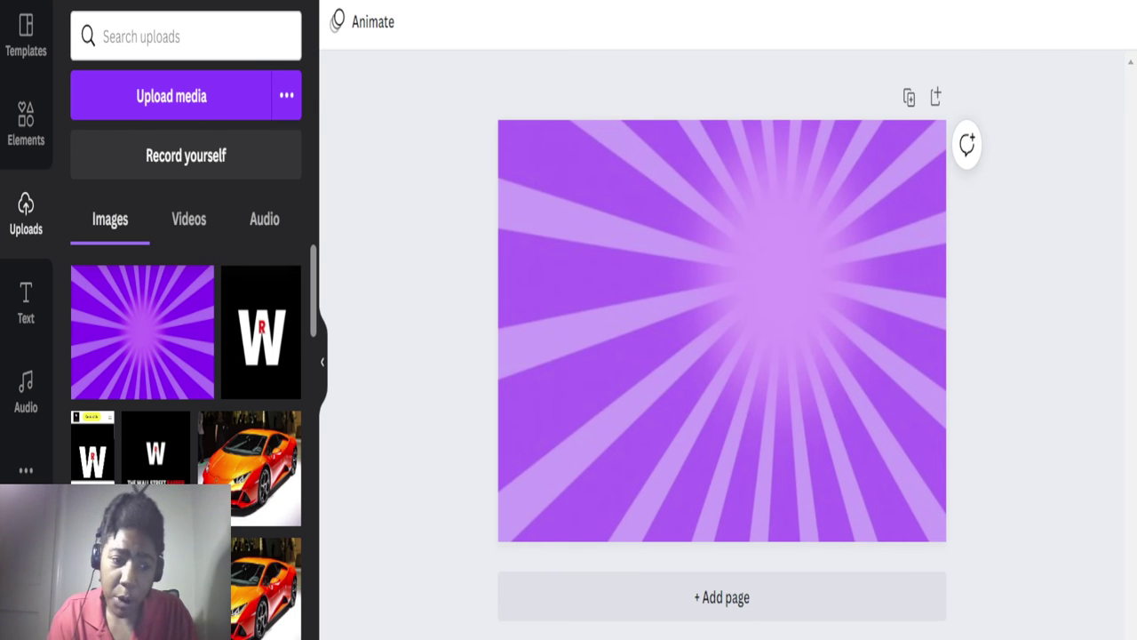
- Add the orange car, flip it horizontally, and enlarge it toward the lower left
left_click(249, 467)
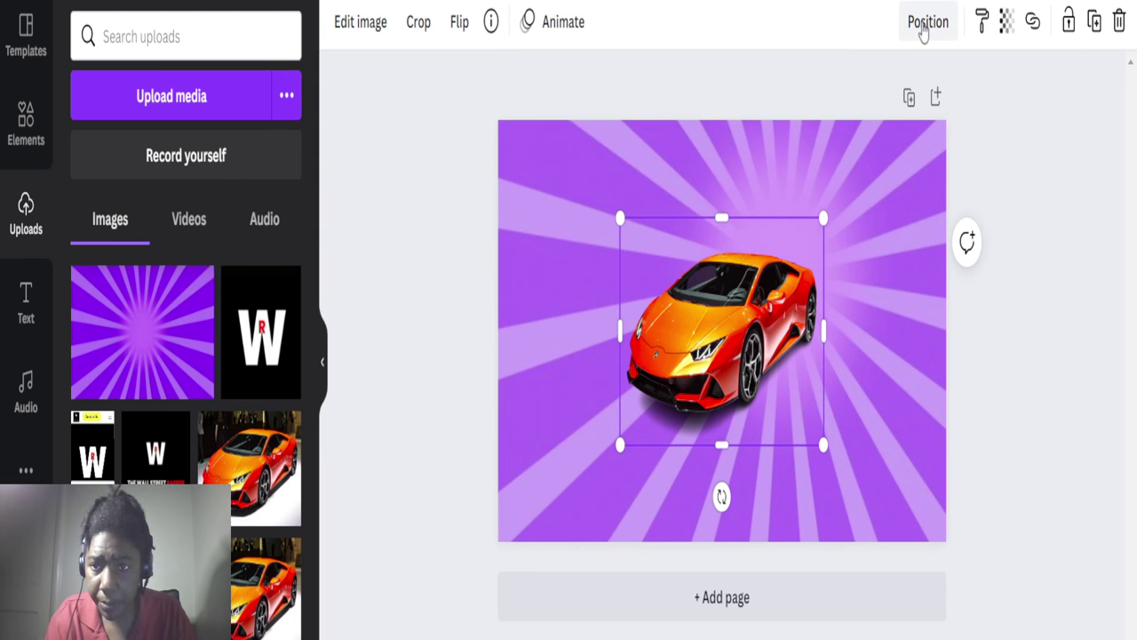
left_click(455, 27)
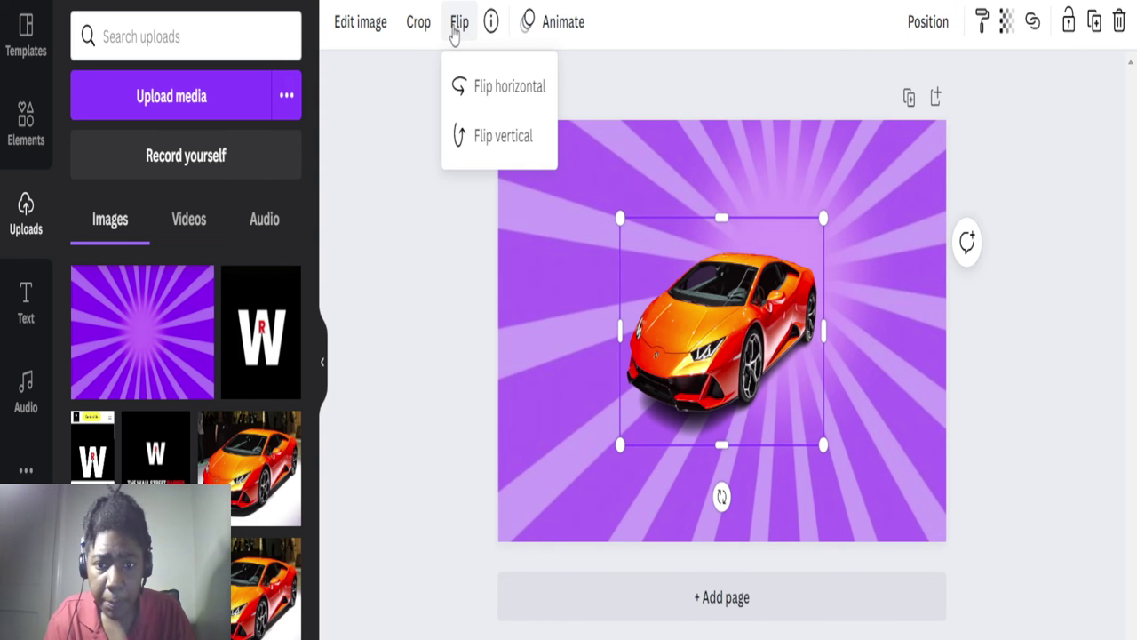
left_click(498, 88)
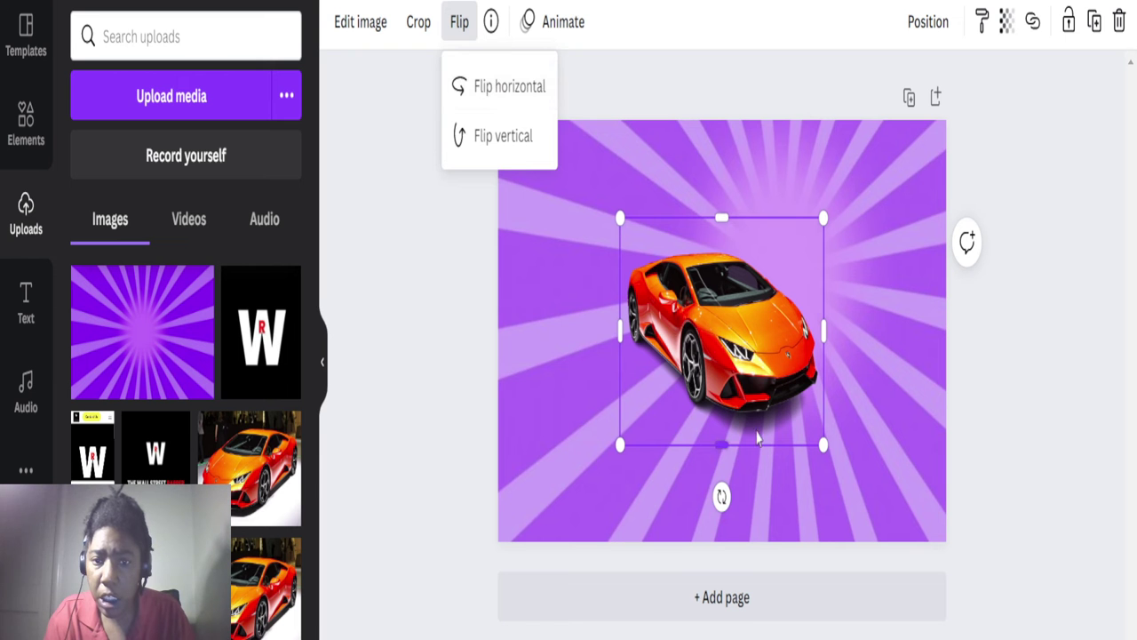
left_click(733, 377)
left_click_drag(733, 377, 635, 421)
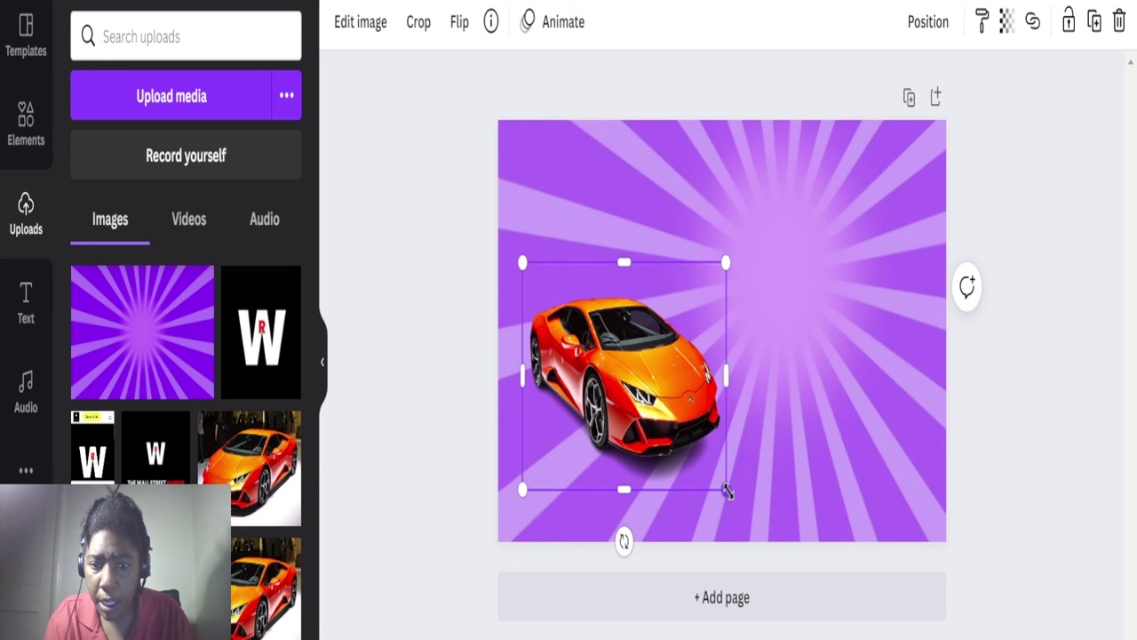
left_click_drag(726, 489, 797, 520)
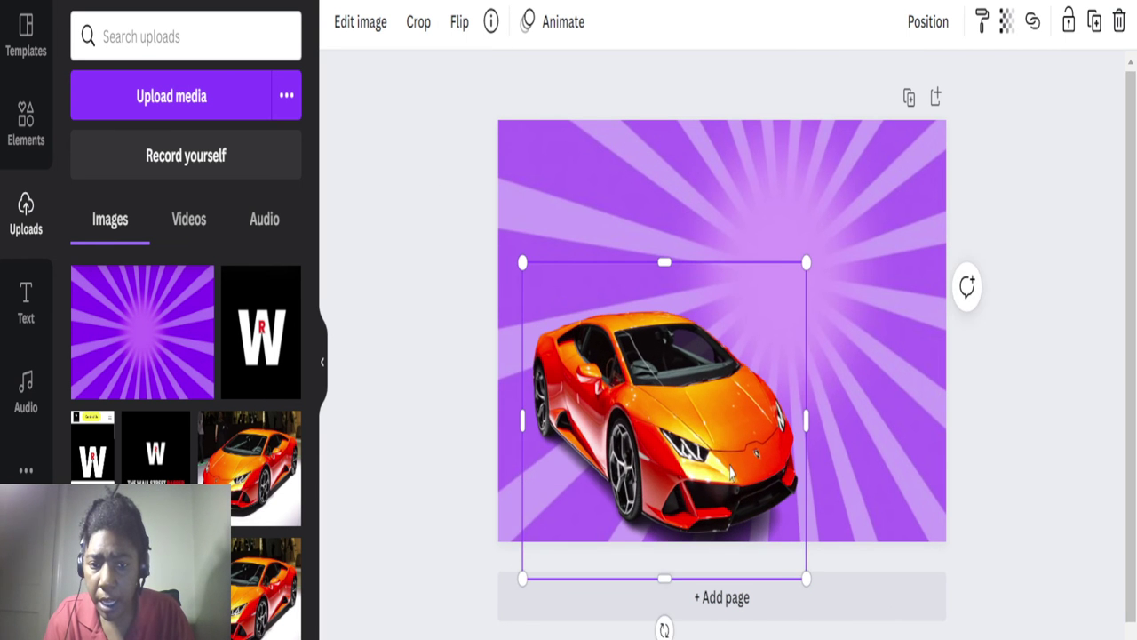
left_click_drag(729, 463, 696, 461)
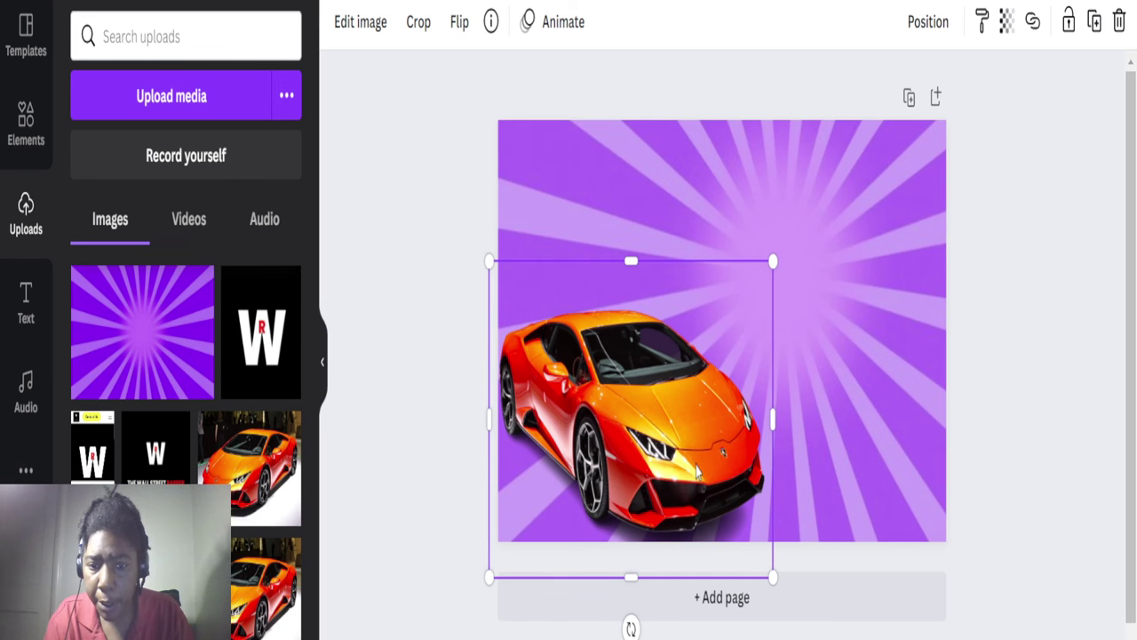
left_click(1028, 346)
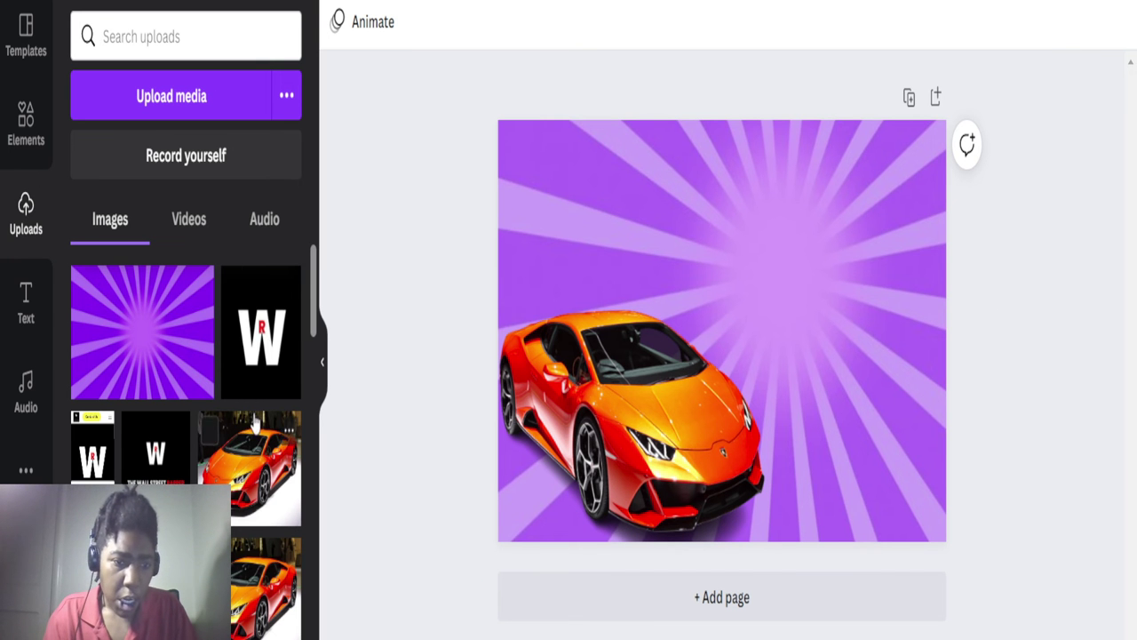
- Add the webcam photo of the person from Uploads and flip it horizontally
scroll(255, 424, "down", 2)
scroll(255, 425, "down", 3)
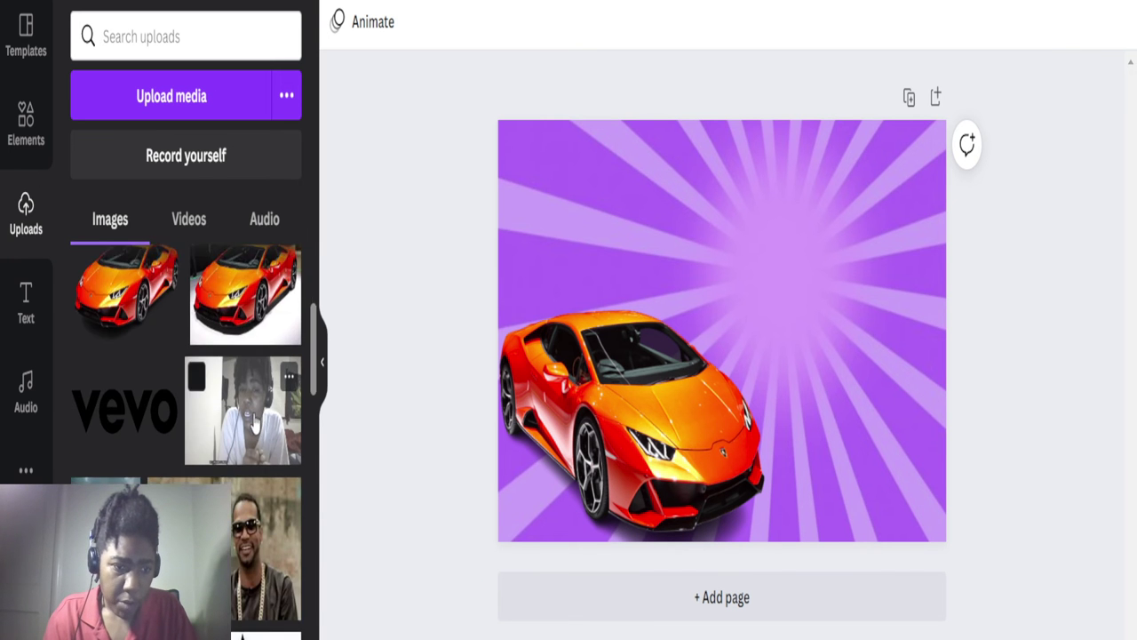
scroll(253, 419, "down", 2)
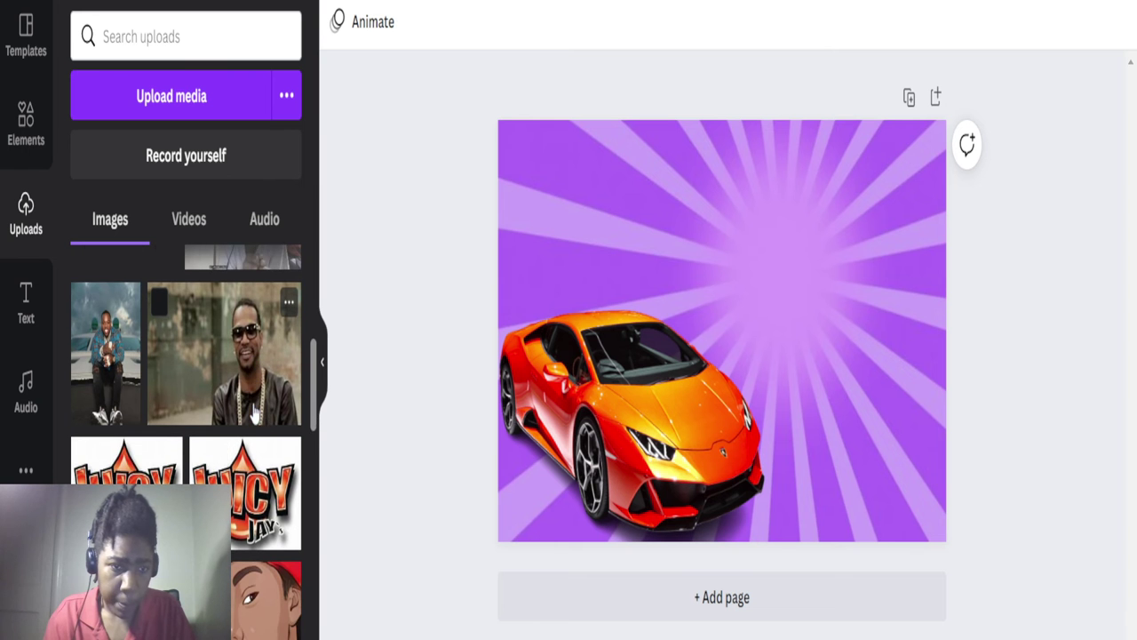
scroll(255, 414, "down", 1)
scroll(255, 412, "down", 2)
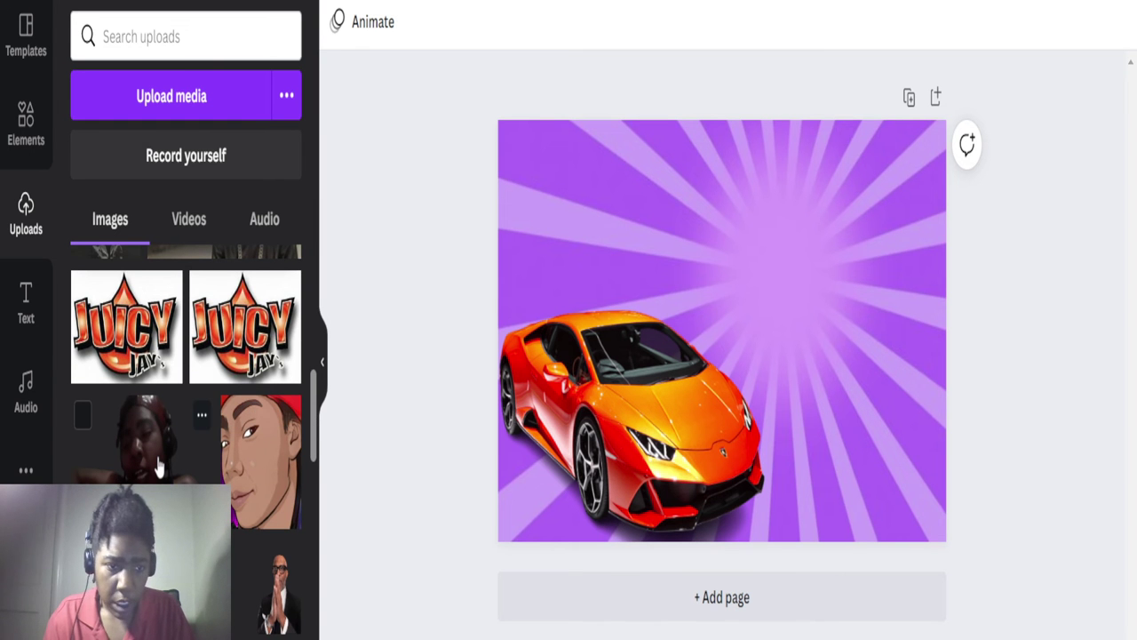
left_click(159, 468)
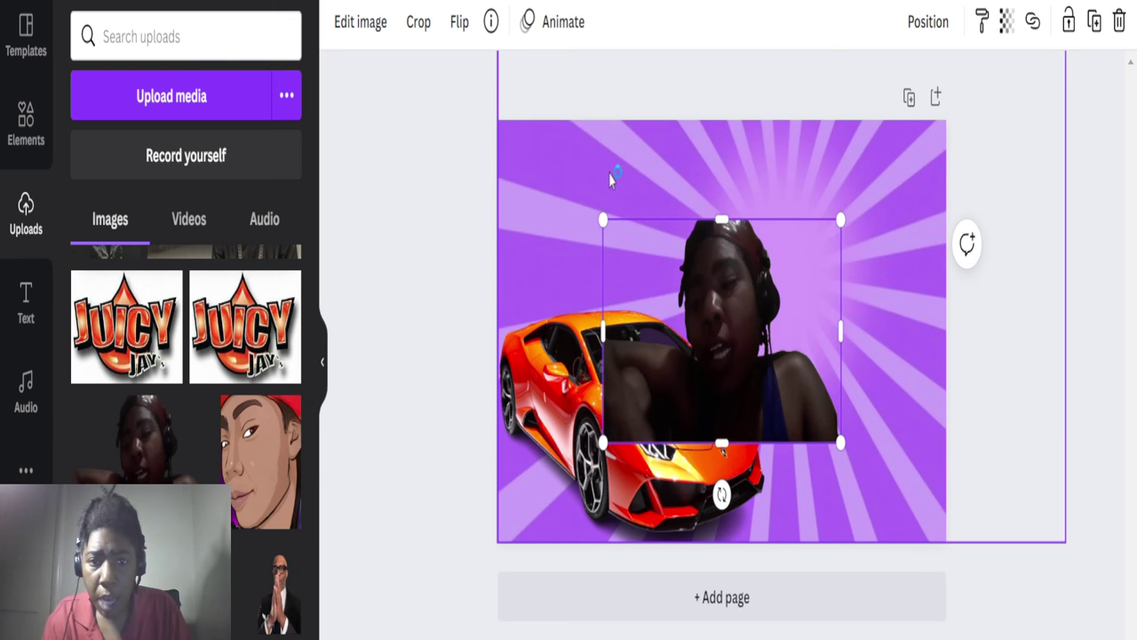
left_click(461, 28)
left_click(479, 86)
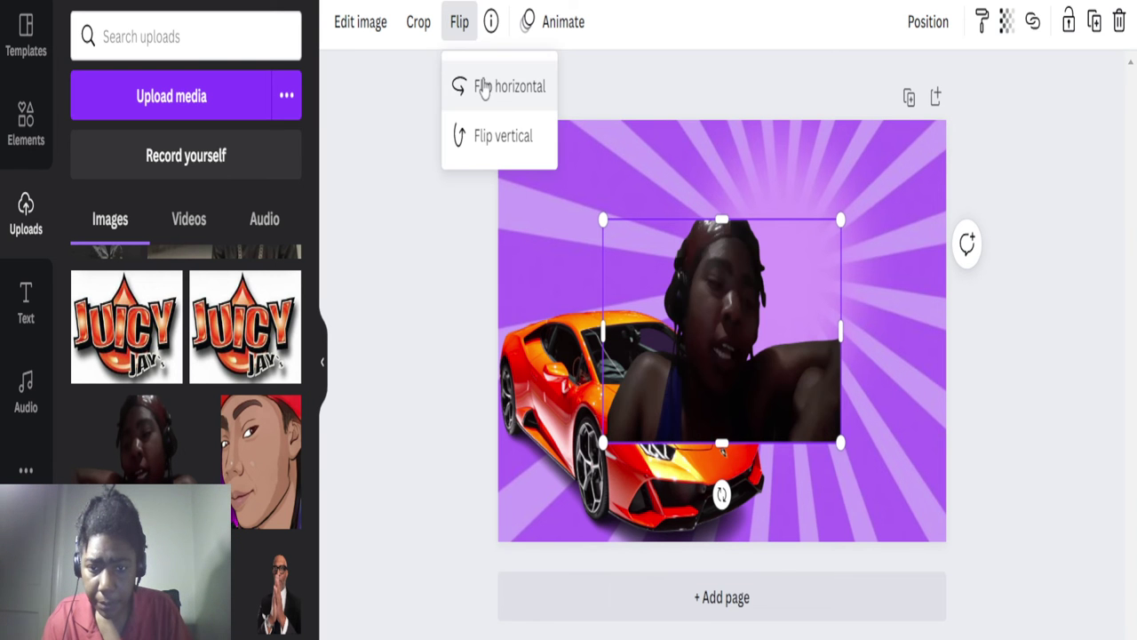
left_click(715, 309)
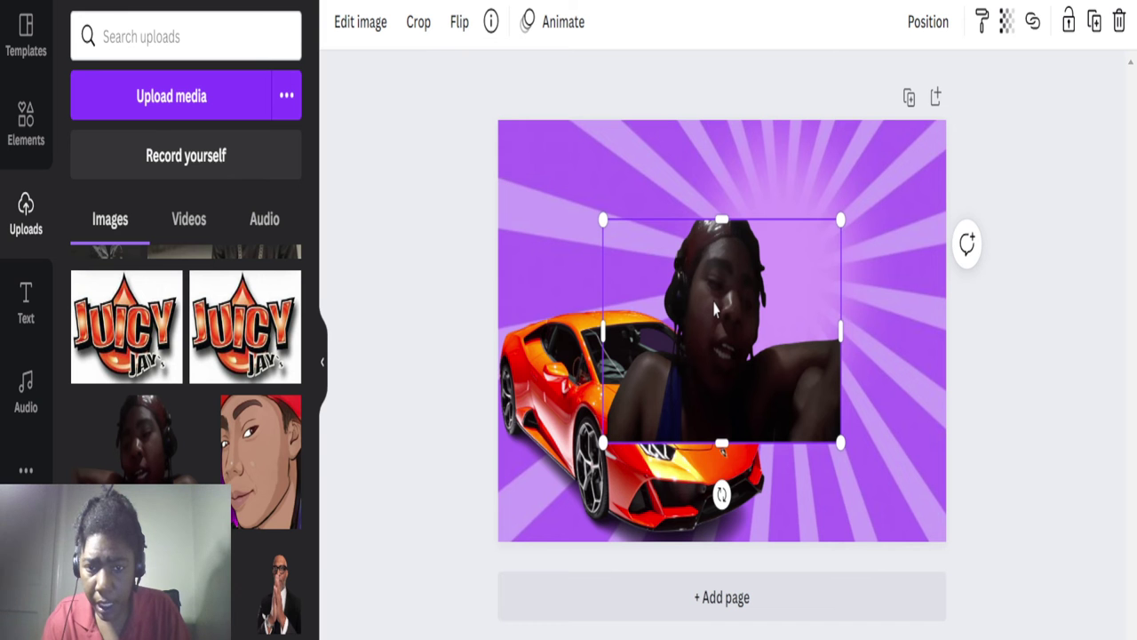
- Stretch the webcam photo to the page's top and right edges, covering nearly everything
left_click_drag(715, 309, 601, 261)
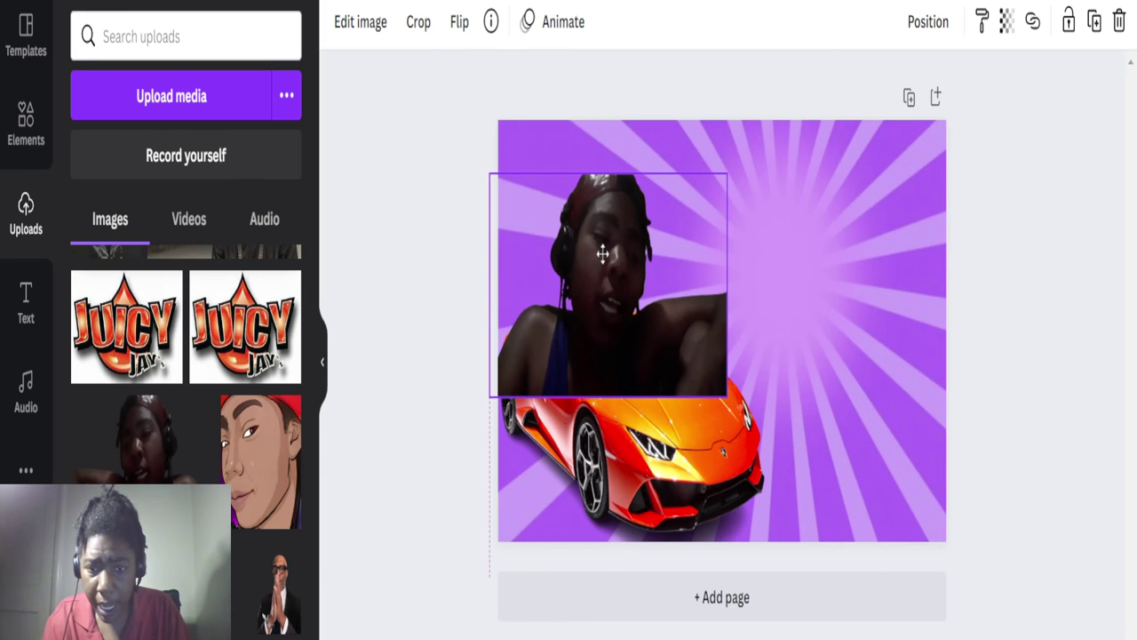
left_click_drag(727, 396, 879, 542)
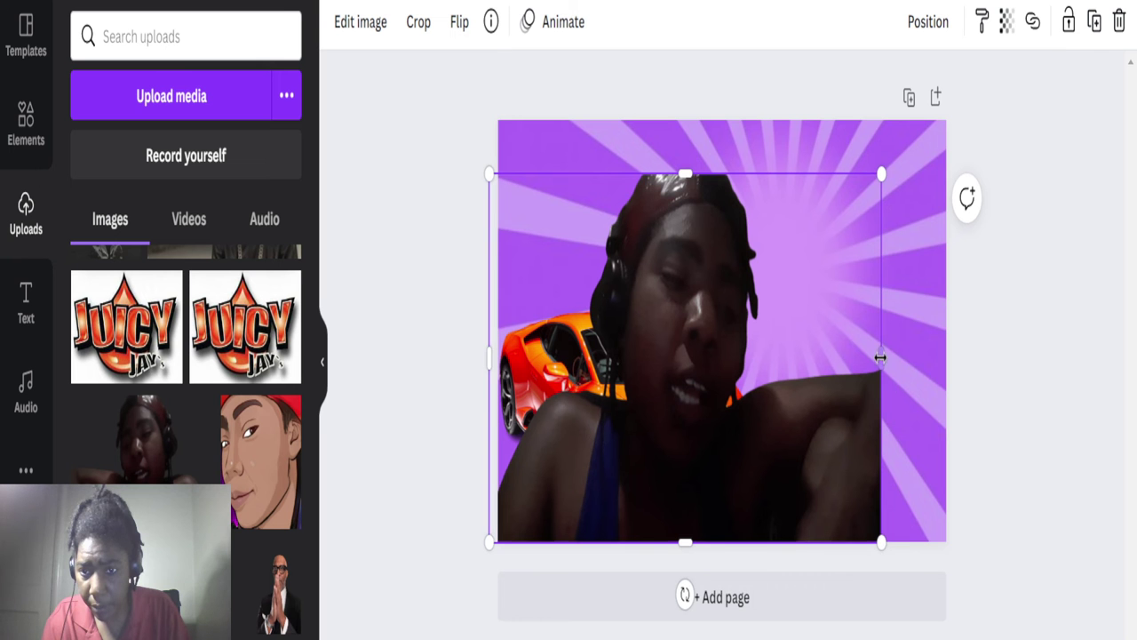
left_click_drag(879, 357, 947, 358)
left_click_drag(718, 174, 714, 117)
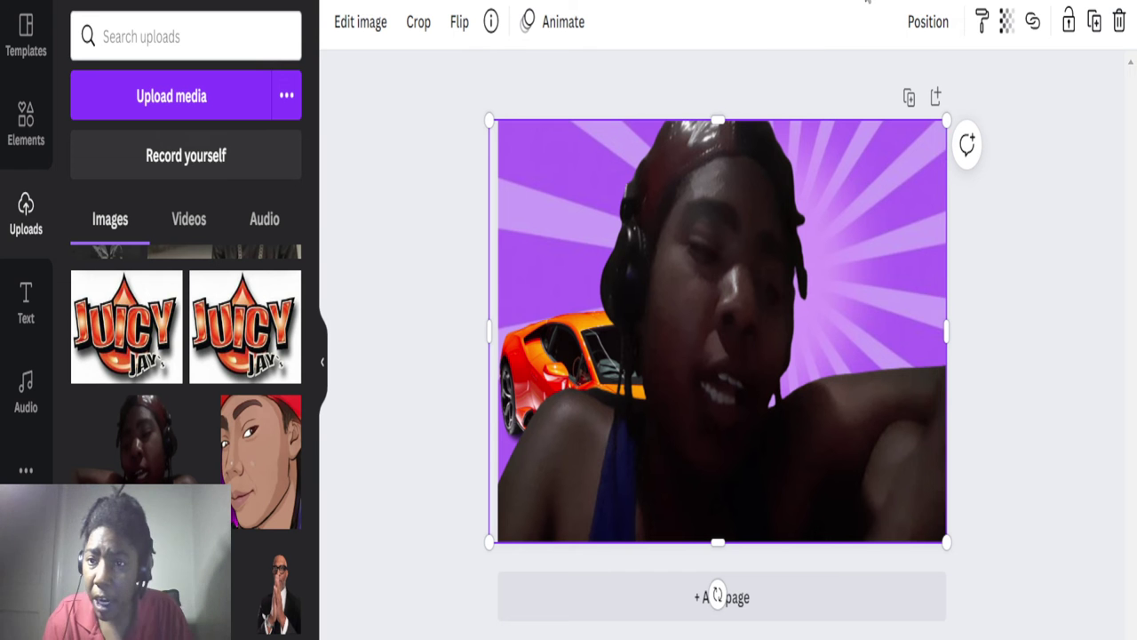
- Move the person photo backward twice, behind the car and the sunburst
left_click(928, 25)
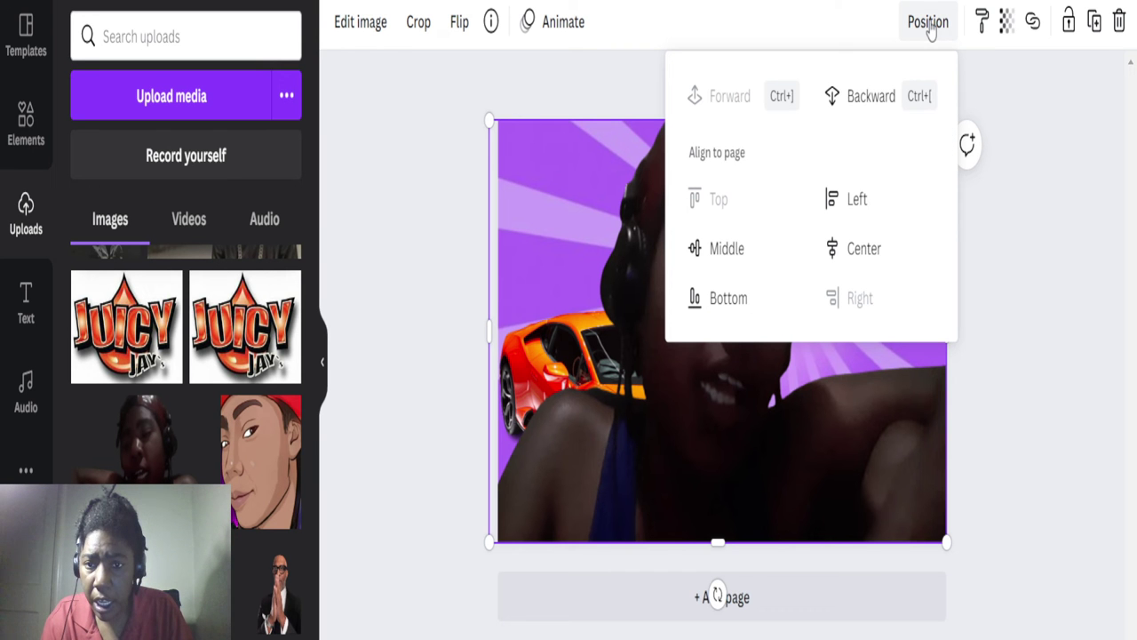
left_click(869, 98)
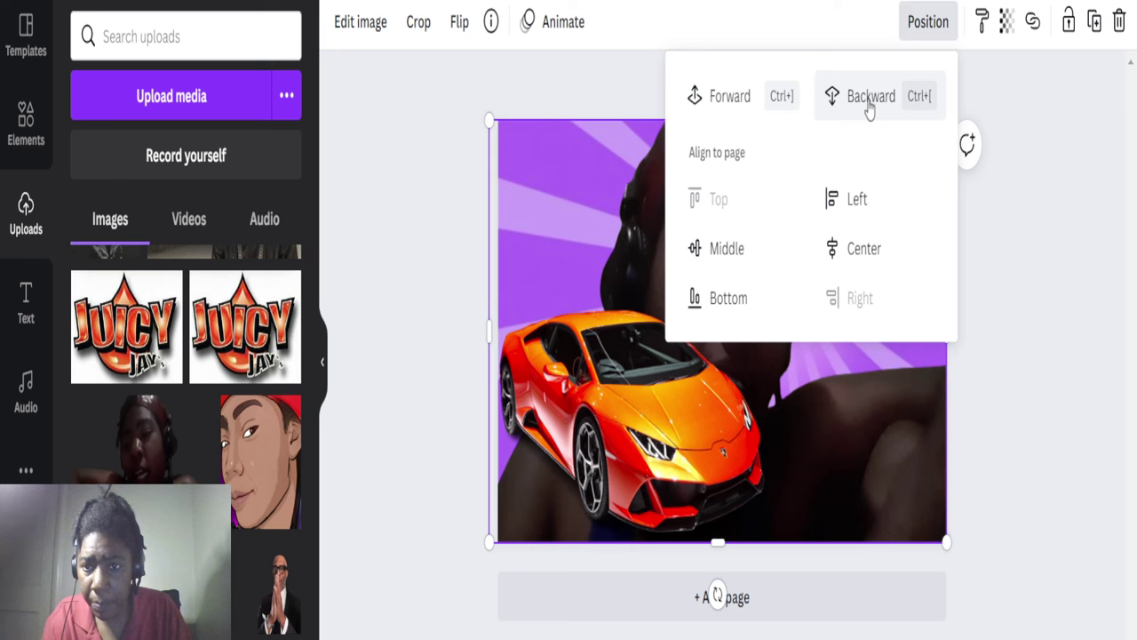
left_click(869, 103)
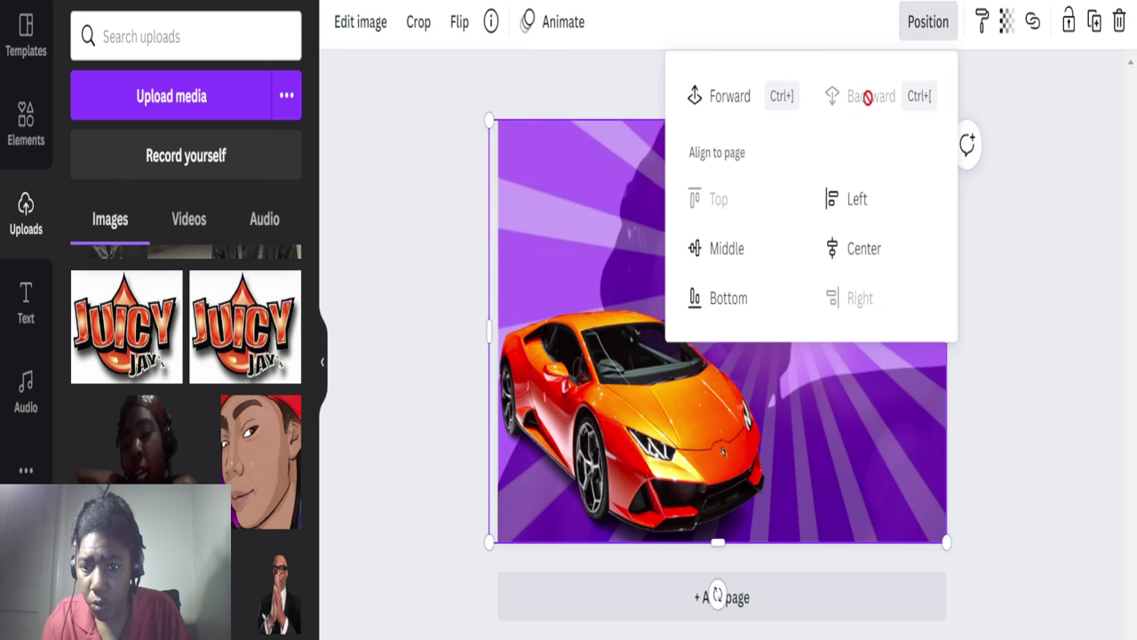
left_click(1066, 266)
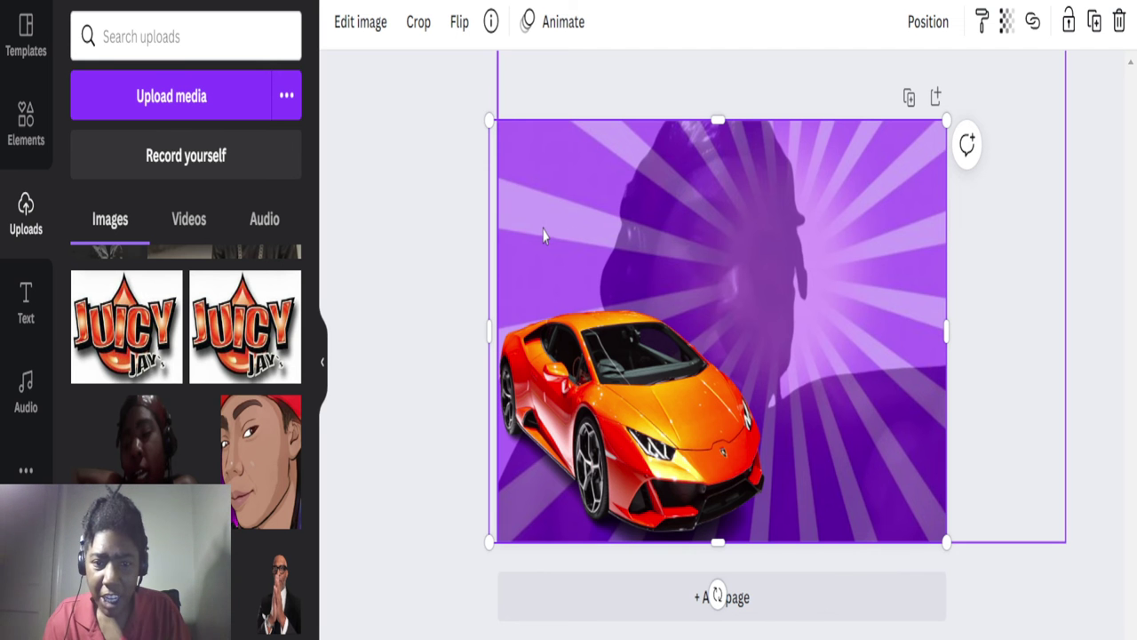
left_click(428, 211)
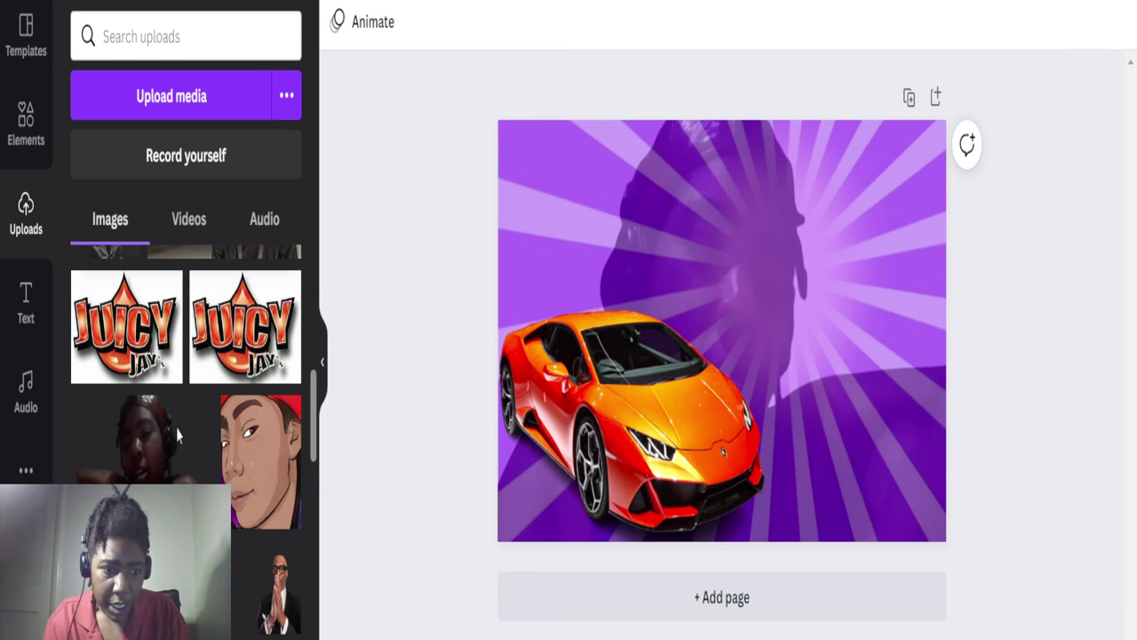
- Add the pointing-person photo and enlarge it to span the page's right side top to bottom
scroll(178, 435, "down", 2)
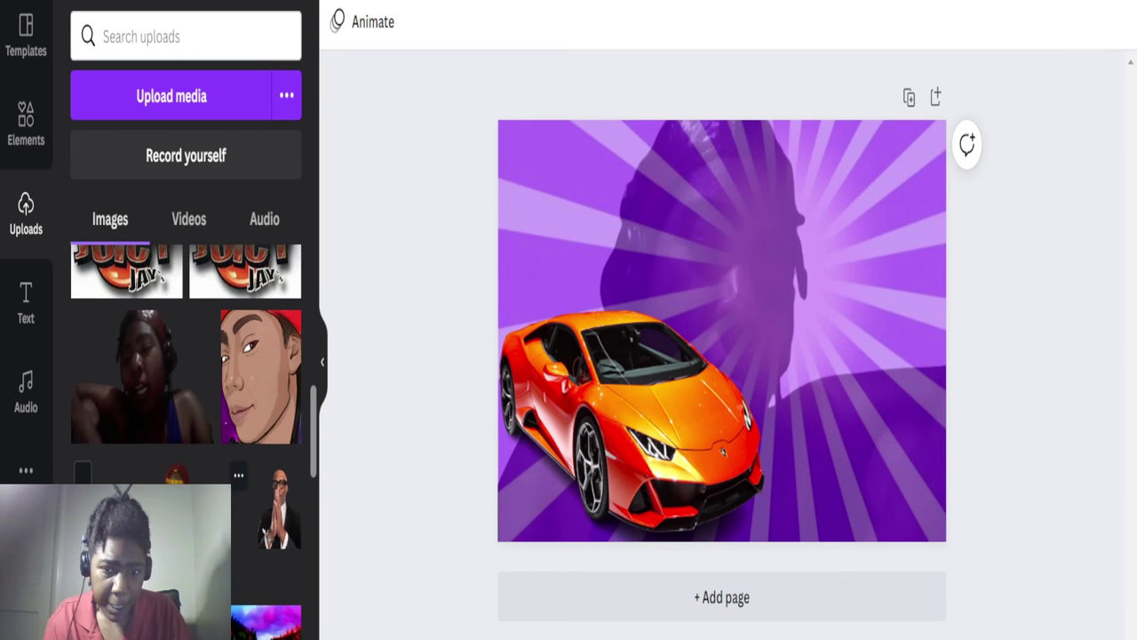
scroll(186, 356, "down", 4)
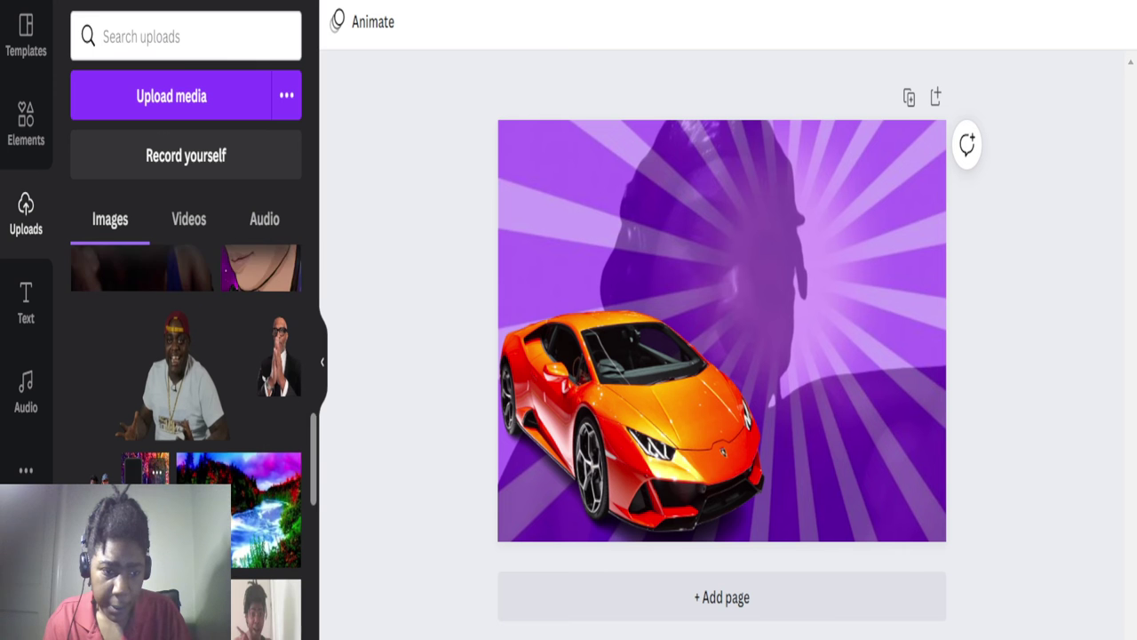
scroll(186, 400, "down", 1)
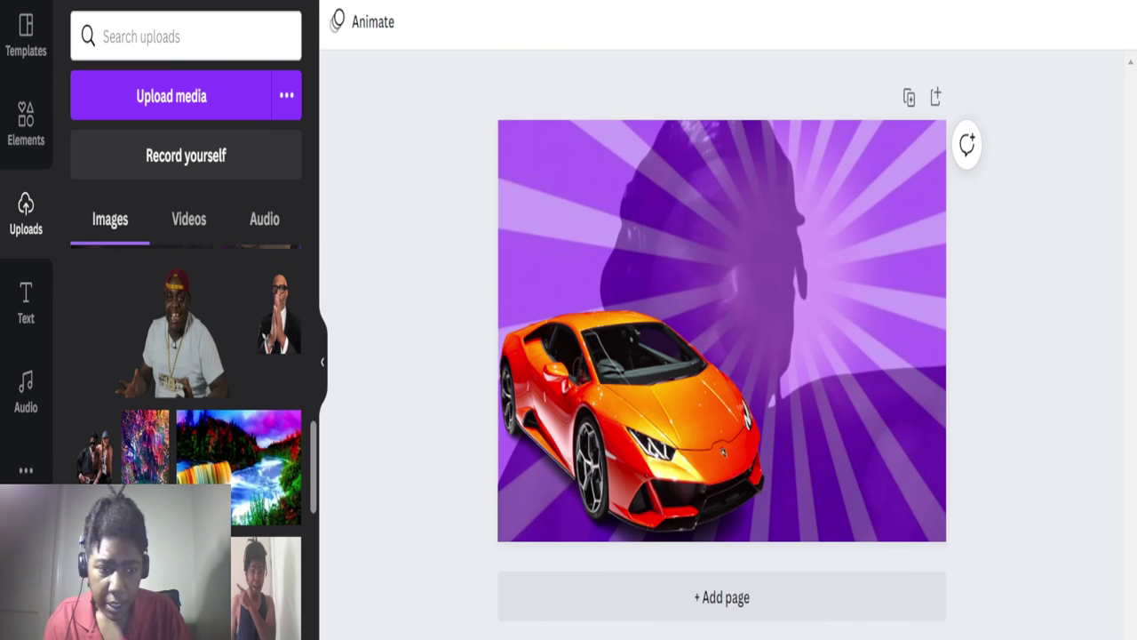
left_click(265, 586)
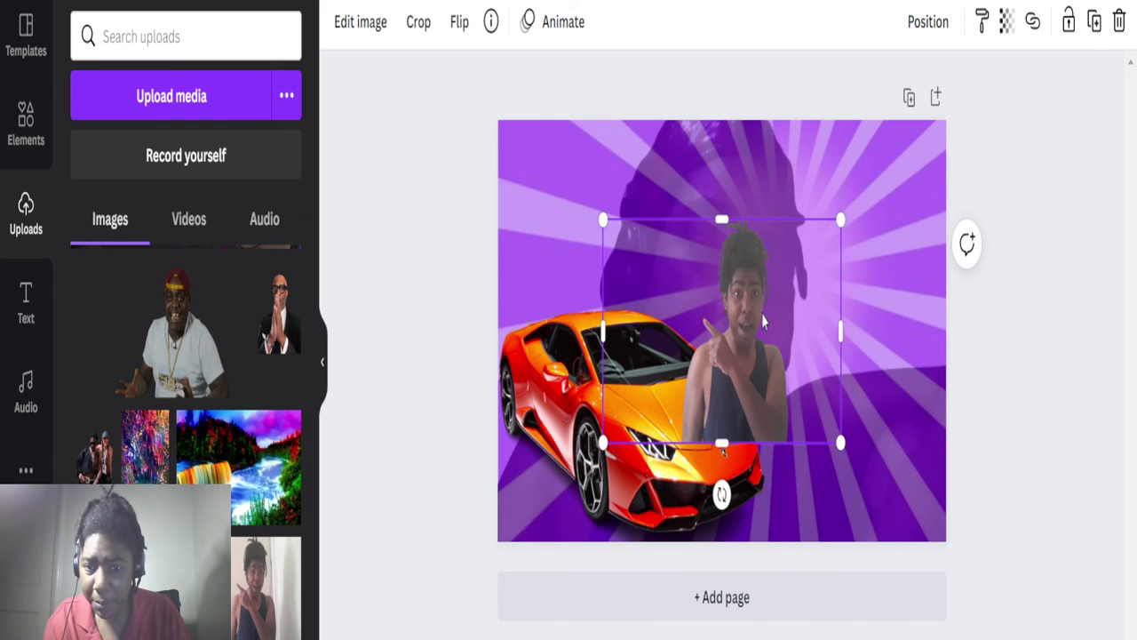
left_click_drag(762, 325, 859, 380)
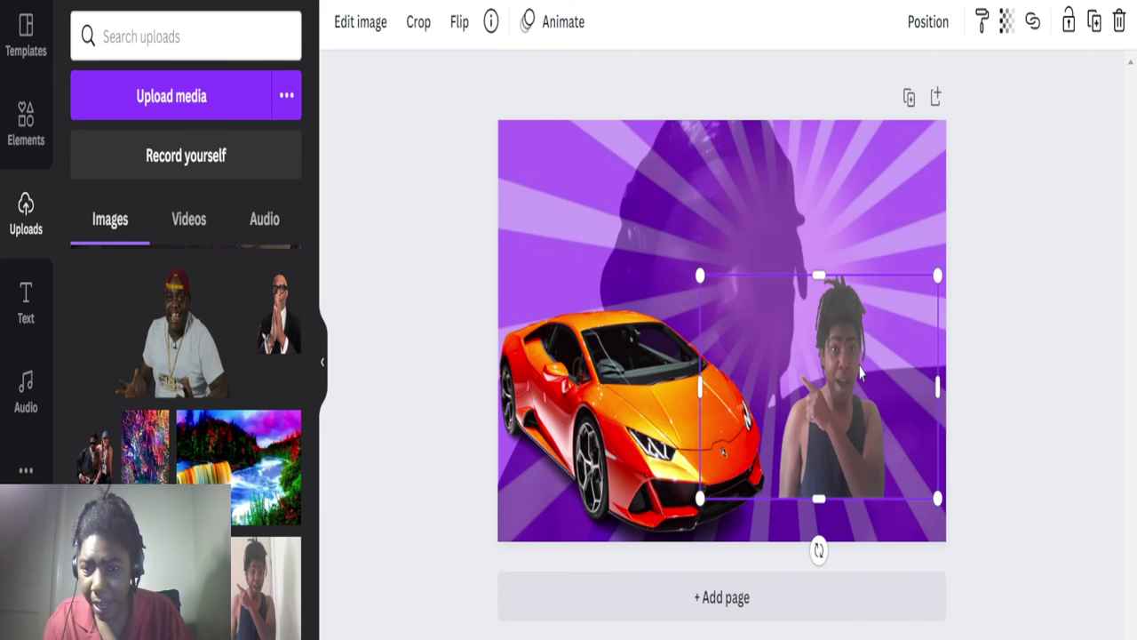
left_click_drag(819, 249, 818, 133)
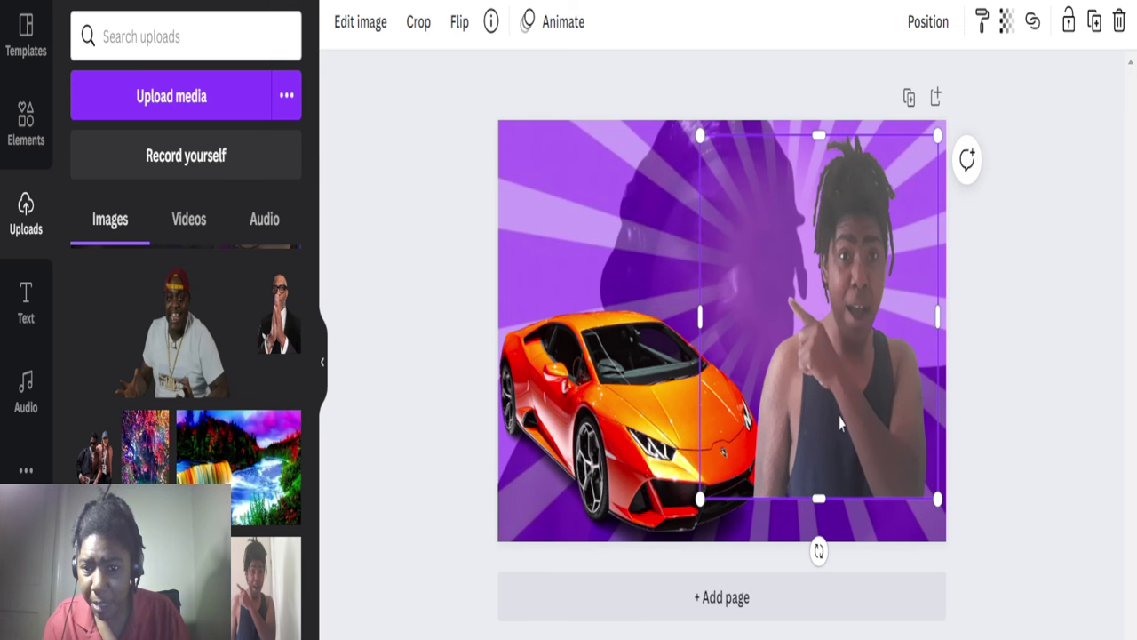
left_click_drag(844, 429, 857, 476)
left_click_drag(714, 178, 675, 115)
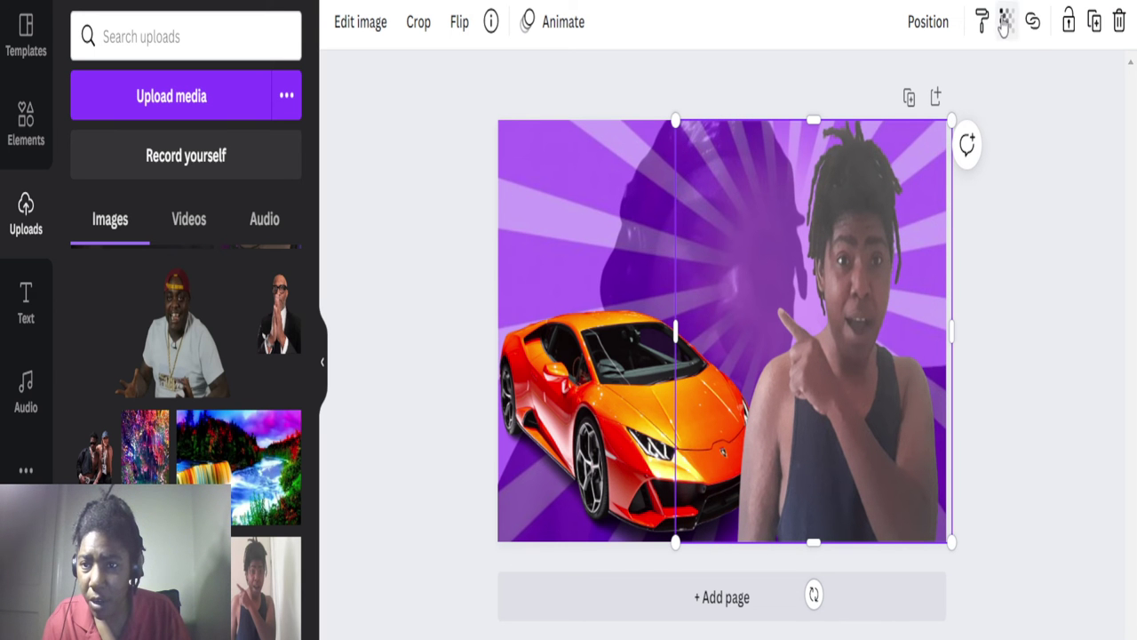
- Send the pointing photo behind the car, then shrink the car
left_click(919, 25)
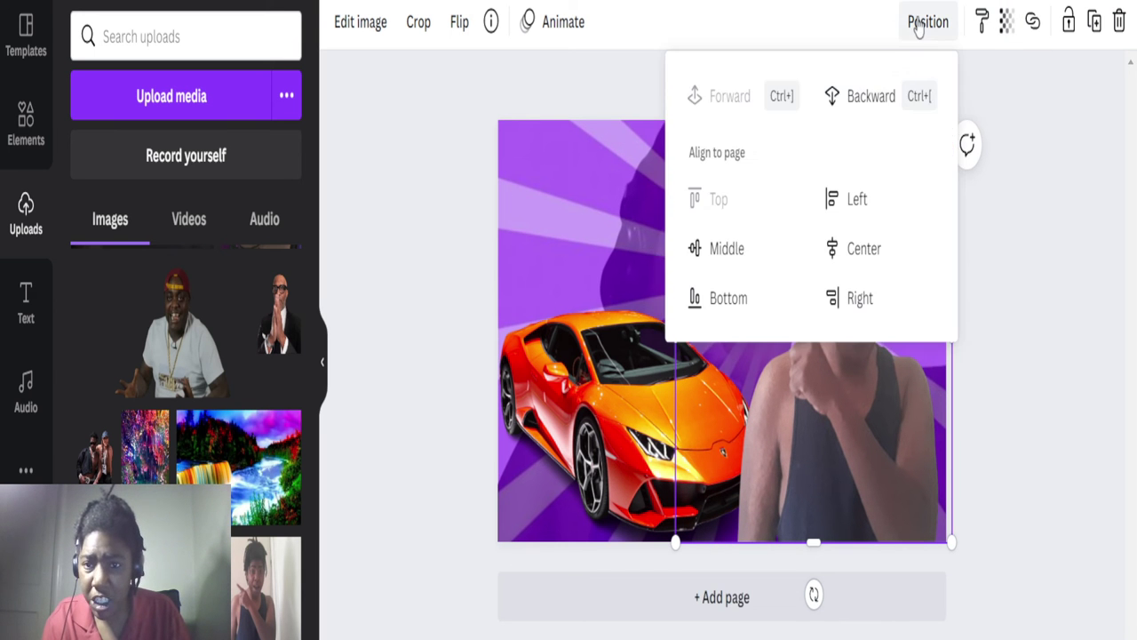
left_click(860, 98)
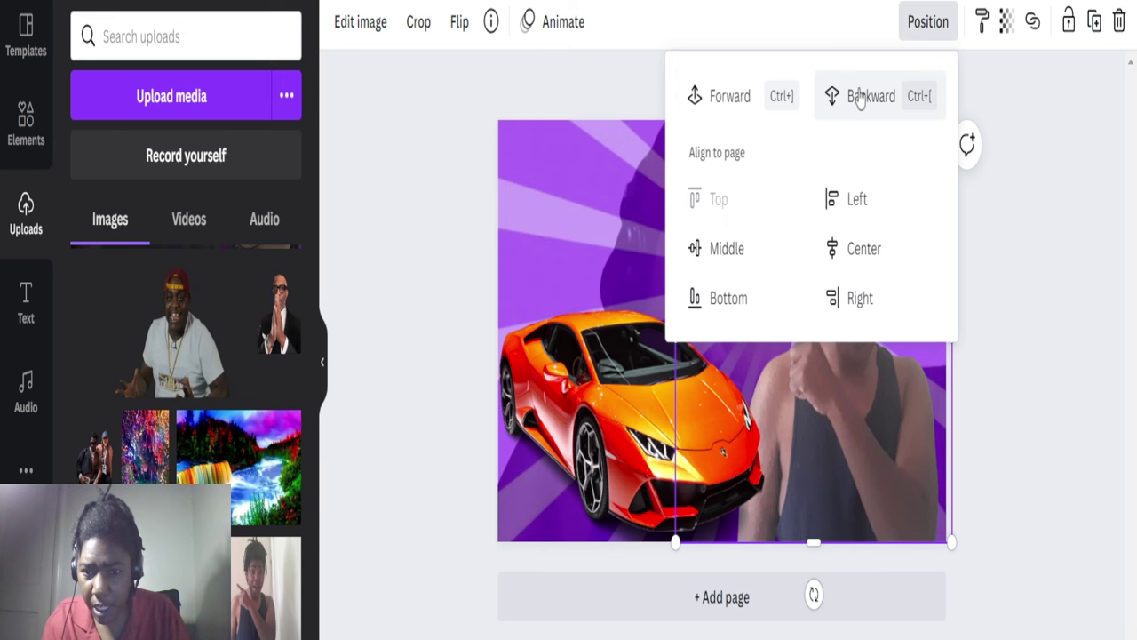
left_click(1026, 335)
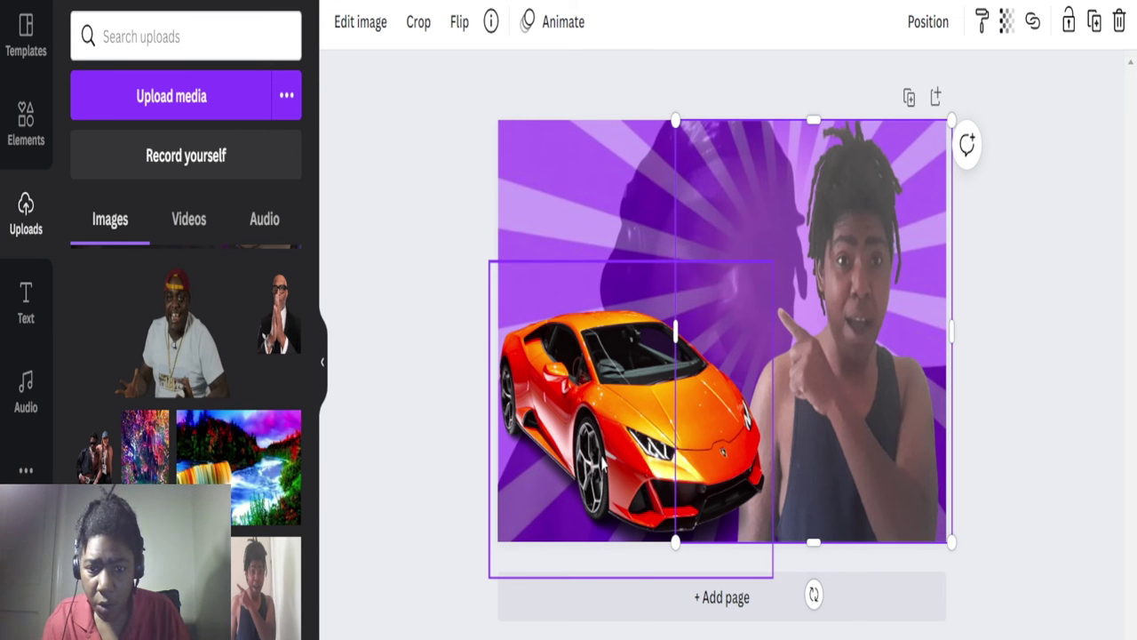
left_click(610, 443)
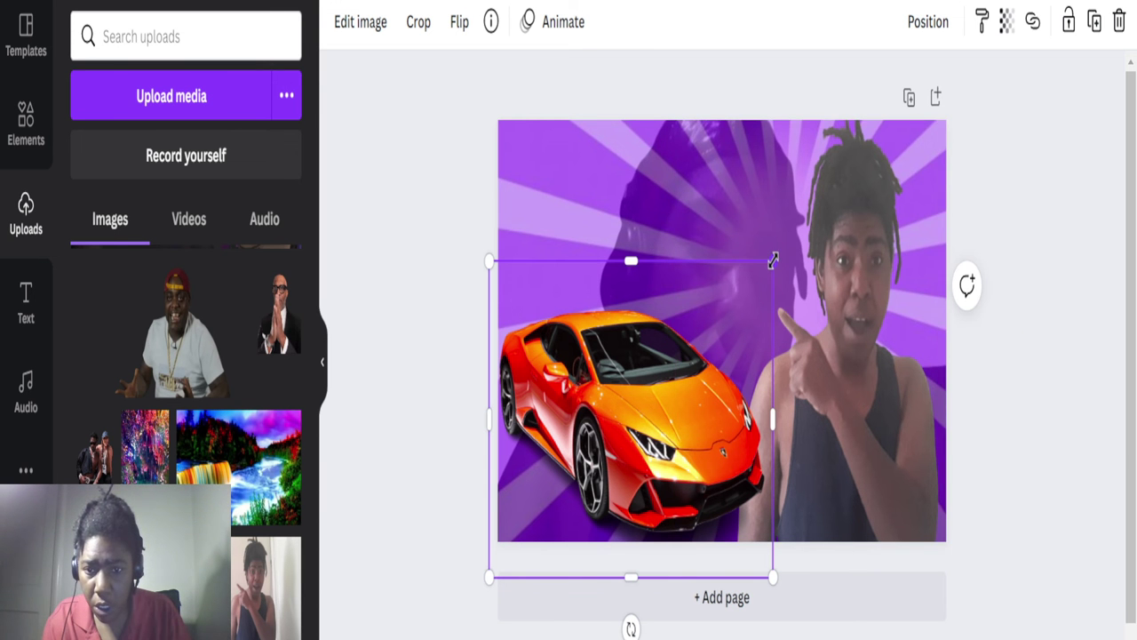
left_click_drag(773, 259, 726, 307)
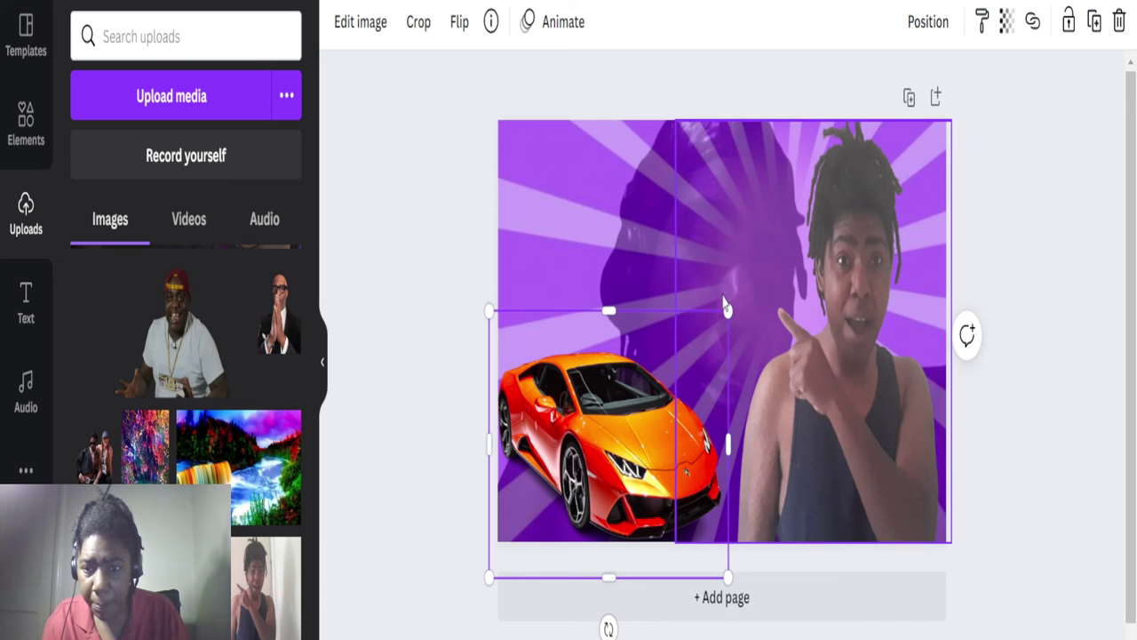
- Shrink the pointing photo into the lower-right corner against the right edge
left_click(882, 358)
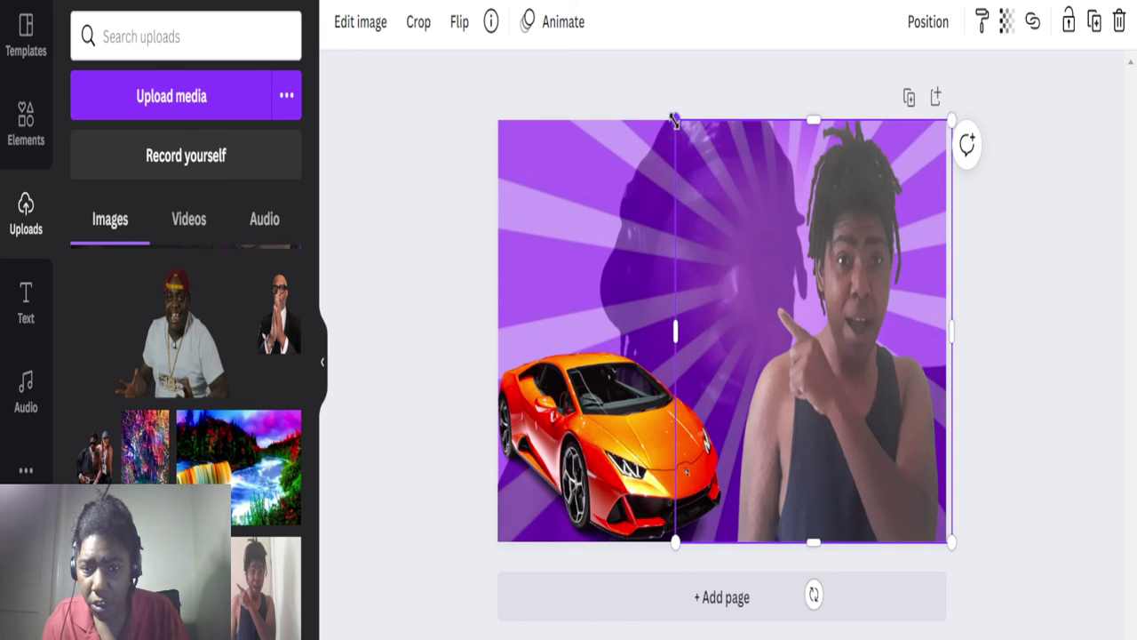
left_click_drag(675, 119, 736, 196)
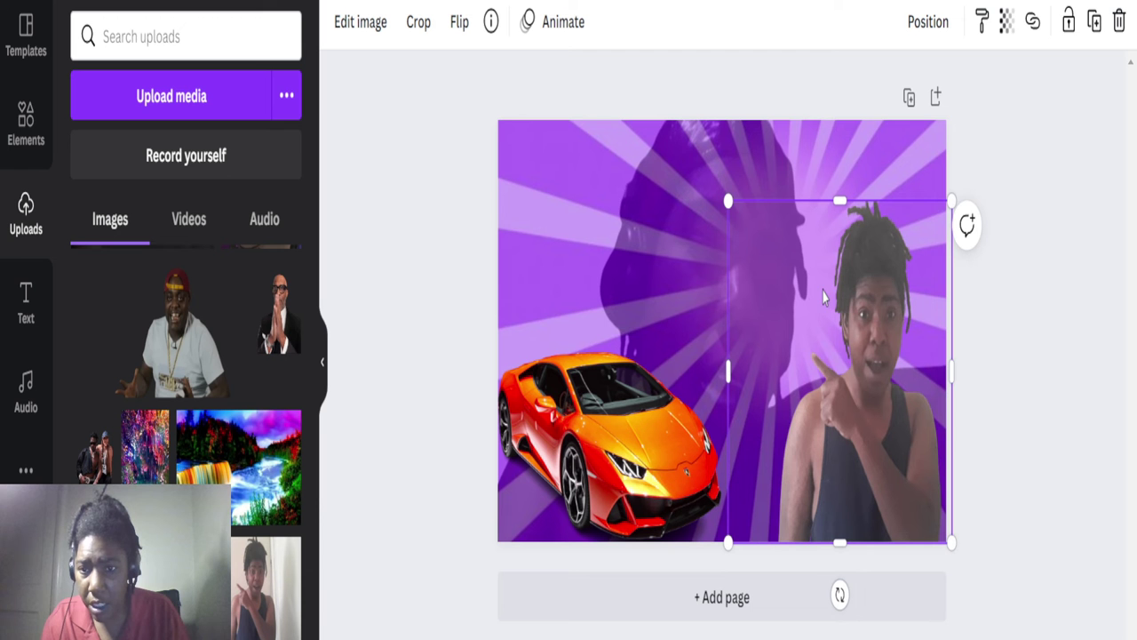
left_click_drag(858, 302, 862, 295)
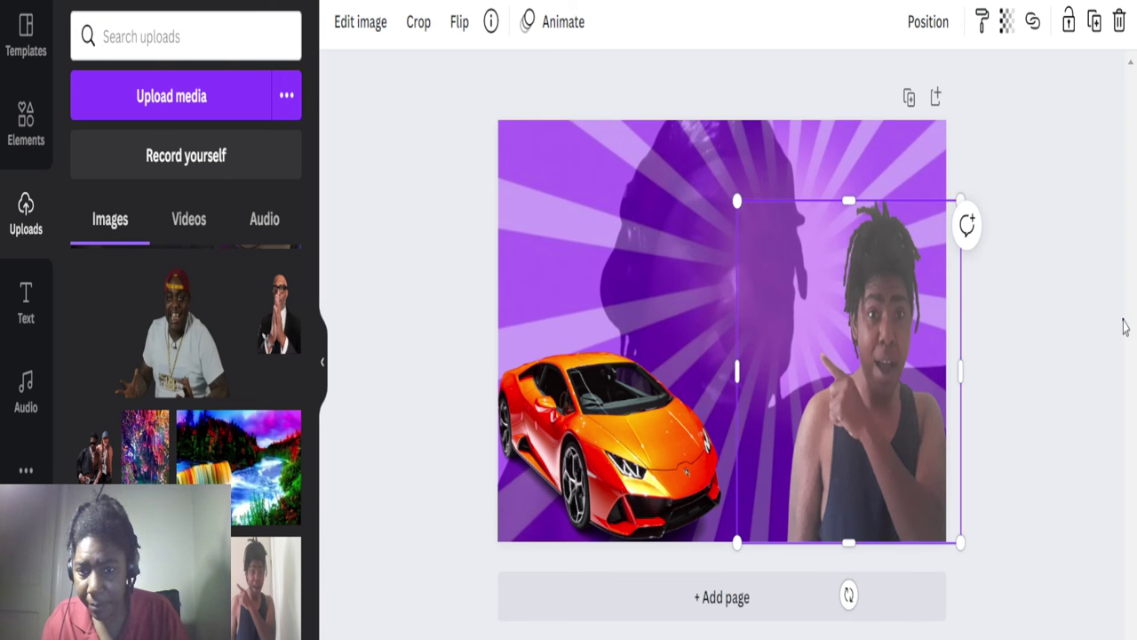
left_click(1124, 327)
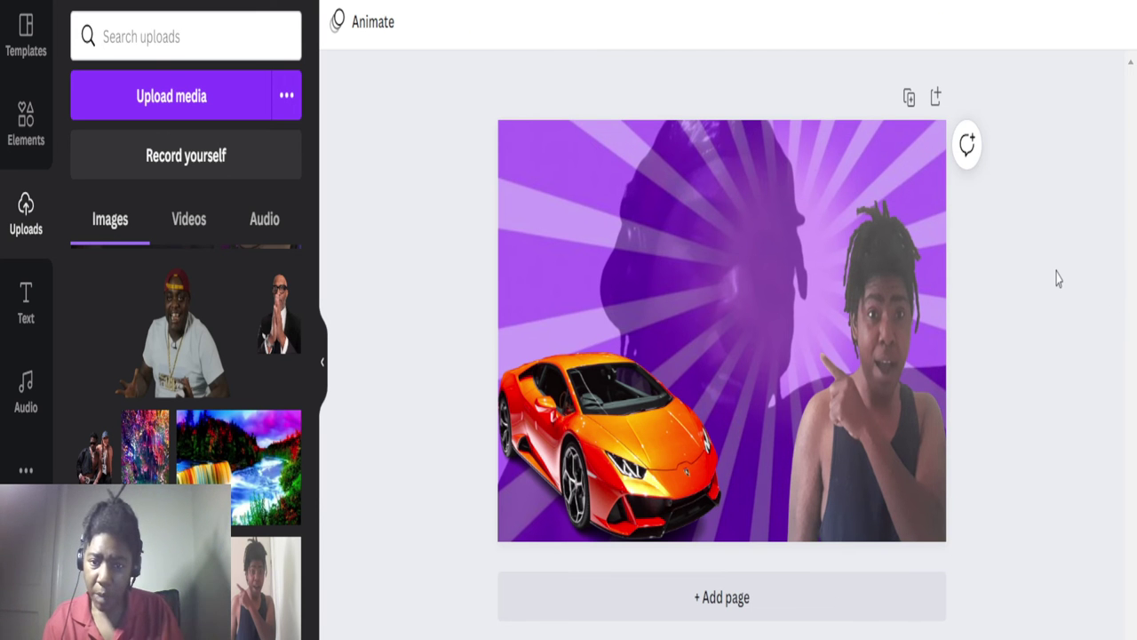
- Delete the dark silhouette layer, keeping the sunburst filling the page and the car at lower left
left_click(711, 222)
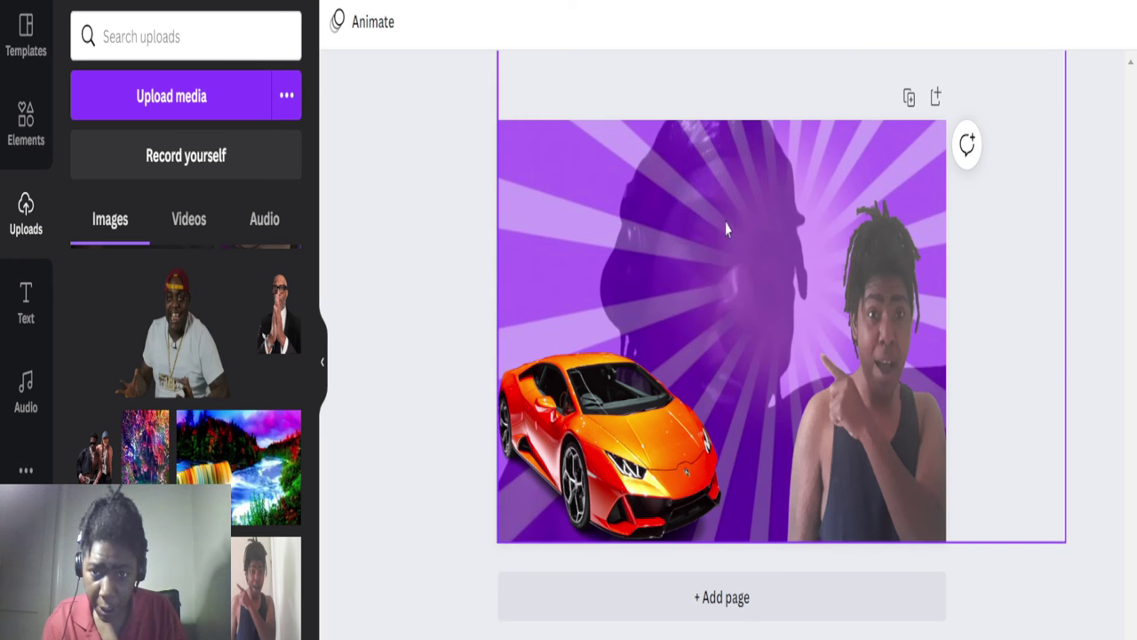
left_click_drag(746, 210, 769, 205)
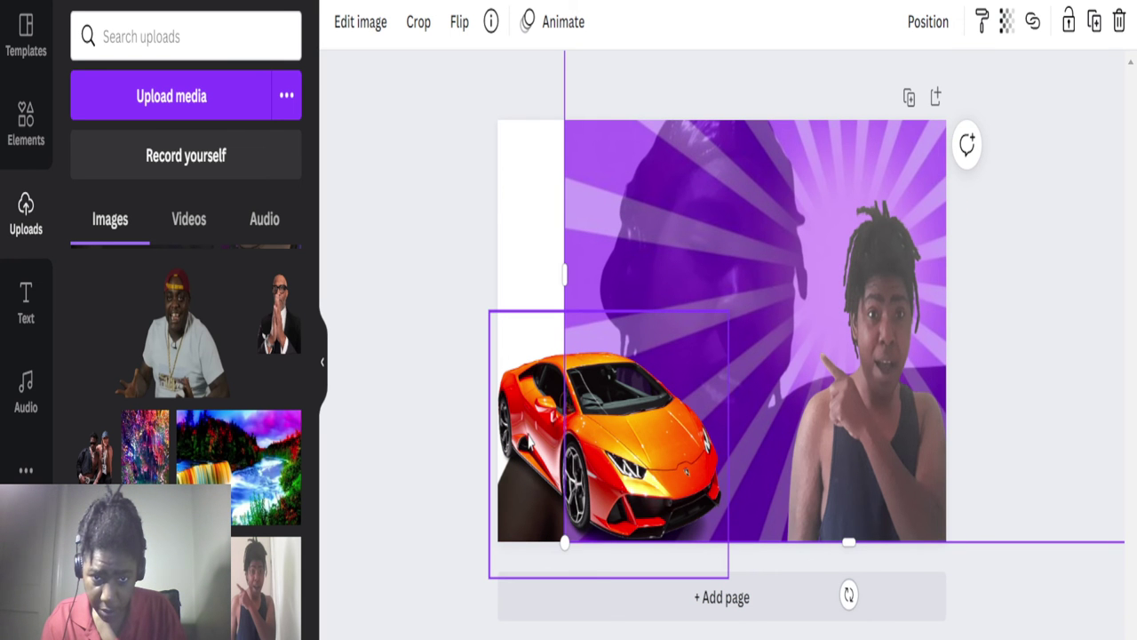
left_click_drag(529, 443, 522, 263)
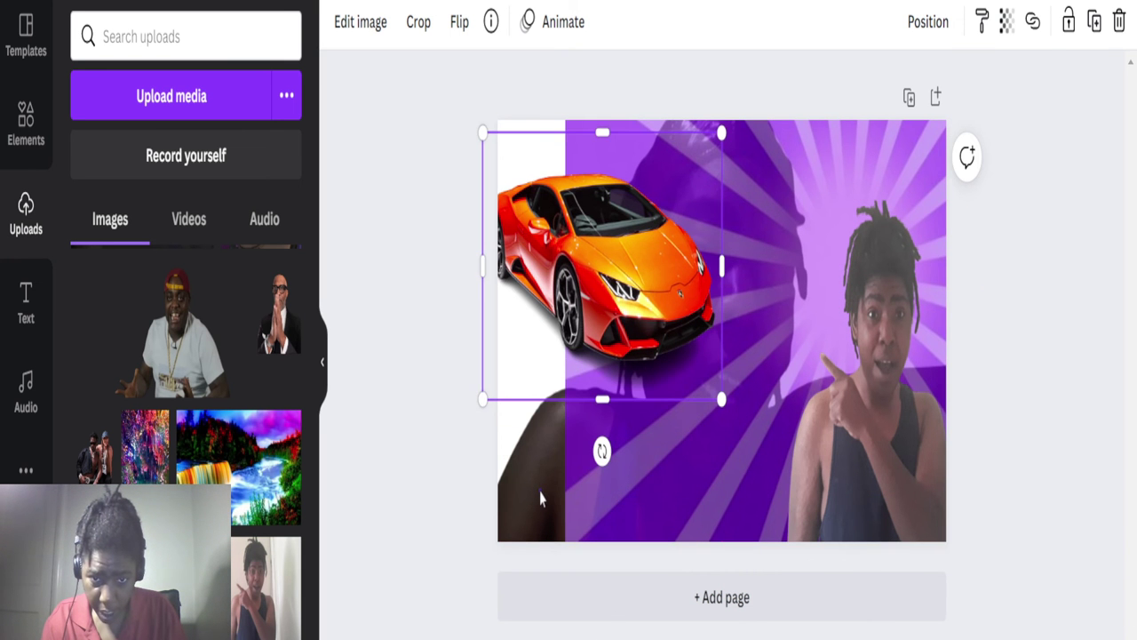
left_click(540, 499)
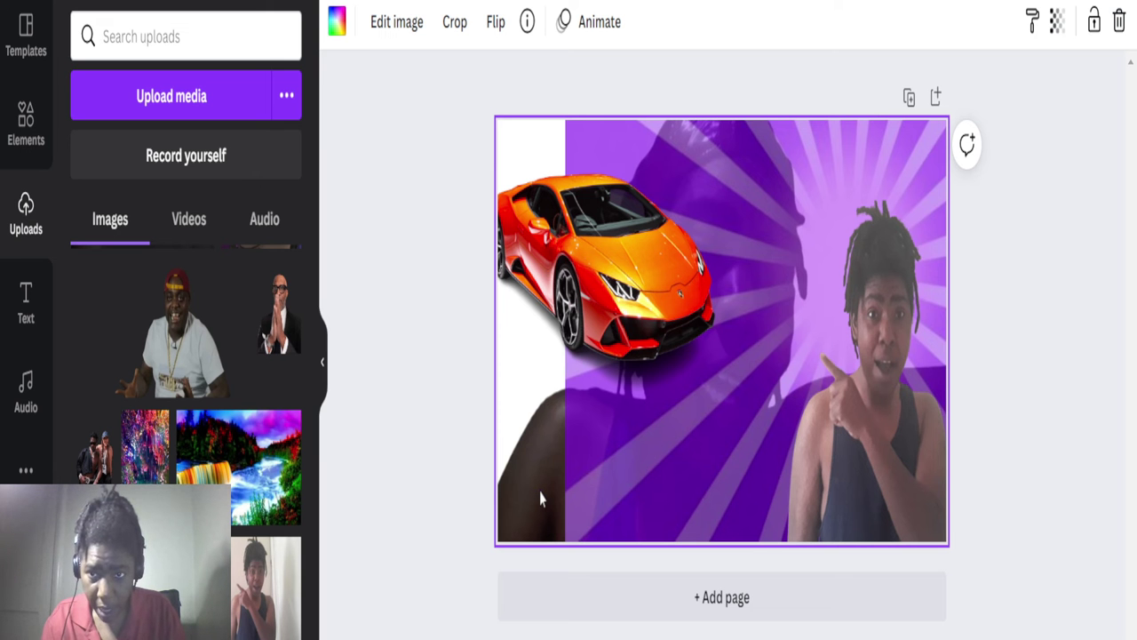
key("Delete")
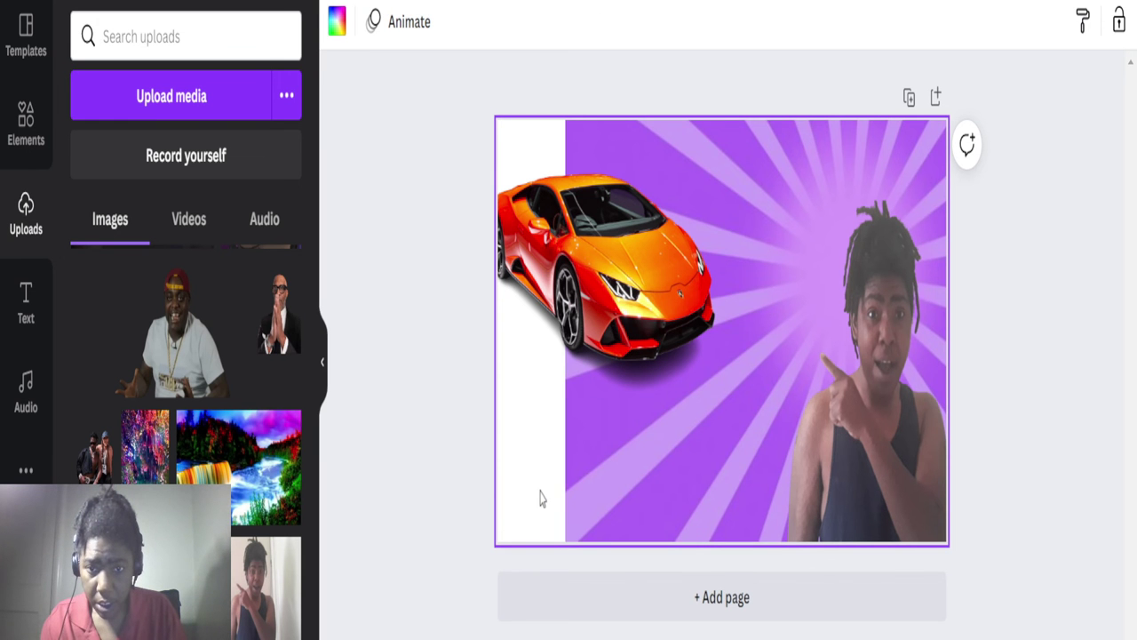
left_click_drag(634, 257, 662, 488)
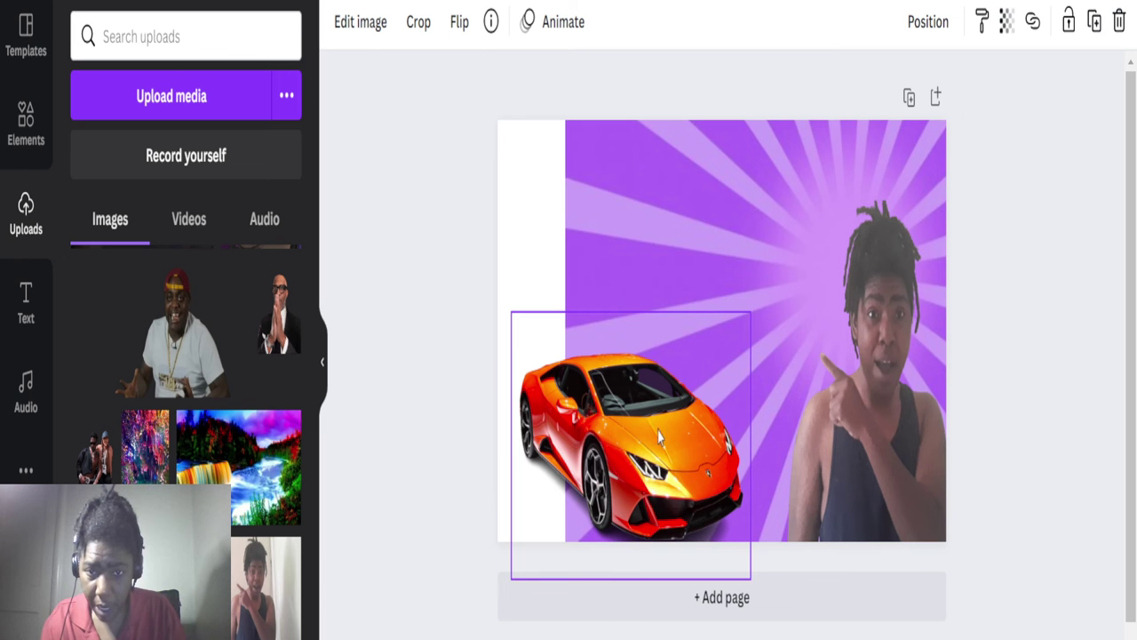
left_click_drag(659, 435, 659, 435)
left_click_drag(728, 191, 662, 185)
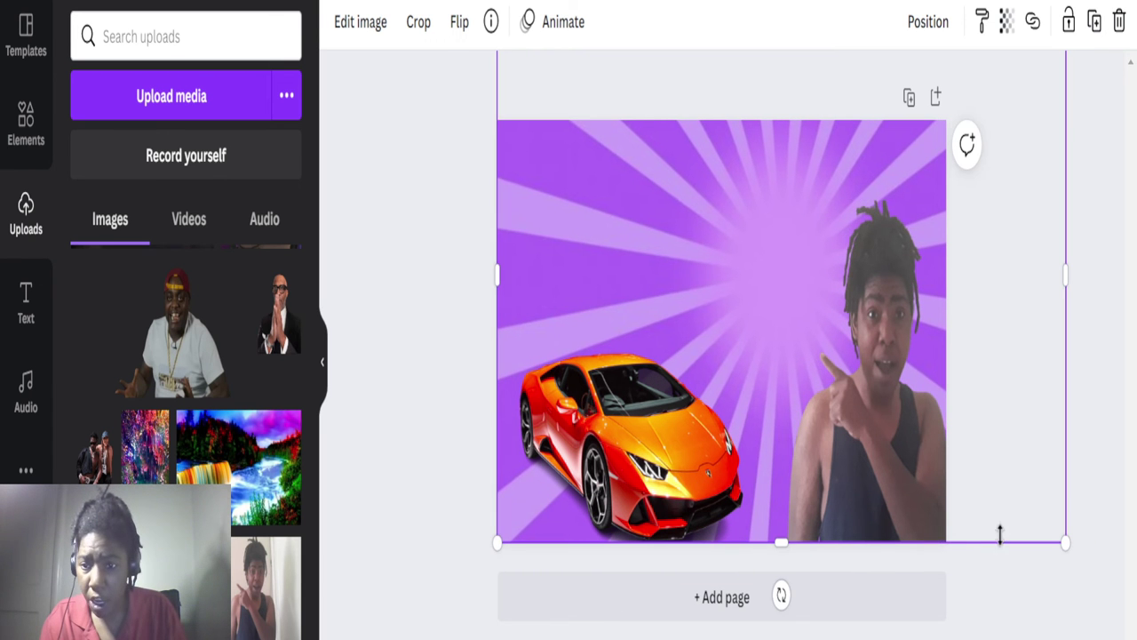
left_click(1099, 482)
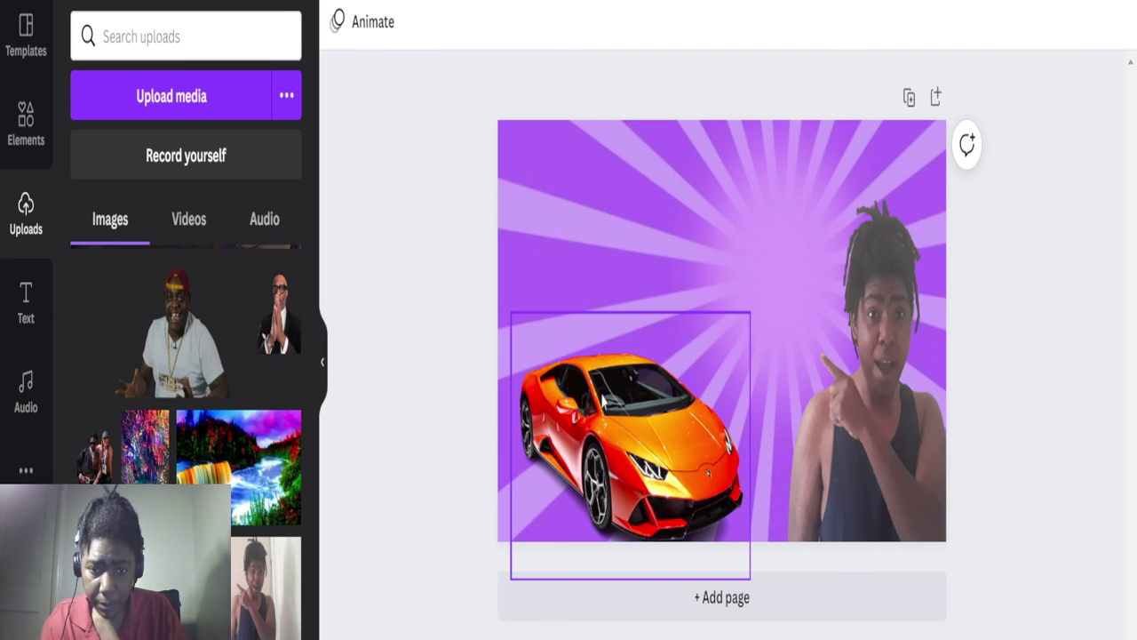
- Enlarge the car slightly so it reaches the thumbnail's left edge
left_click(548, 363)
left_click_drag(510, 312, 489, 290)
left_click(1037, 289)
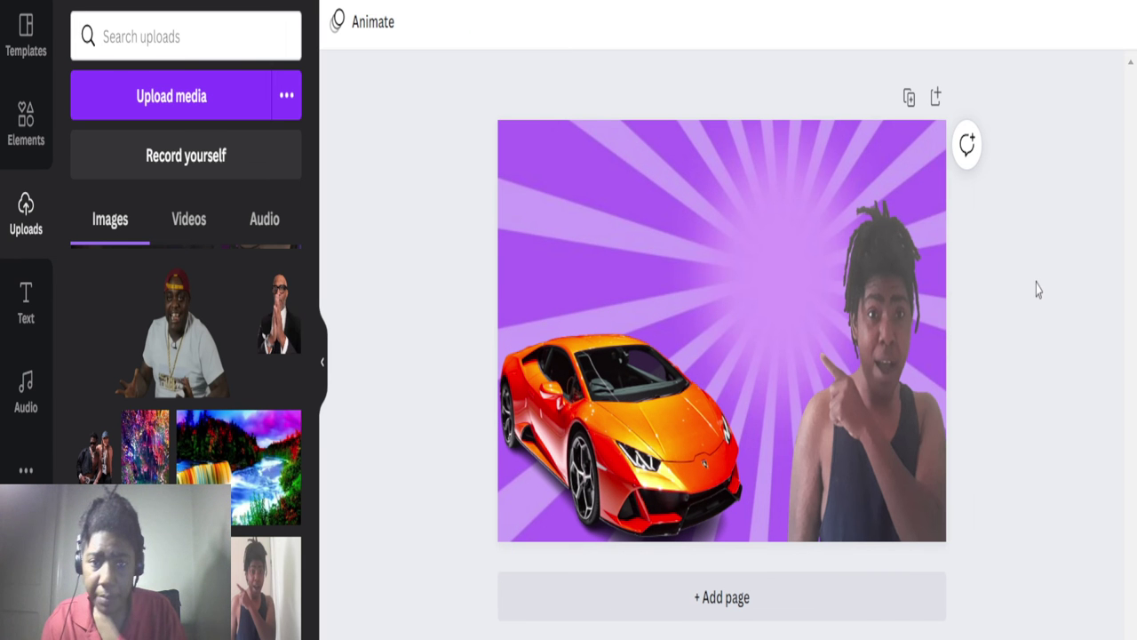
- Add a heading and type 'How to make', 'fire' and 'Thum' on three lines
left_click(26, 304)
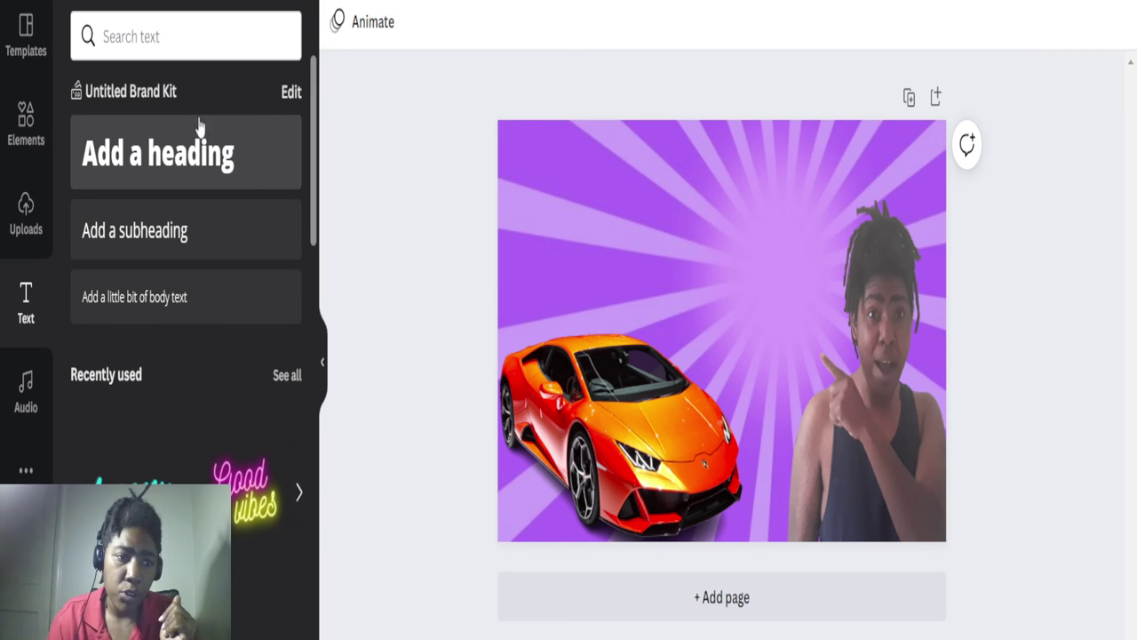
left_click(201, 147)
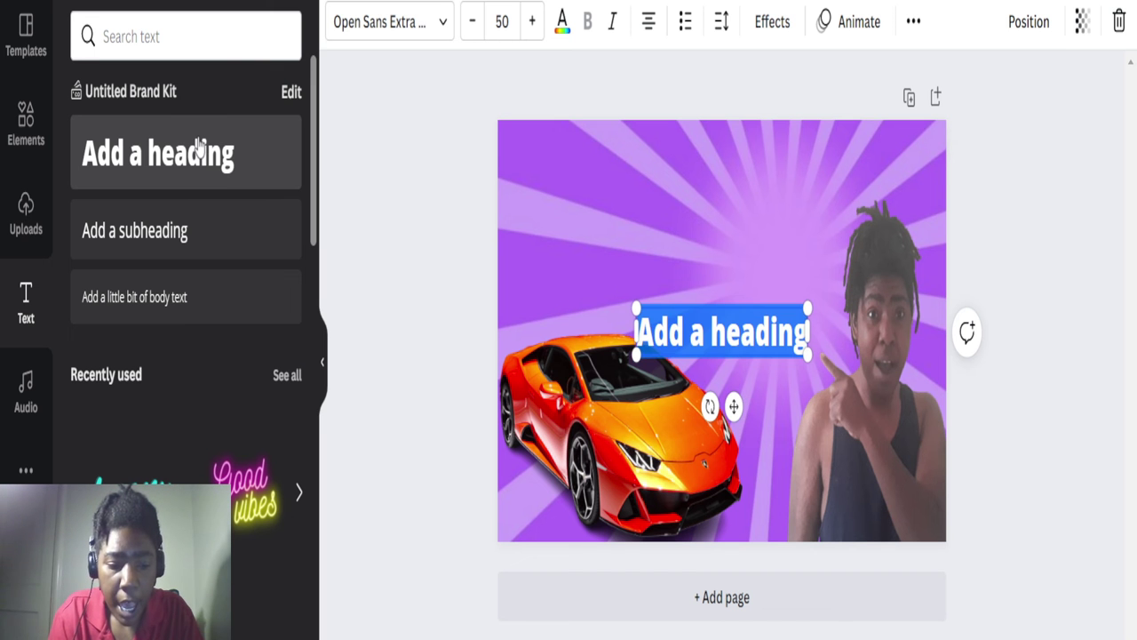
type("Ho")
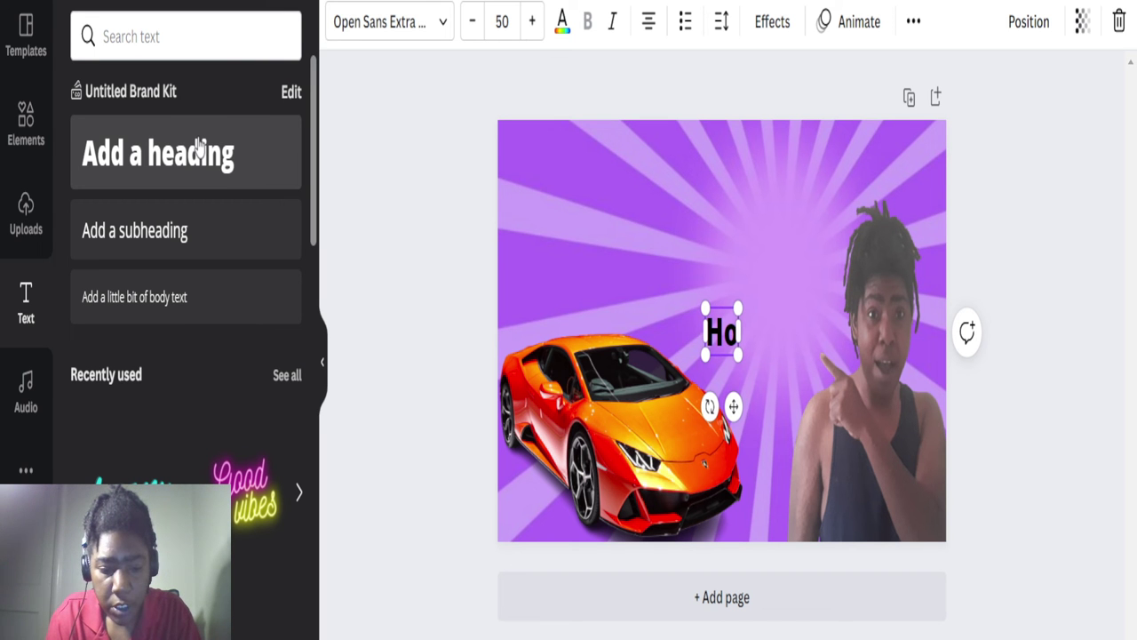
type("w to make")
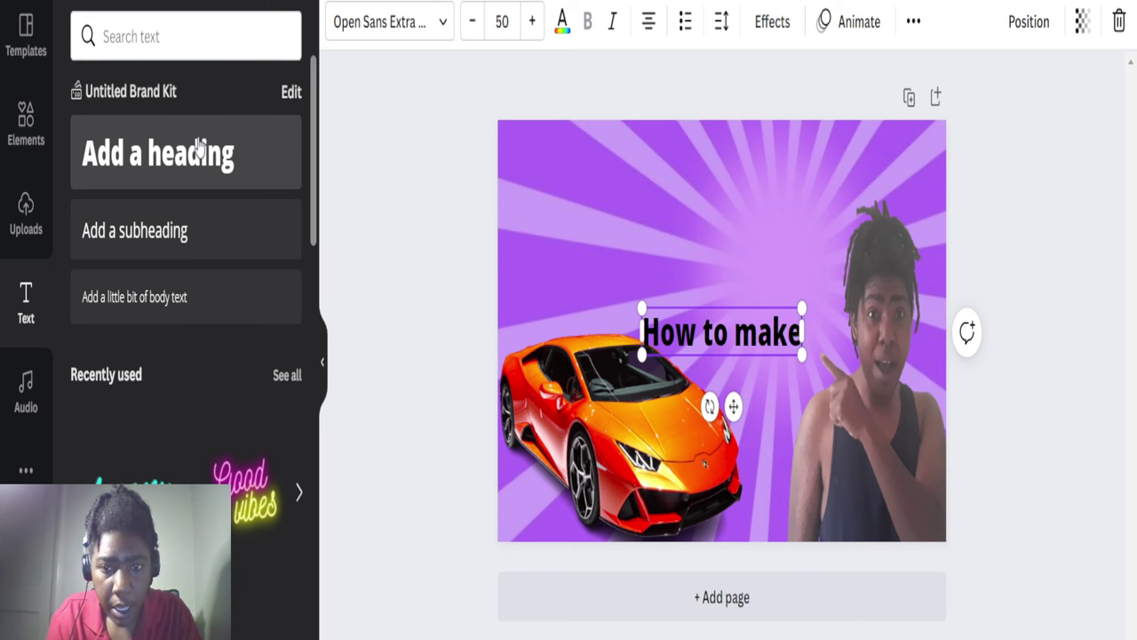
key("Return")
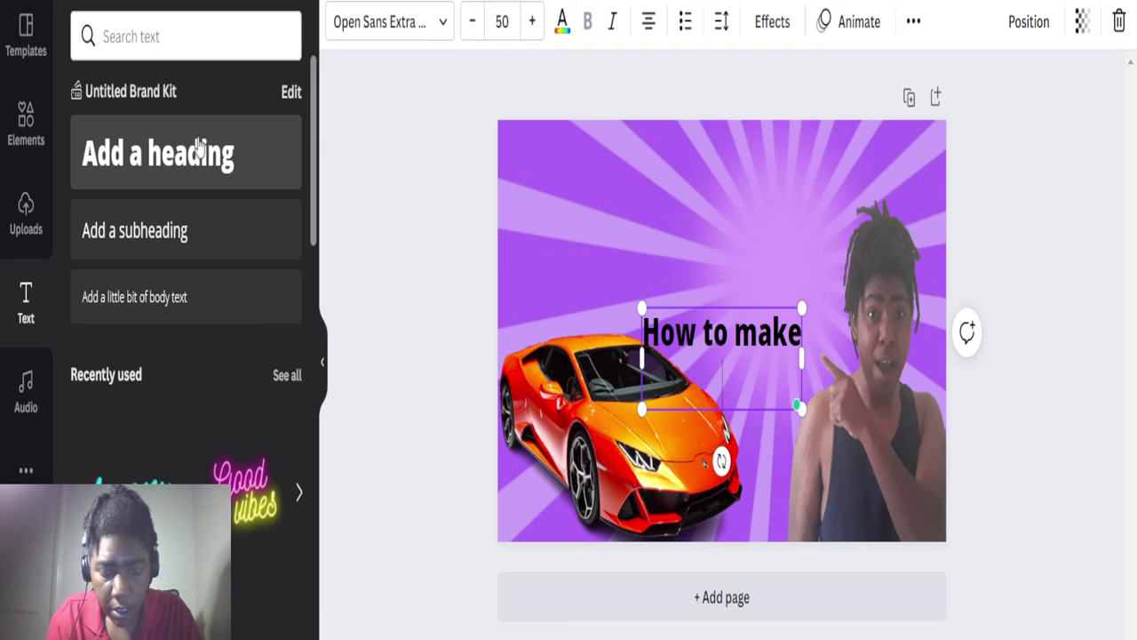
type("fire")
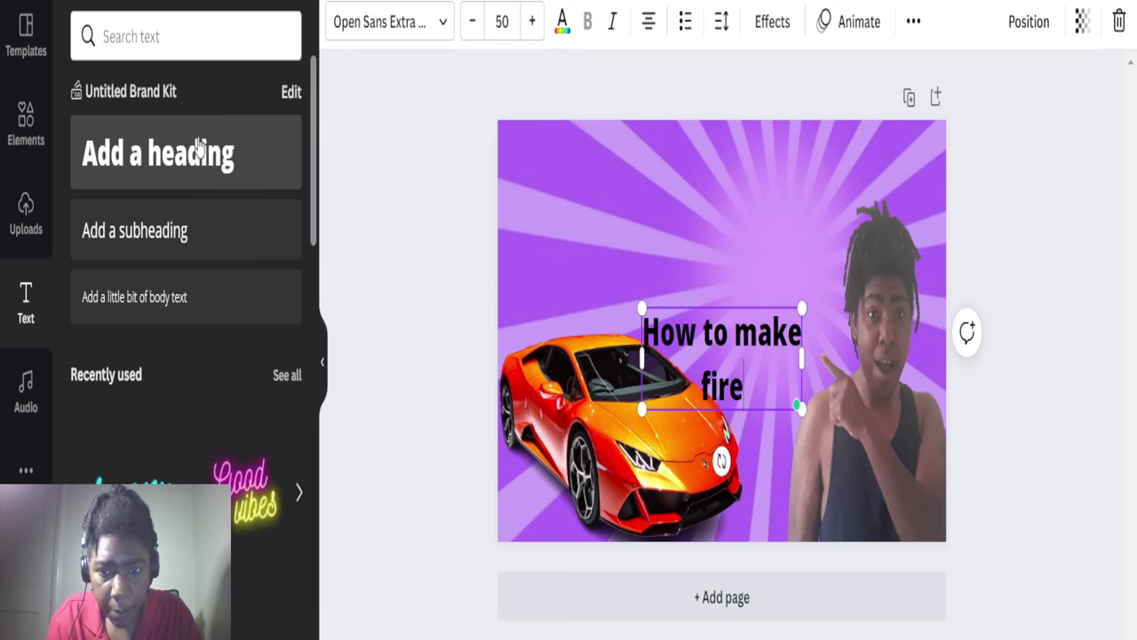
key("Return")
type("t")
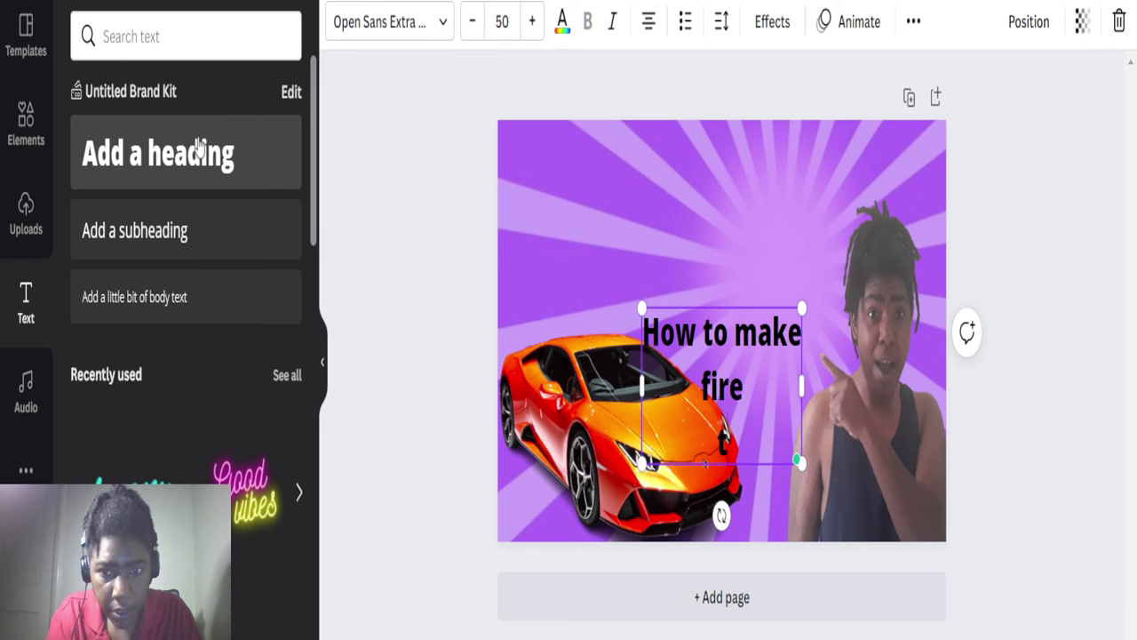
key("BackSpace")
type("Th")
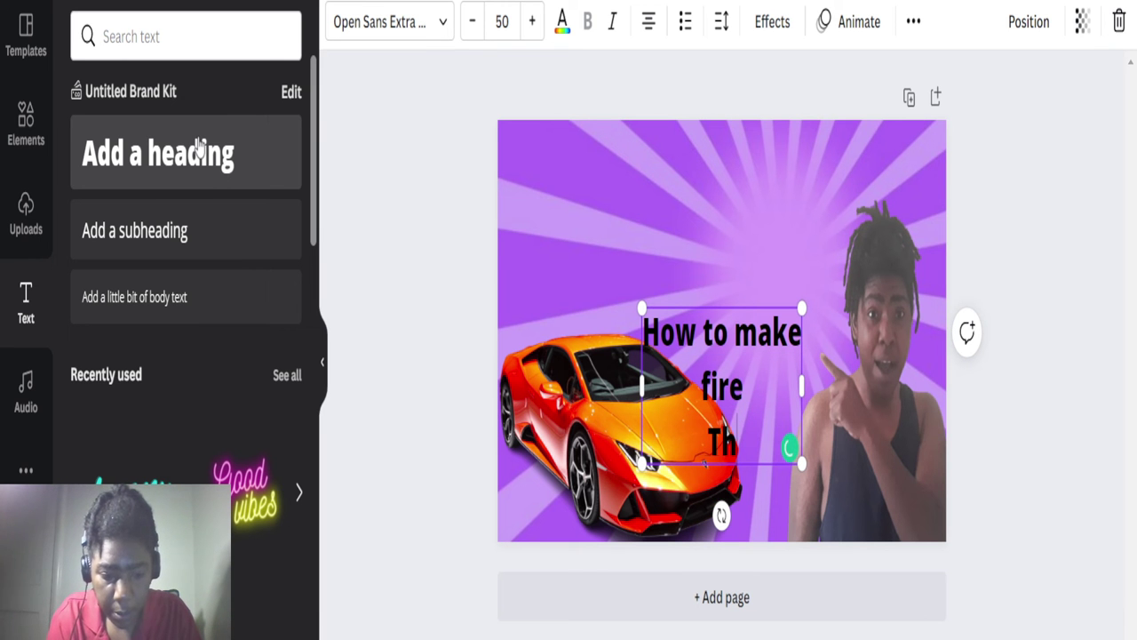
type("um")
- Retype the heading in capitals as HOW TO MAKE / FIRE / THUMBNAILS
key("BackSpace")
key("BackSpace")
key("BackSpace")
key("BackSpace")
key("BackSpace")
key("BackSpace")
key("BackSpace")
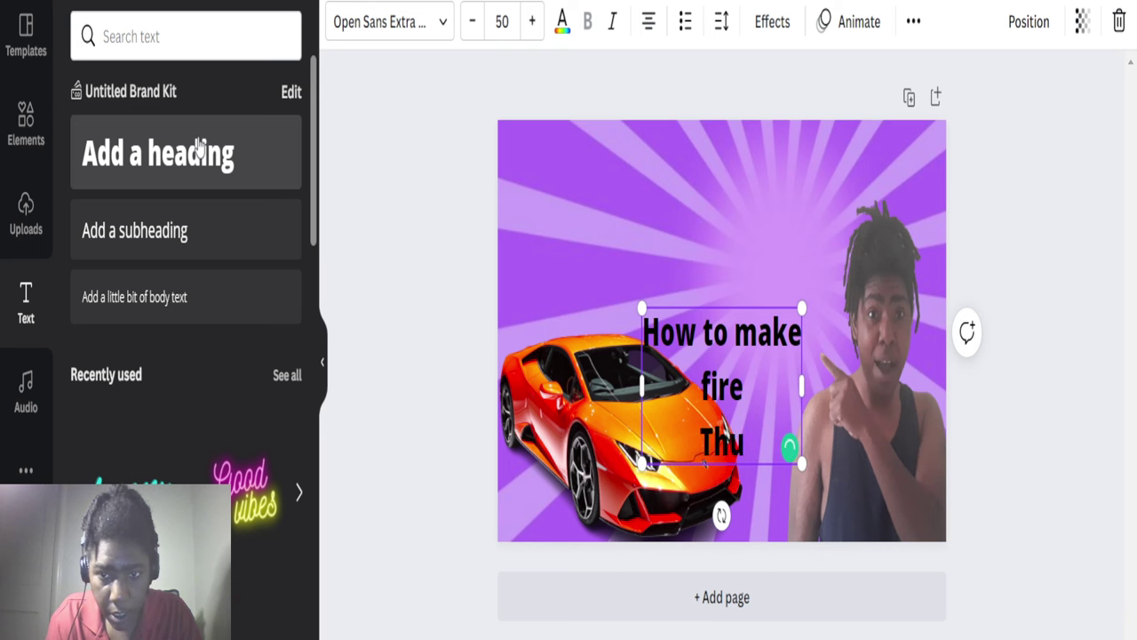
key("BackSpace")
key("BackSpace")
key("BackSpace")
key("BackSpace")
key("BackSpace")
key("BackSpace")
key("BackSpace")
key("BackSpace")
key("BackSpace")
key("BackSpace")
key("BackSpace")
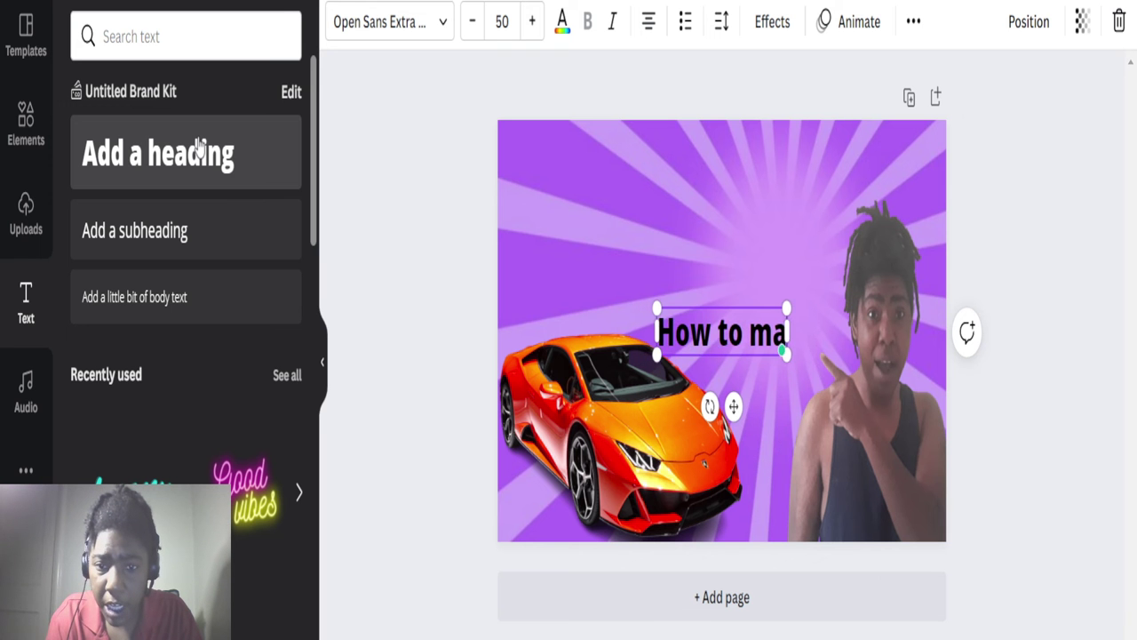
key("BackSpace")
key("BackSpace")
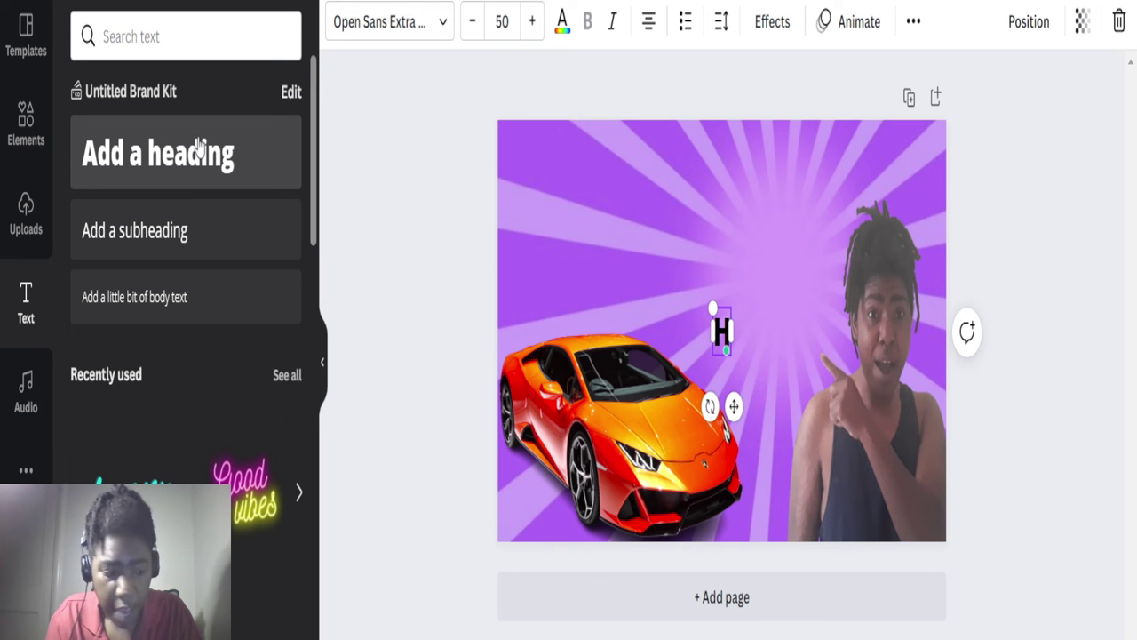
type("OW T")
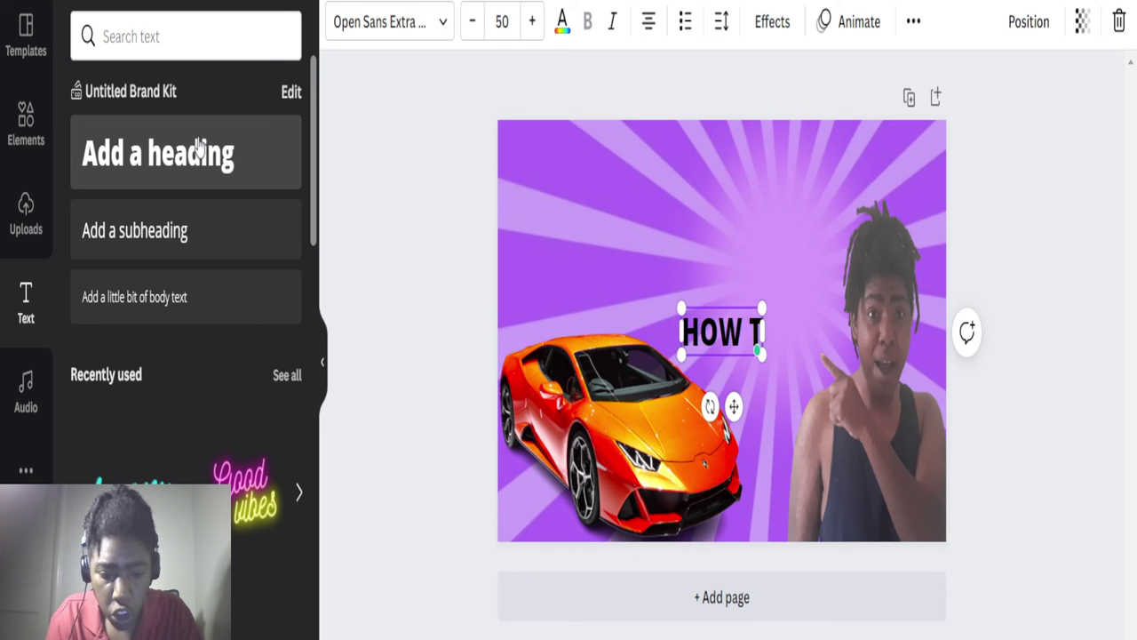
type("O MAKE")
key("Return")
type("FIRE")
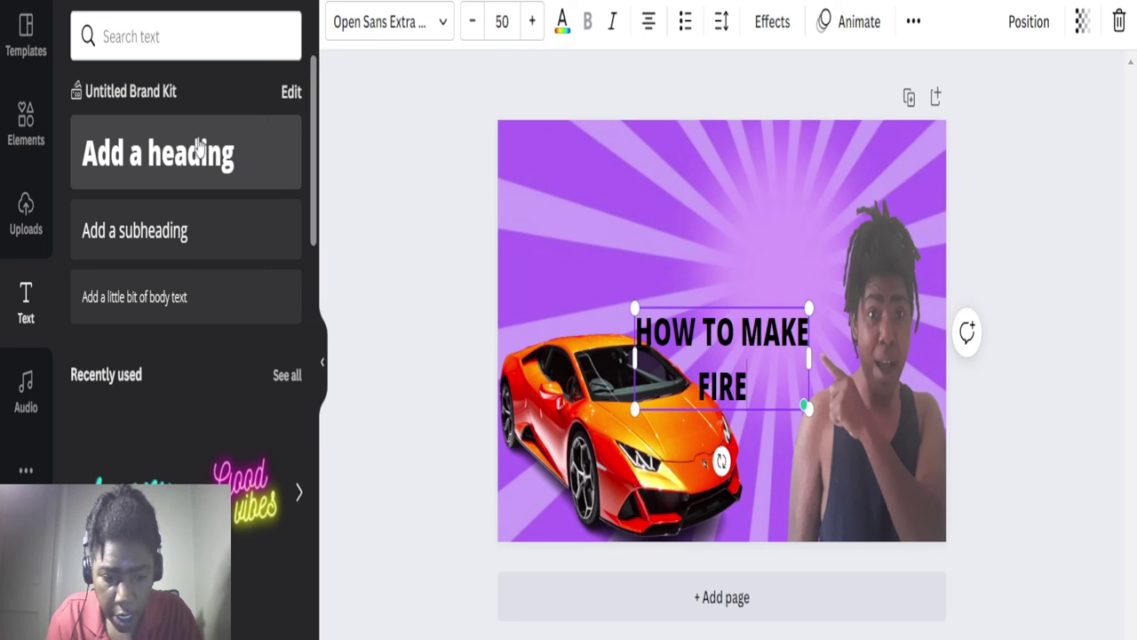
key("Return")
type("THUMBN")
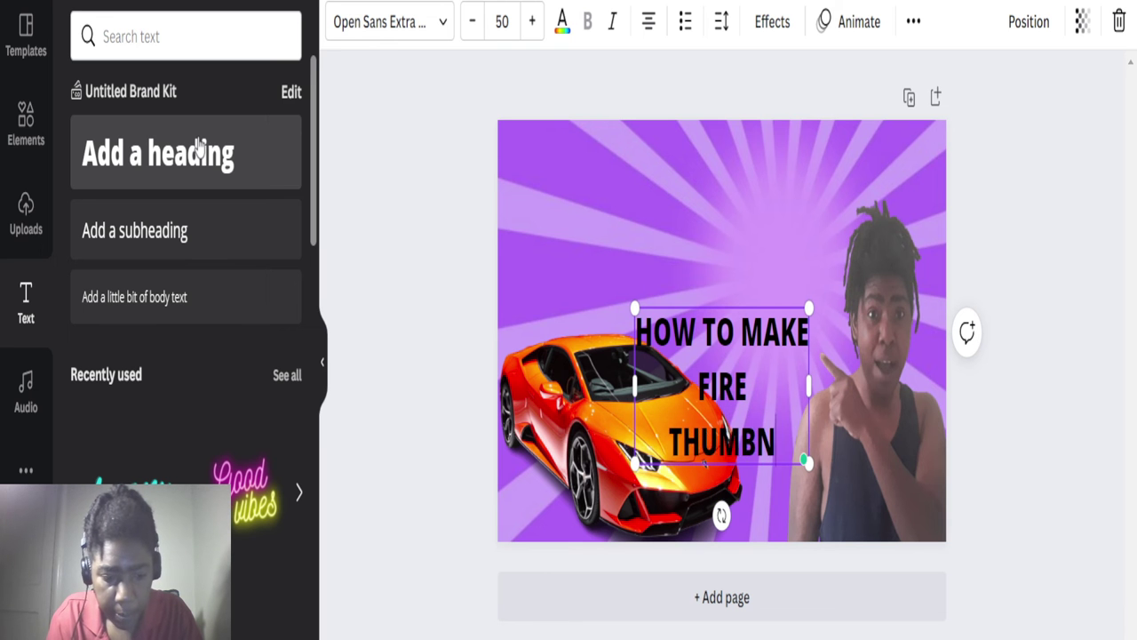
type("AILS")
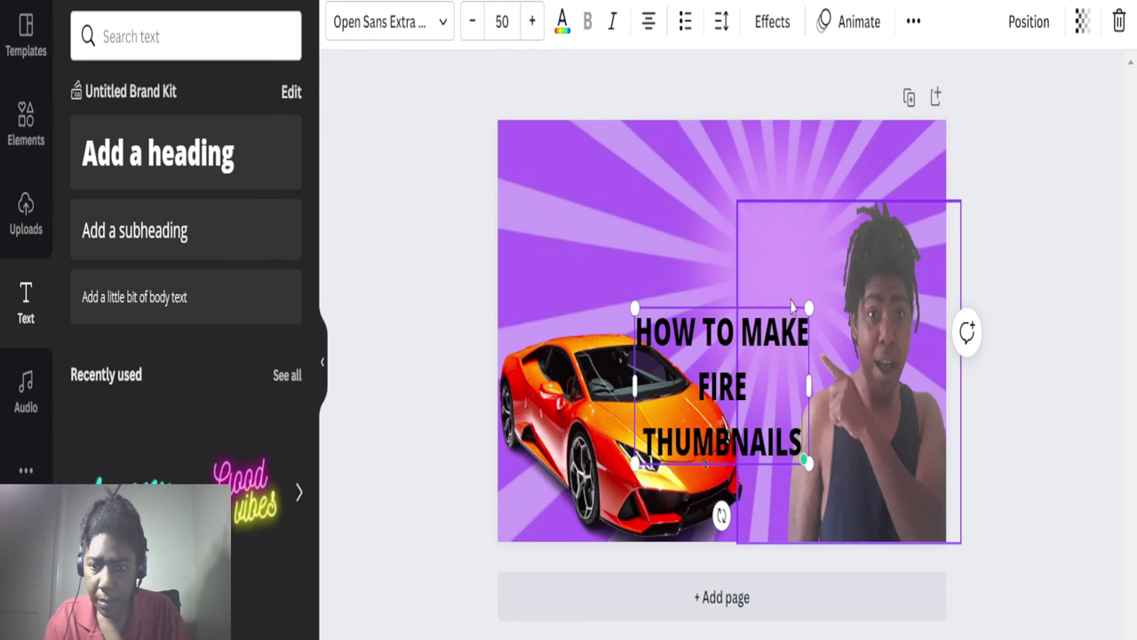
- Move the heading to the top-left above the car, enlarged and widened to font size 66
left_click(1066, 406)
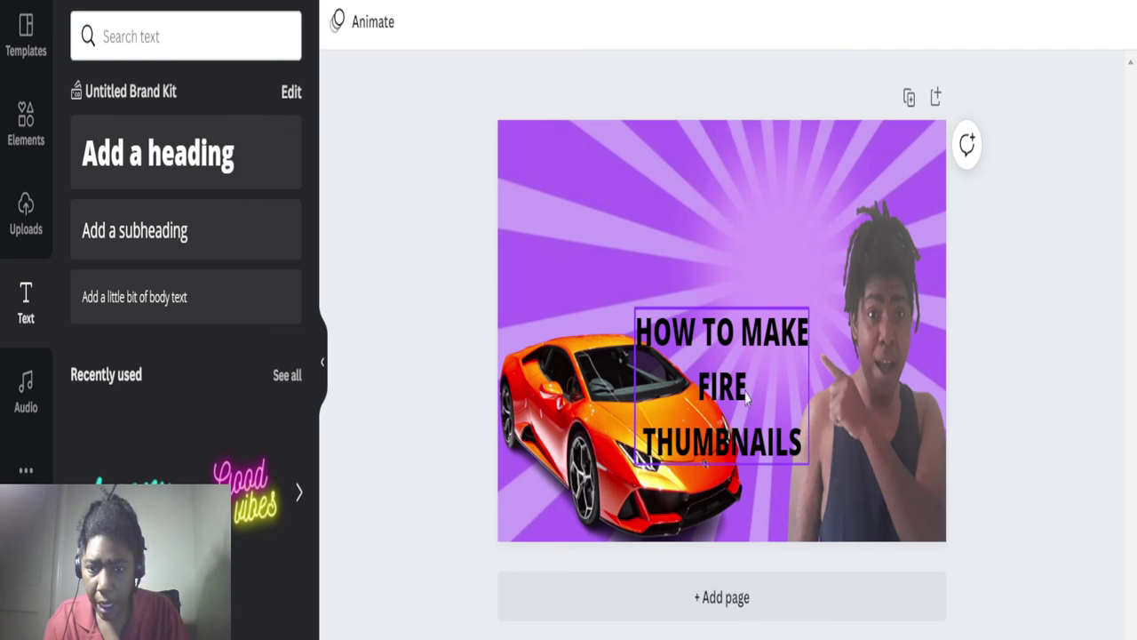
left_click_drag(742, 400, 623, 222)
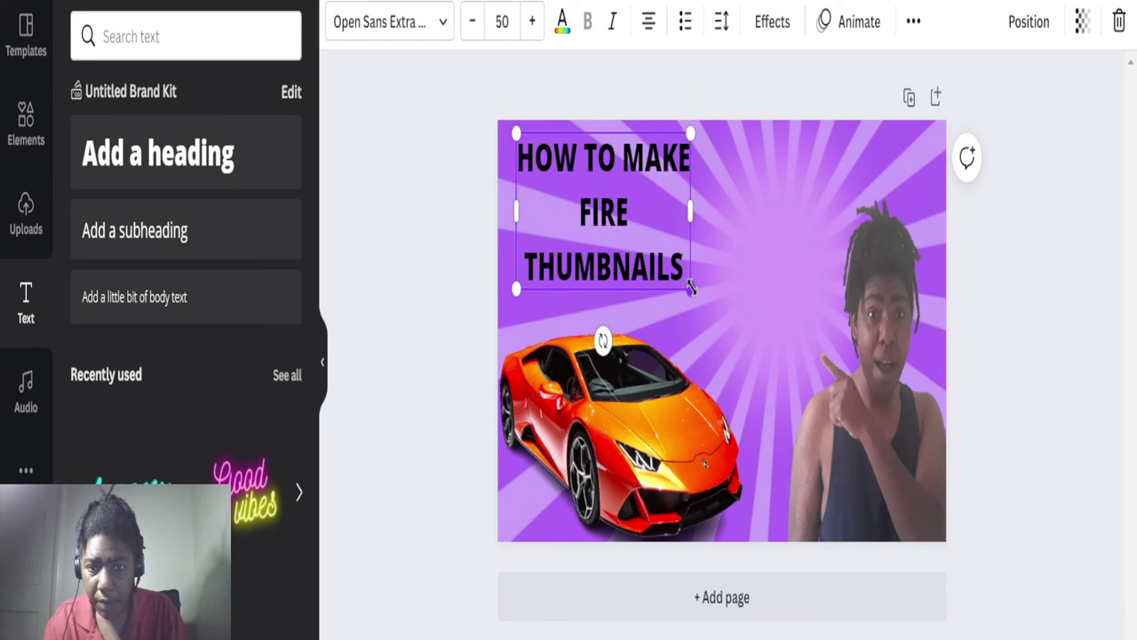
left_click_drag(742, 309, 804, 366)
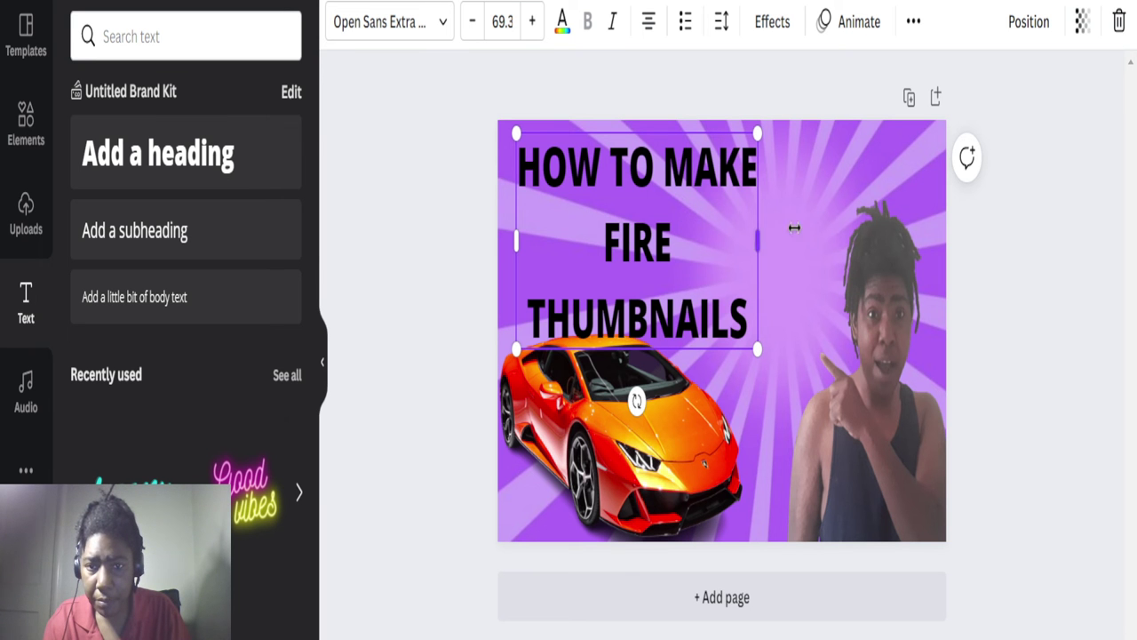
left_click_drag(794, 228, 867, 229)
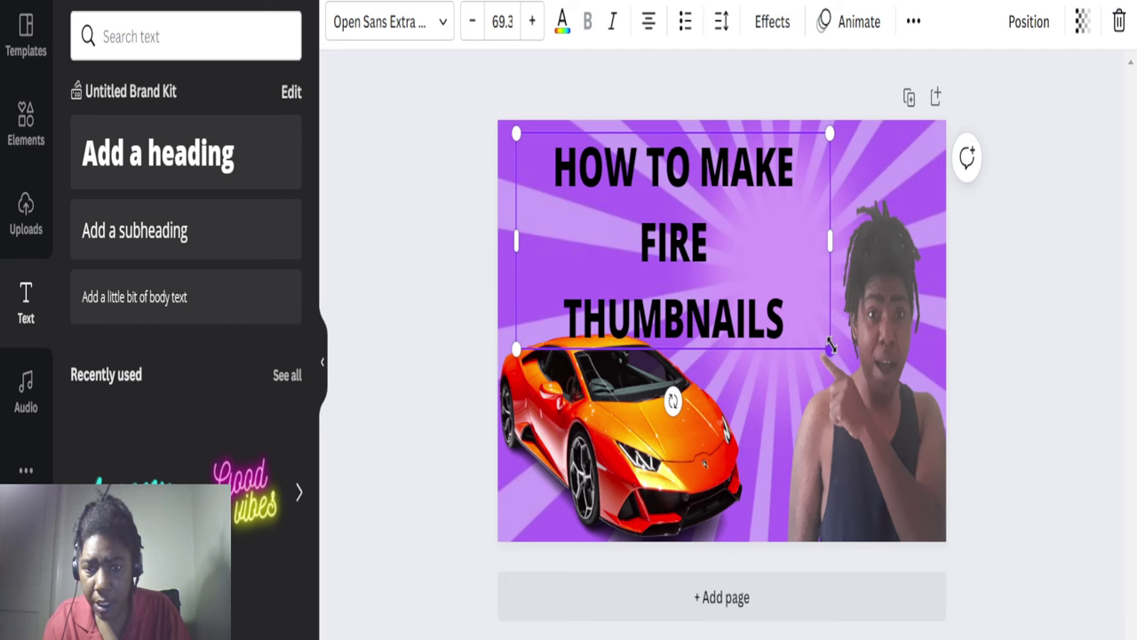
left_click_drag(829, 348, 817, 329)
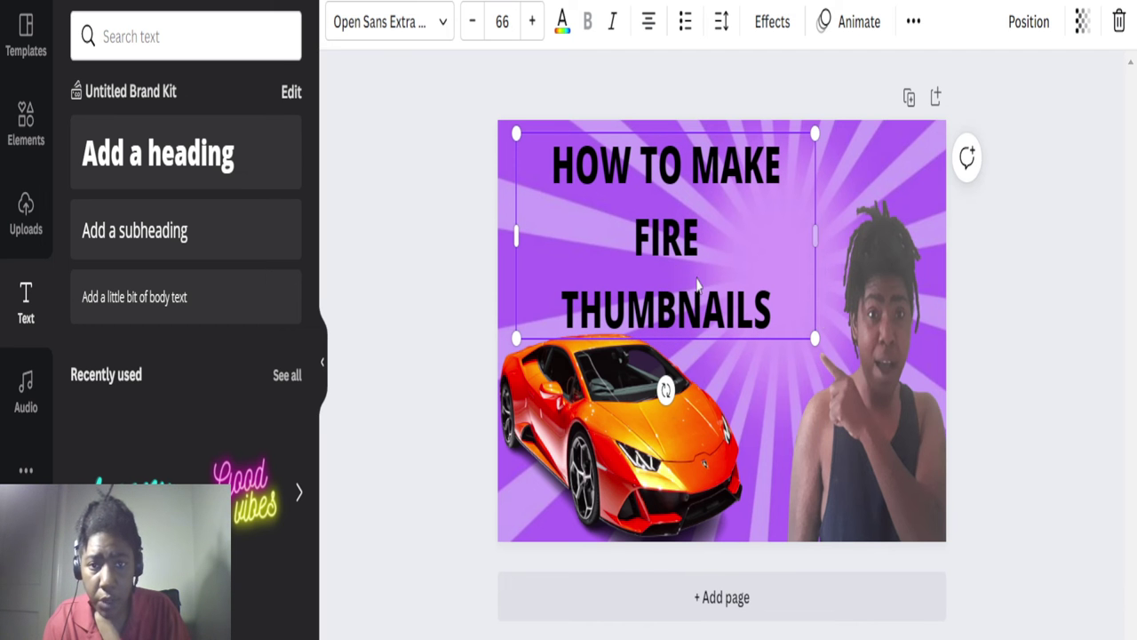
- Set the heading text colour to the white swatch and show the Effects styles
left_click(561, 30)
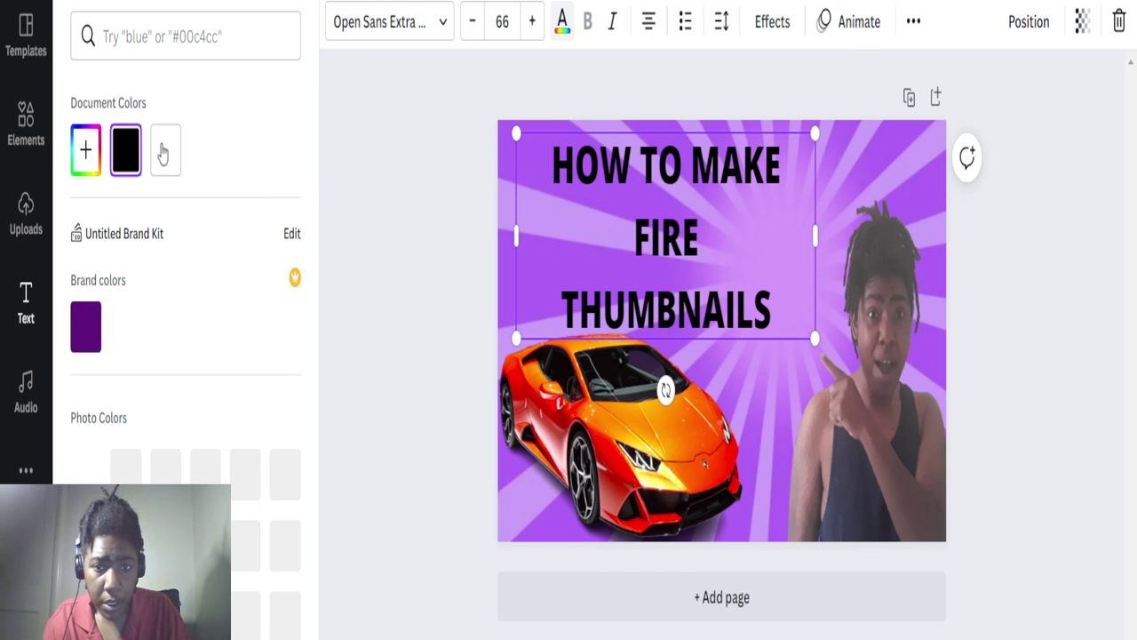
left_click(164, 154)
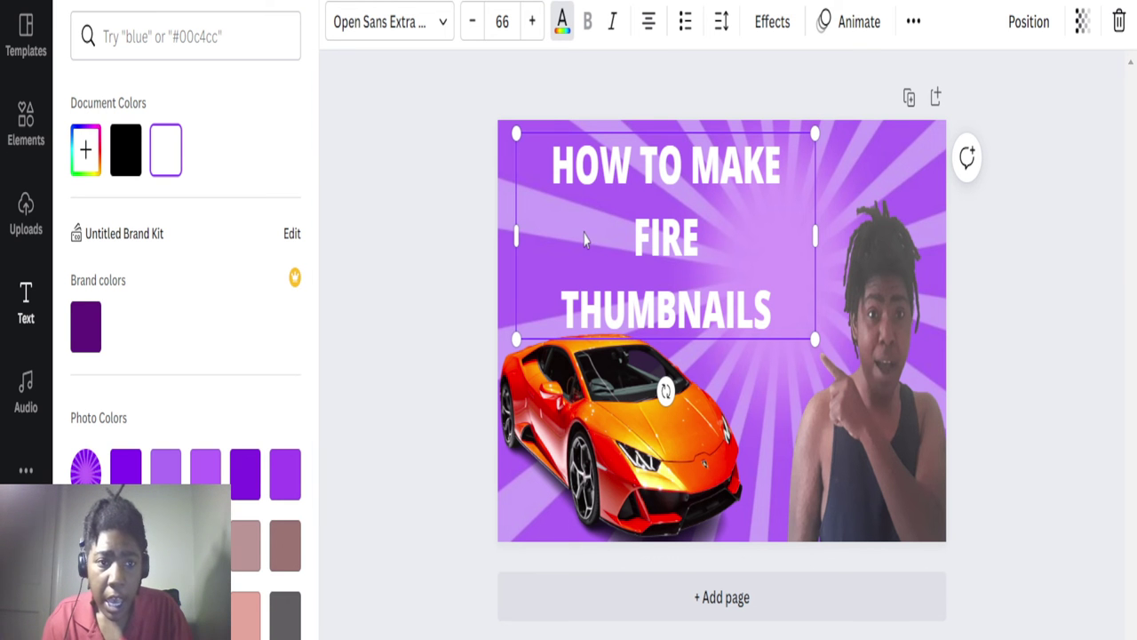
left_click(770, 24)
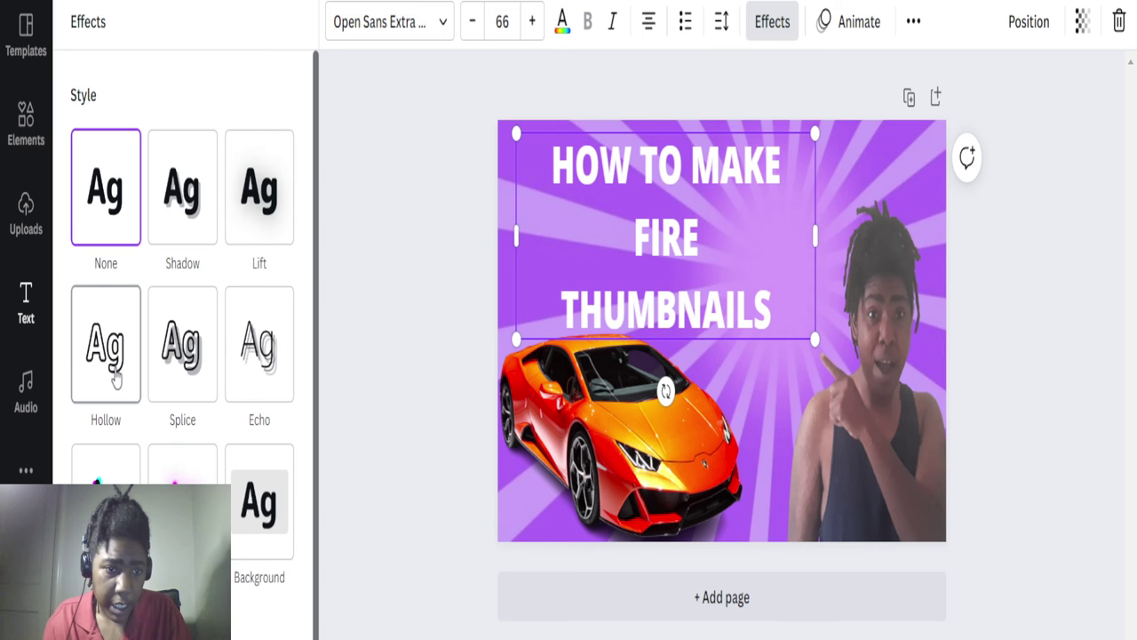
- Apply the Splice effect at thickness 58, trying red before settling on a white effect colour
left_click(189, 376)
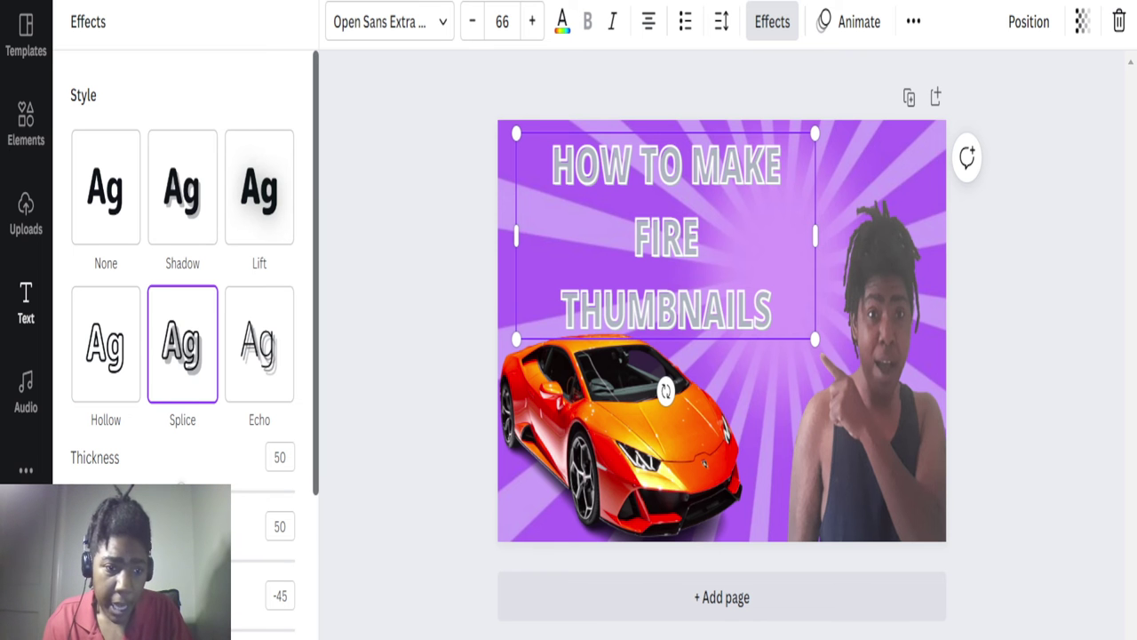
left_click_drag(180, 483, 199, 482)
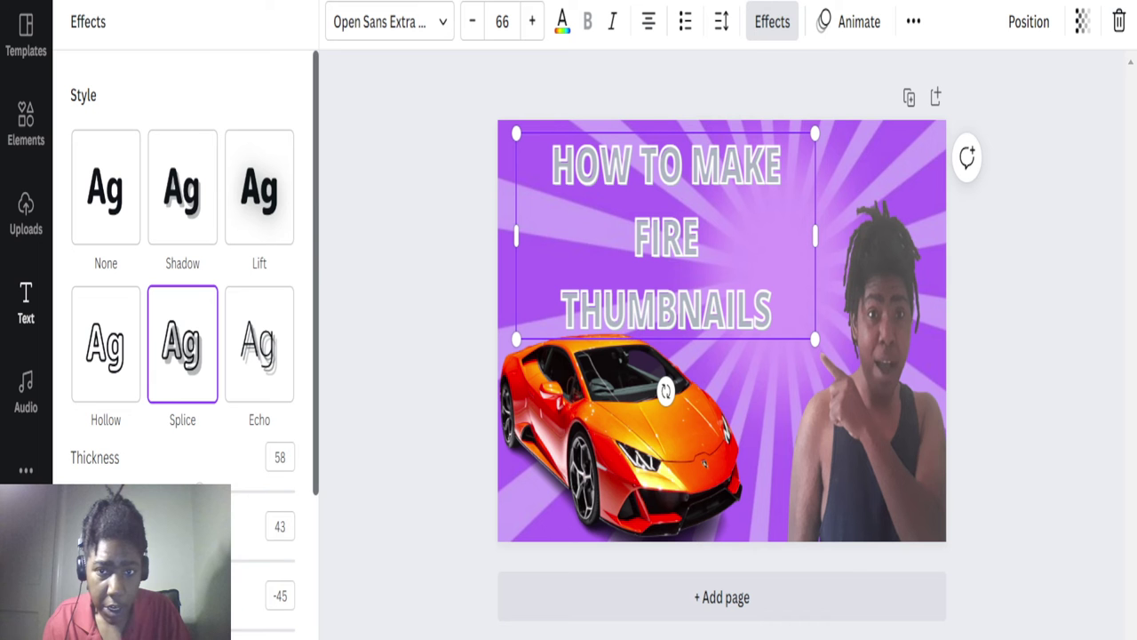
scroll(246, 556, "down", 2)
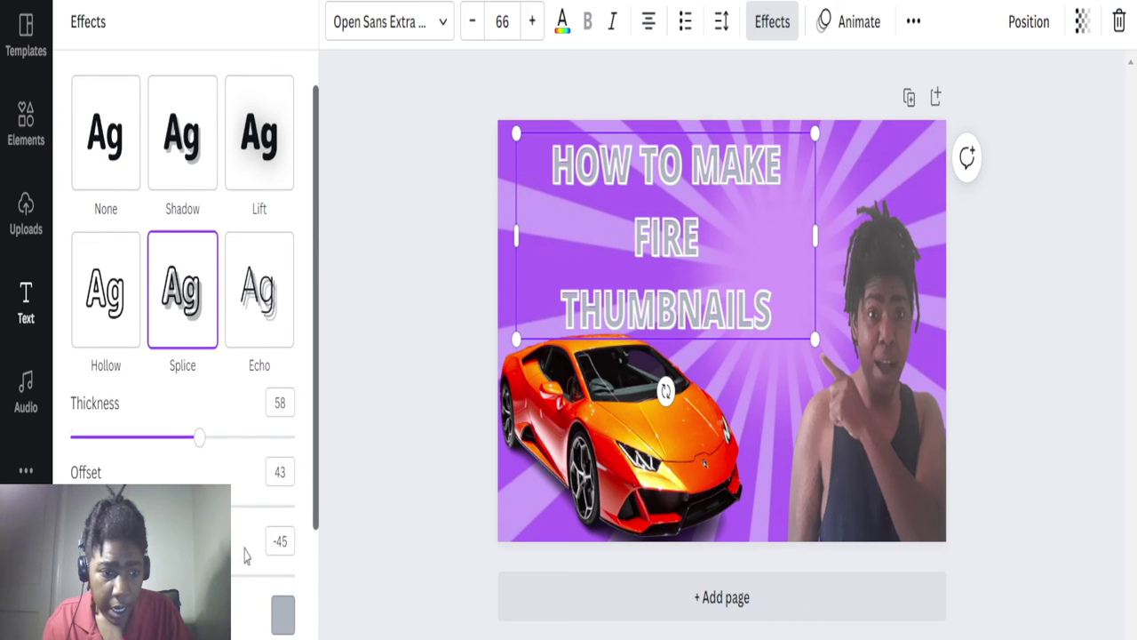
left_click(284, 588)
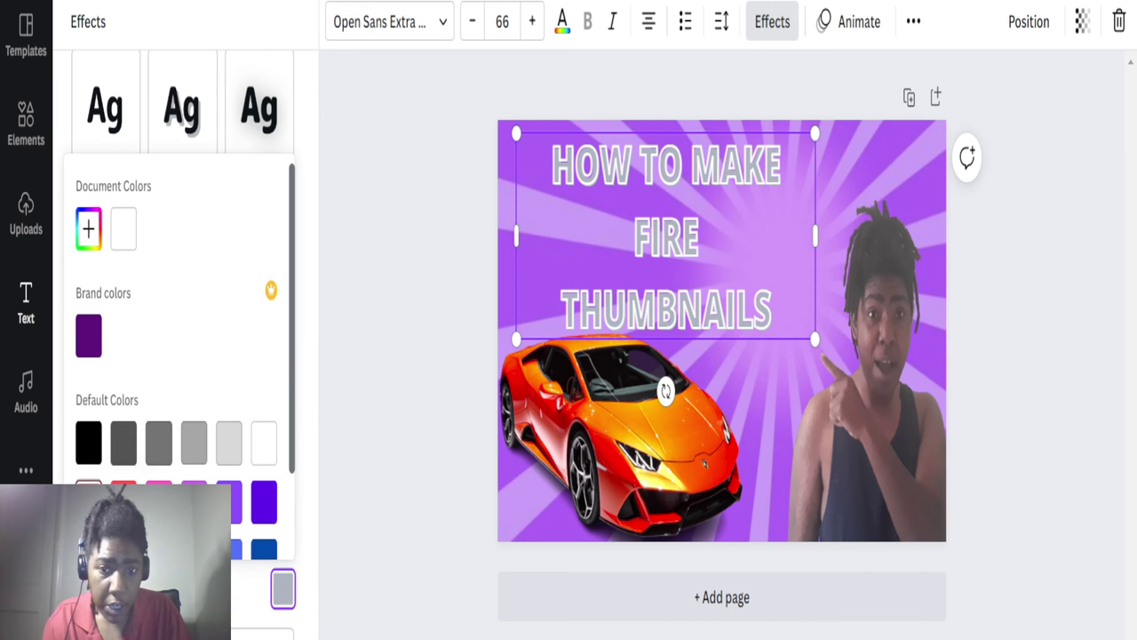
left_click(88, 497)
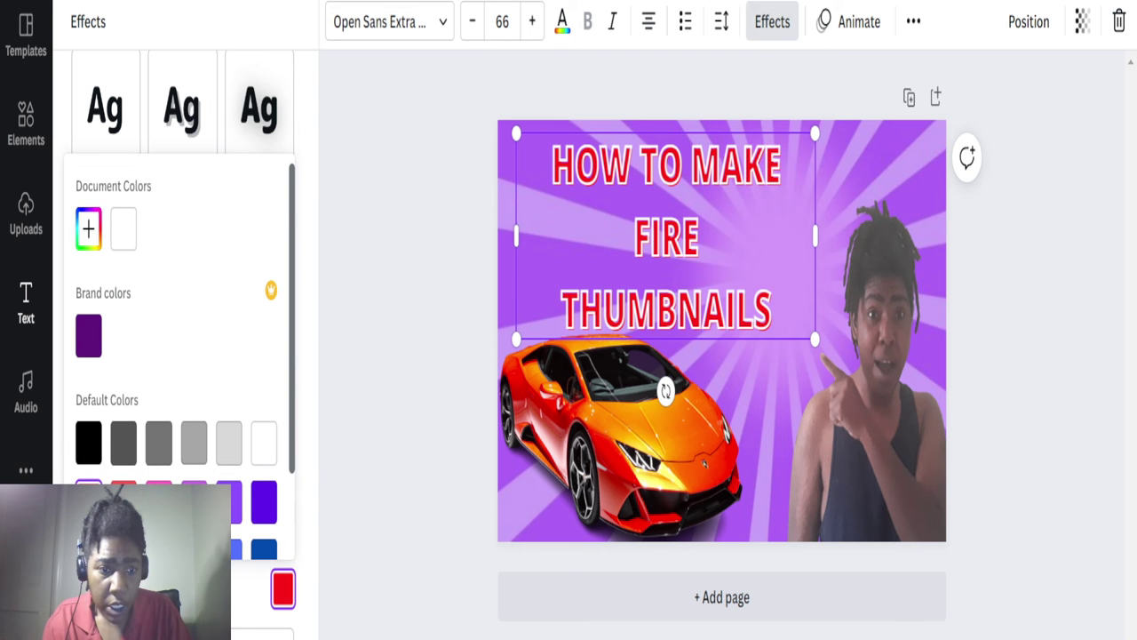
scroll(177, 355, "down", 1)
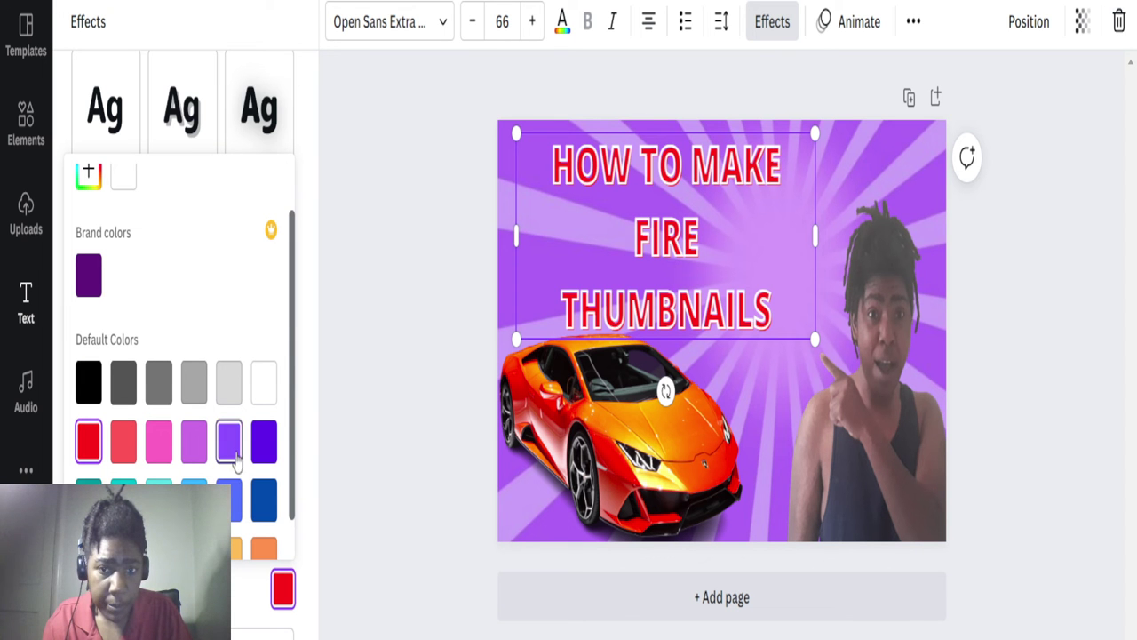
left_click(264, 381)
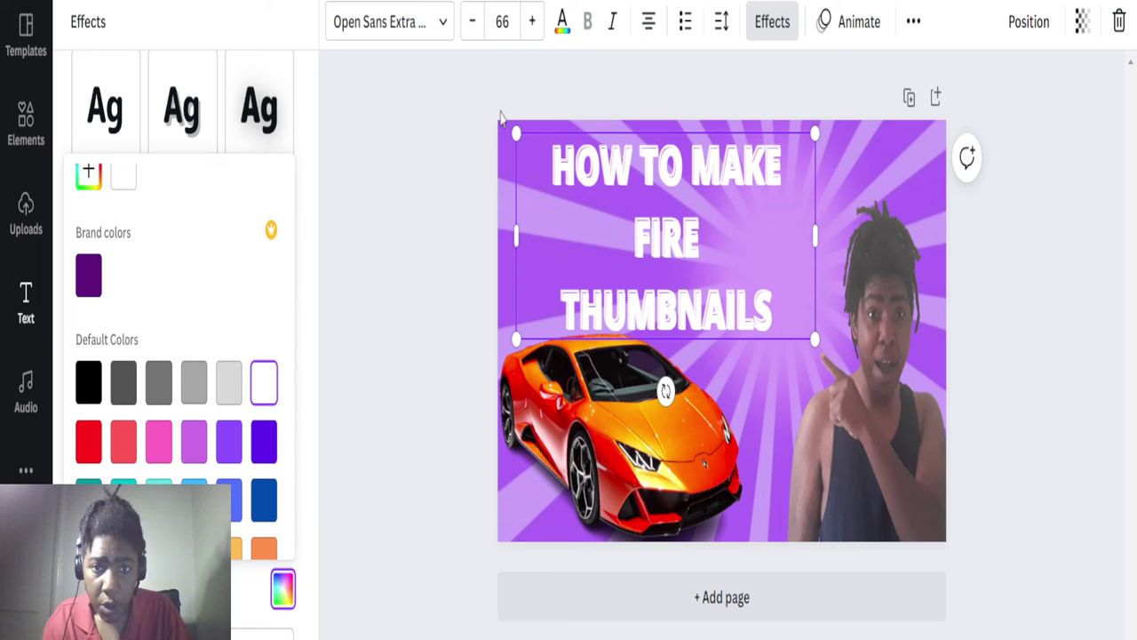
left_click(562, 34)
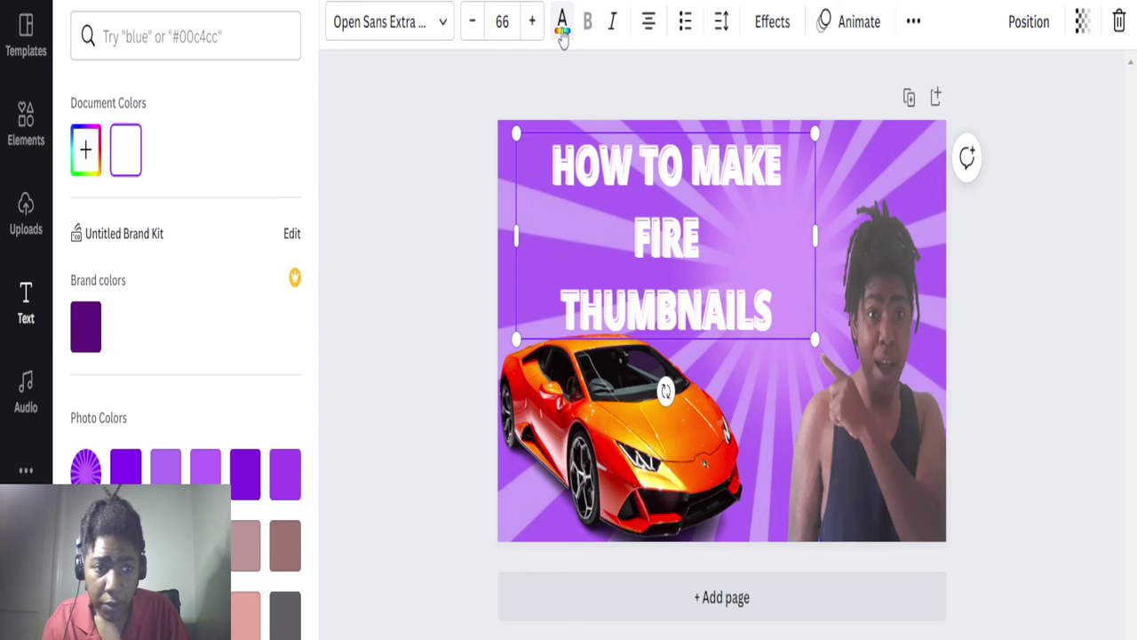
- Change the heading text to a dark custom colour so the white Splice shows as outlines
left_click(85, 153)
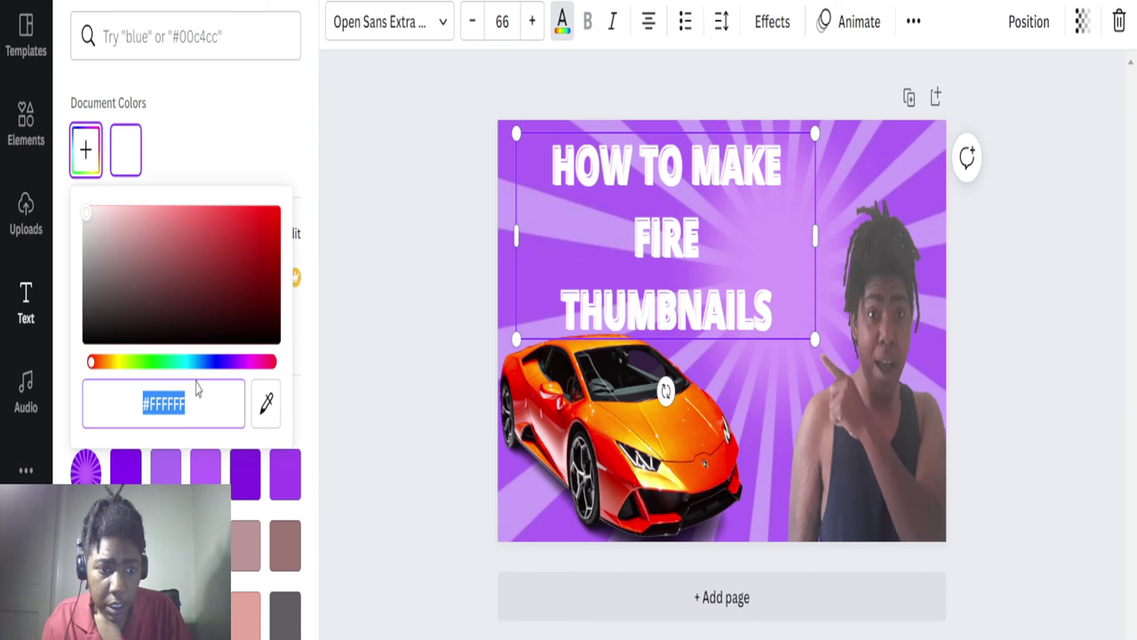
key("Return")
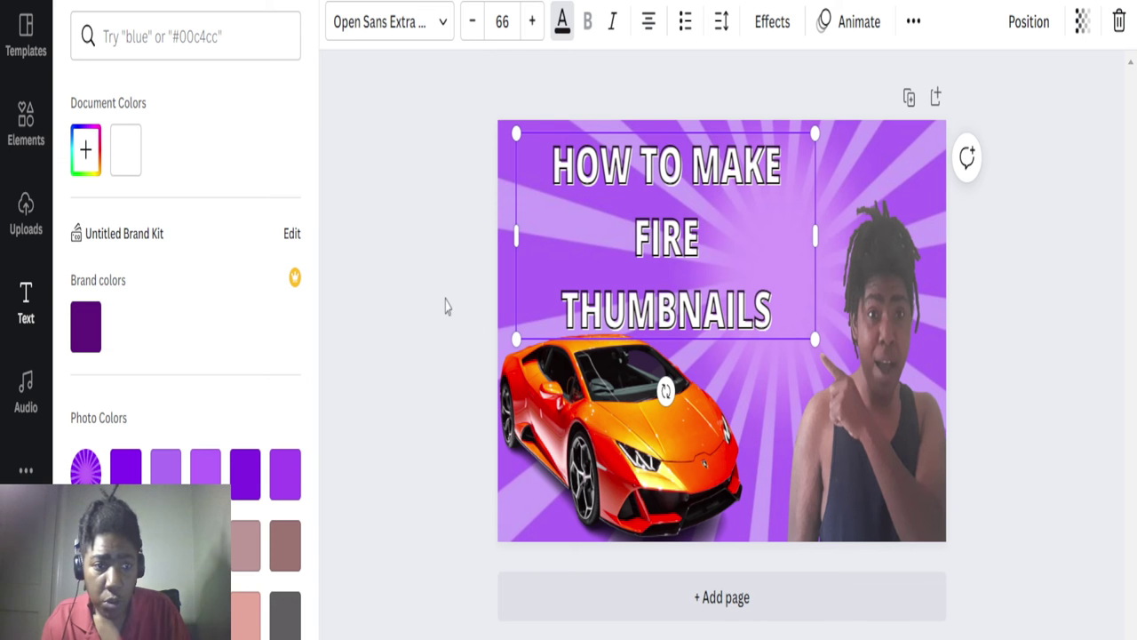
- Search fonts for 'BANG' and set the heading in Bangers
left_click(444, 27)
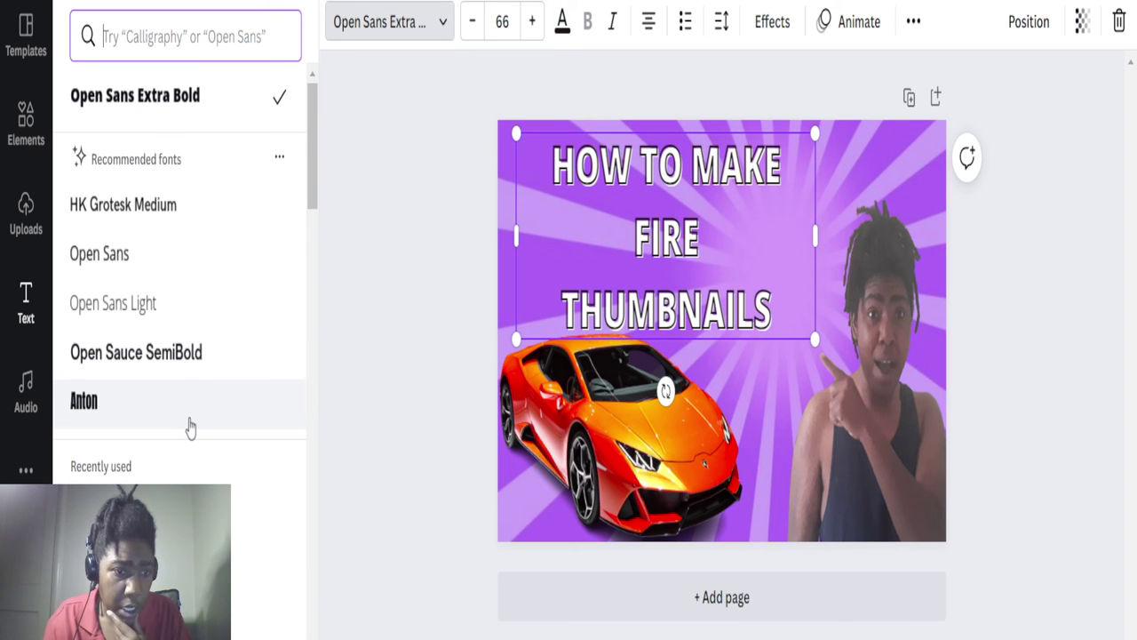
scroll(188, 434, "down", 1)
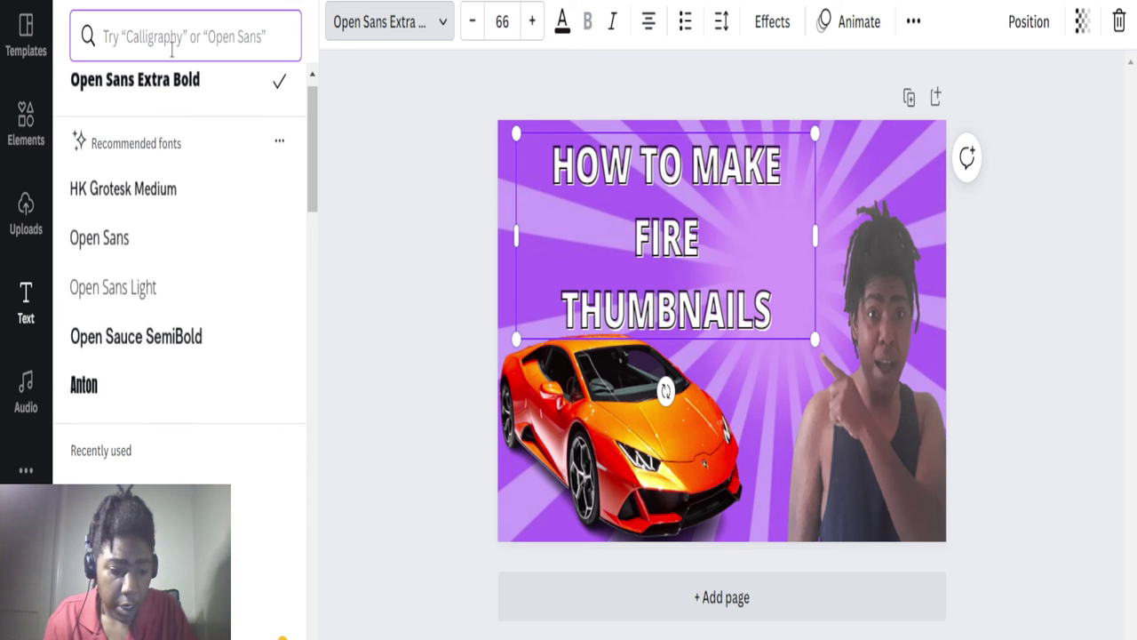
type("BANG")
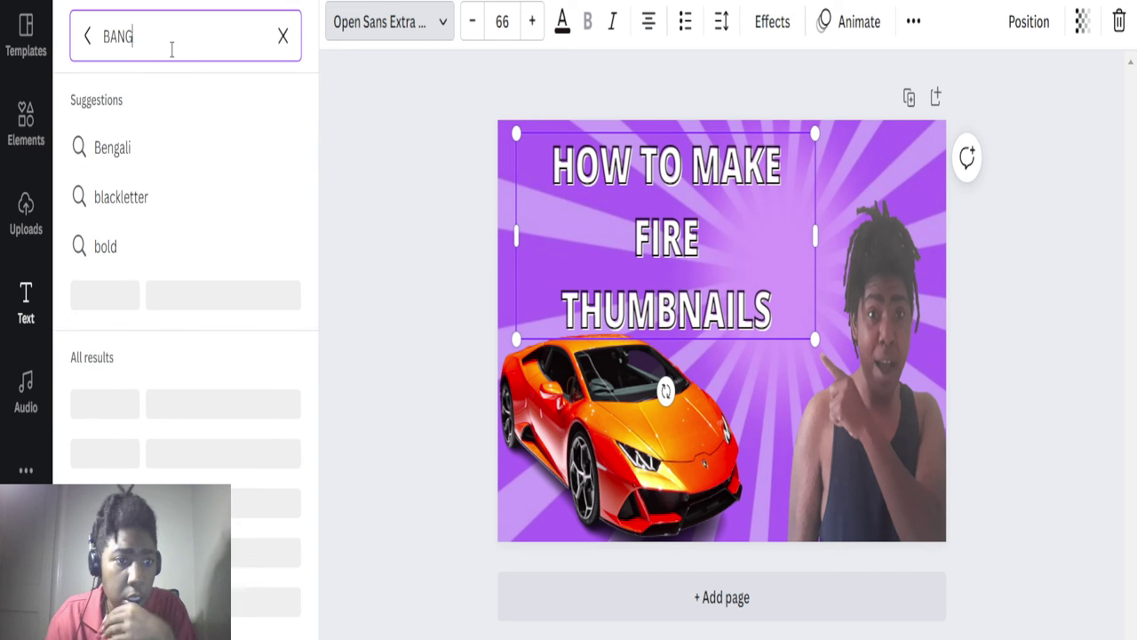
key("Return")
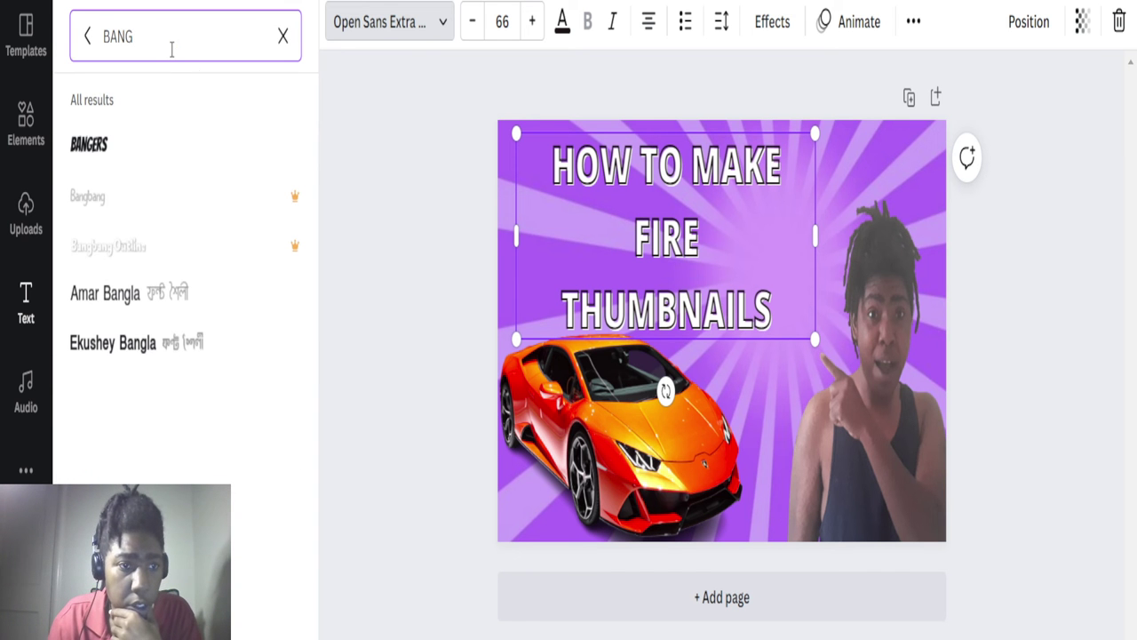
left_click(95, 149)
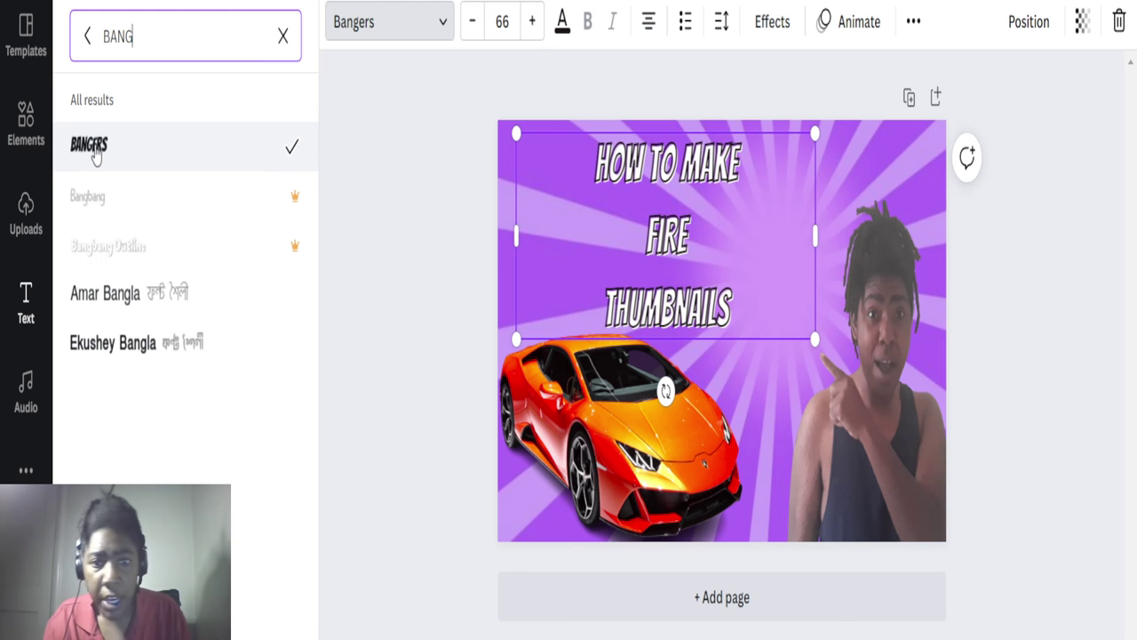
- Bump the font size up two steps and join the lines into HOW TO MAKE FIRE / THUMBNAILS
left_click(533, 25)
left_click(532, 25)
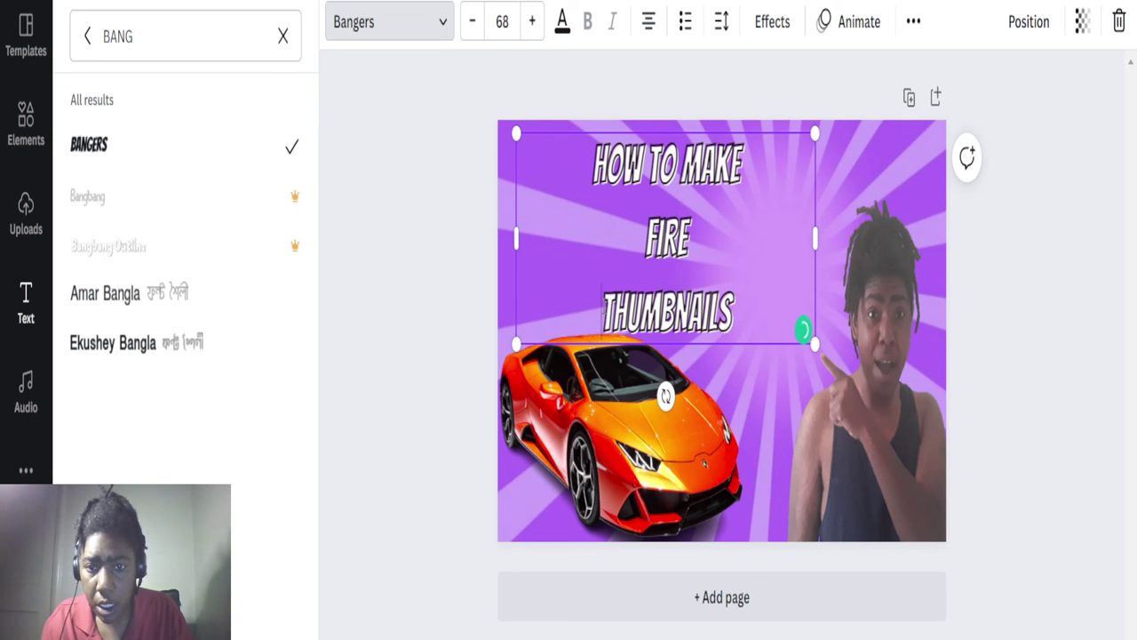
key("BackSpace")
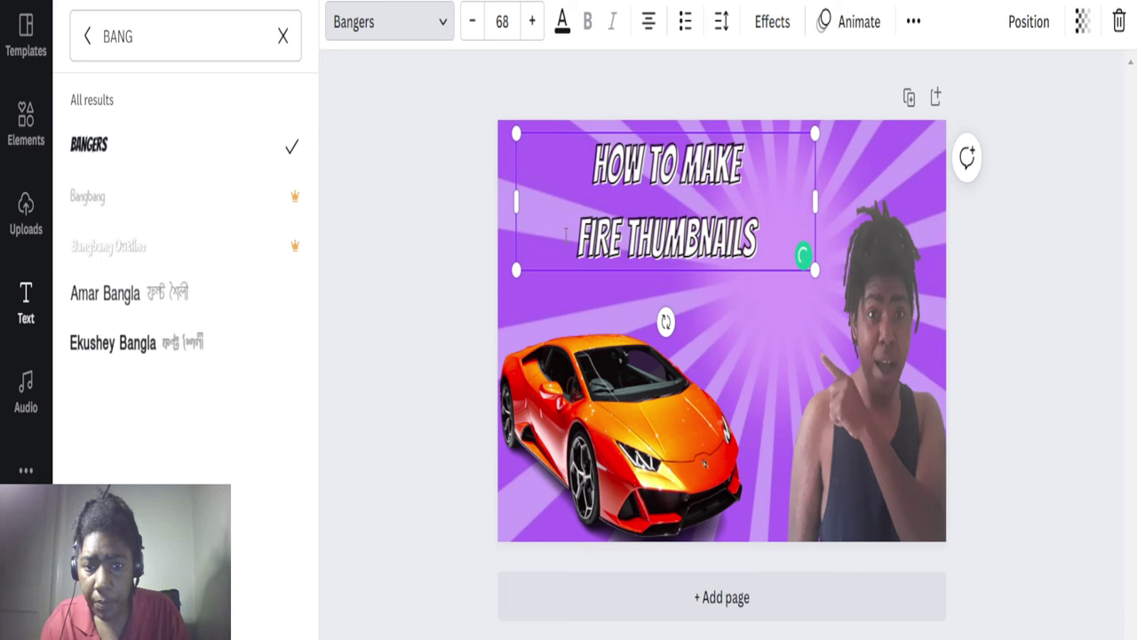
key("BackSpace")
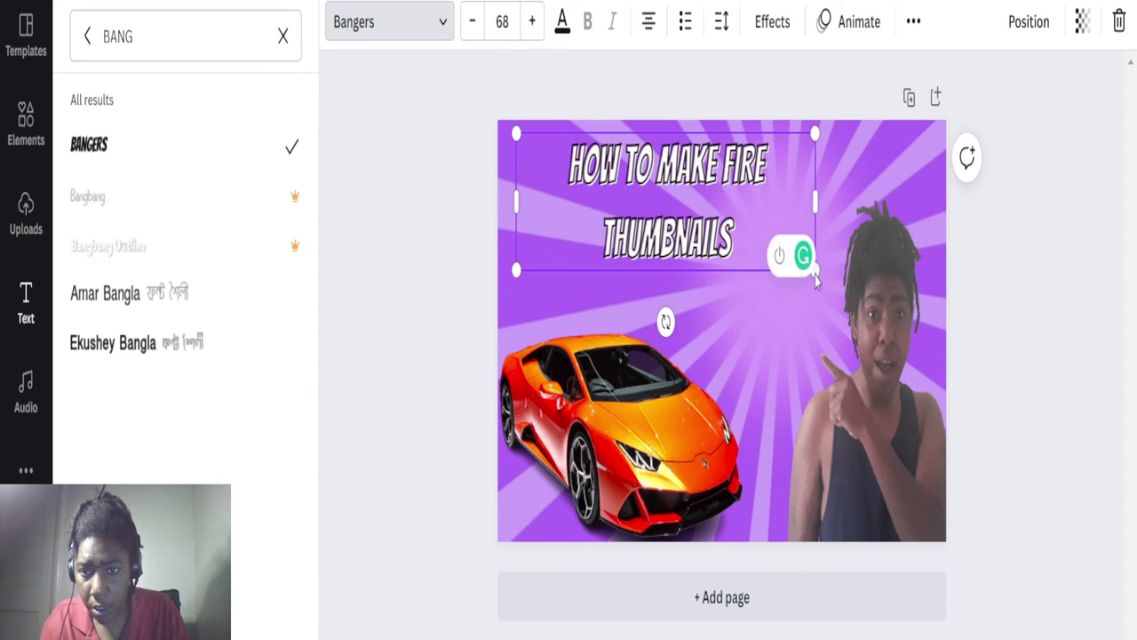
- Raise the heading's font size to 87
left_click(533, 24)
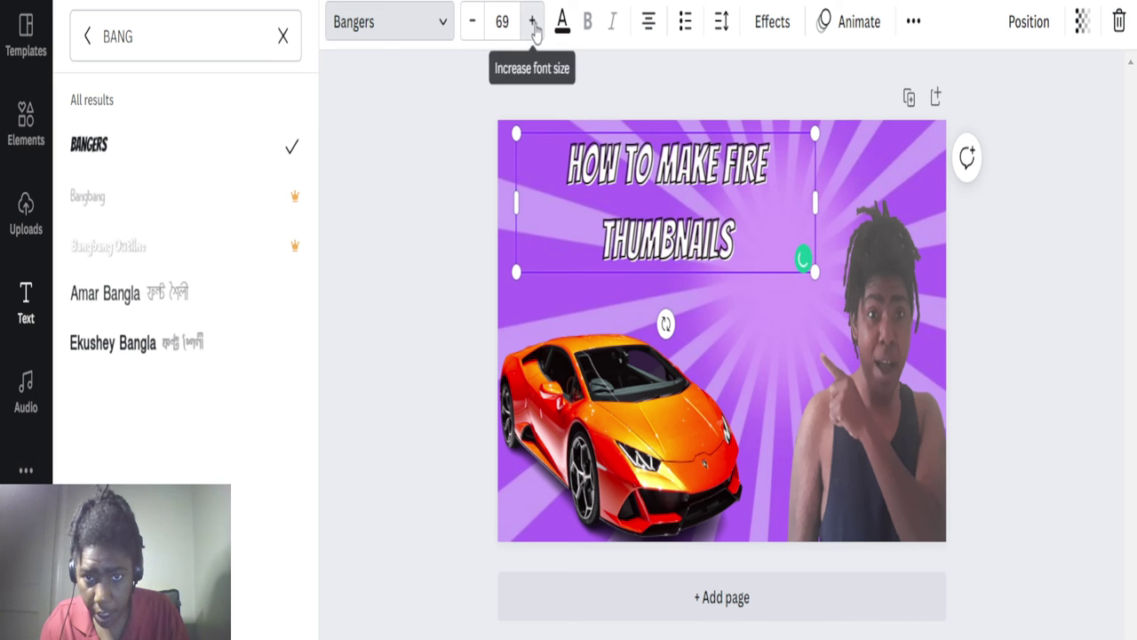
left_click(533, 24)
left_click(533, 24)
left_click(533, 24)
left_click(533, 24)
left_click(533, 24)
left_click(533, 24)
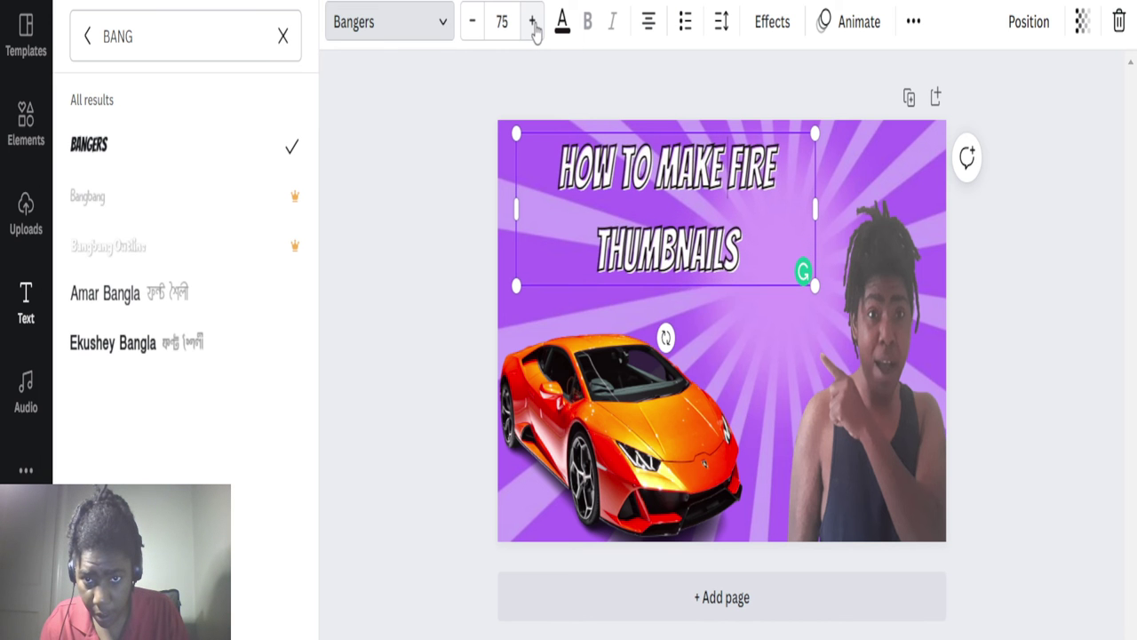
left_click(533, 24)
double_click(533, 24)
left_click(533, 24)
double_click(533, 24)
left_click(533, 24)
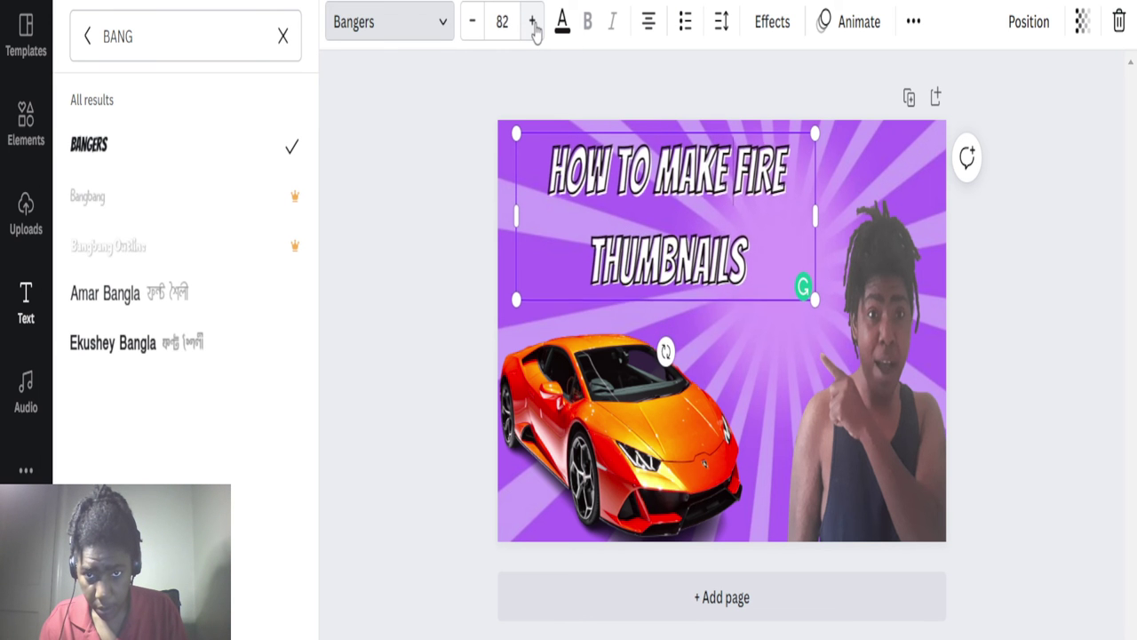
double_click(533, 24)
left_click(533, 24)
double_click(533, 24)
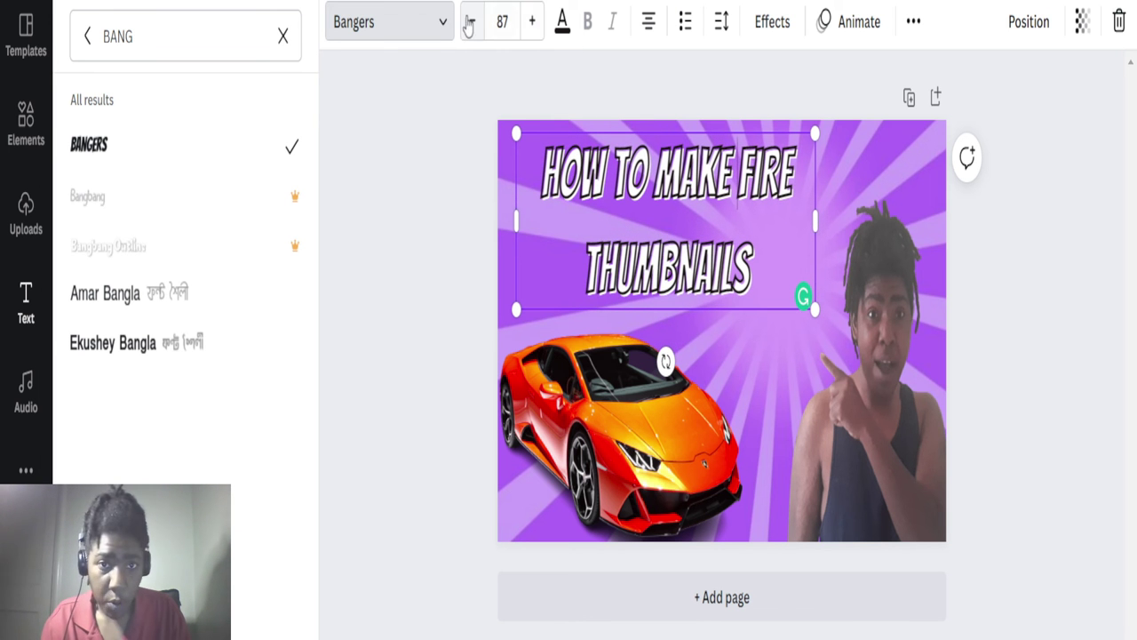
- Increase the Splice effect's offset and change its direction
left_click(772, 22)
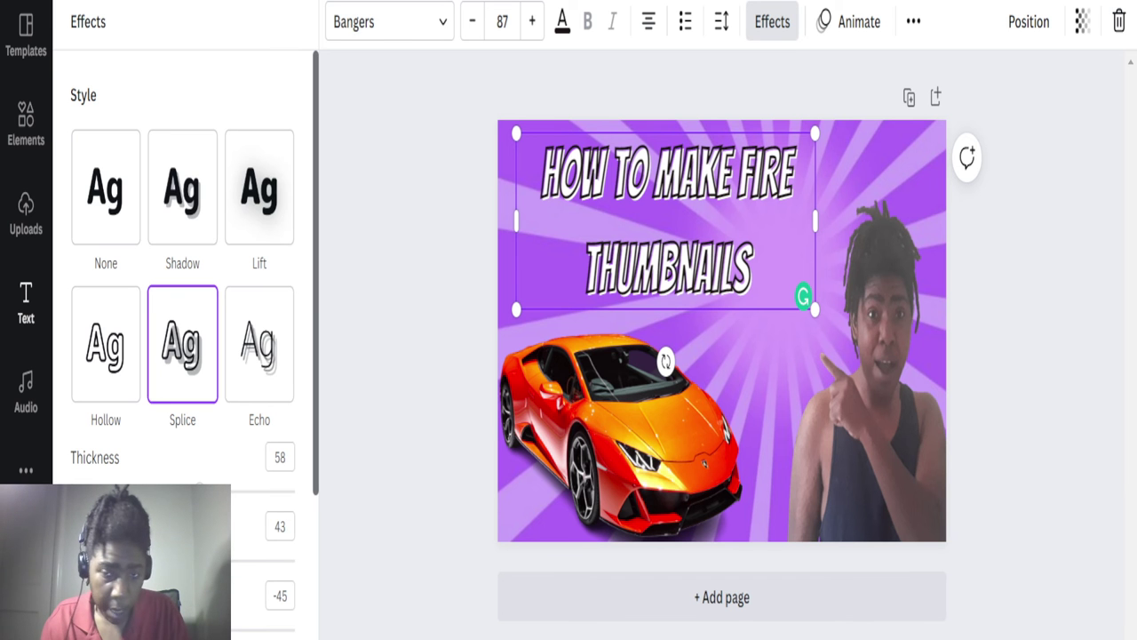
mouse_move(167, 560)
left_mouse_down()
mouse_move(213, 561)
mouse_move(184, 560)
left_mouse_up()
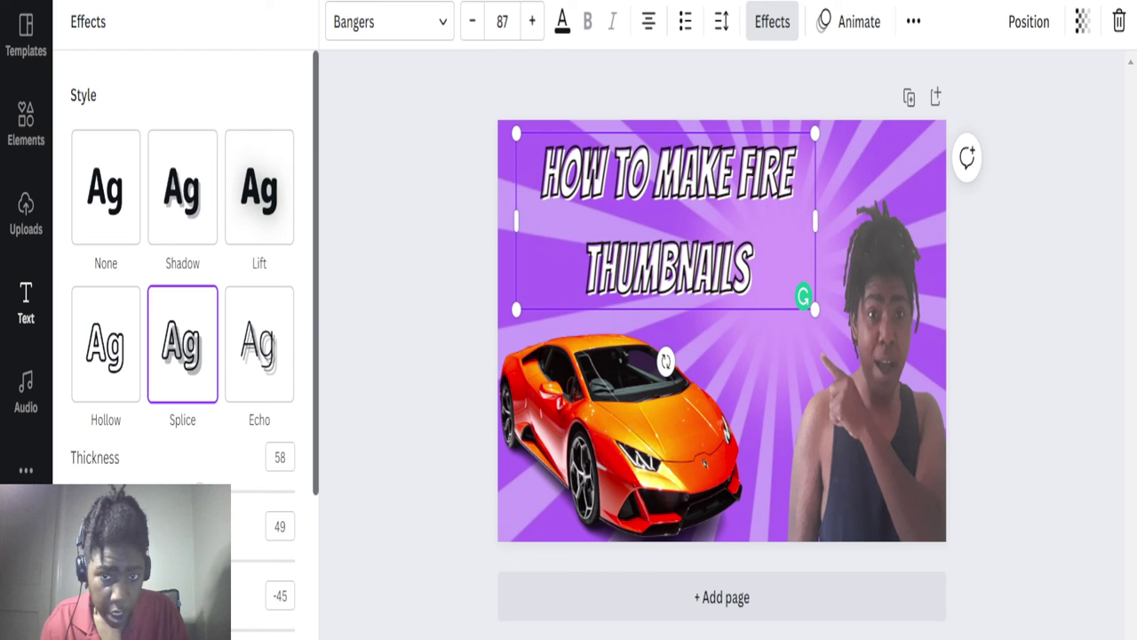
left_click_drag(141, 627, 187, 627)
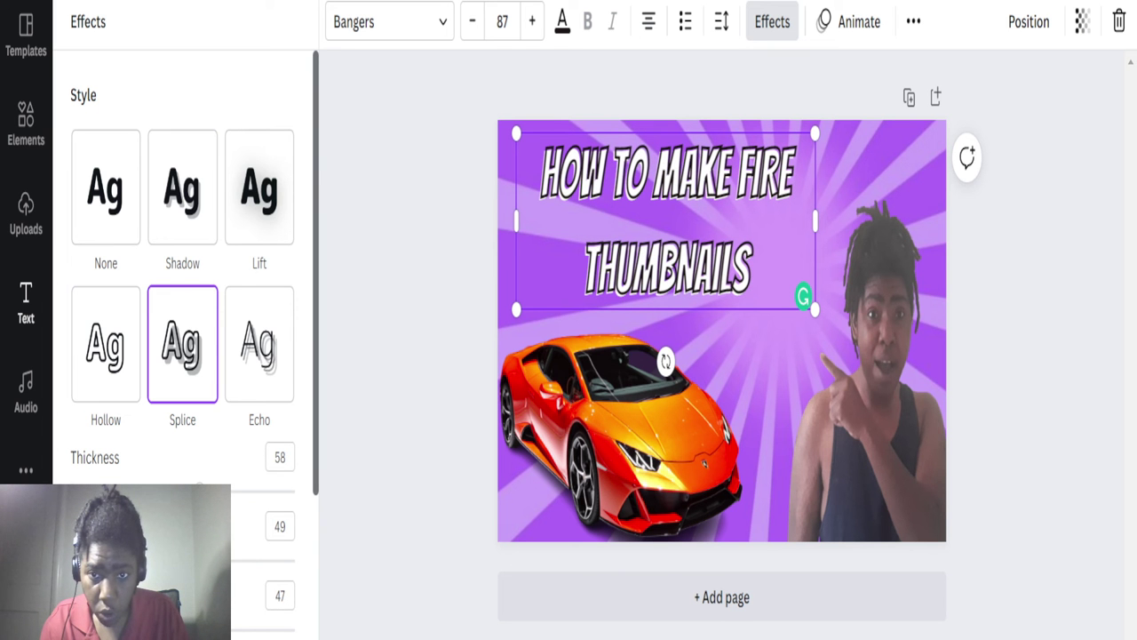
- Change the Splice effect colour from black to a custom orange-red #FF4500
scroll(249, 541, "down", 3)
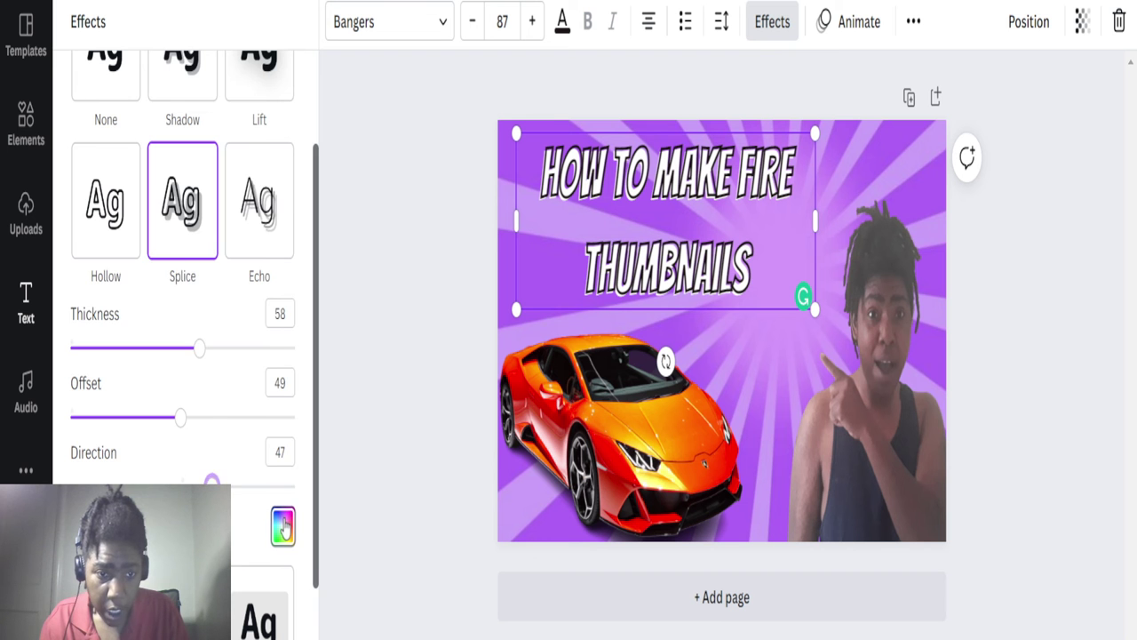
left_click(282, 525)
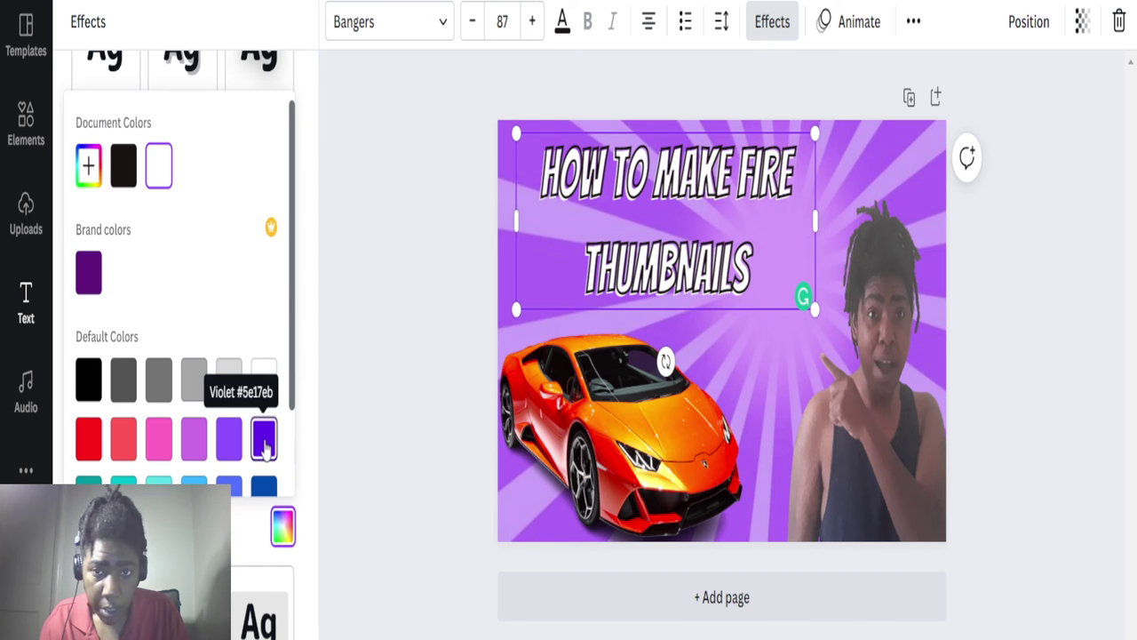
left_click(88, 379)
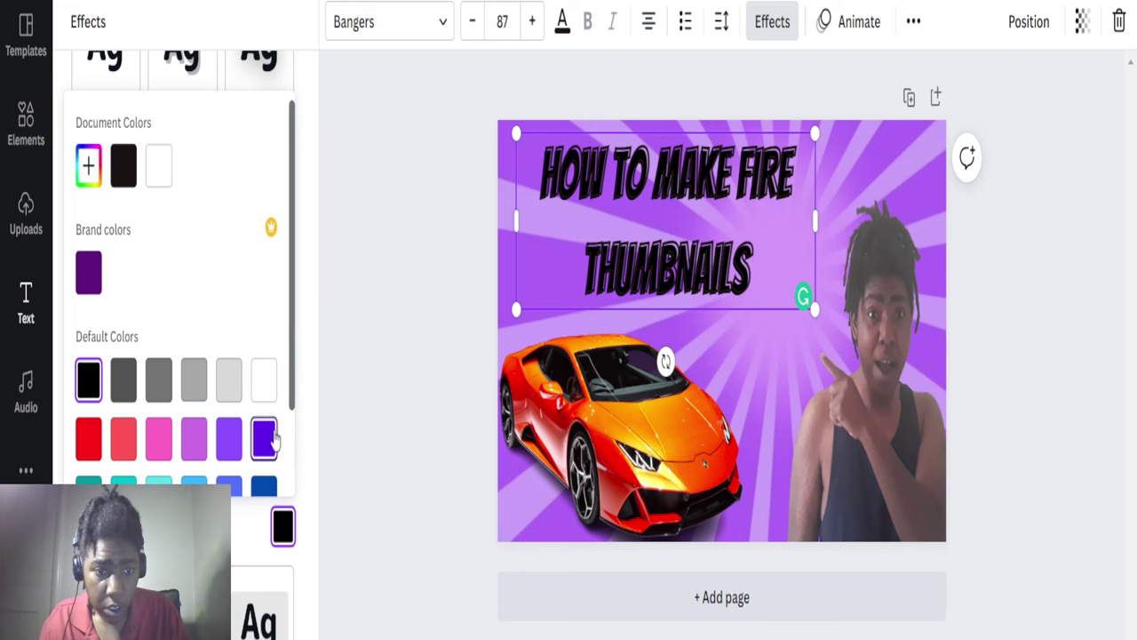
left_click(87, 169)
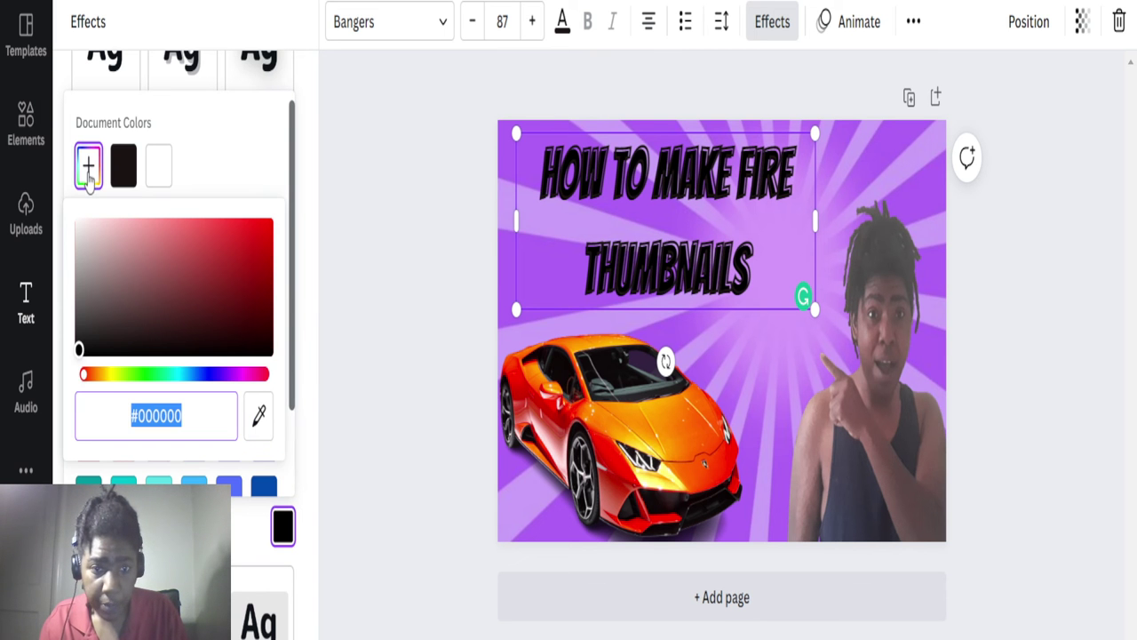
left_click(93, 376)
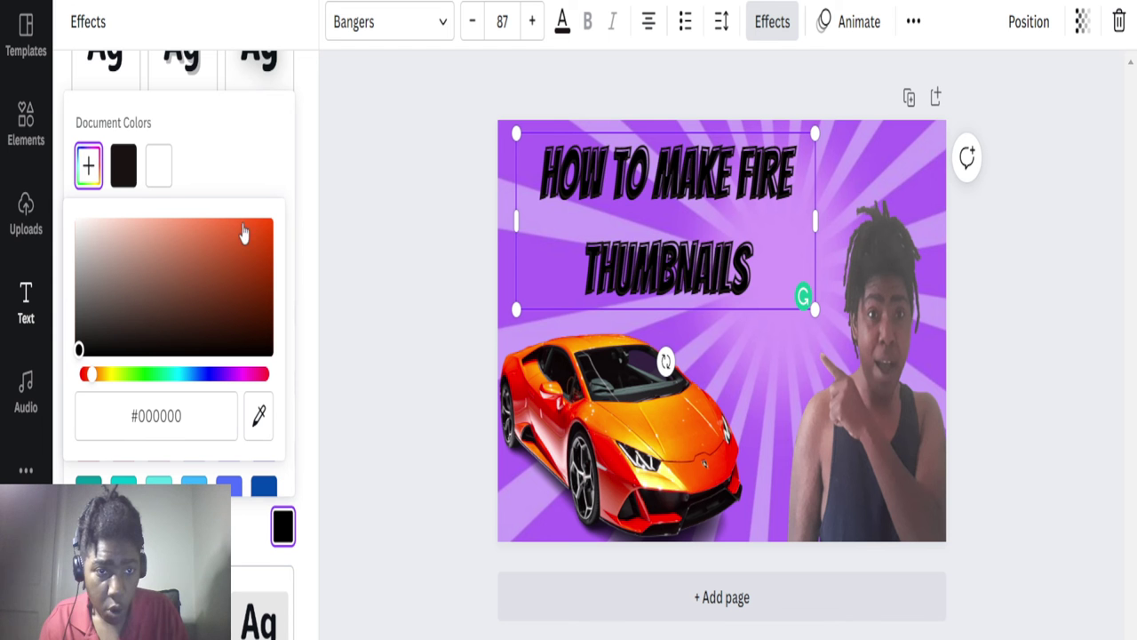
left_click_drag(246, 227, 278, 224)
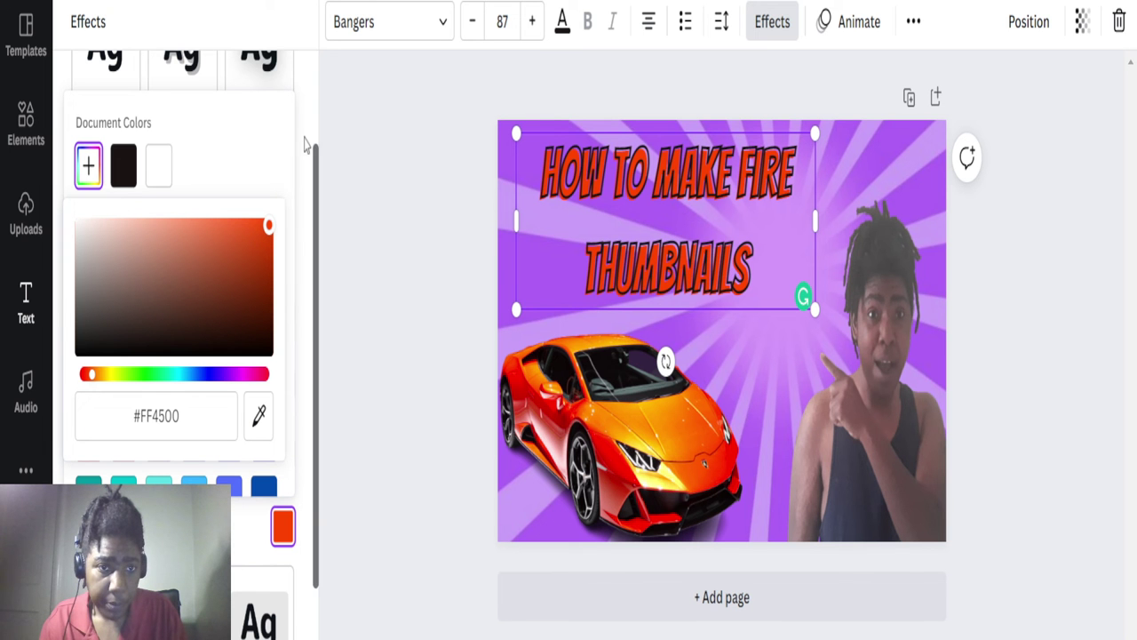
scroll(305, 149, "up", 3)
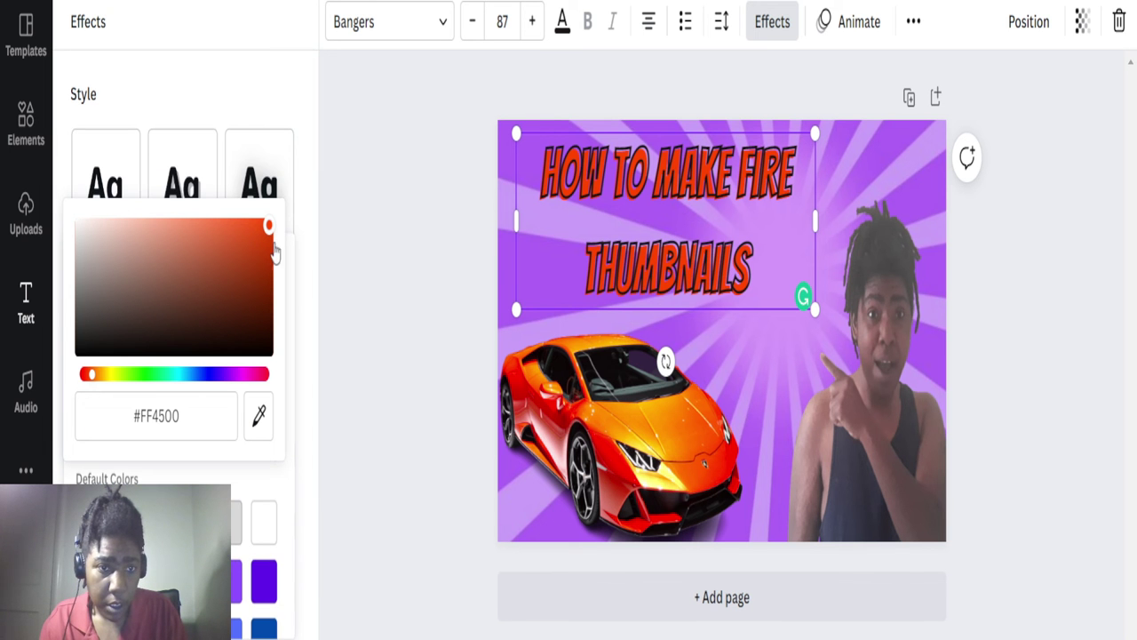
- Swap Splice for the Shadow effect, raise the font size to 93 and widen the text box
left_click(307, 178)
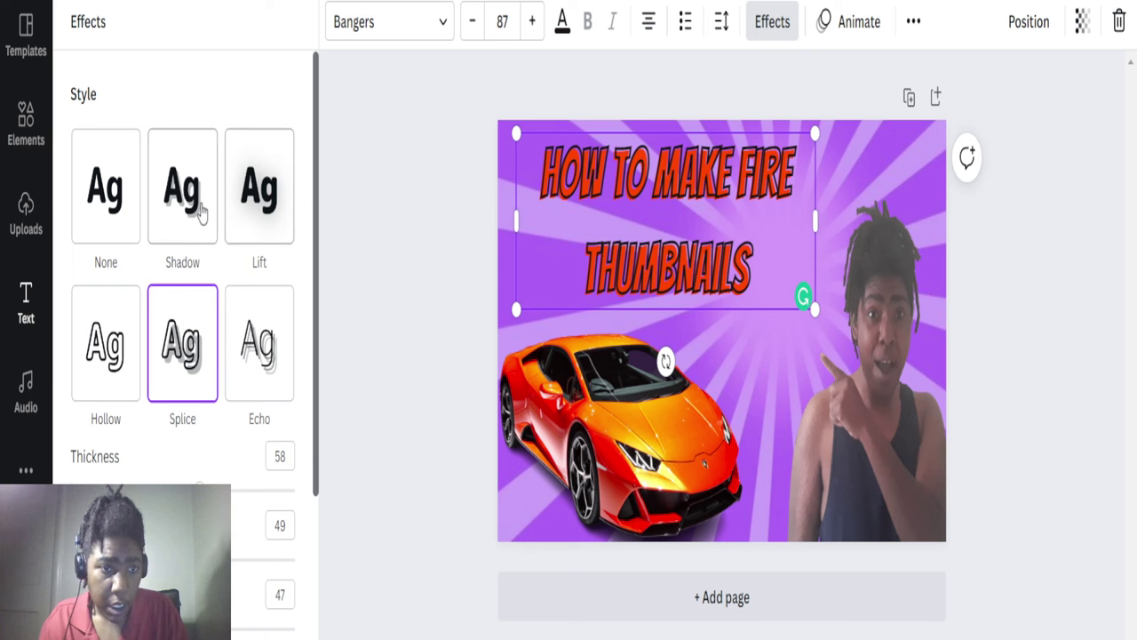
left_click(201, 213)
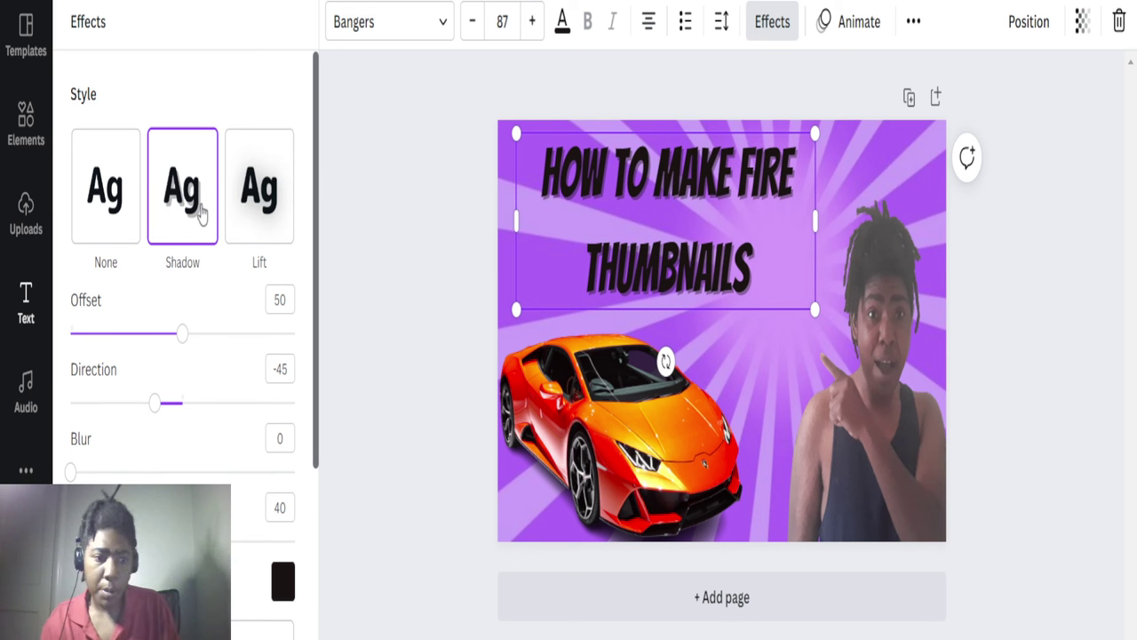
left_click(529, 23)
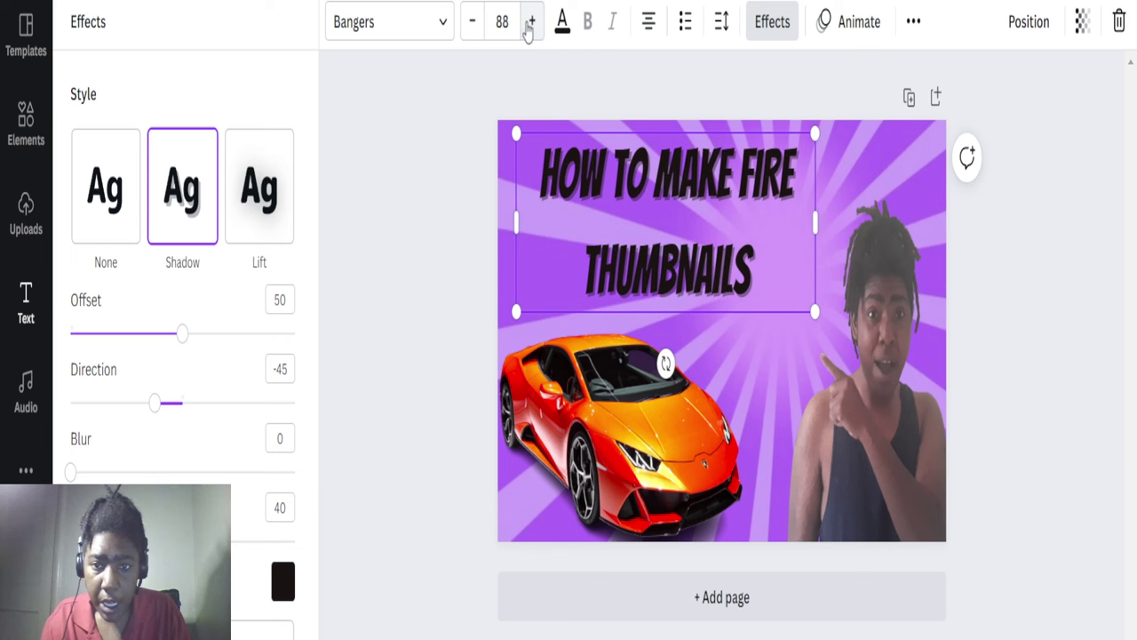
left_click(530, 23)
left_click(530, 24)
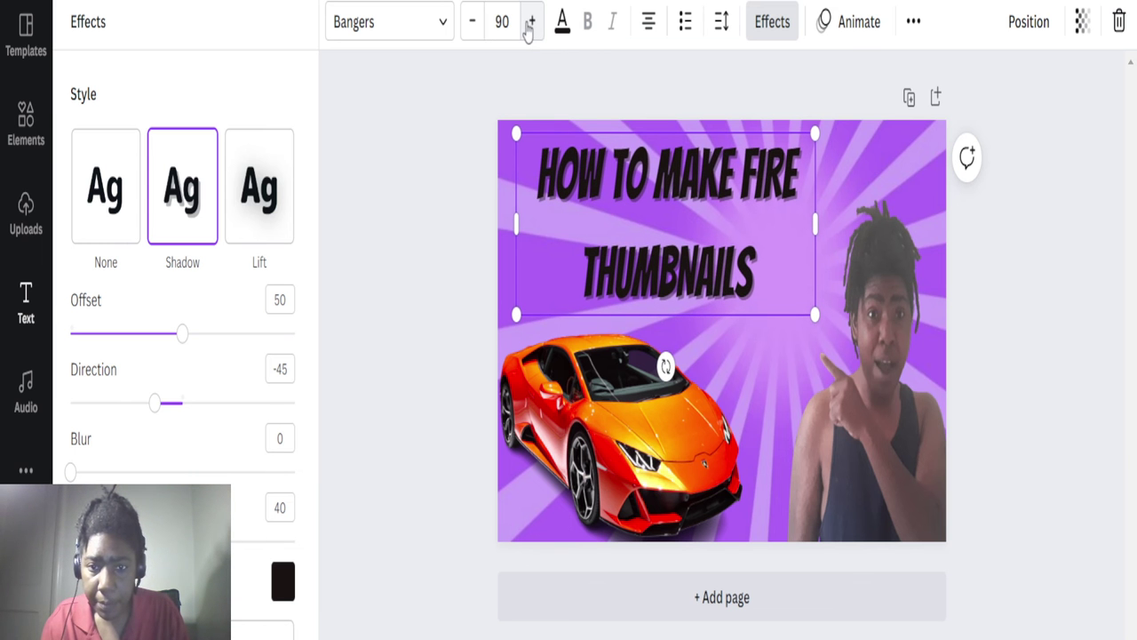
left_click(530, 23)
left_click(529, 23)
left_click(529, 23)
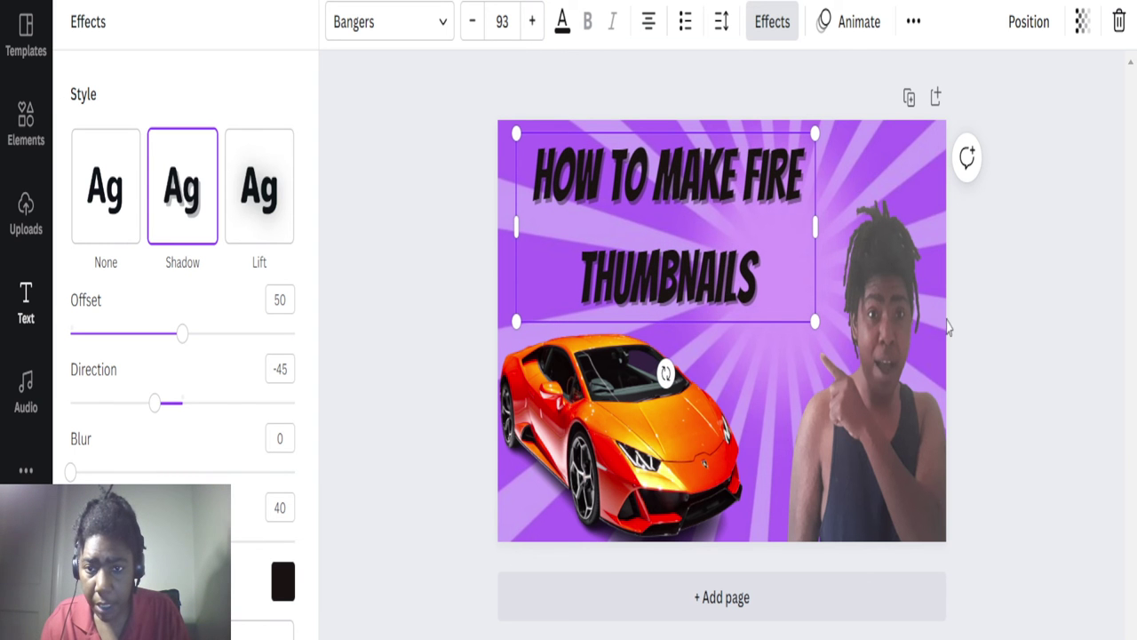
left_click_drag(816, 227, 893, 245)
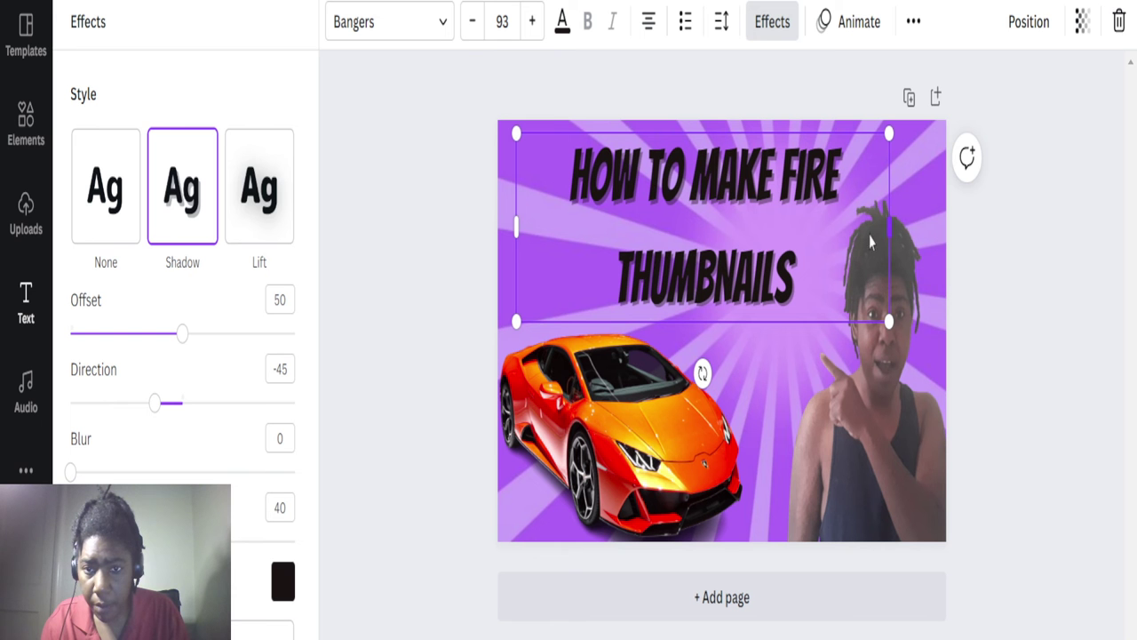
left_click(1066, 245)
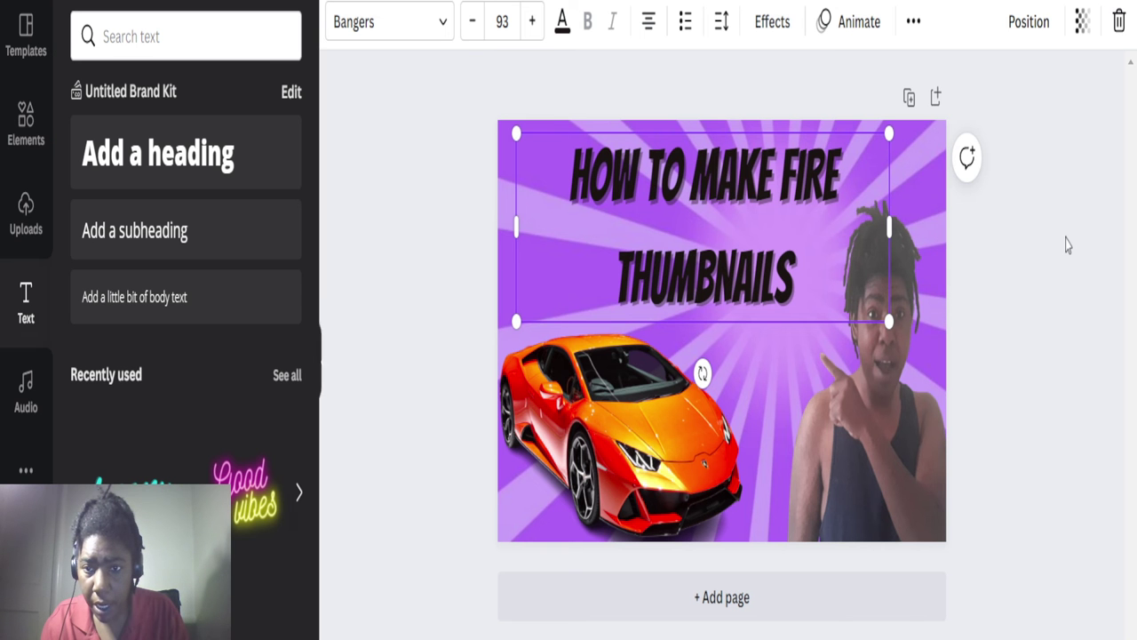
- Deselect the heading and search You.com images for 'hd fire youtube'
left_click(1025, 291)
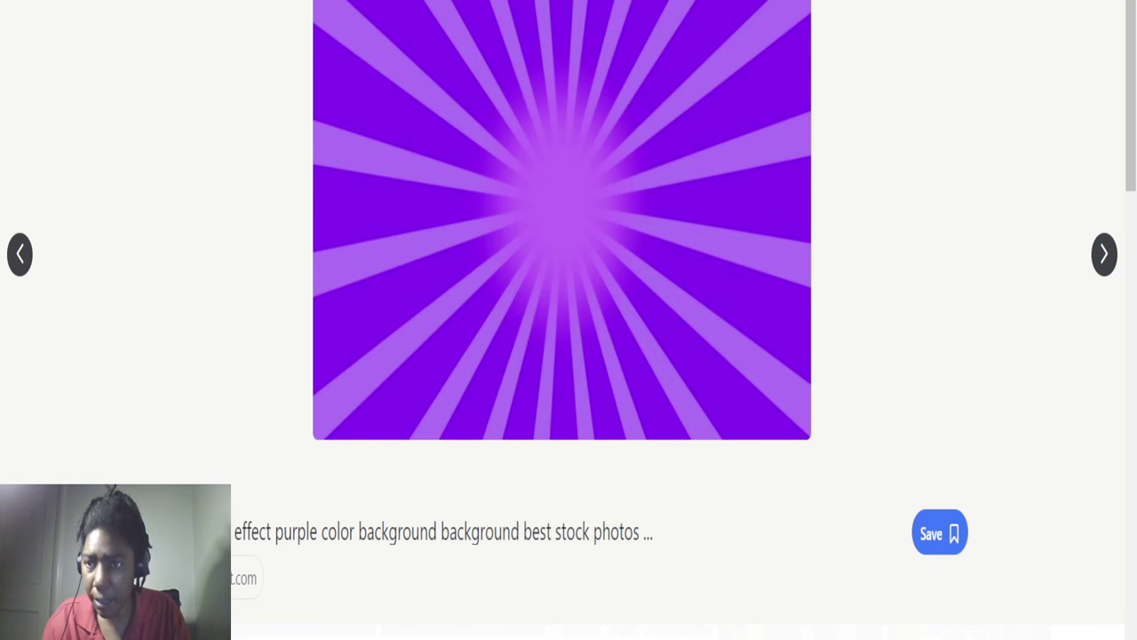
key("Escape")
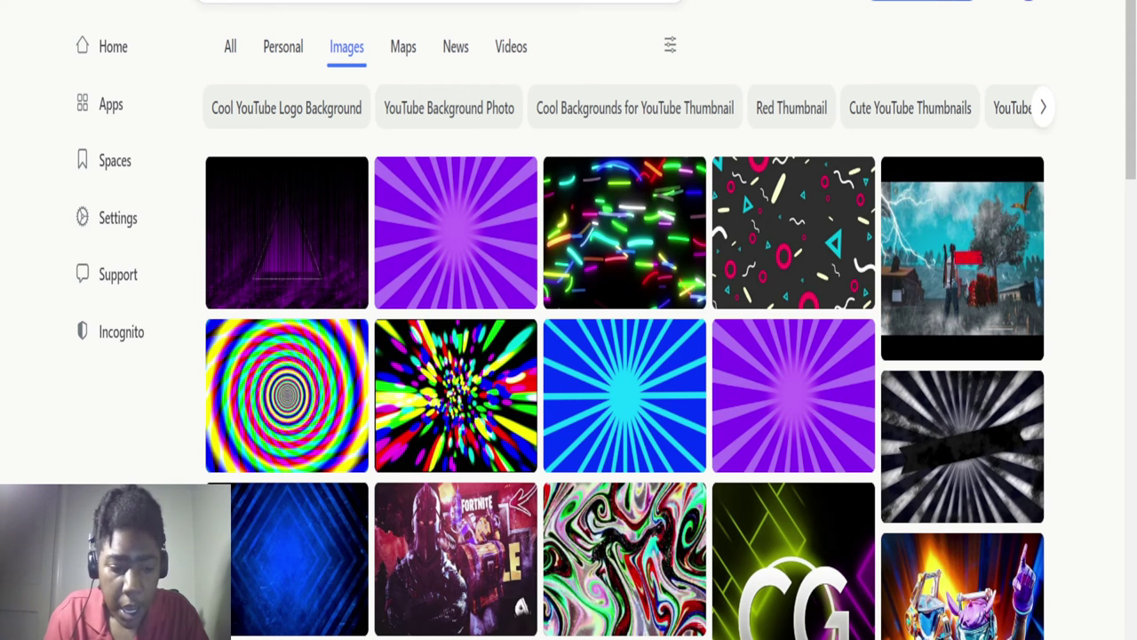
type("hd fire")
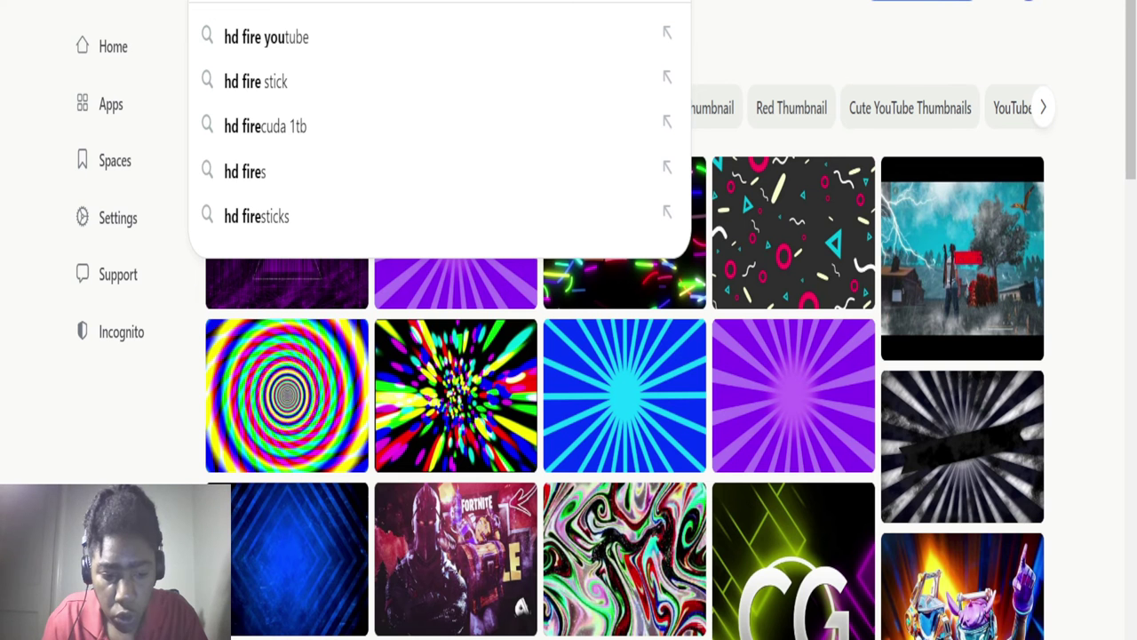
type(" youtube")
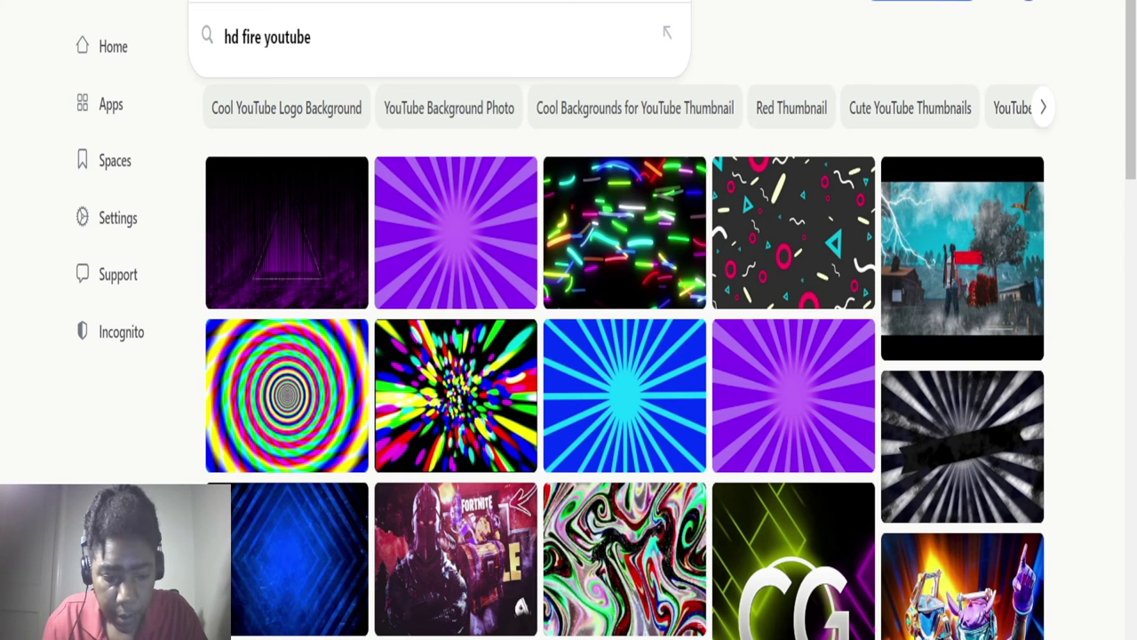
key("Escape")
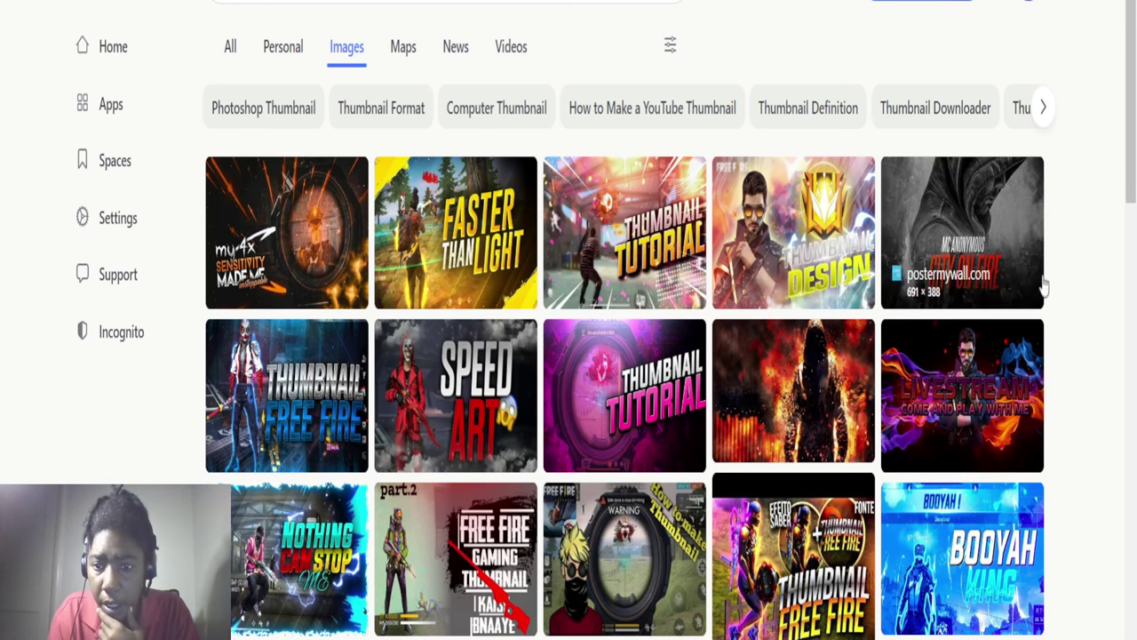
scroll(1077, 273, "down", 2)
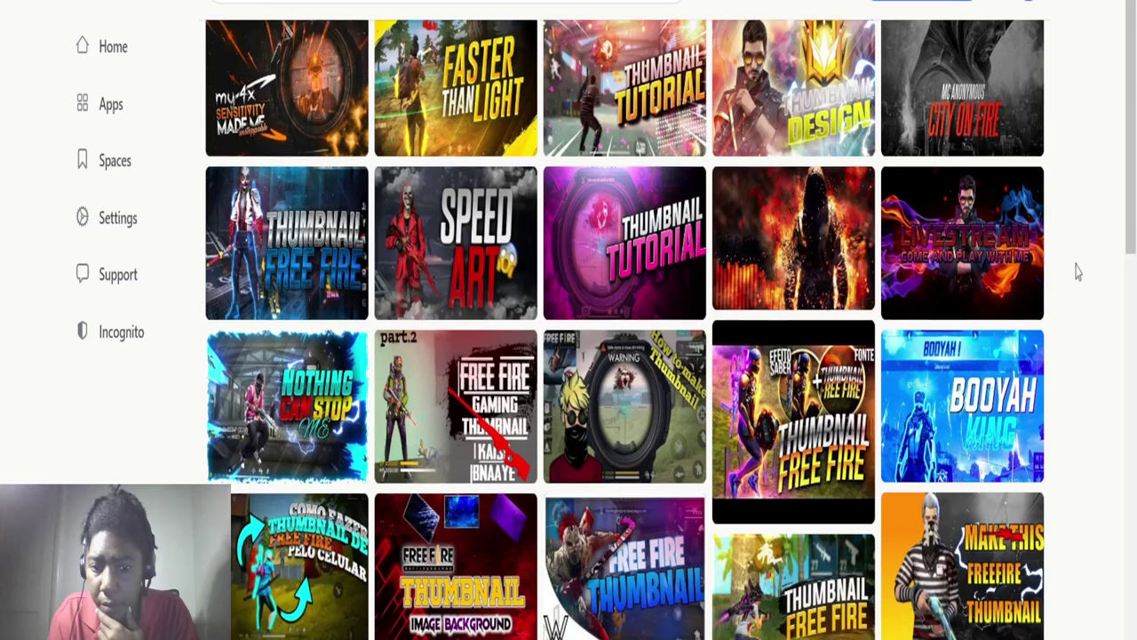
scroll(1076, 272, "down", 4)
scroll(1077, 273, "up", 6)
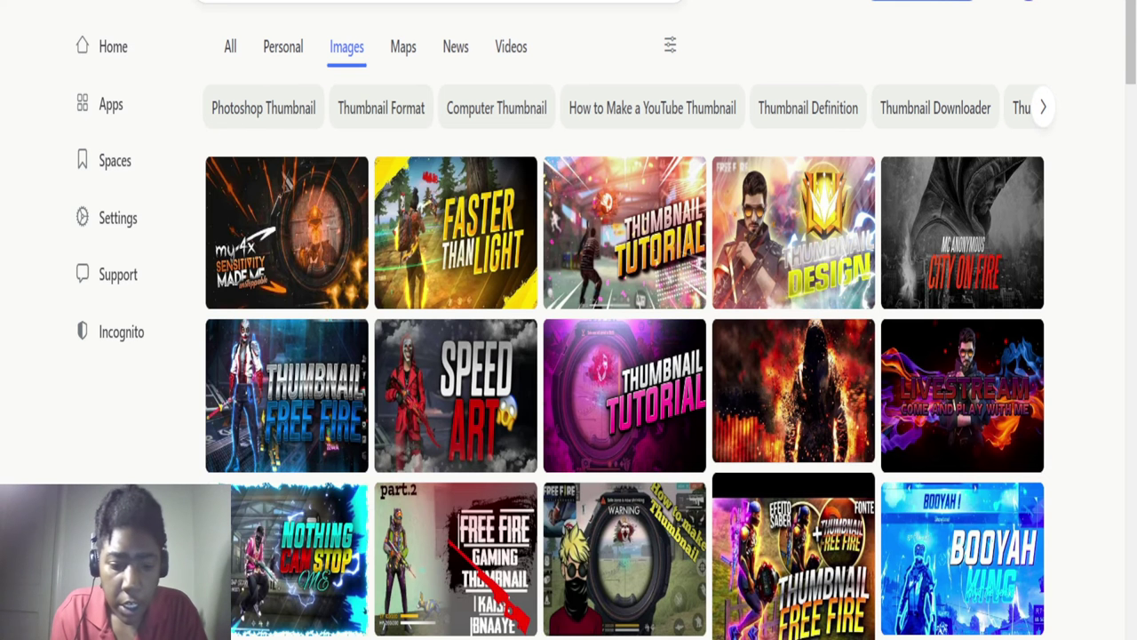
- Add '20' to the fire search and open the blue flame image's preview
type("20")
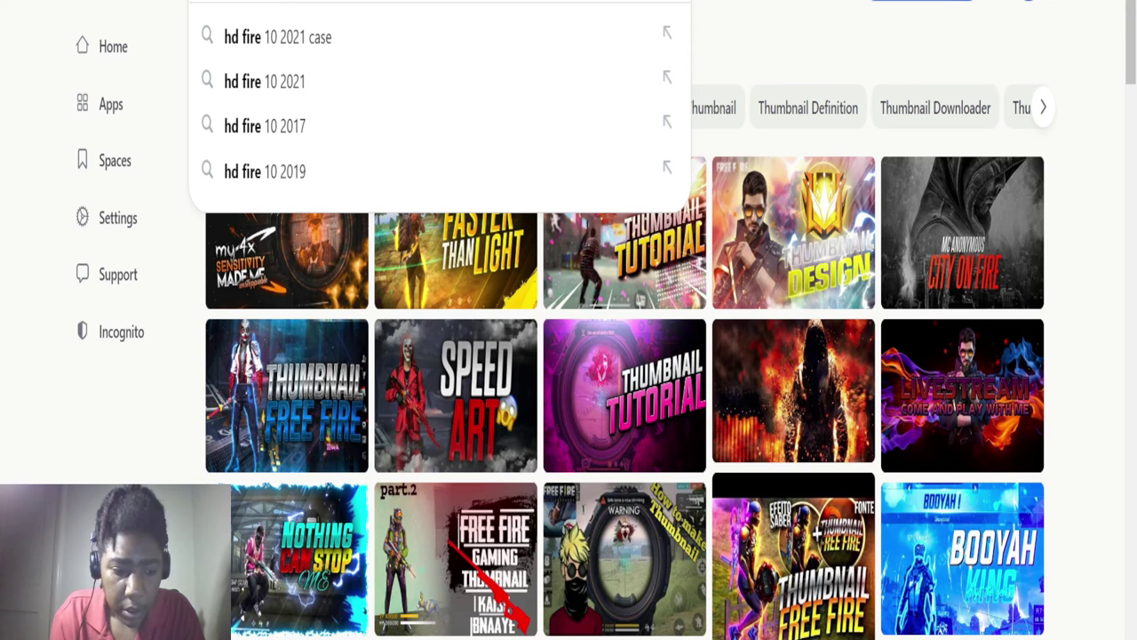
key("Escape")
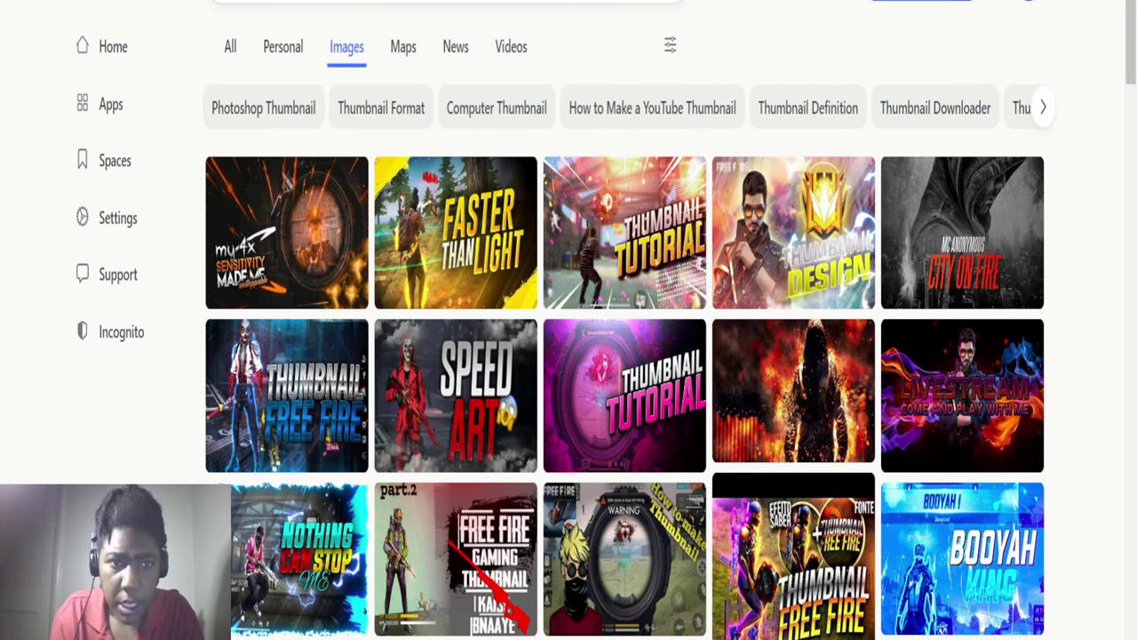
key("Return")
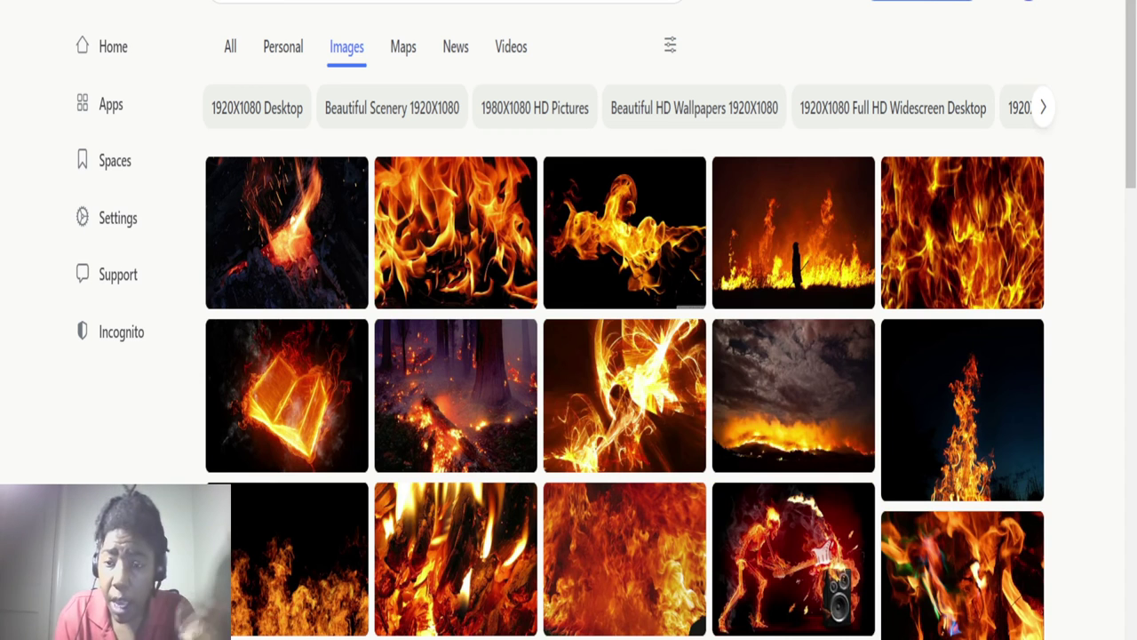
scroll(724, 283, "down", 4)
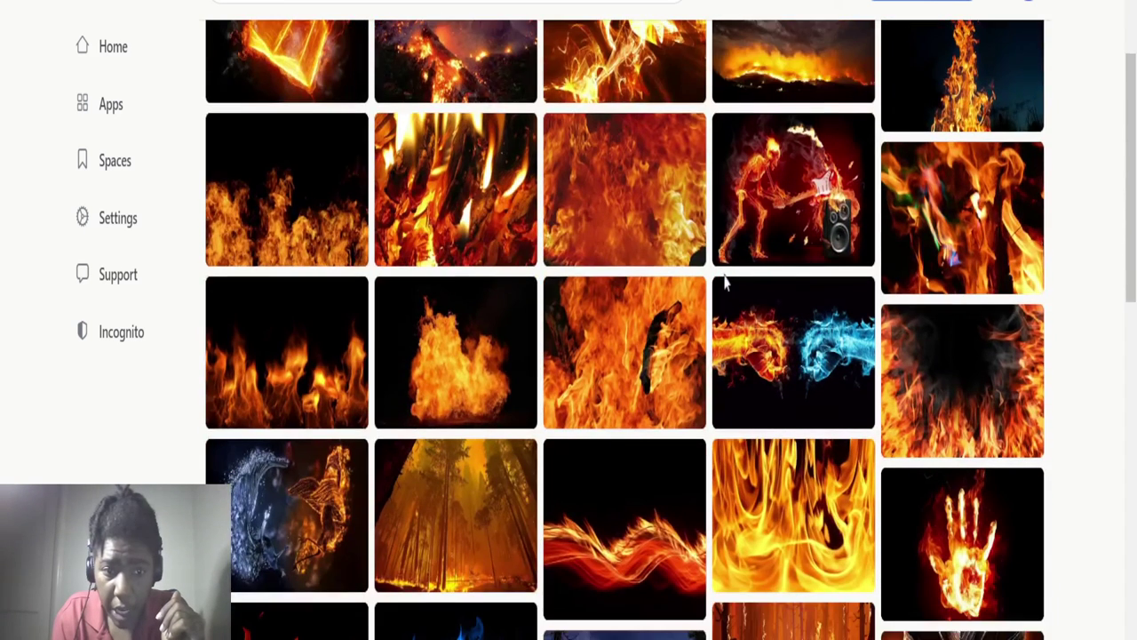
scroll(725, 283, "down", 2)
scroll(725, 282, "down", 1)
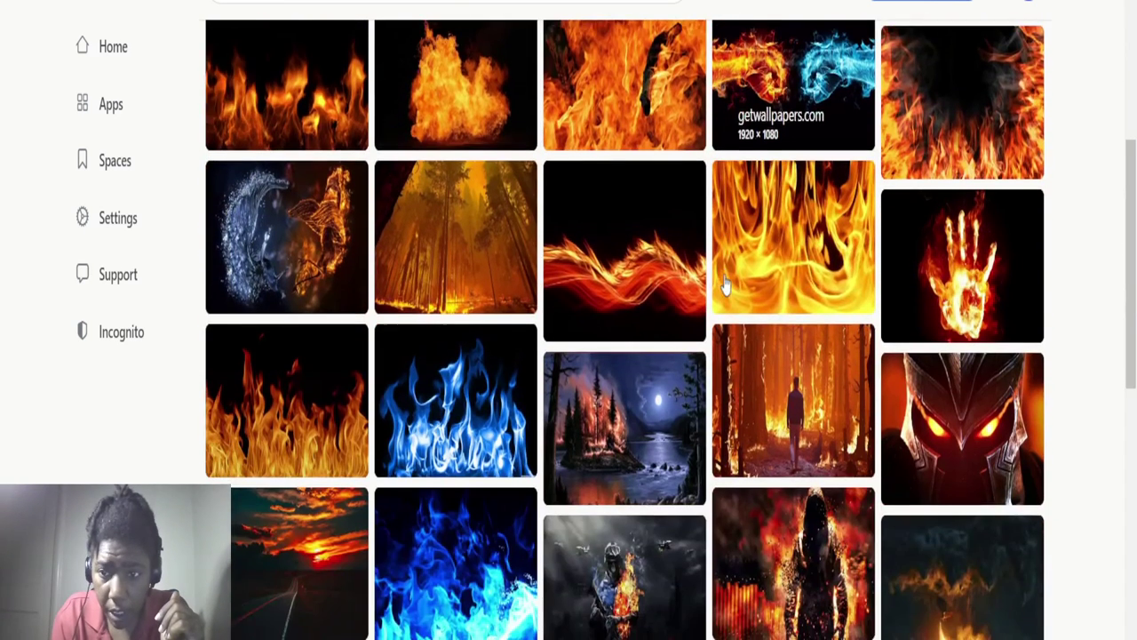
scroll(725, 283, "down", 1)
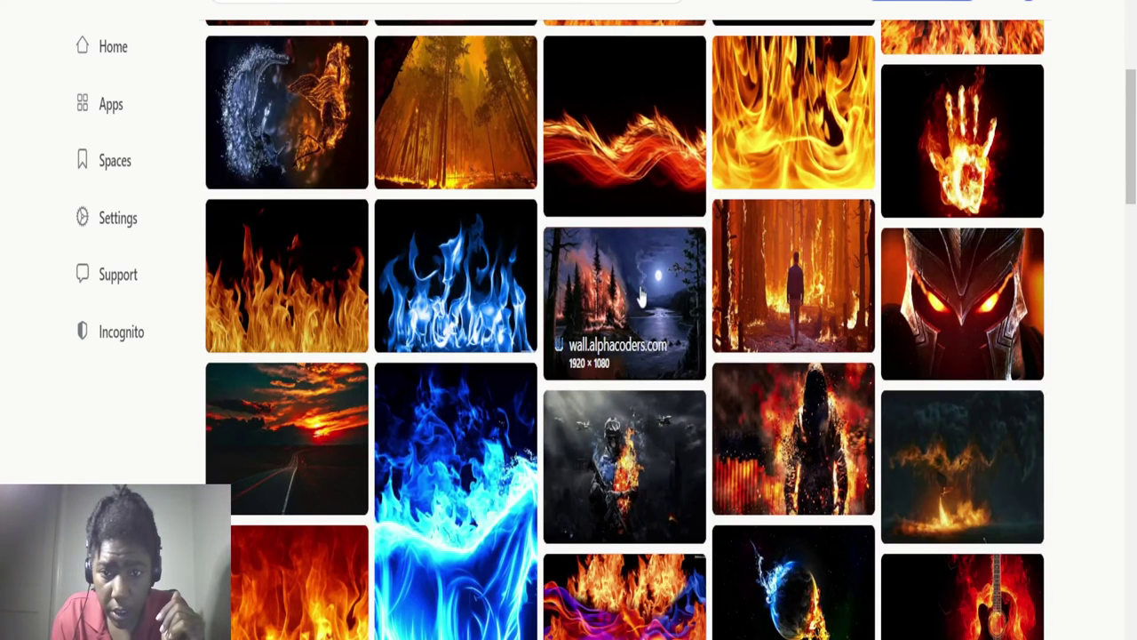
scroll(640, 293, "down", 1)
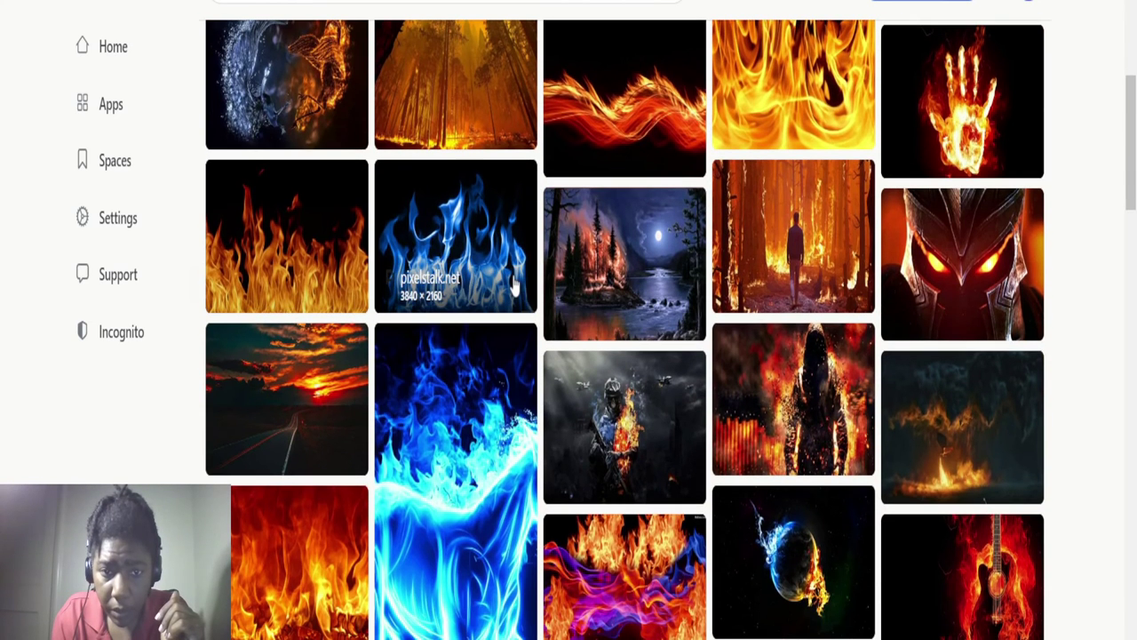
left_click(514, 282)
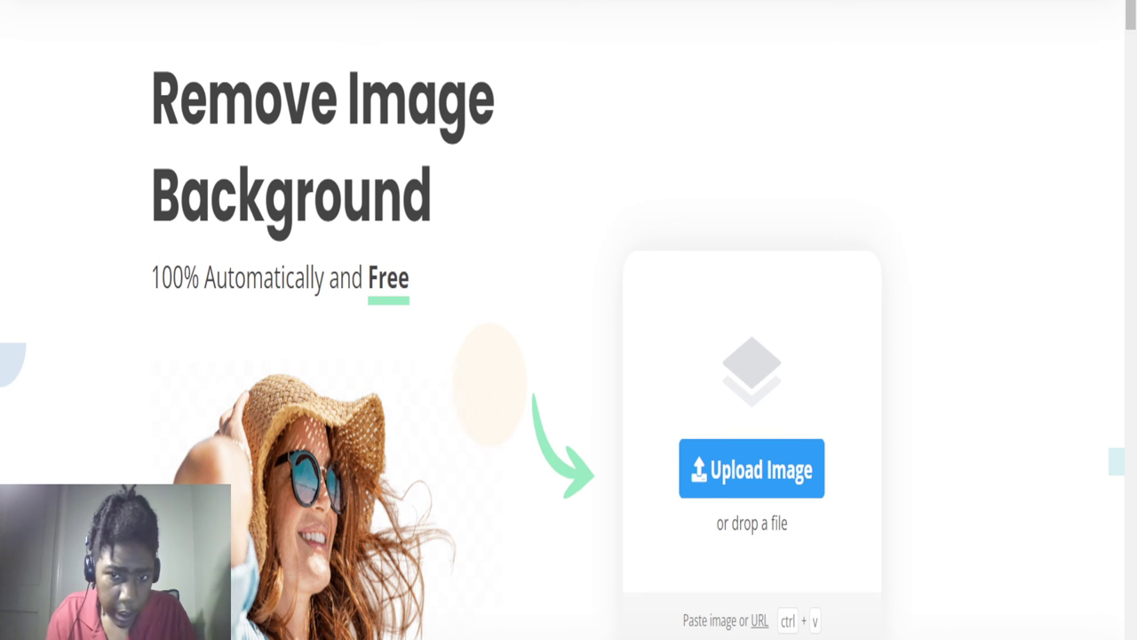
- Upload the blue fire image to remove.bg and download the background-free result
left_click_drag(391, 637, 743, 318)
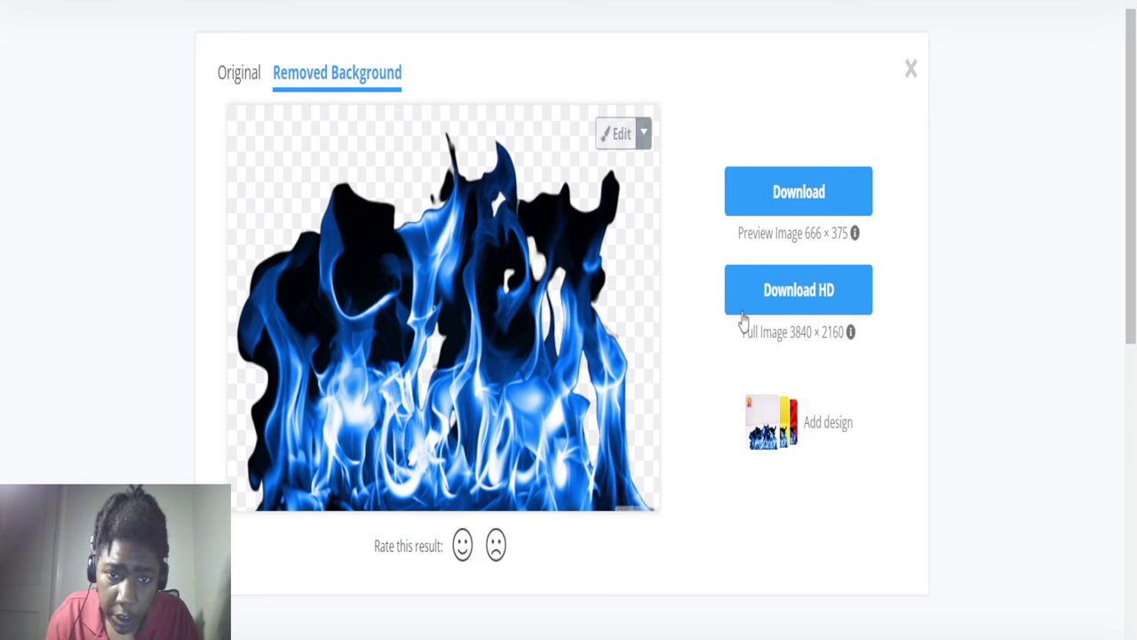
left_click(797, 205)
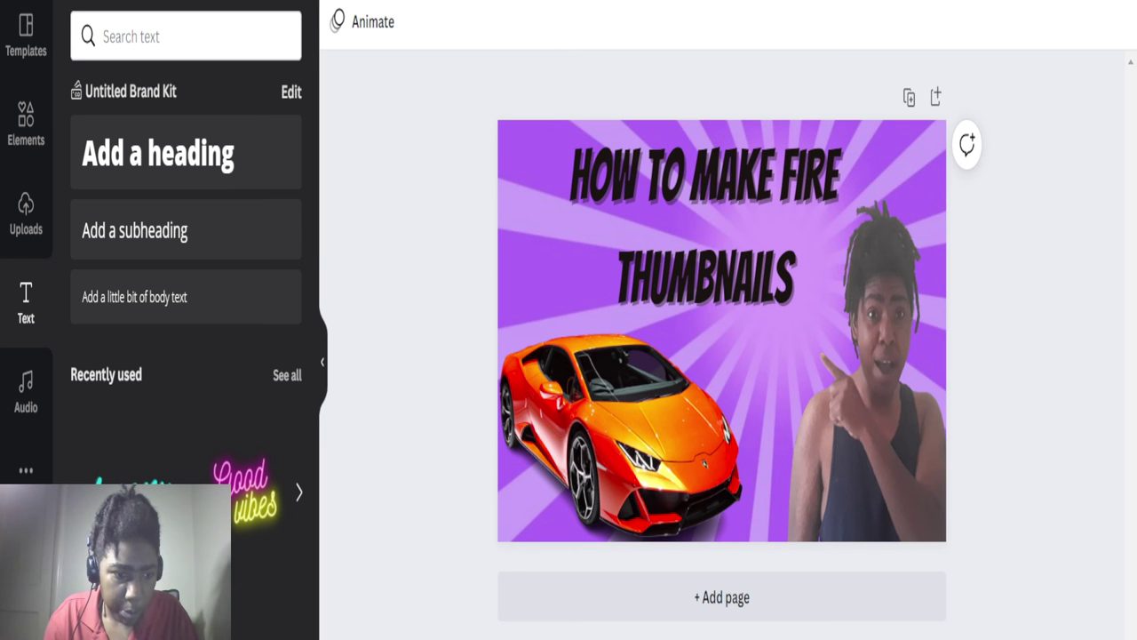
- Upload the transparent blue fire PNG and add it to the thumbnail page
scroll(136, 423, "down", 1)
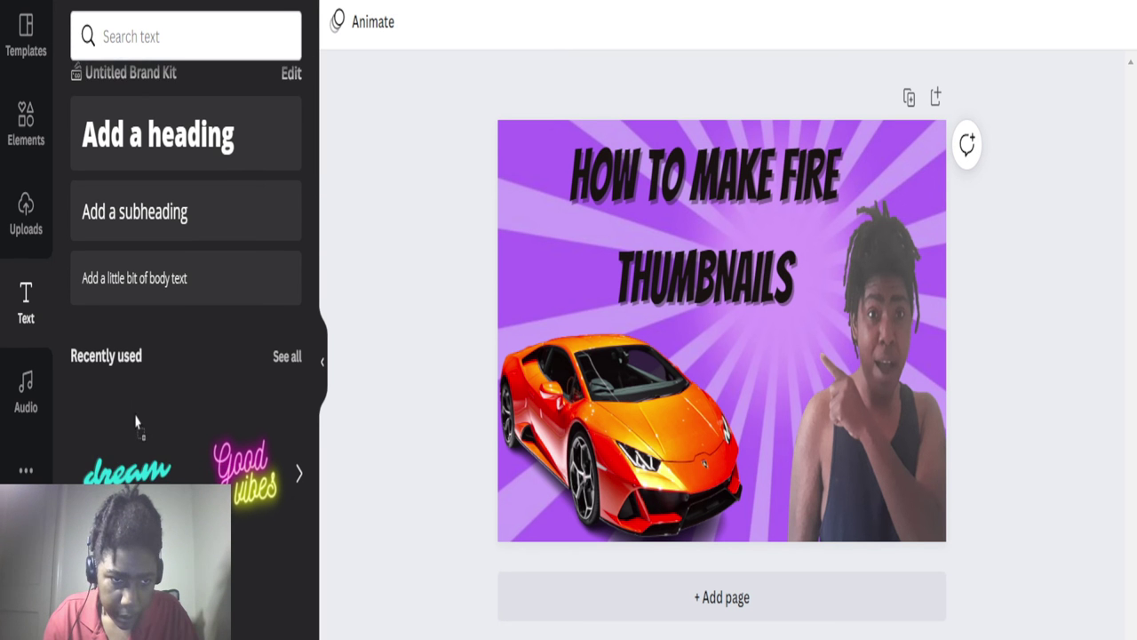
left_click_drag(136, 423, 136, 425)
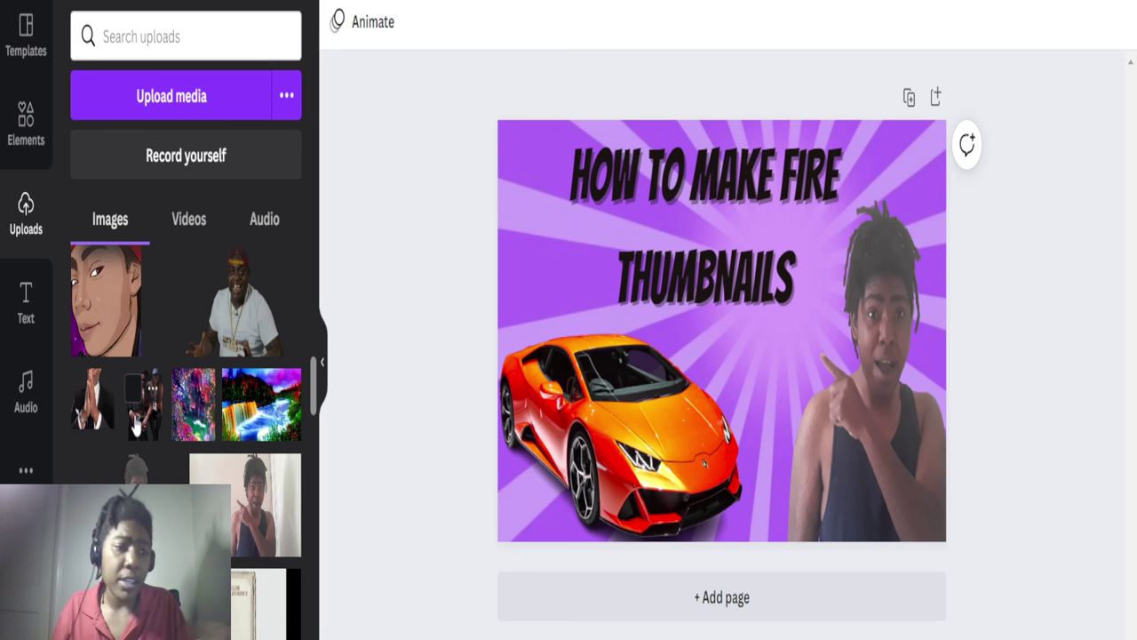
scroll(135, 426, "up", 5)
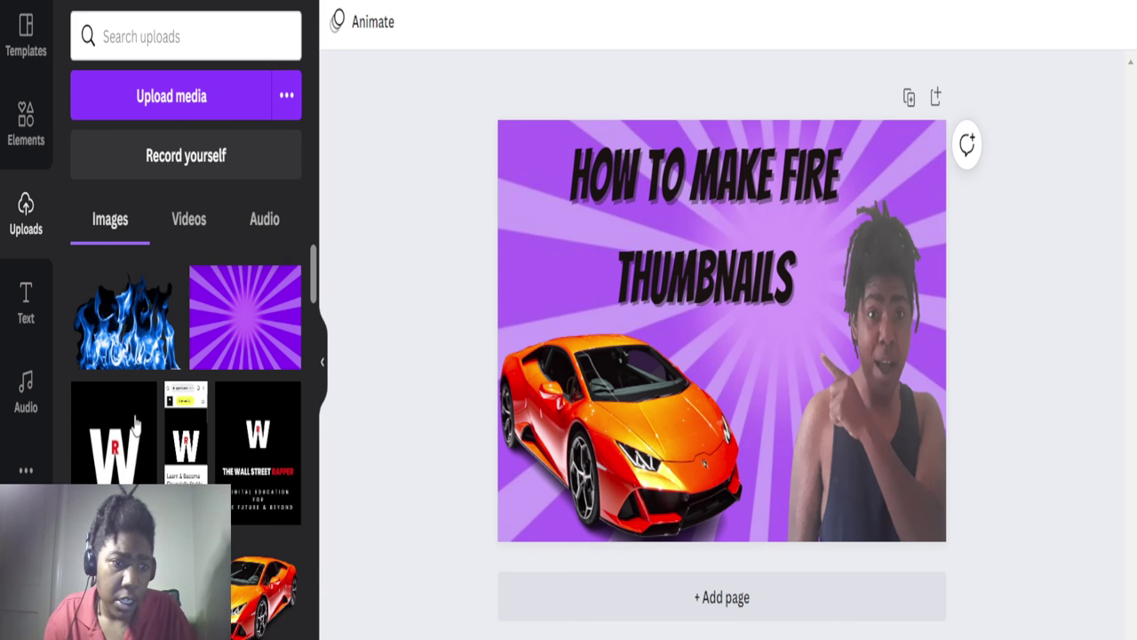
left_click(142, 327)
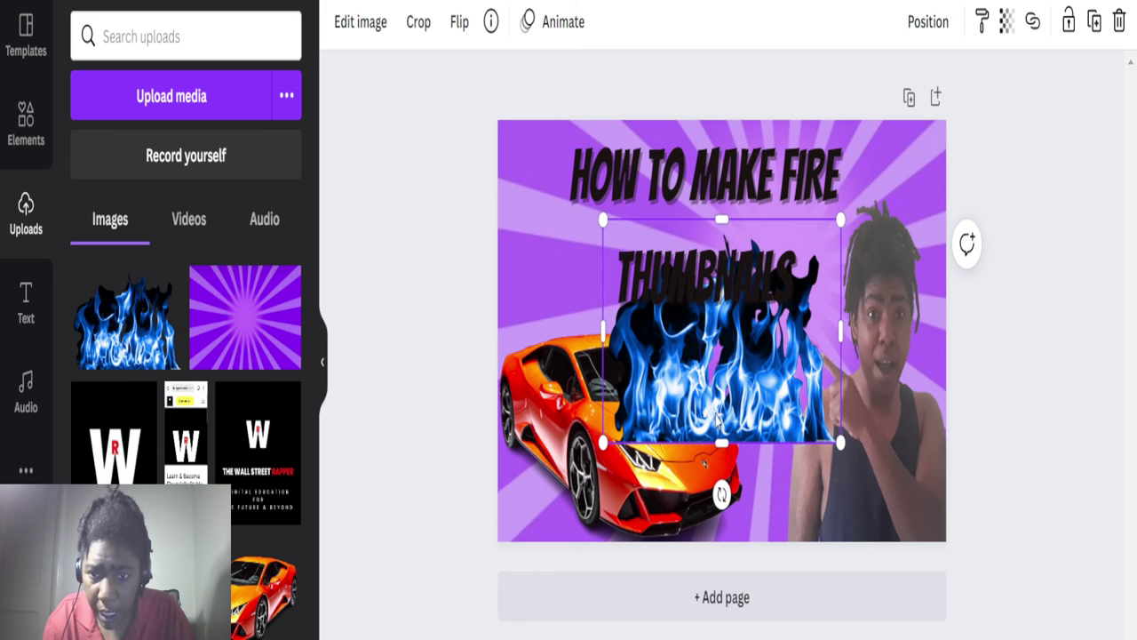
- Move and stretch the blue fire to span the thumbnail's full width, down to the bottom edge
left_click_drag(740, 423, 626, 481)
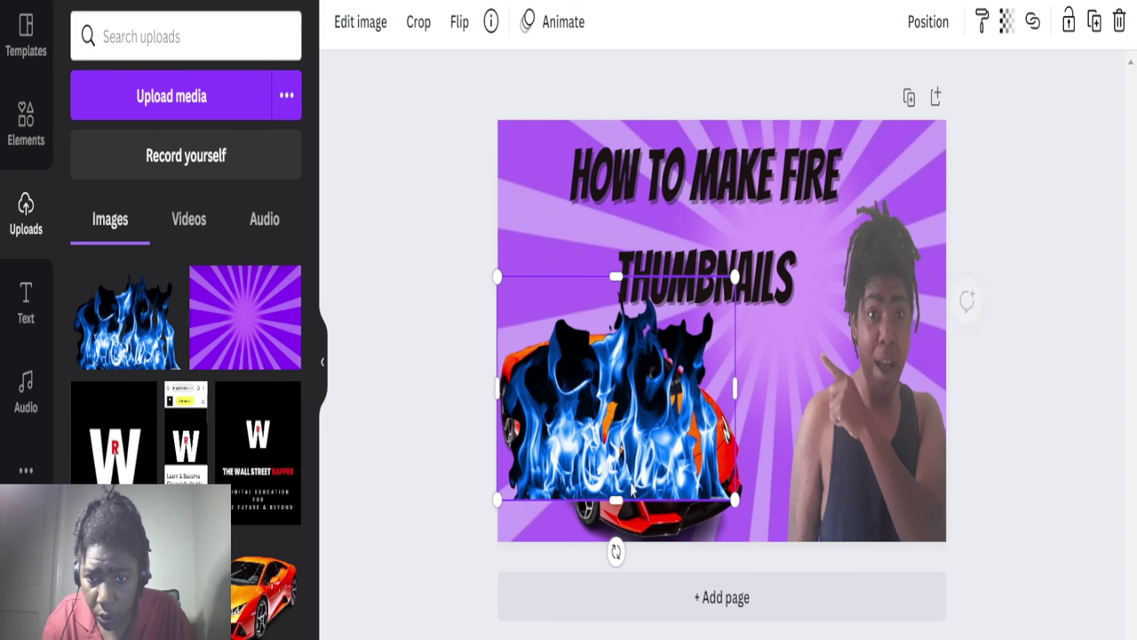
left_click_drag(734, 498, 773, 536)
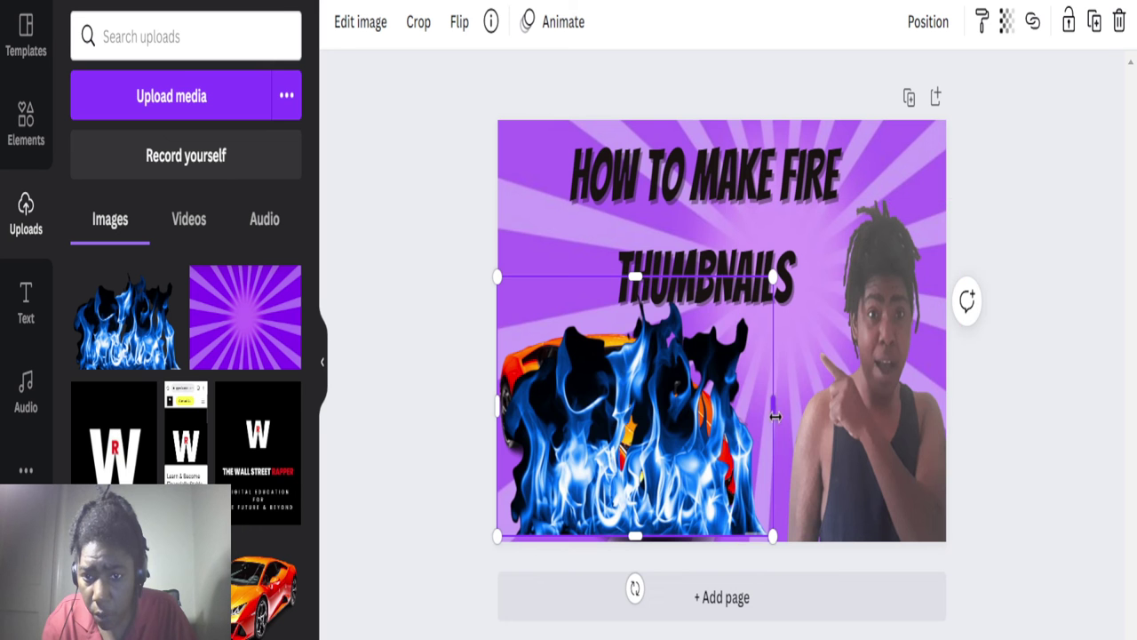
left_click_drag(773, 406, 988, 416)
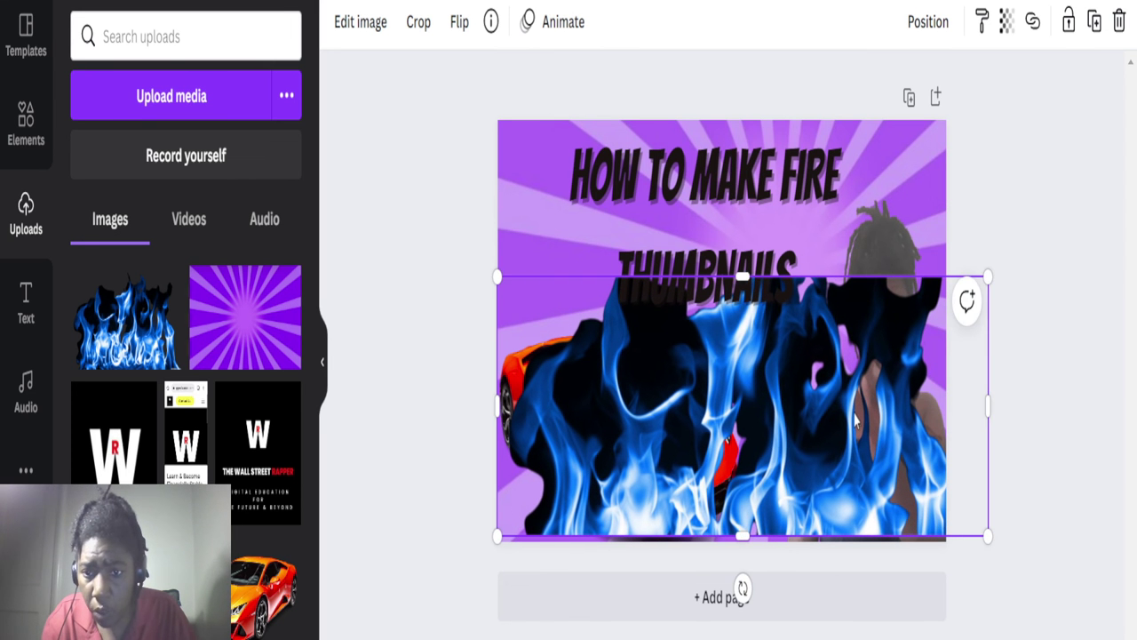
left_click_drag(855, 425, 852, 389)
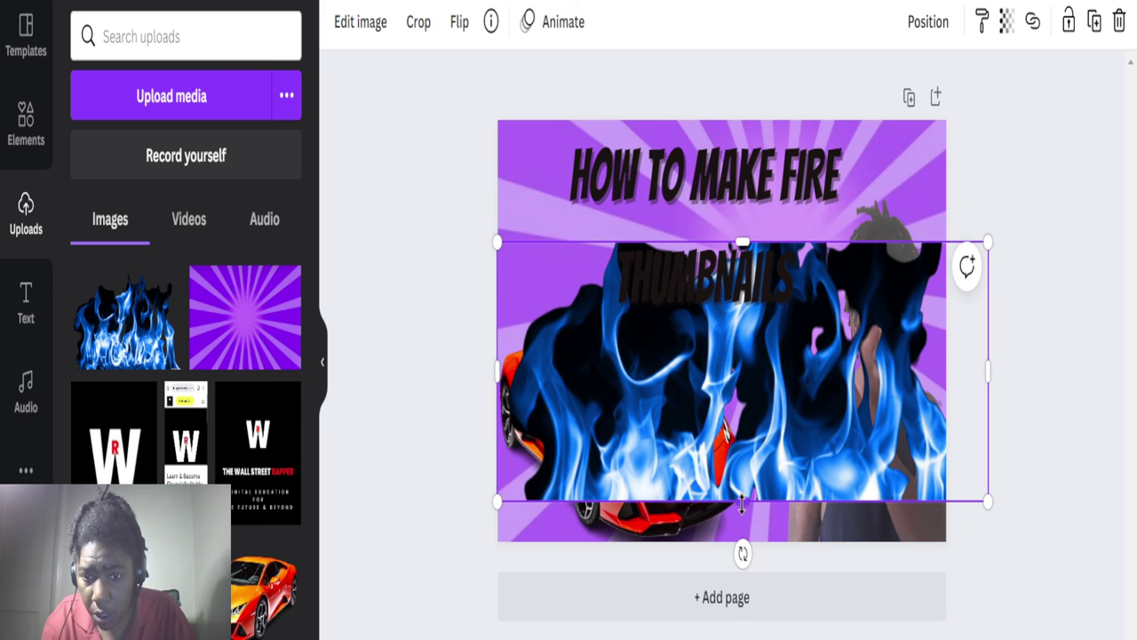
left_click_drag(743, 501, 744, 541)
left_click_drag(751, 388, 752, 294)
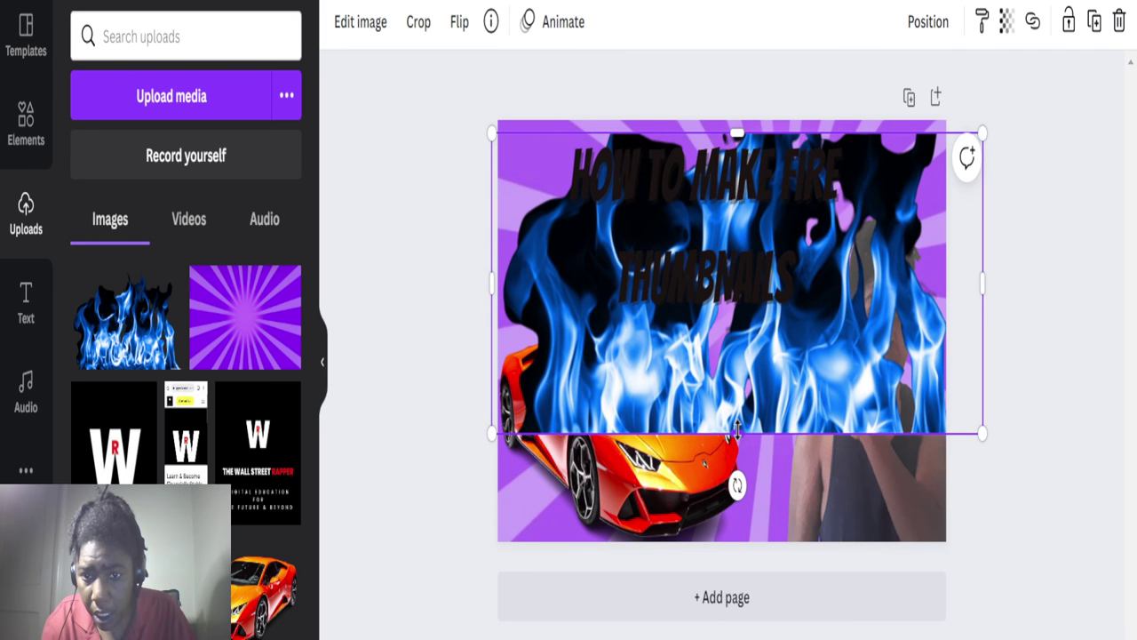
left_click_drag(737, 438, 744, 515)
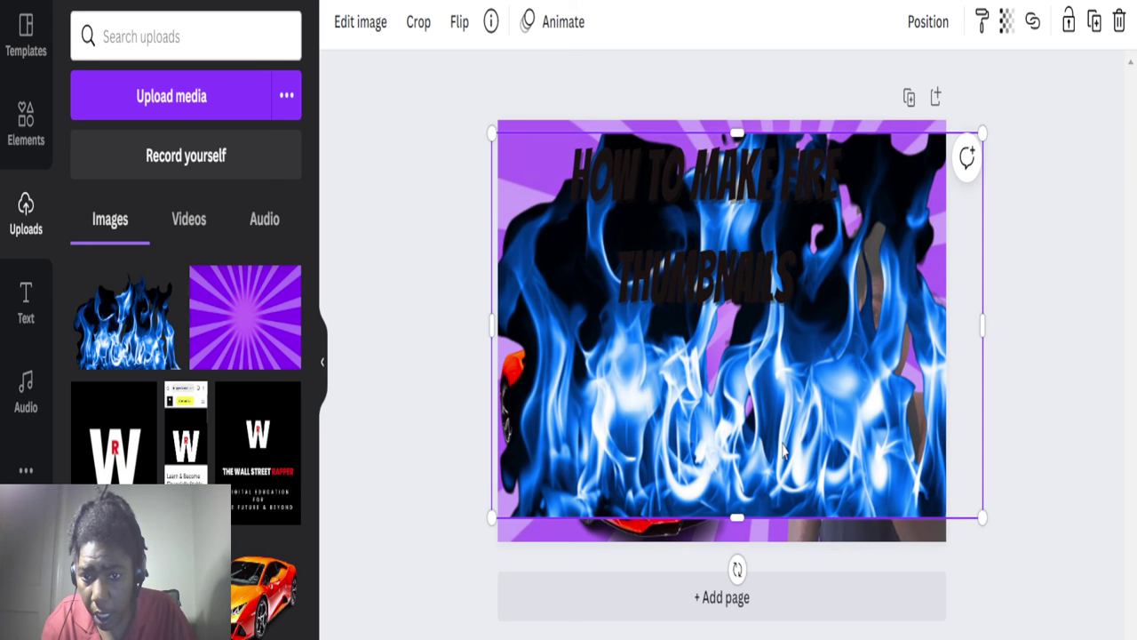
left_click_drag(784, 452, 784, 458)
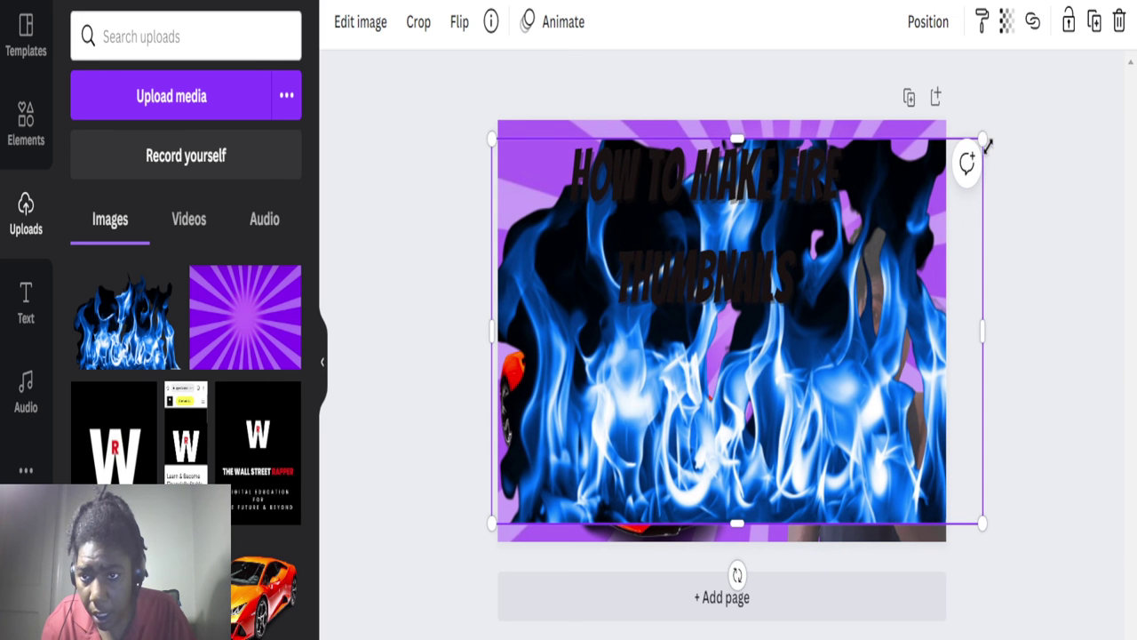
left_click_drag(981, 140, 946, 167)
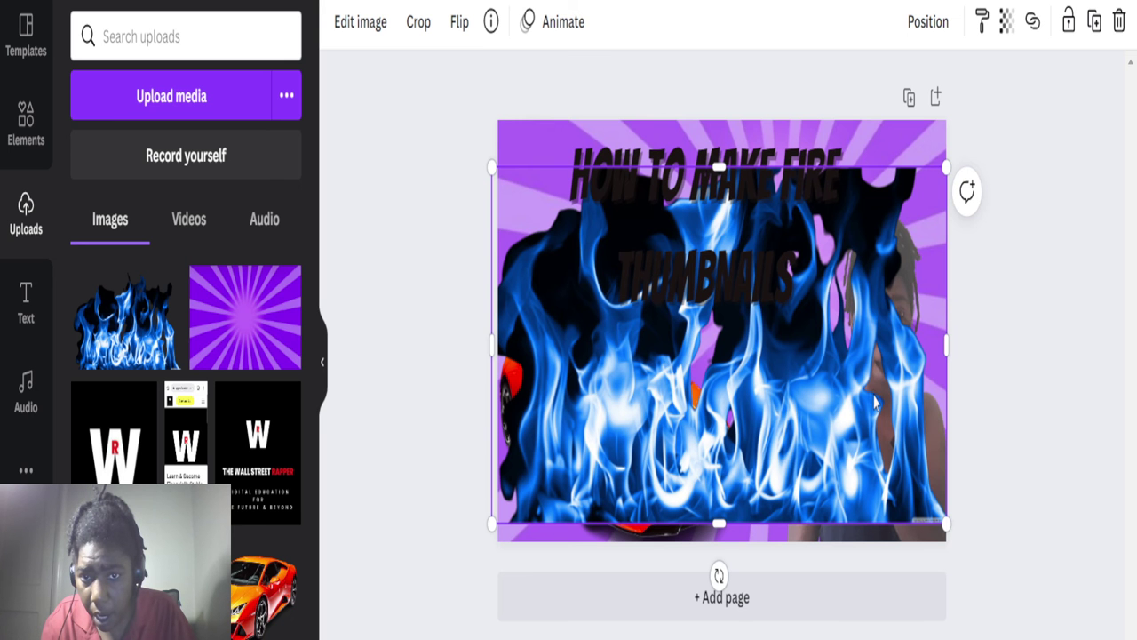
left_click_drag(875, 403, 874, 404)
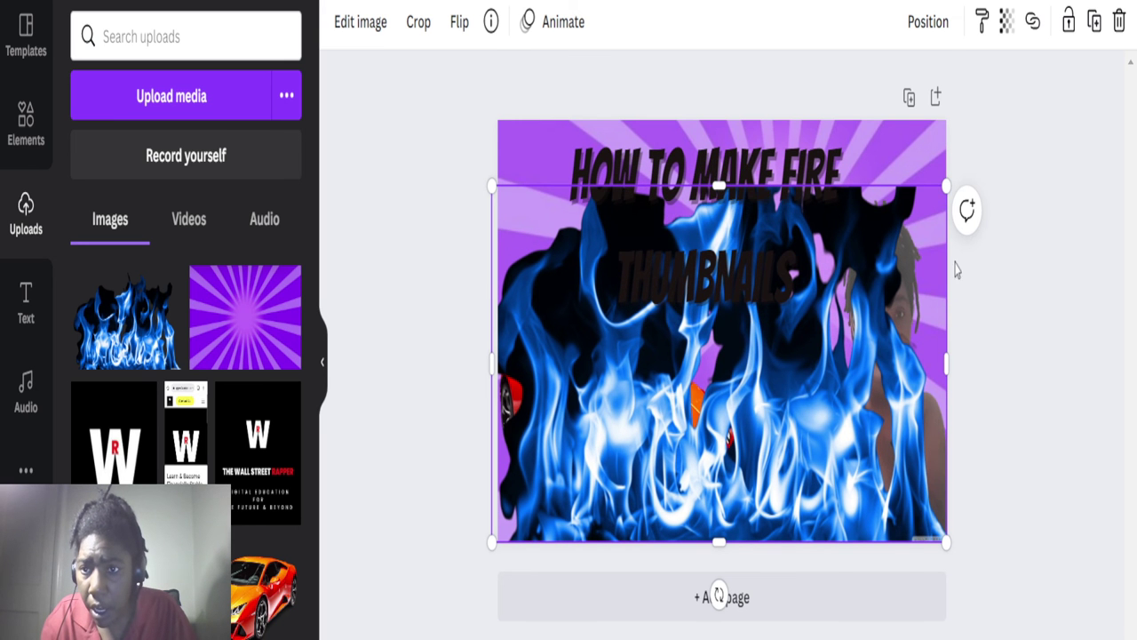
left_click(937, 25)
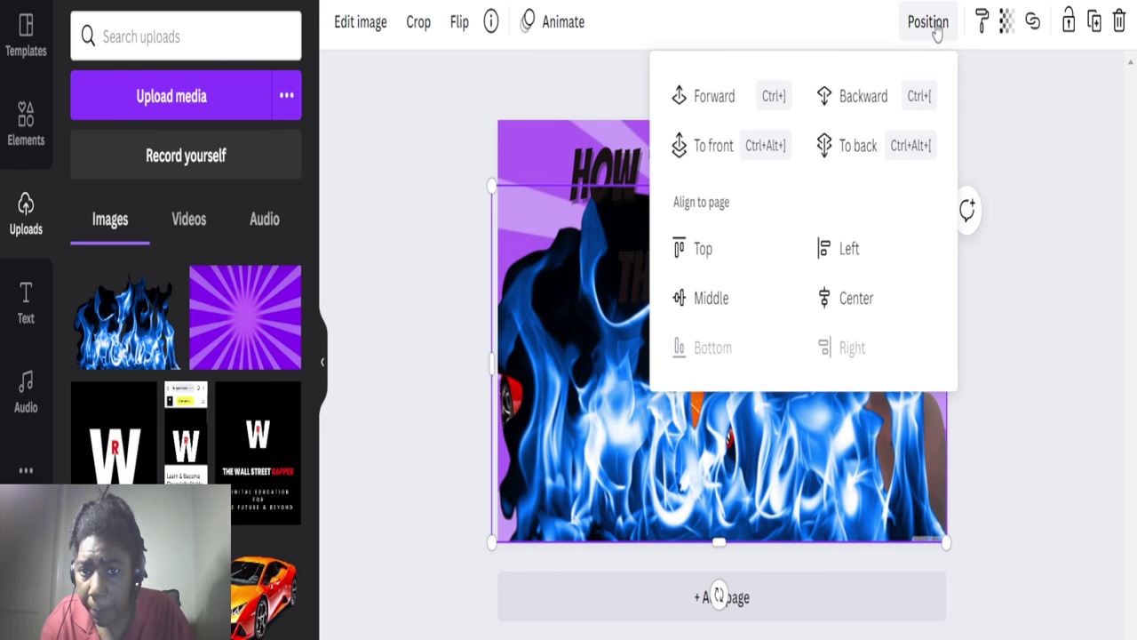
- Send the fire two layers back behind the car and person, and set transparency to 43
left_click(847, 101)
left_click(846, 99)
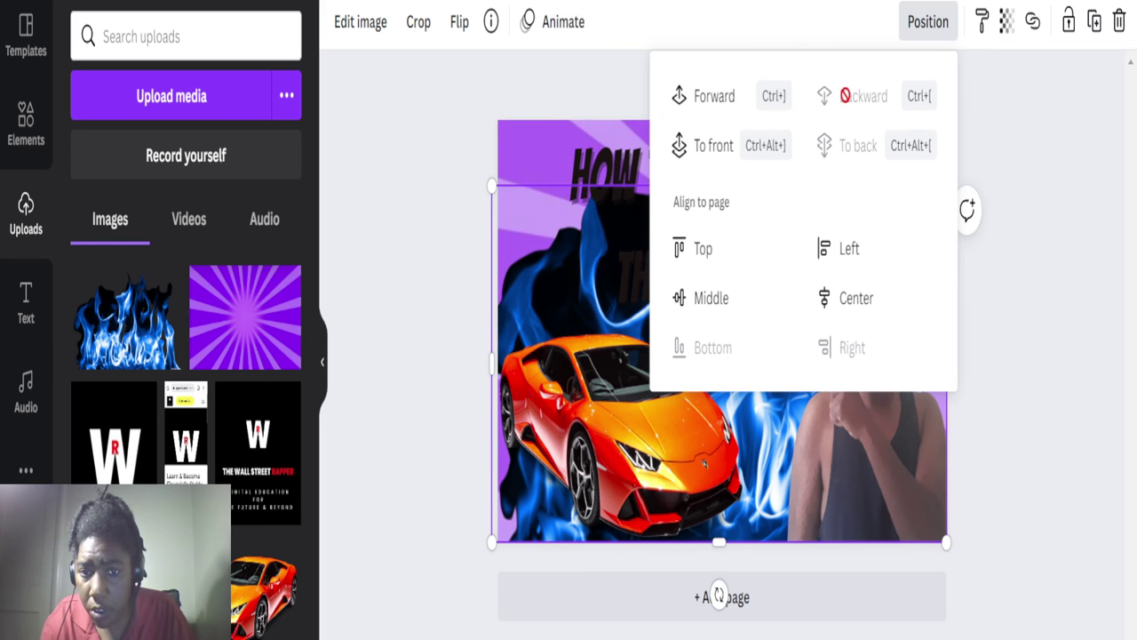
key("Escape")
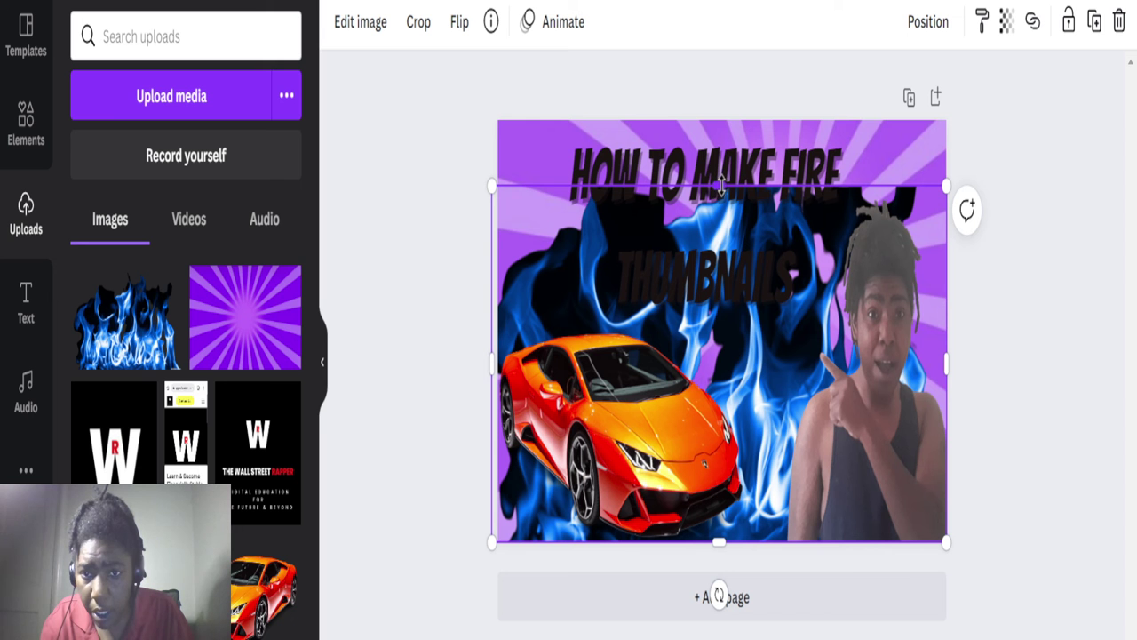
left_click(1006, 21)
left_click_drag(1001, 127, 919, 164)
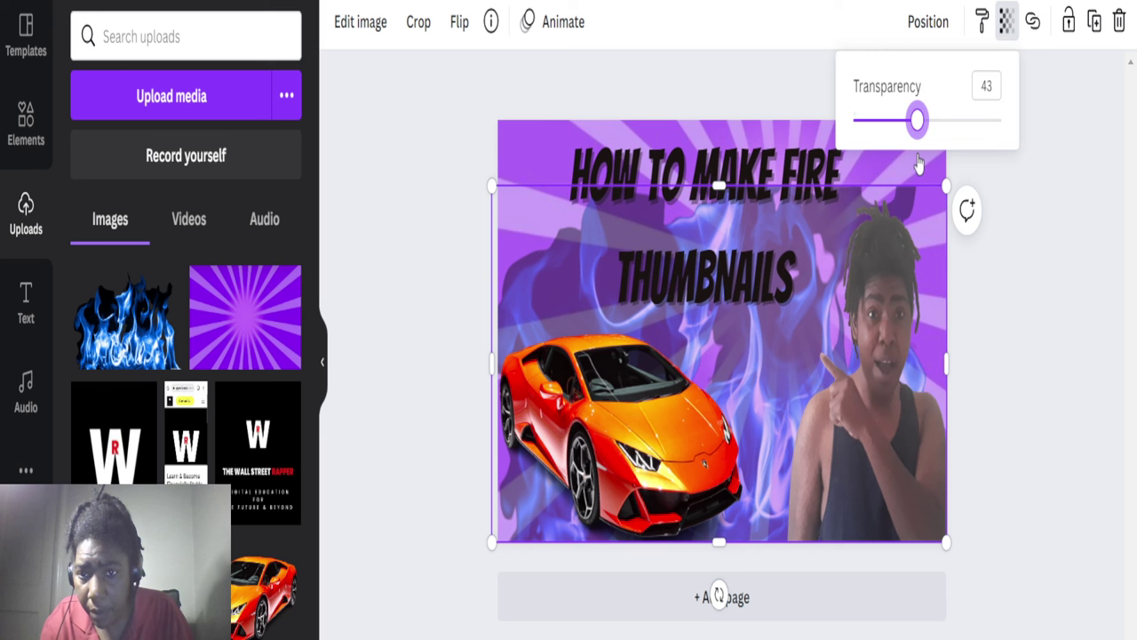
left_click(722, 186)
- Shrink the fire from the top so it sits behind the car, below the heading
left_click_drag(722, 185, 742, 132)
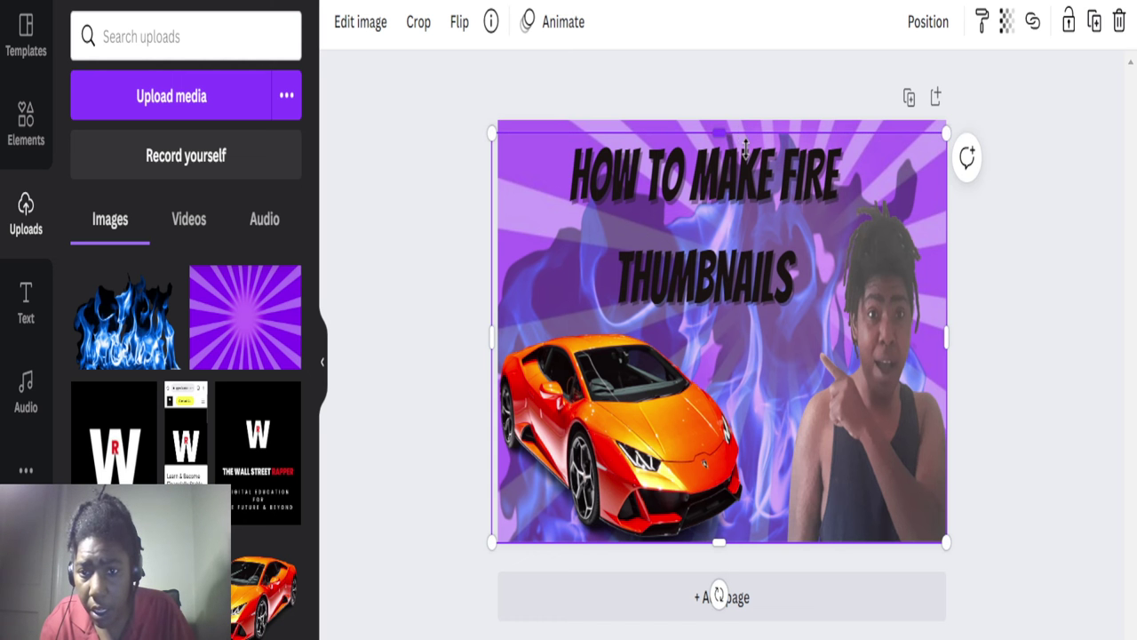
left_click_drag(947, 129, 751, 284)
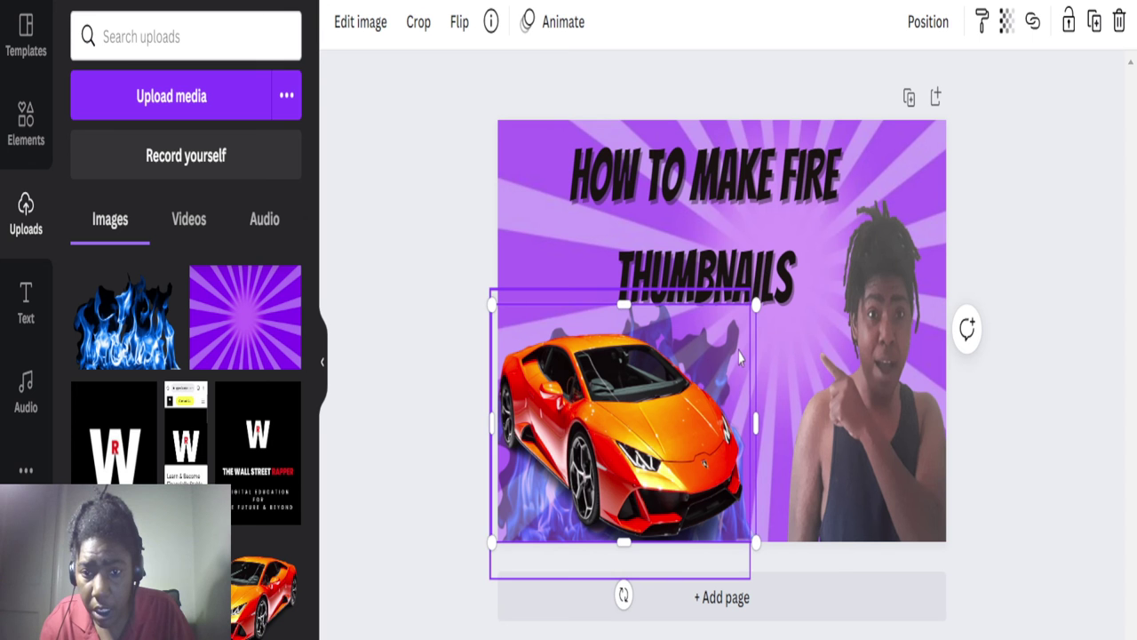
key("Escape")
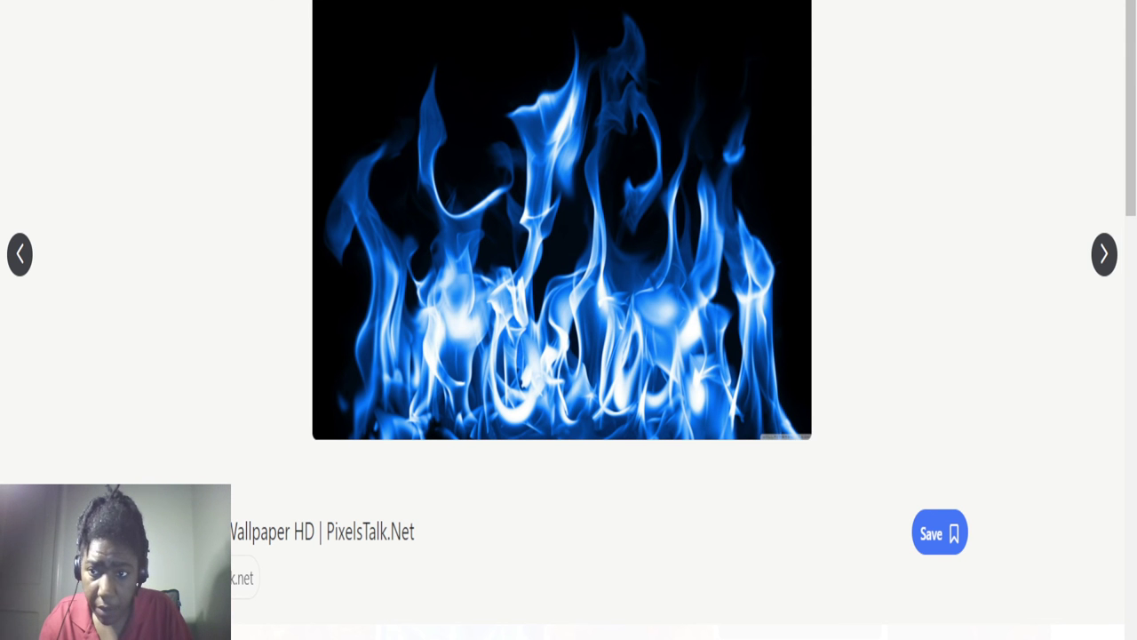
- Browse through more fire image results in the viewer
scroll(986, 549, "down", 10)
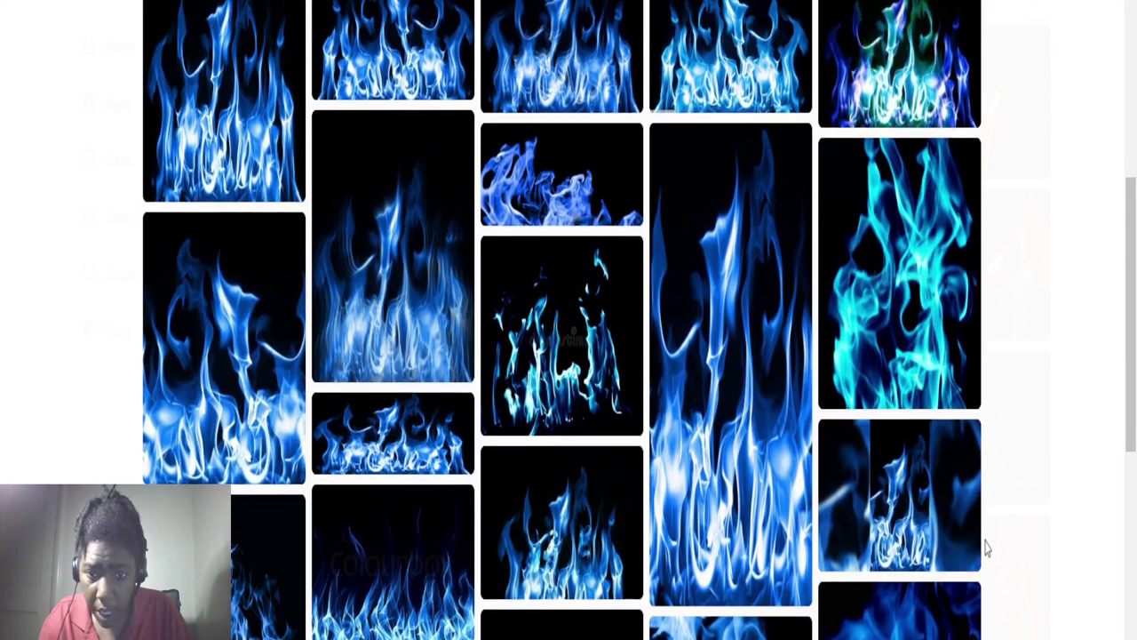
scroll(986, 549, "down", 2)
scroll(986, 549, "up", 1)
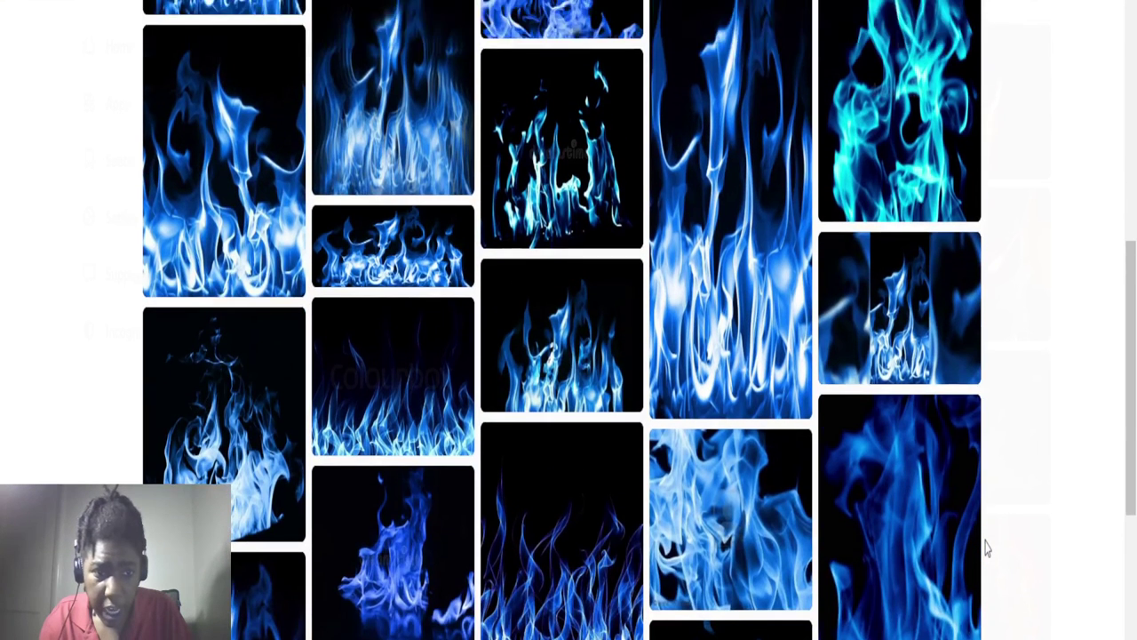
scroll(986, 549, "down", 2)
scroll(986, 549, "up", 8)
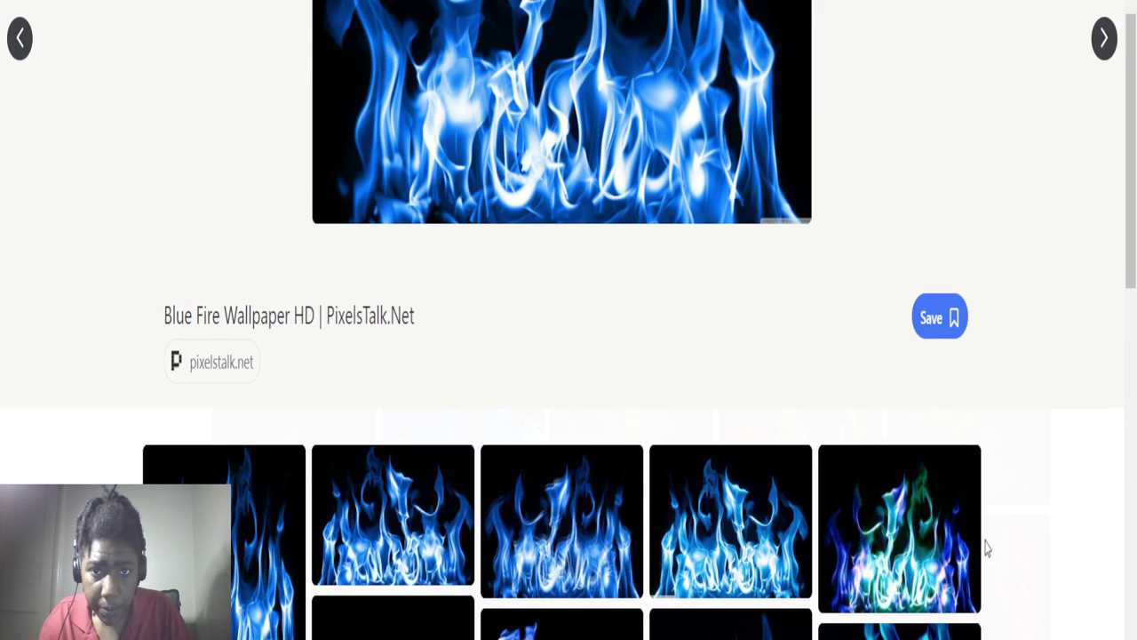
scroll(986, 549, "up", 3)
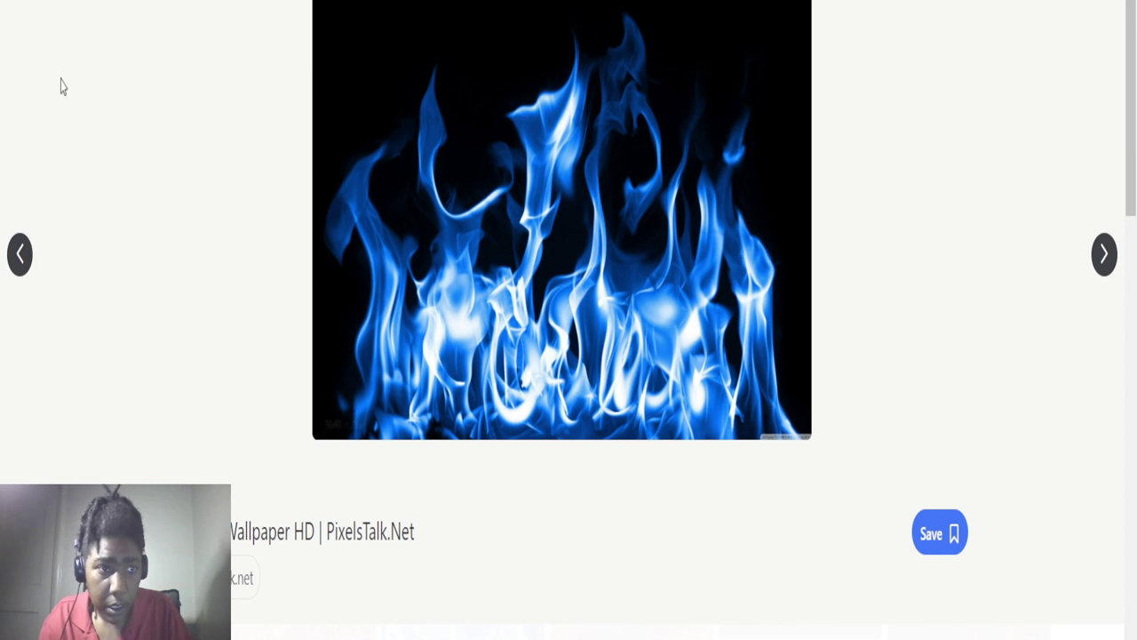
left_click(21, 258)
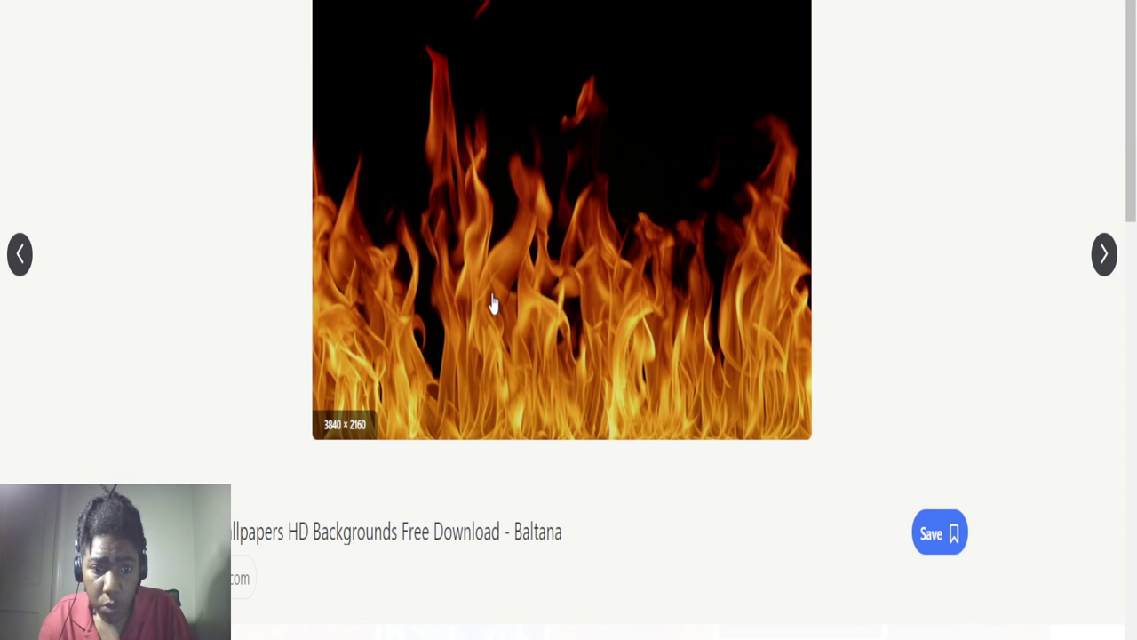
scroll(493, 303, "down", 1)
scroll(444, 303, "up", 1)
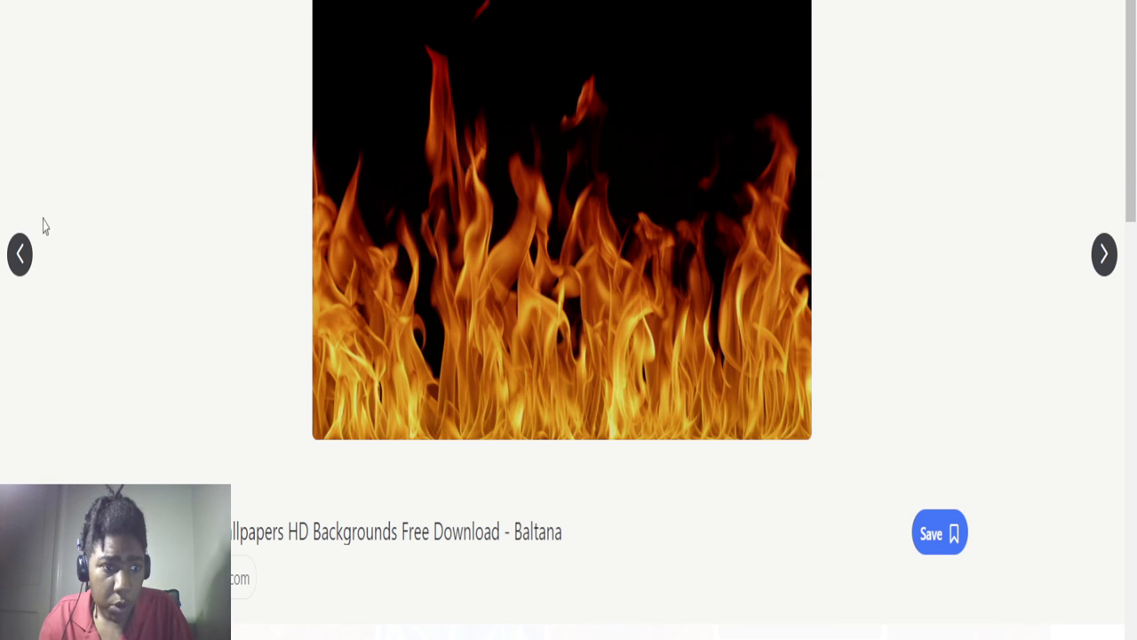
left_click(22, 263)
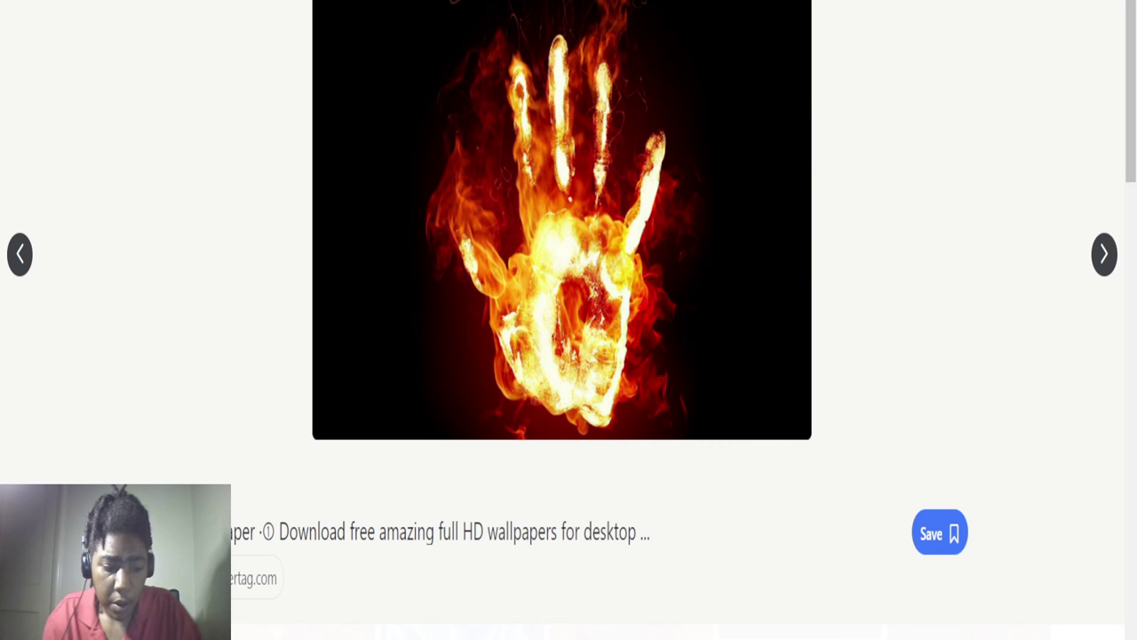
- Search the web for 'fire hd photos' and go back to the results list
key("ctrl+l")
type("fire")
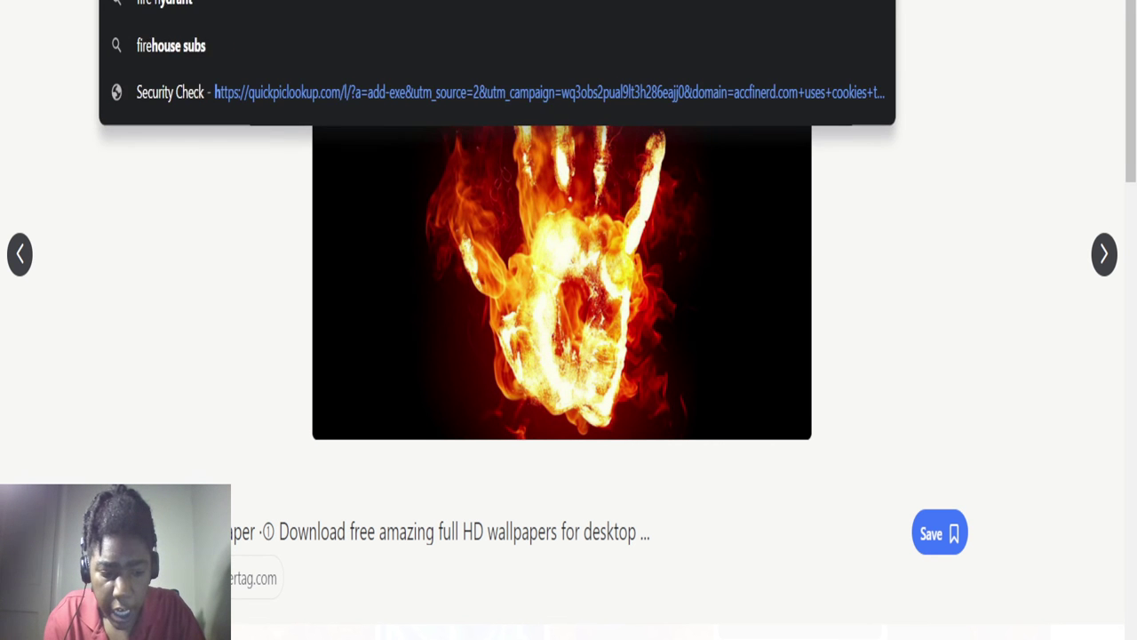
type(" hd photo")
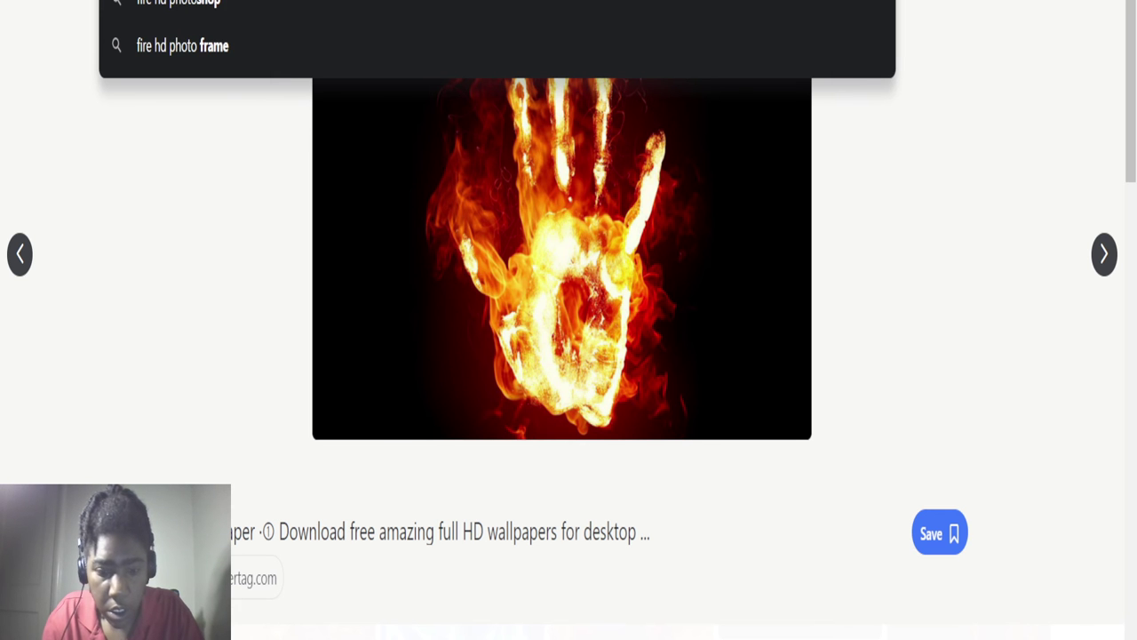
type("s")
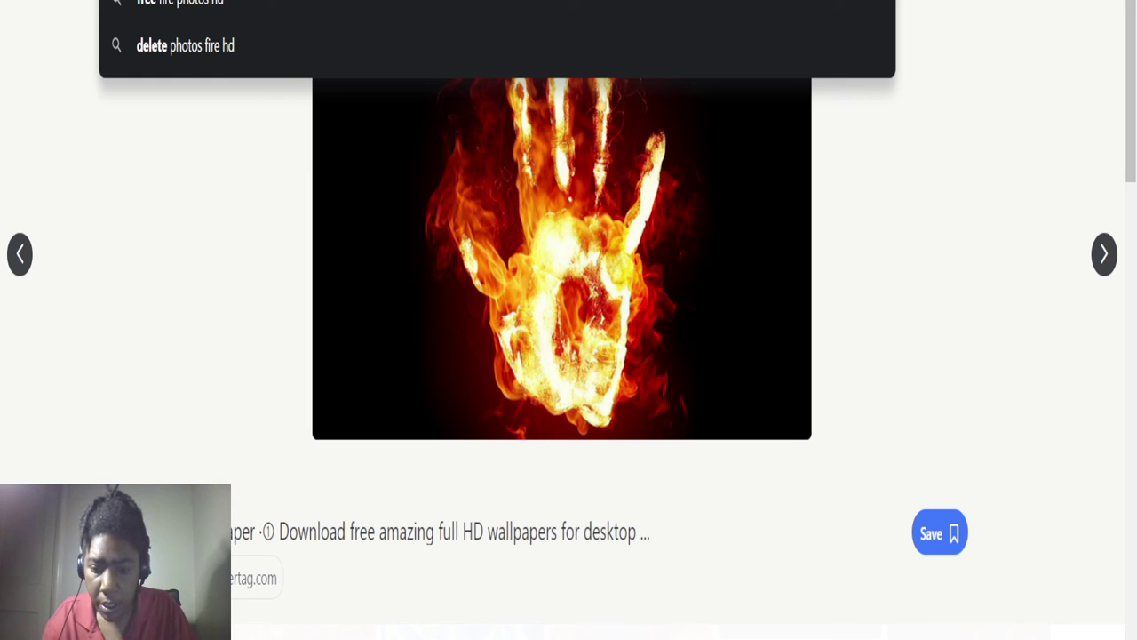
key("Escape")
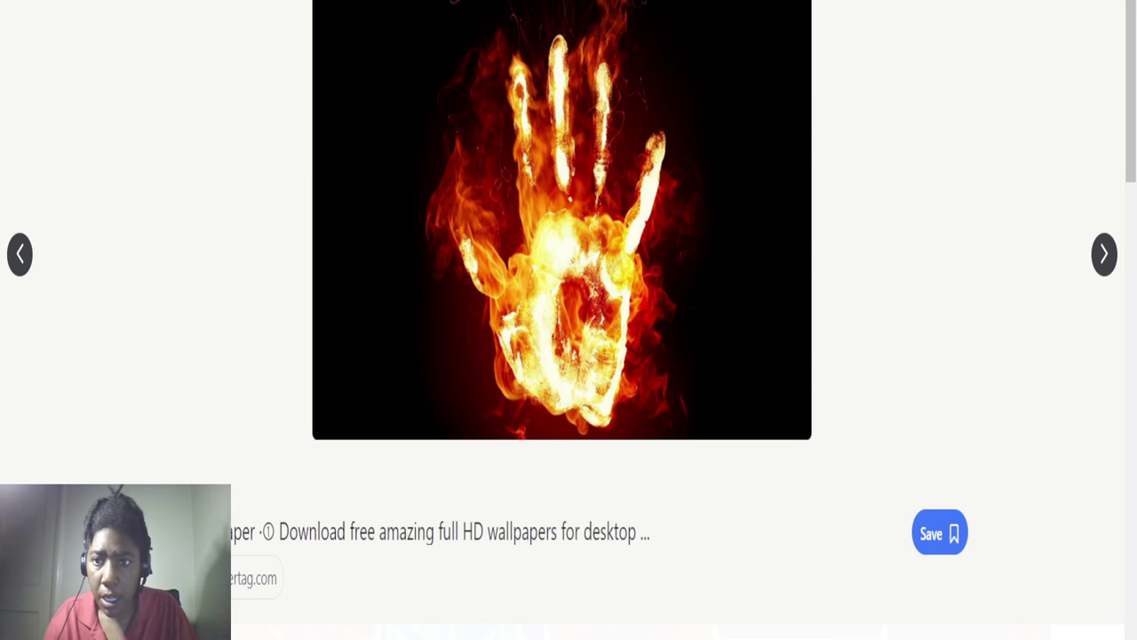
key("alt+Left")
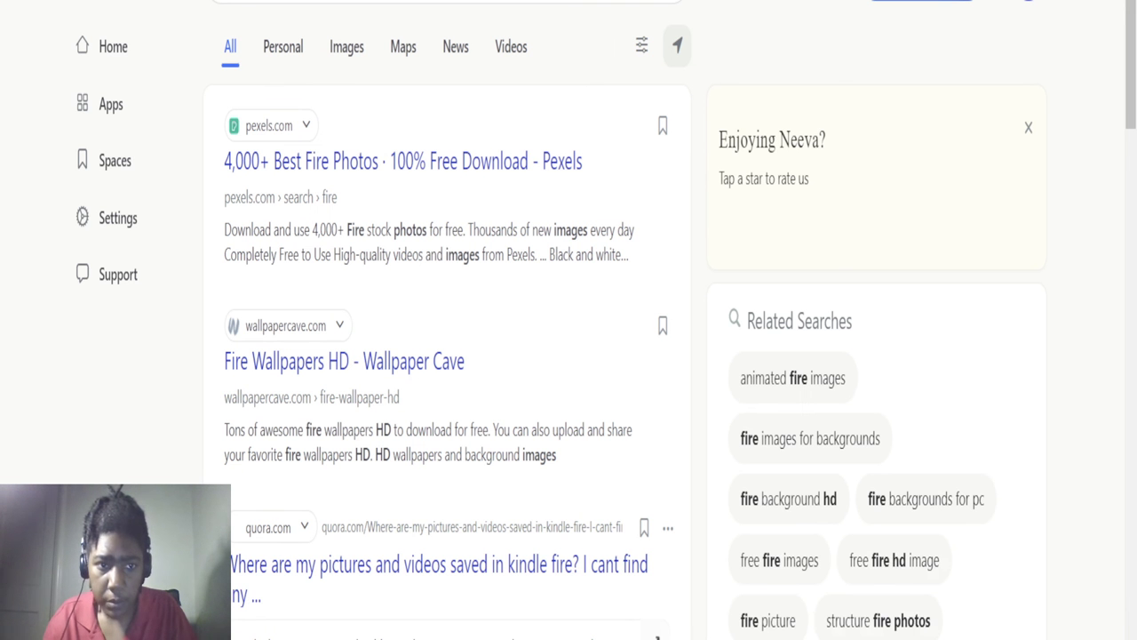
- Switch to image results and revise the query to find transparent fire PNGs
left_click(346, 57)
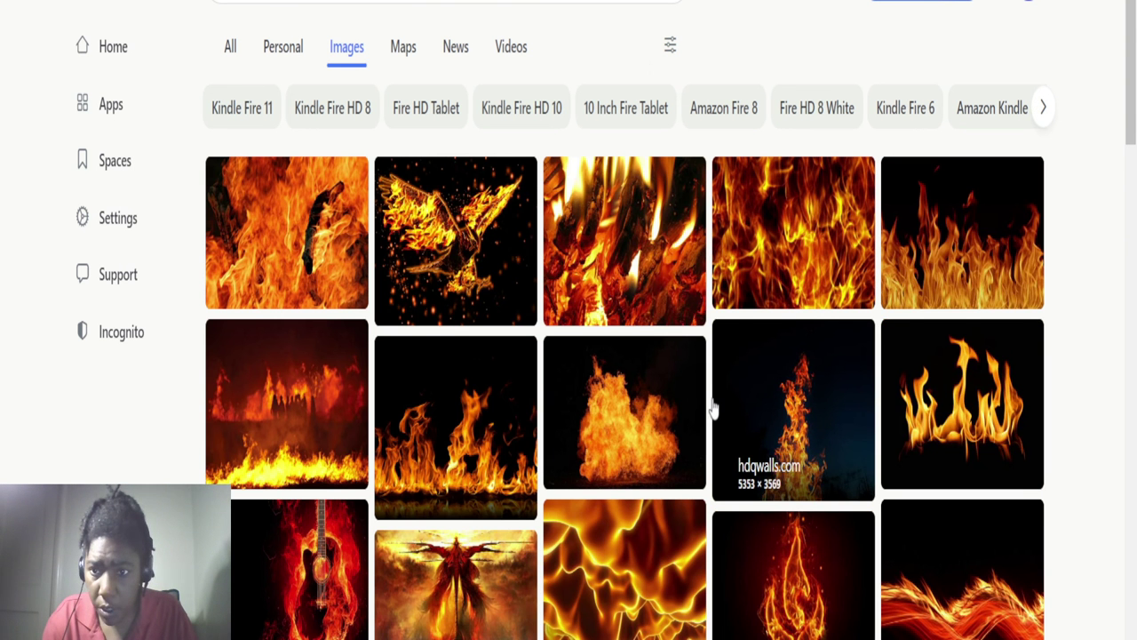
scroll(710, 406, "down", 2)
scroll(710, 406, "down", 4)
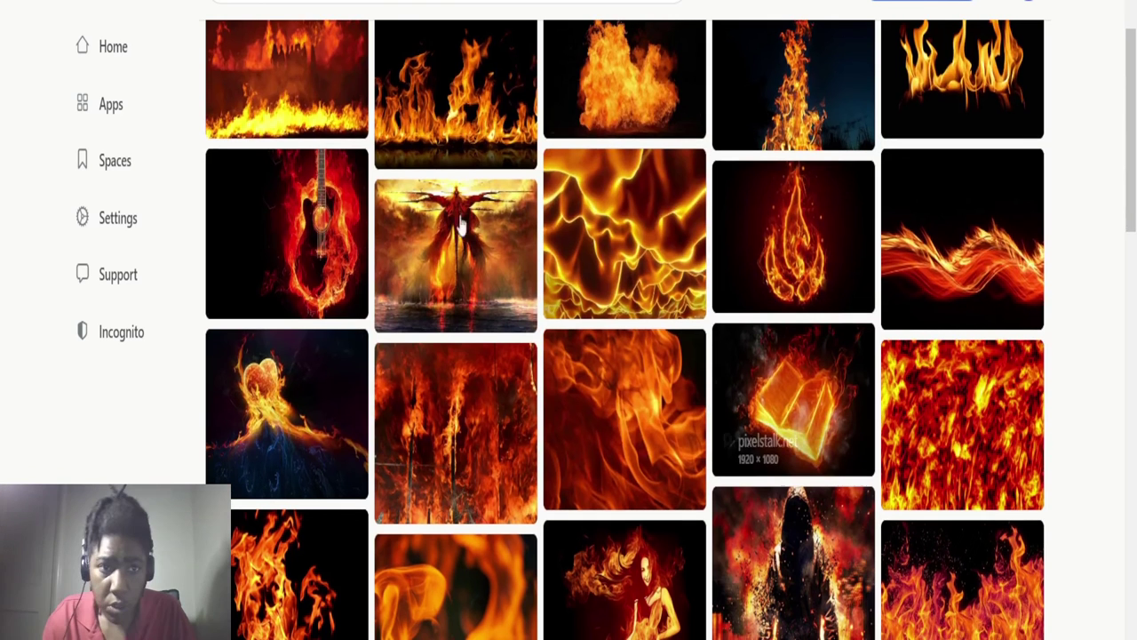
left_click(444, 1)
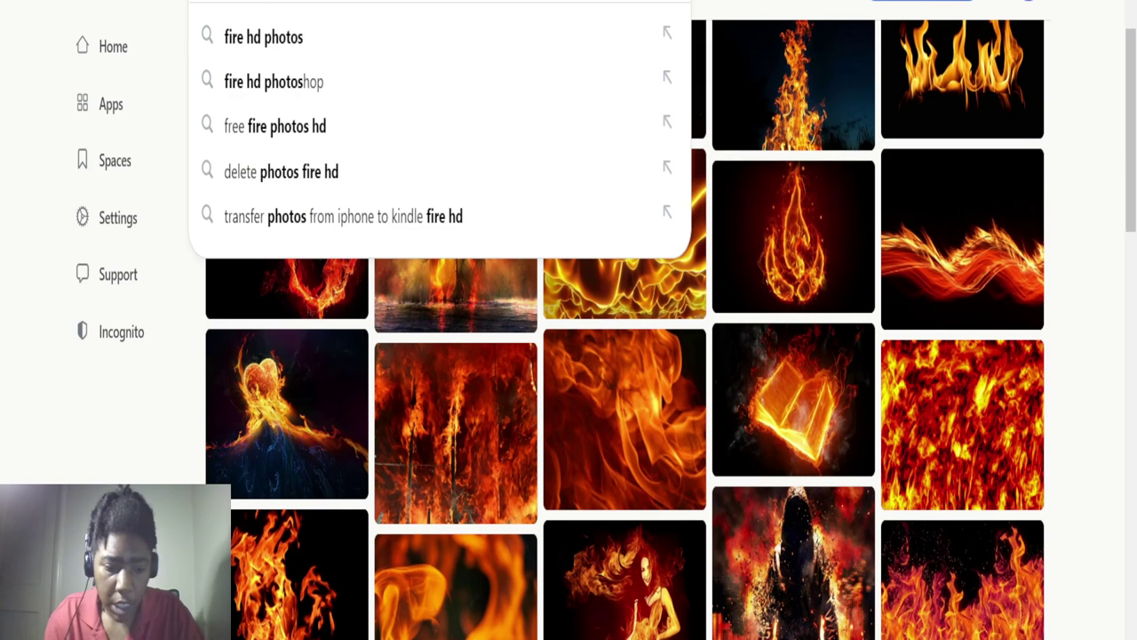
key("BackSpace")
key("BackSpace")
key("BackSpace")
key("BackSpace")
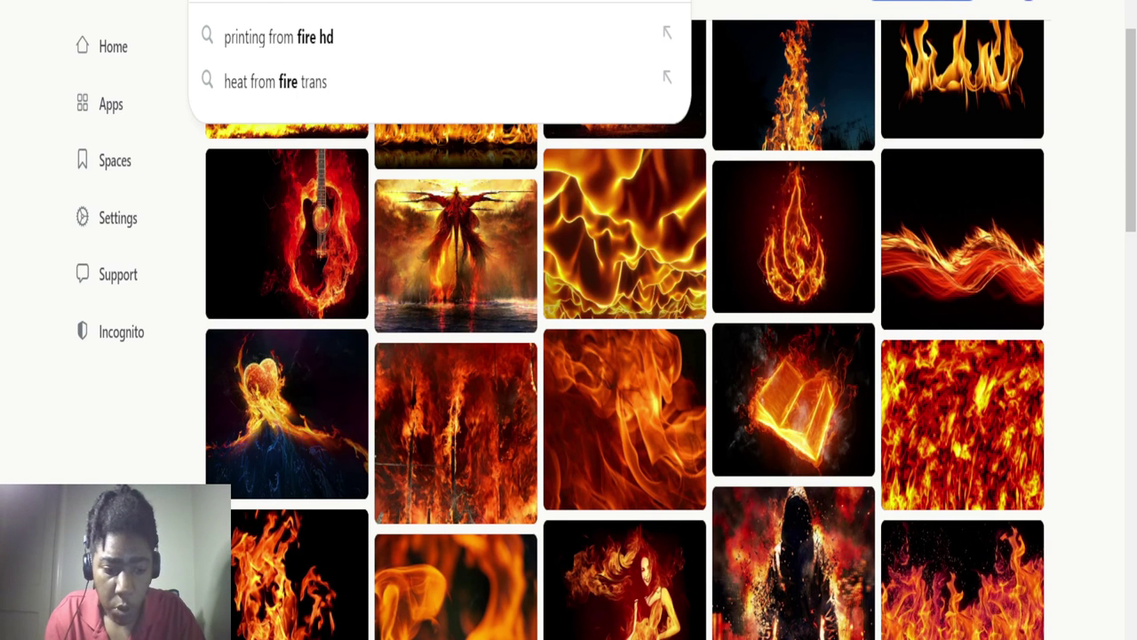
key("BackSpace")
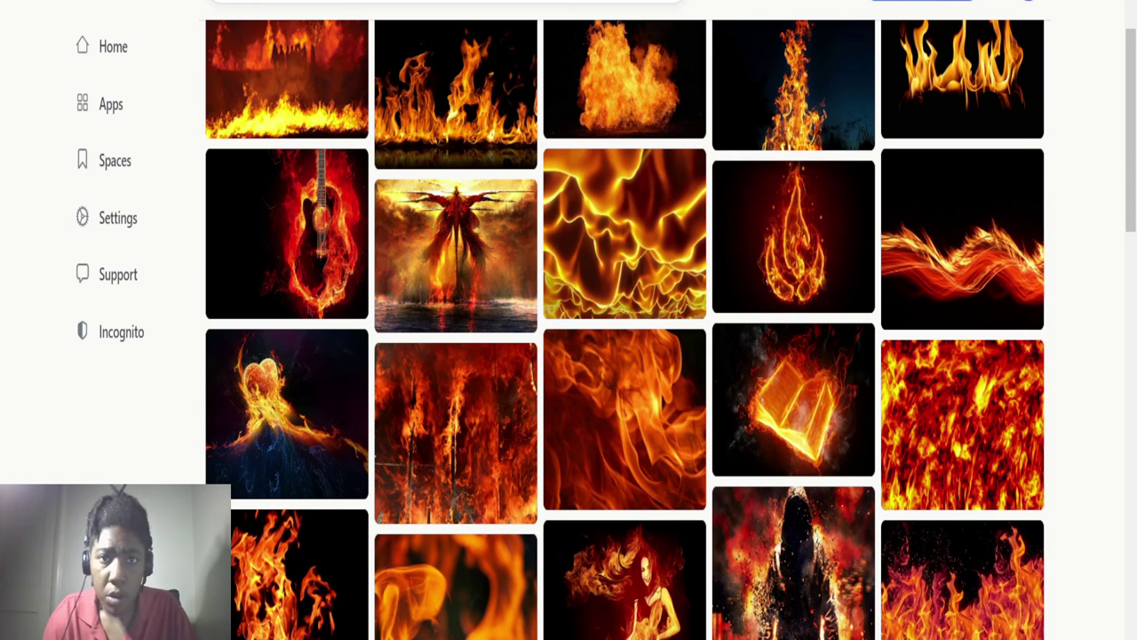
key("Return")
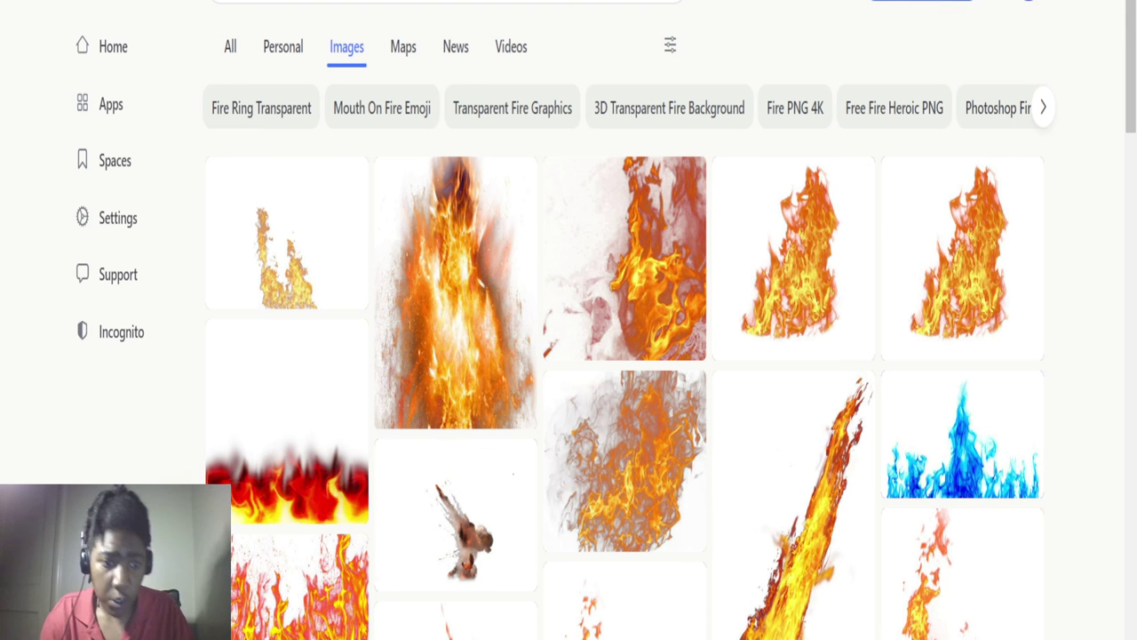
- Open the blue flame picture from the results in full view
scroll(479, 386, "down", 5)
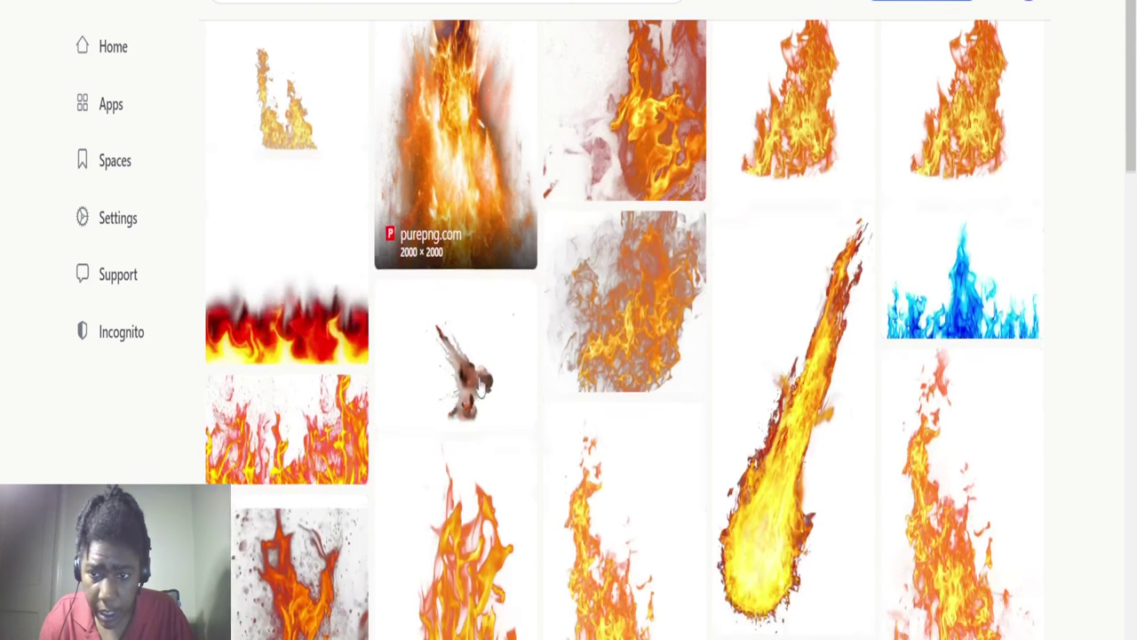
scroll(481, 383, "down", 5)
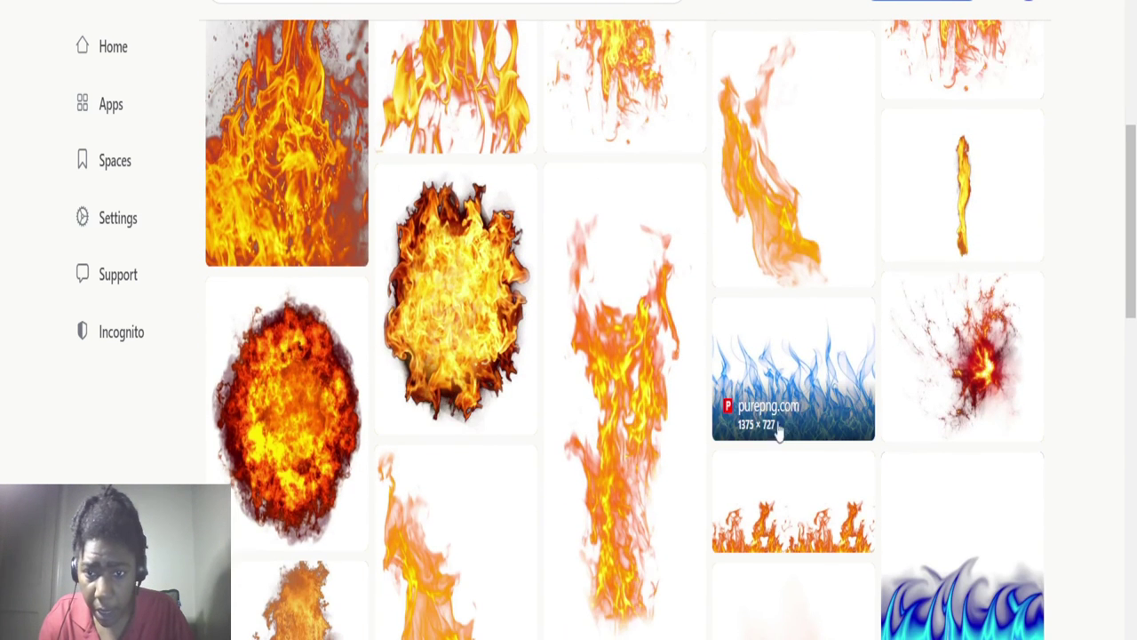
left_click(823, 363)
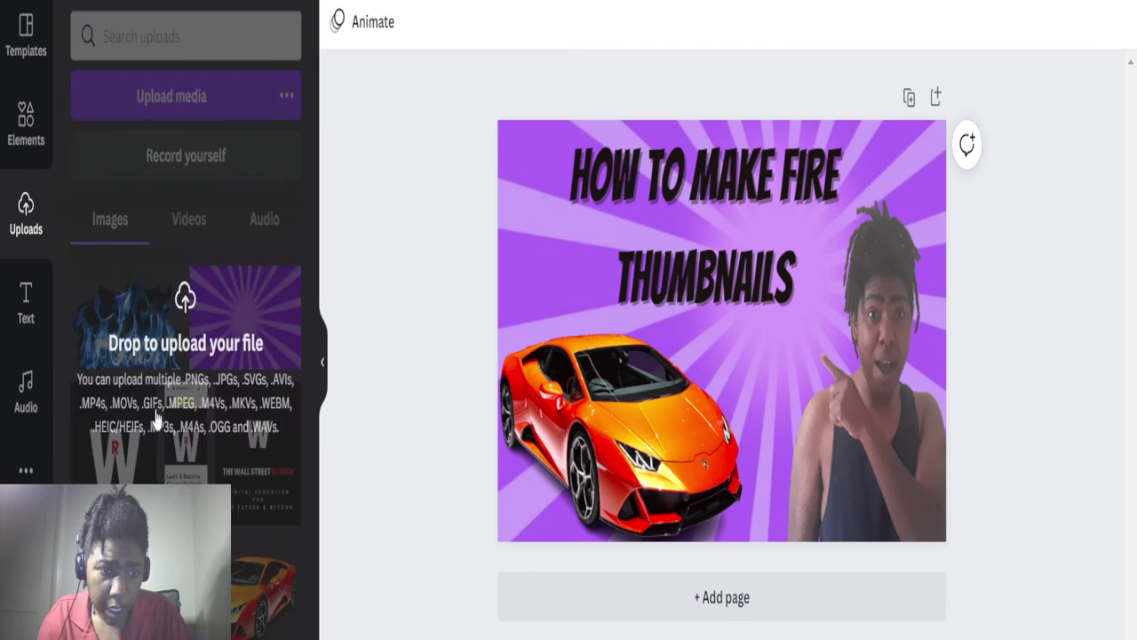
- Drop the downloaded blue flame PNGs into the Uploads panel
mouse_move(157, 416)
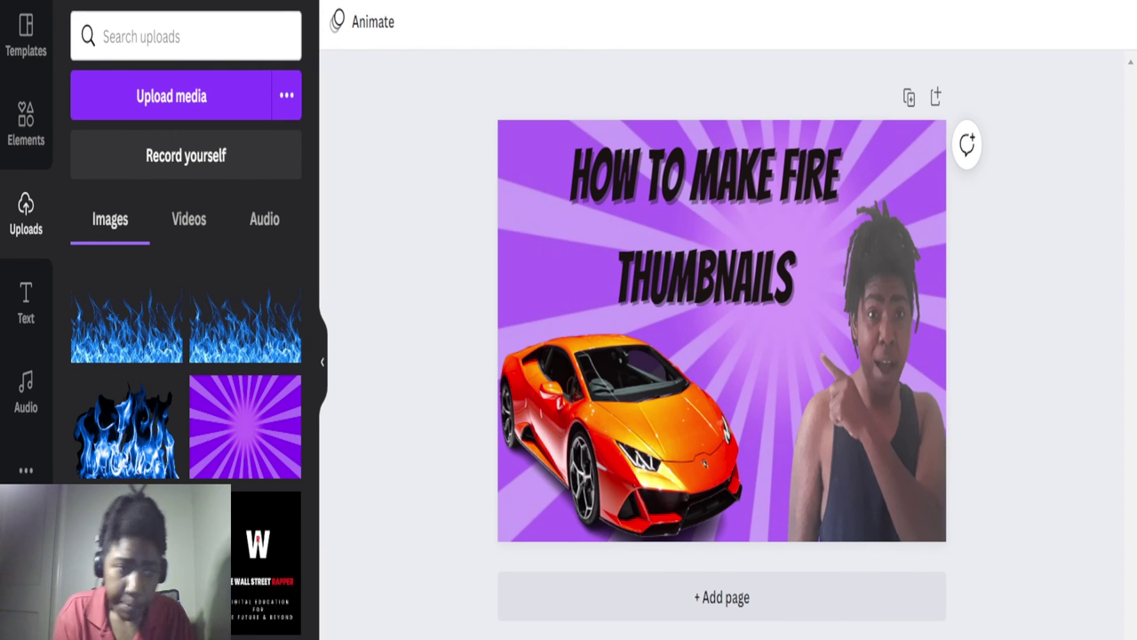
- Add the blue flame strip and stretch it across the canvas width down to the bottom edge
left_click(106, 345)
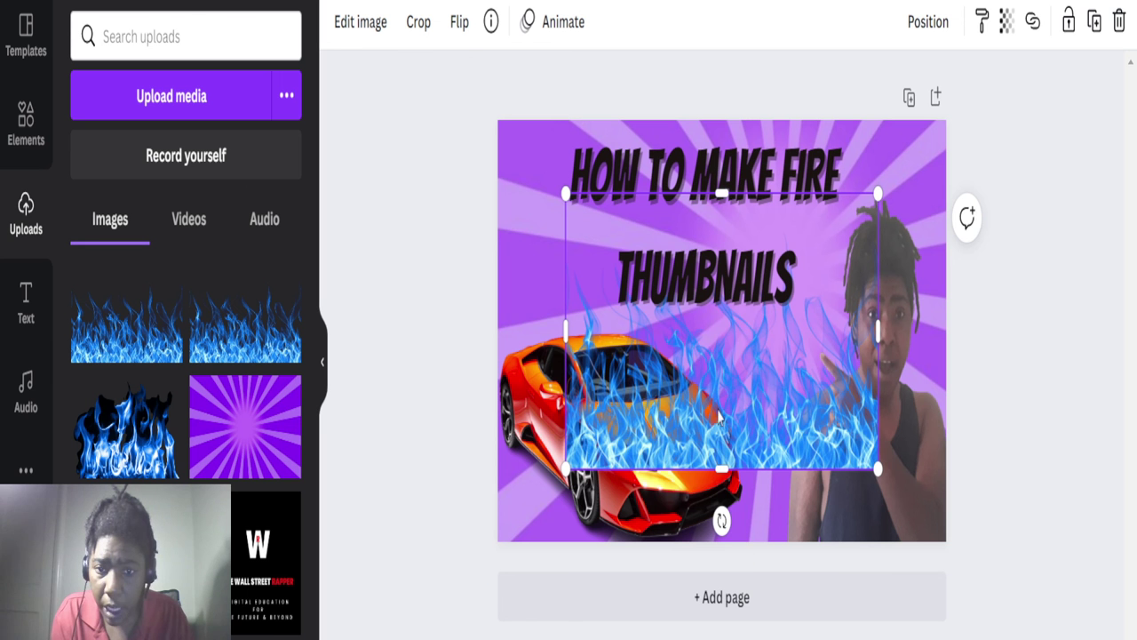
left_click_drag(751, 382, 686, 444)
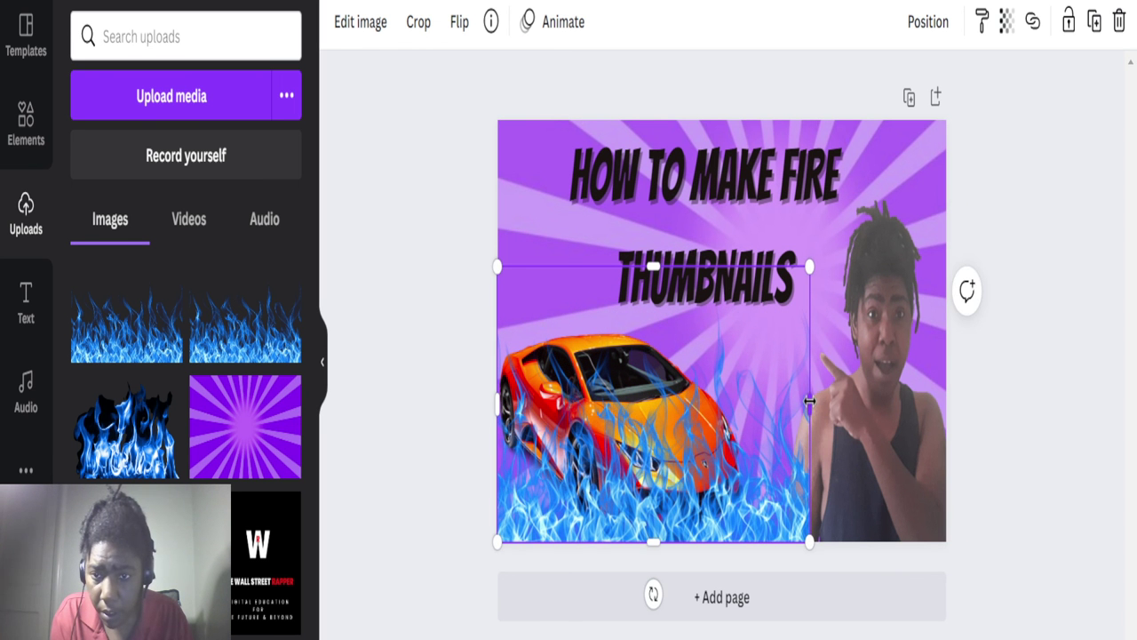
left_click_drag(809, 400, 945, 411)
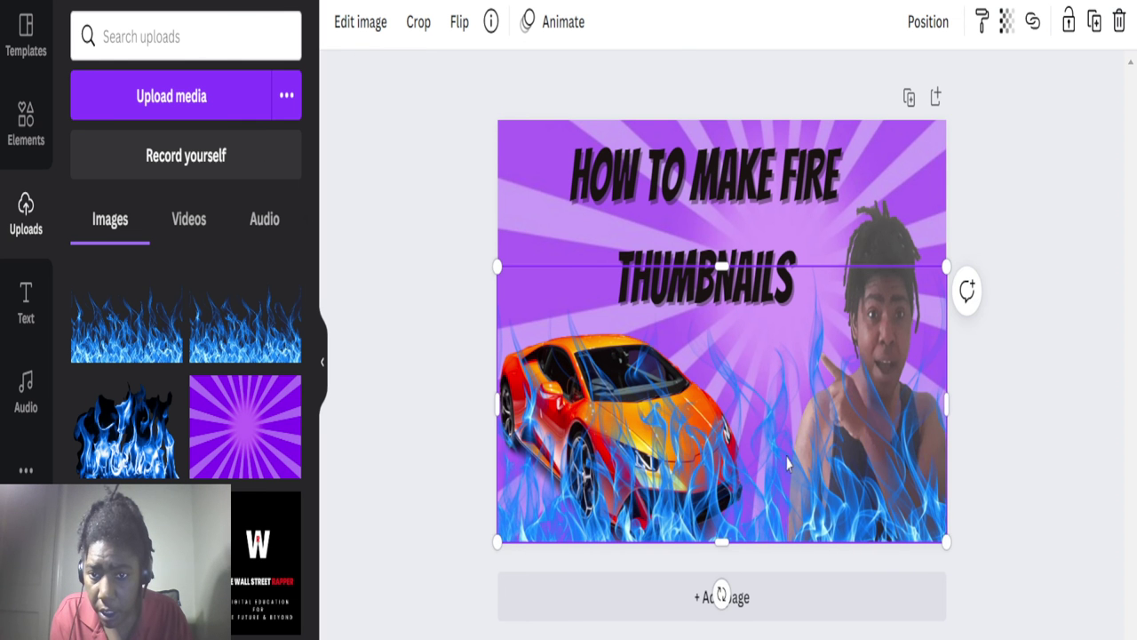
left_click_drag(774, 466, 736, 330)
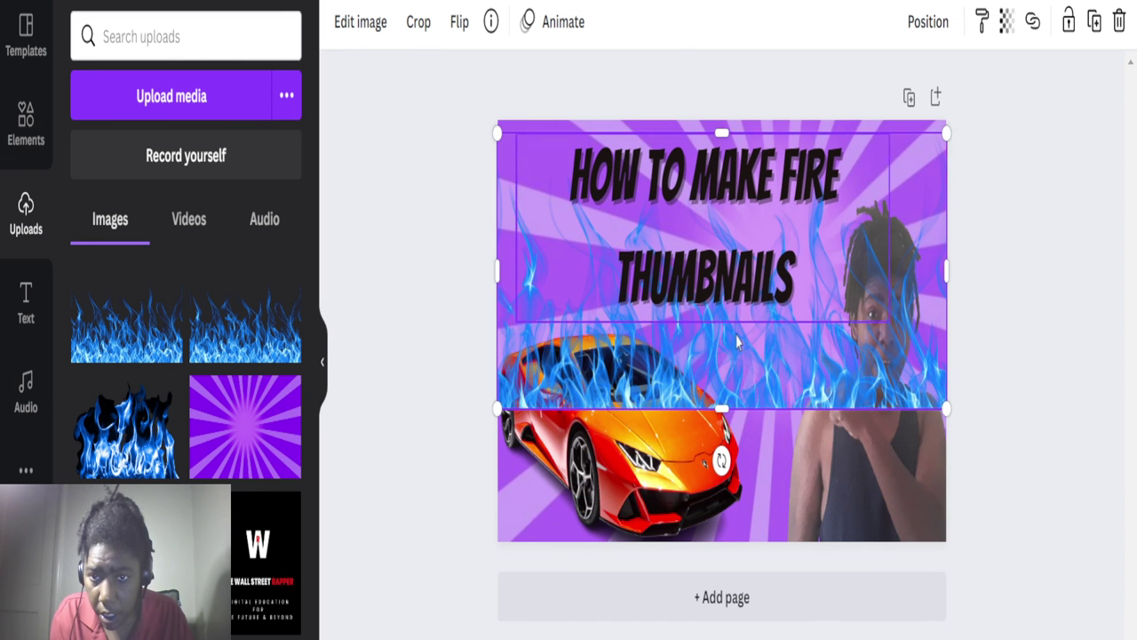
left_click_drag(725, 407, 736, 468)
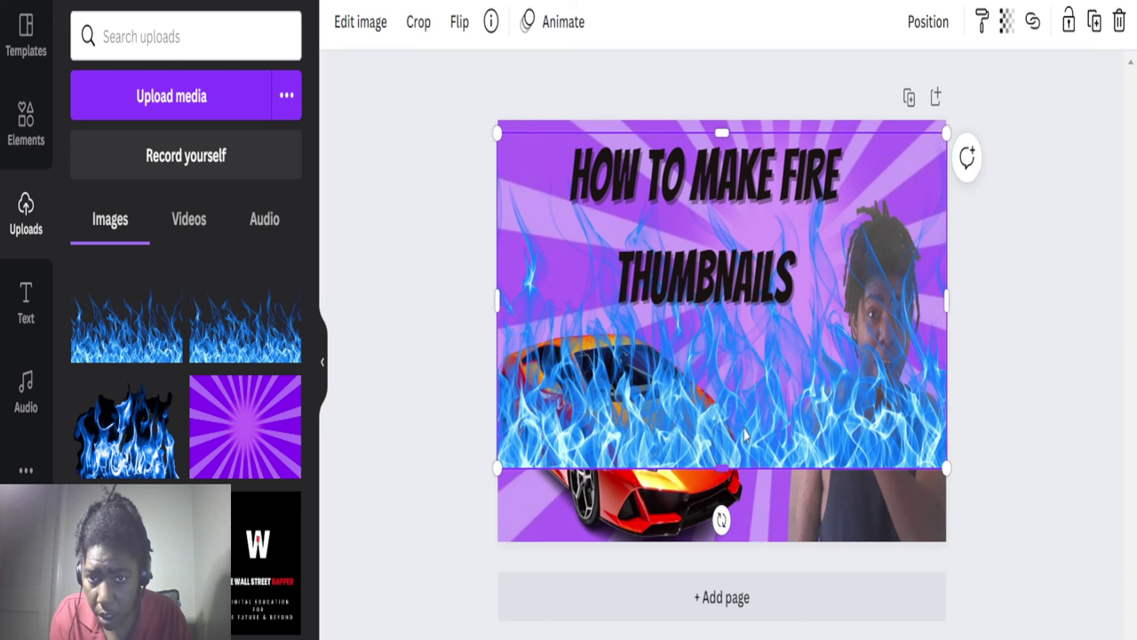
left_click_drag(747, 413, 744, 487)
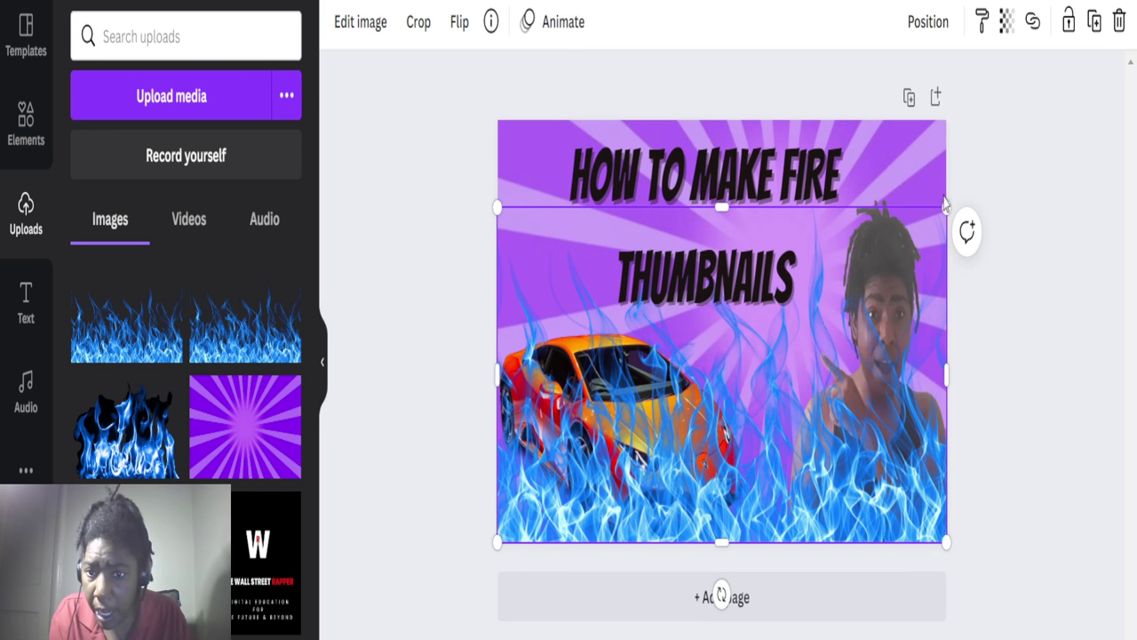
- Send the blue flames back behind the car and presenter, then select the sunburst background
left_click(931, 28)
left_click(866, 98)
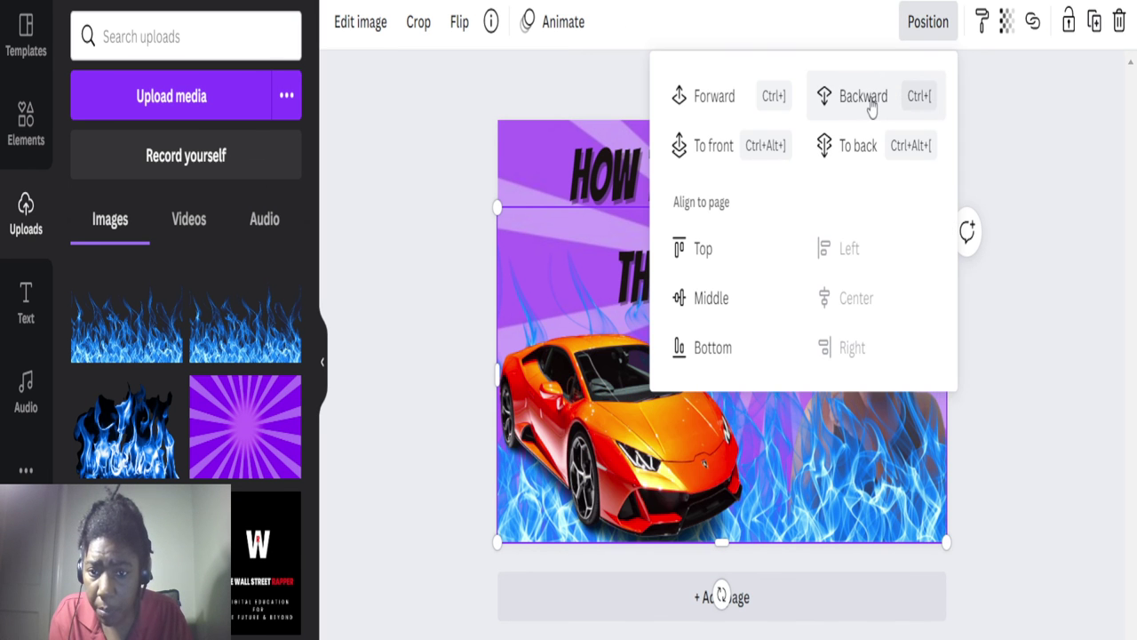
left_click(872, 103)
left_click(1036, 338)
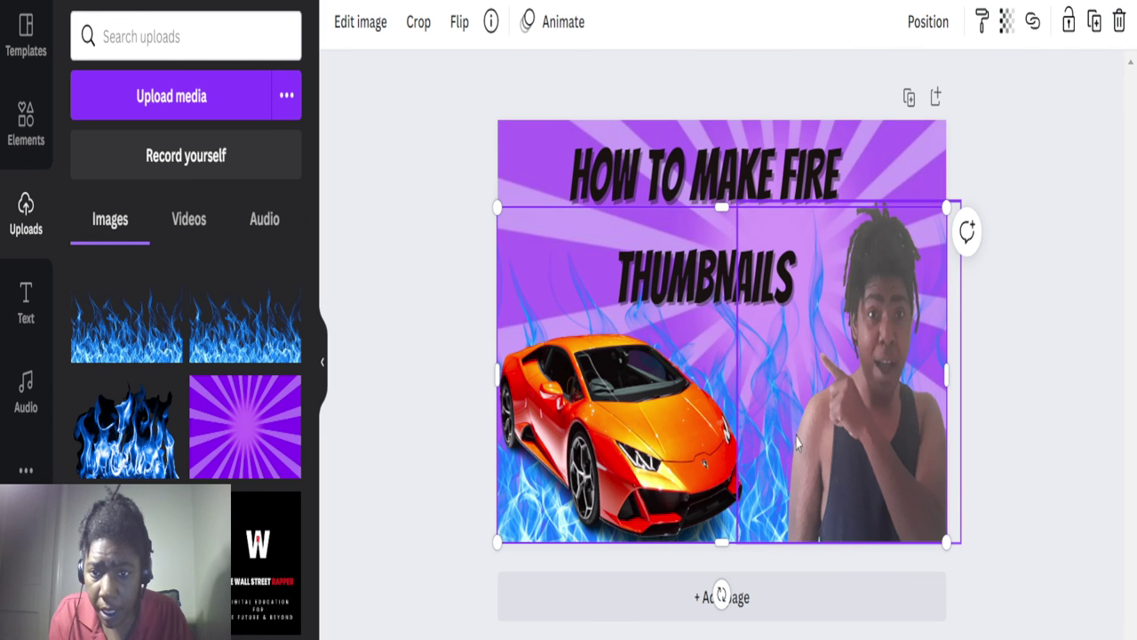
left_click(514, 161)
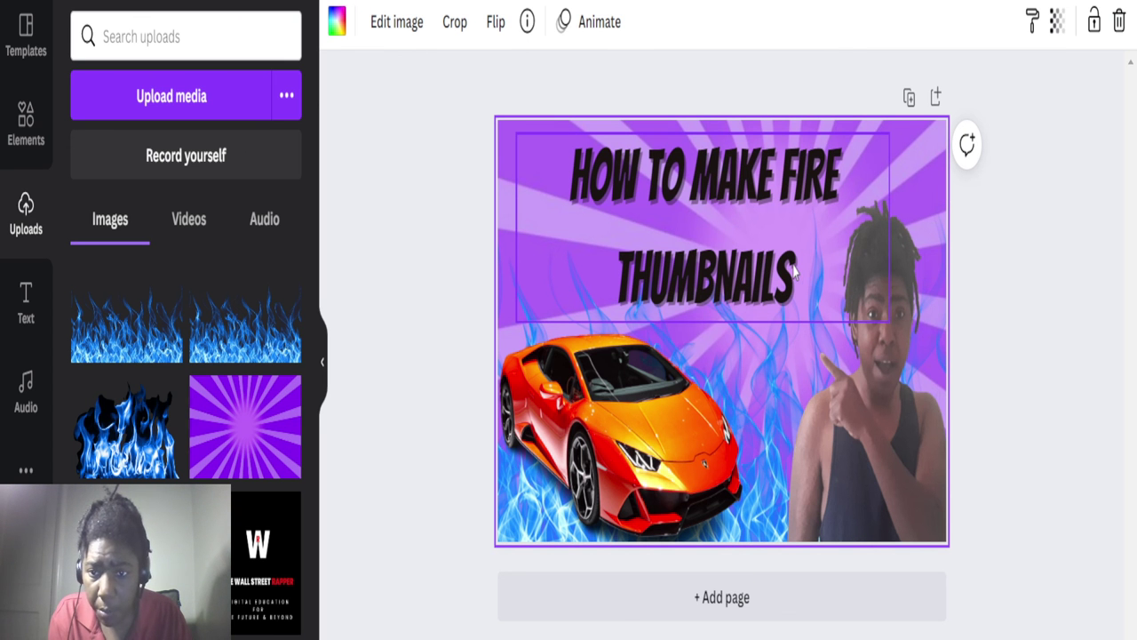
- Select the presenter photo, open Edit image, and expand the full list of Shadows
left_click(906, 502)
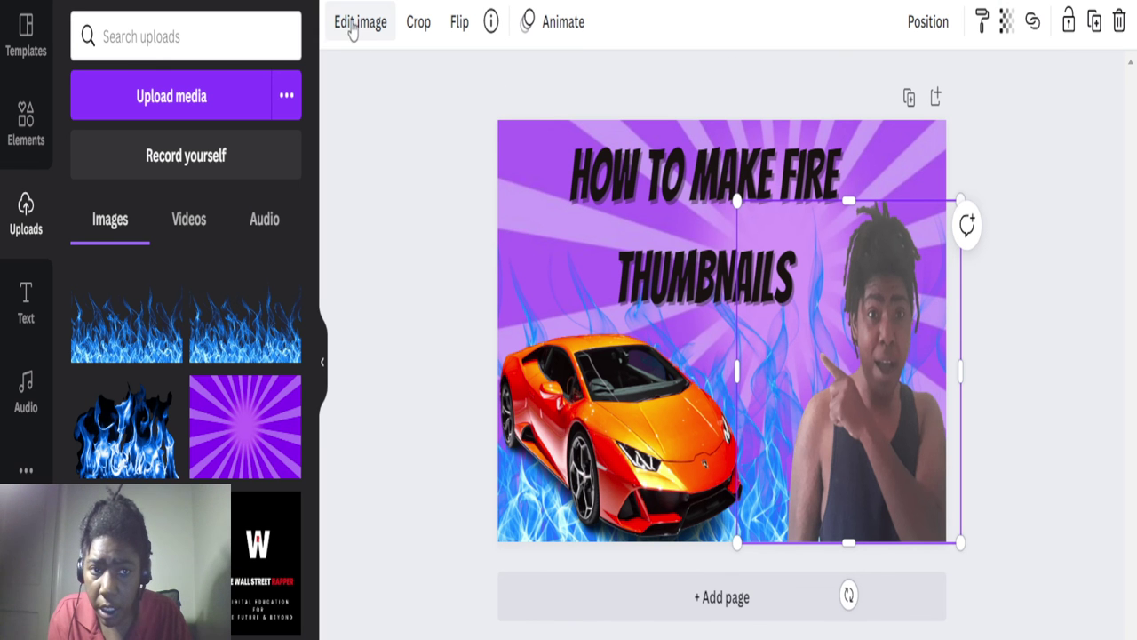
left_click(360, 23)
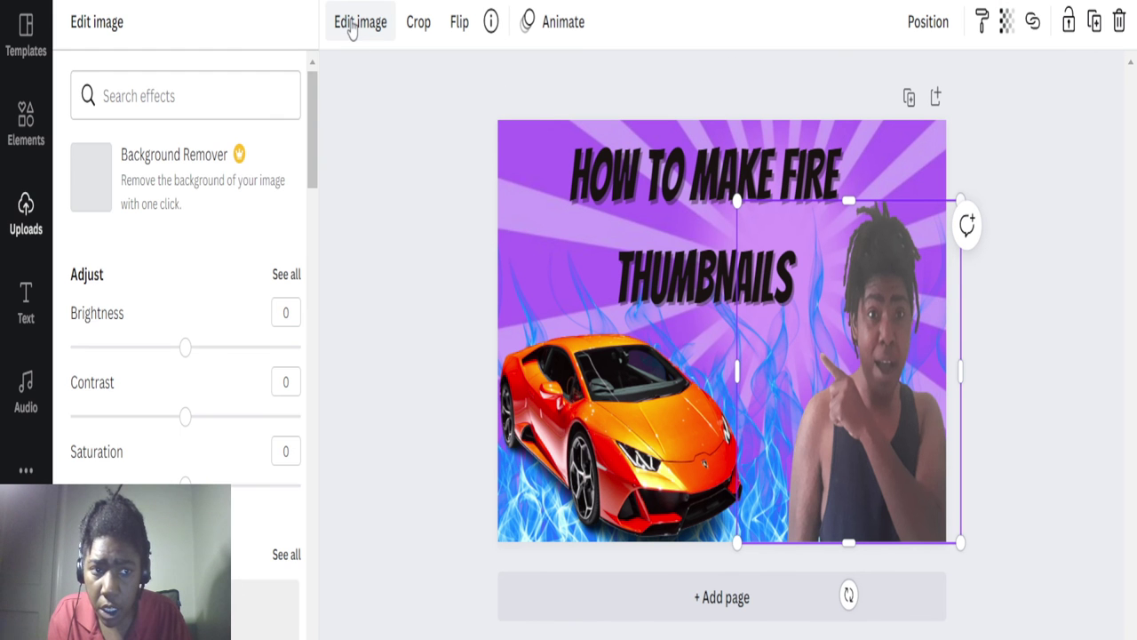
scroll(237, 290, "down", 2)
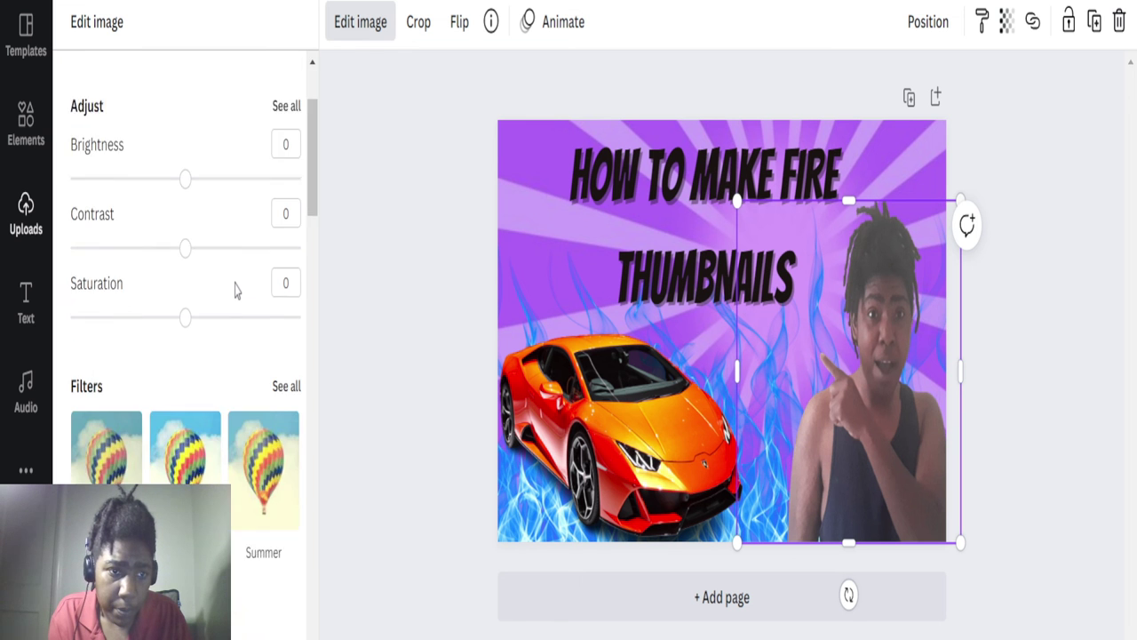
scroll(237, 291, "down", 5)
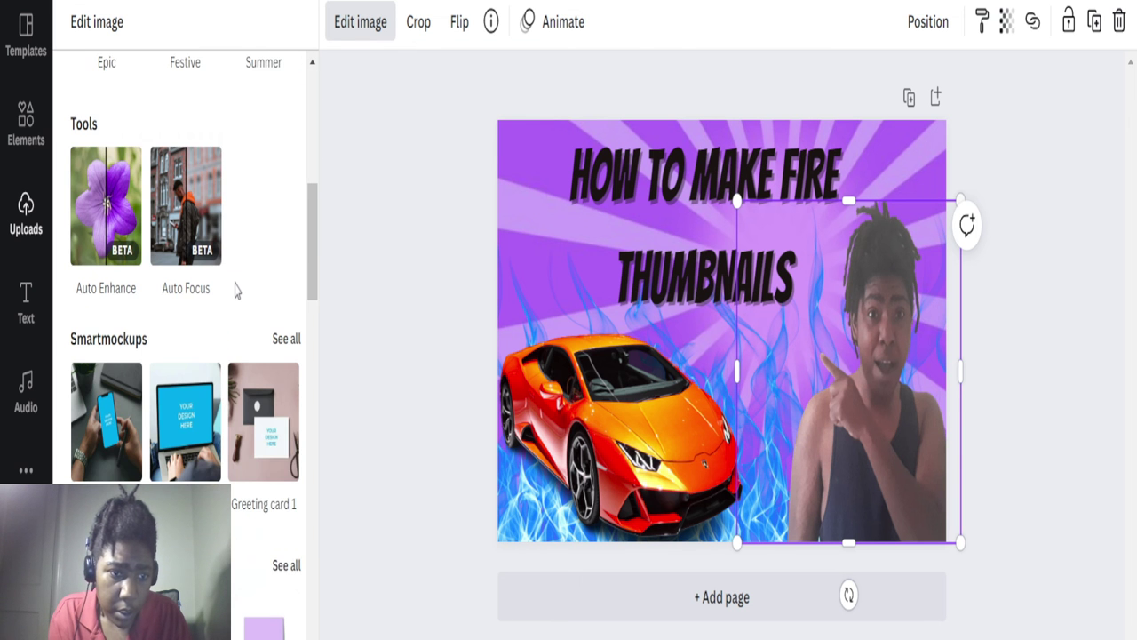
scroll(237, 290, "down", 2)
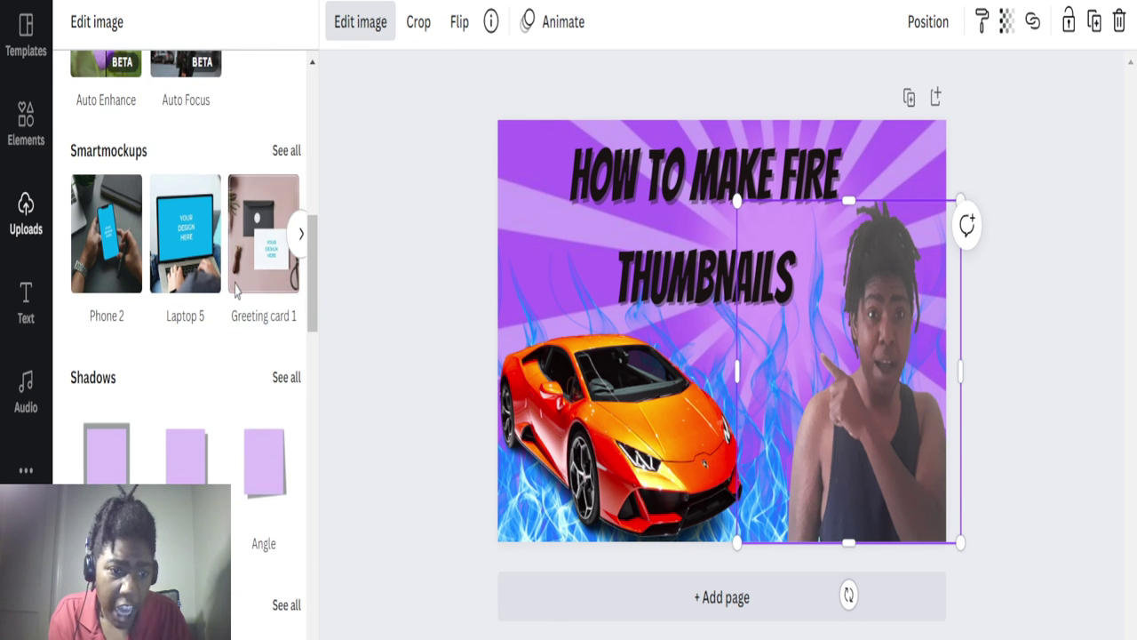
scroll(236, 291, "down", 2)
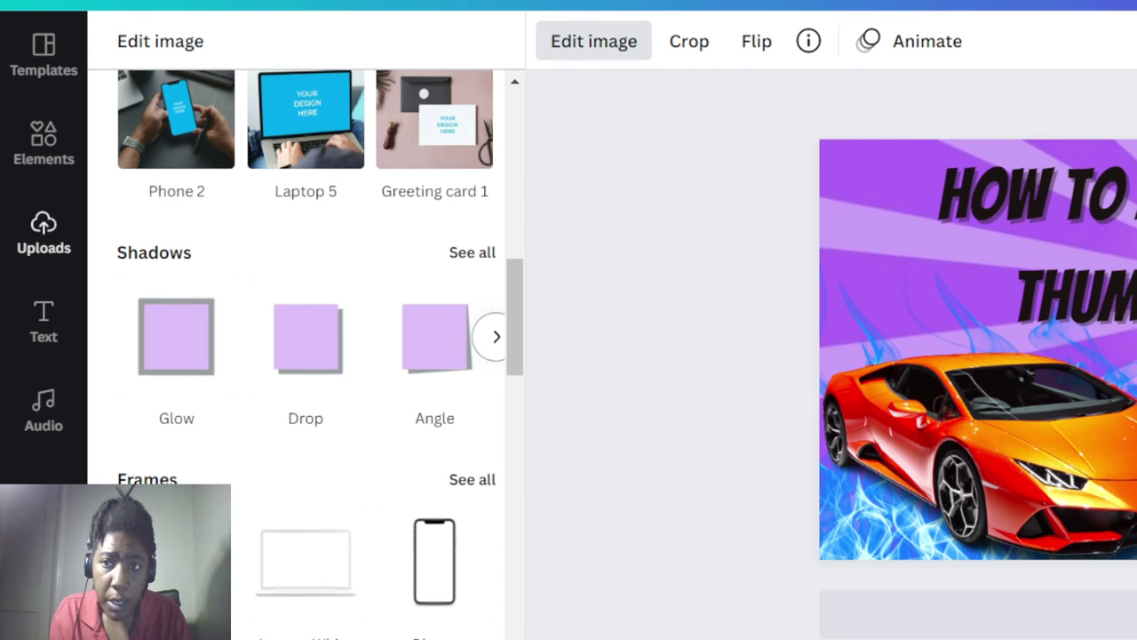
left_click(472, 241)
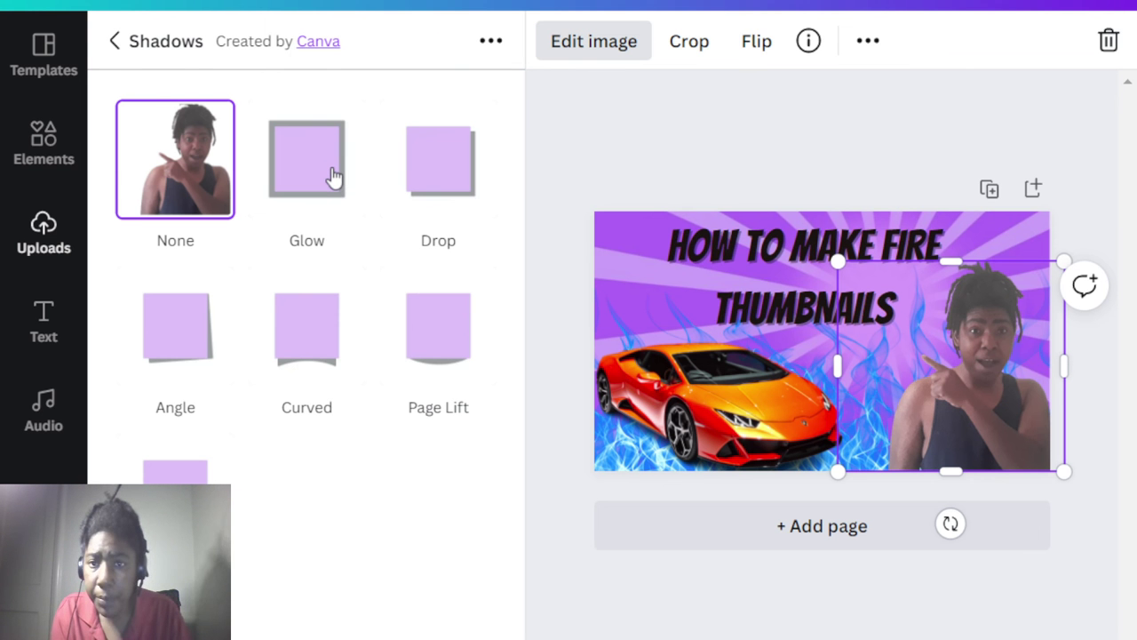
- Apply the Glow shadow to the presenter photo, lowering size to 12 and raising blur
left_click(333, 177)
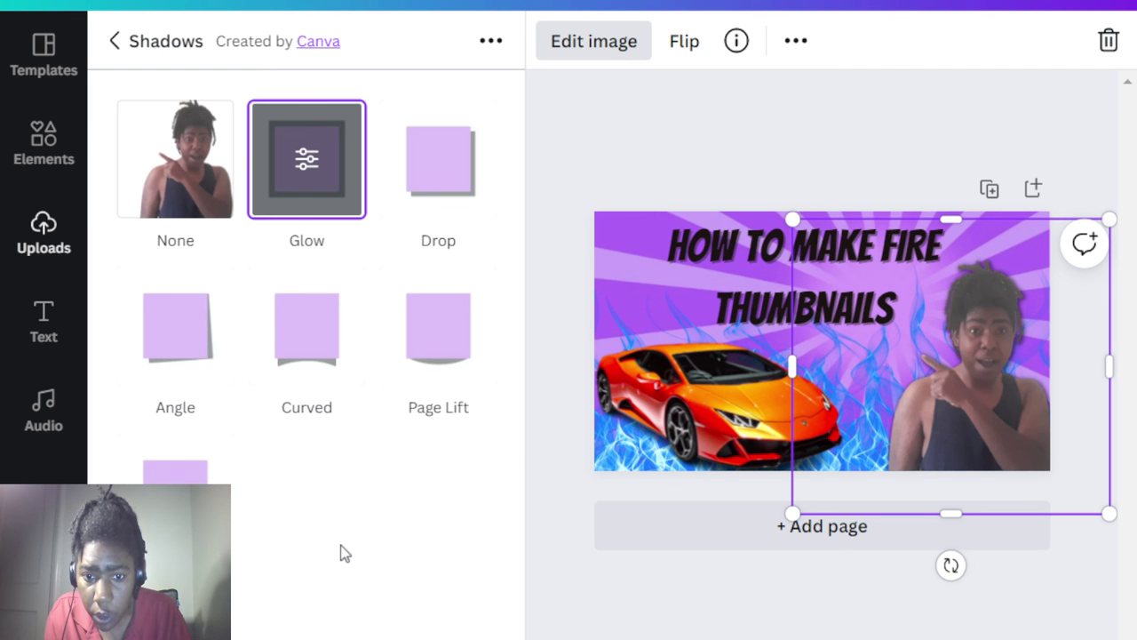
left_click(308, 168)
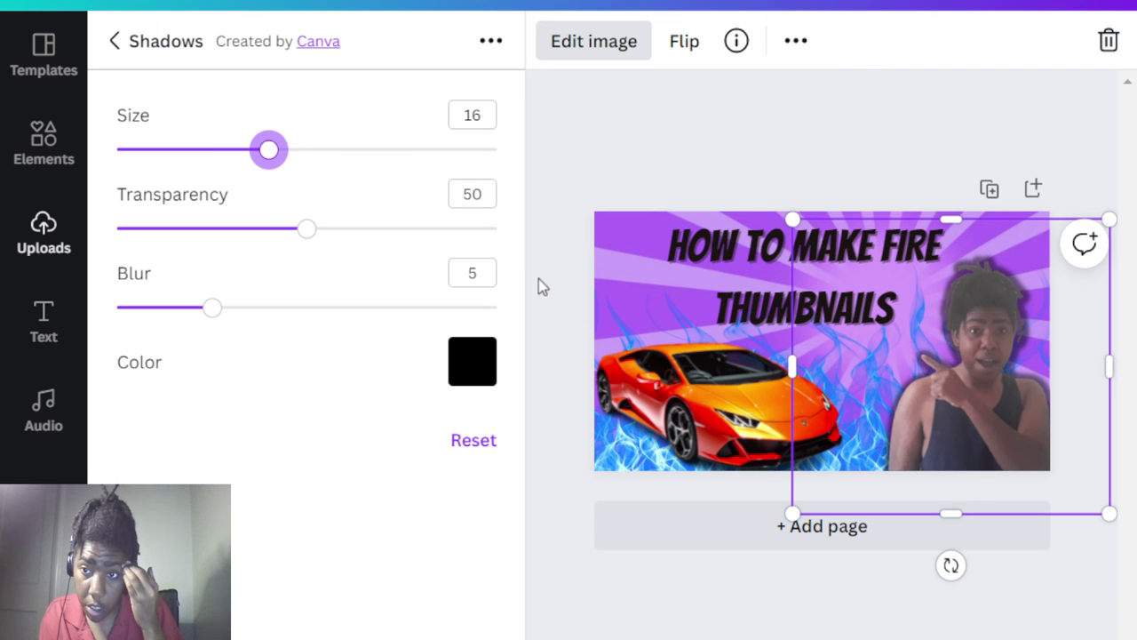
key("Left")
key("Left")
key("Left")
key("Left")
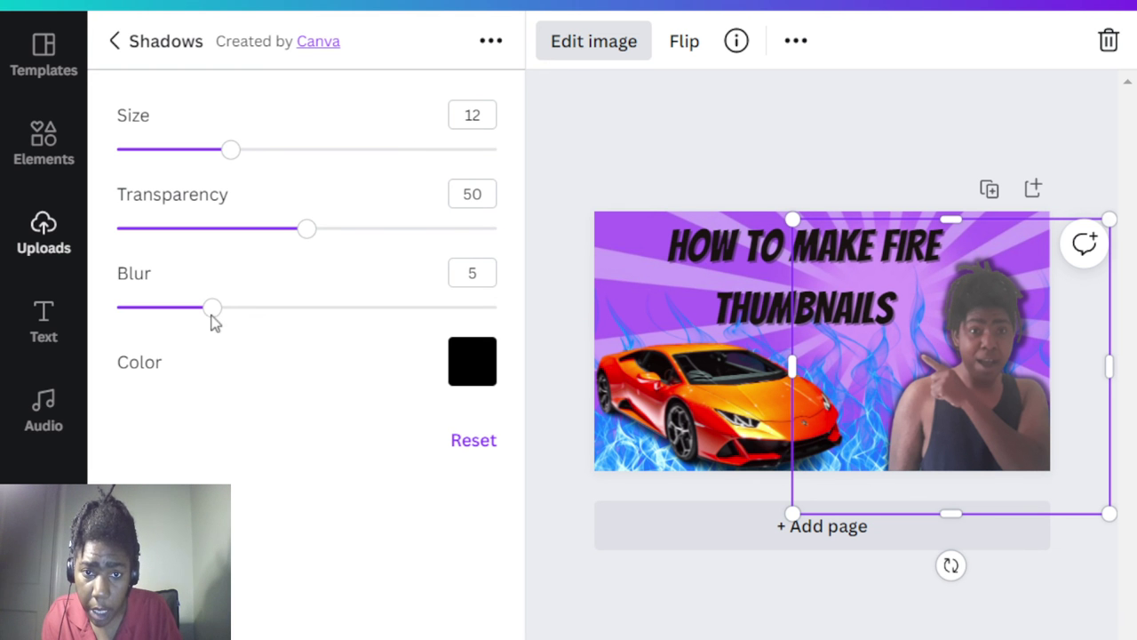
left_click_drag(216, 312, 291, 320)
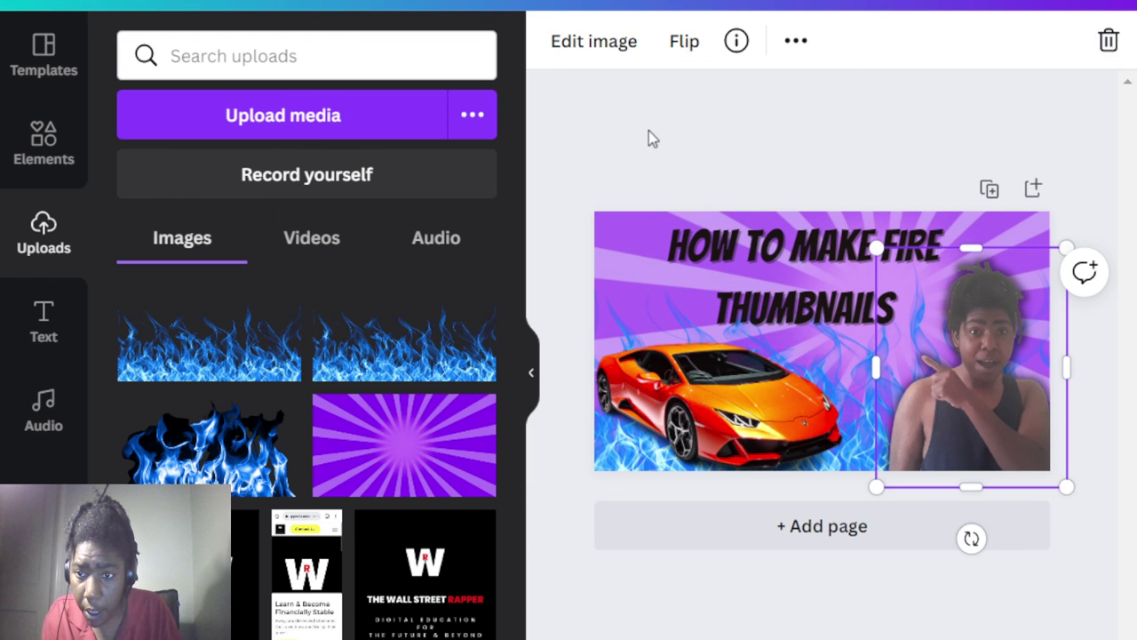
left_click(648, 132)
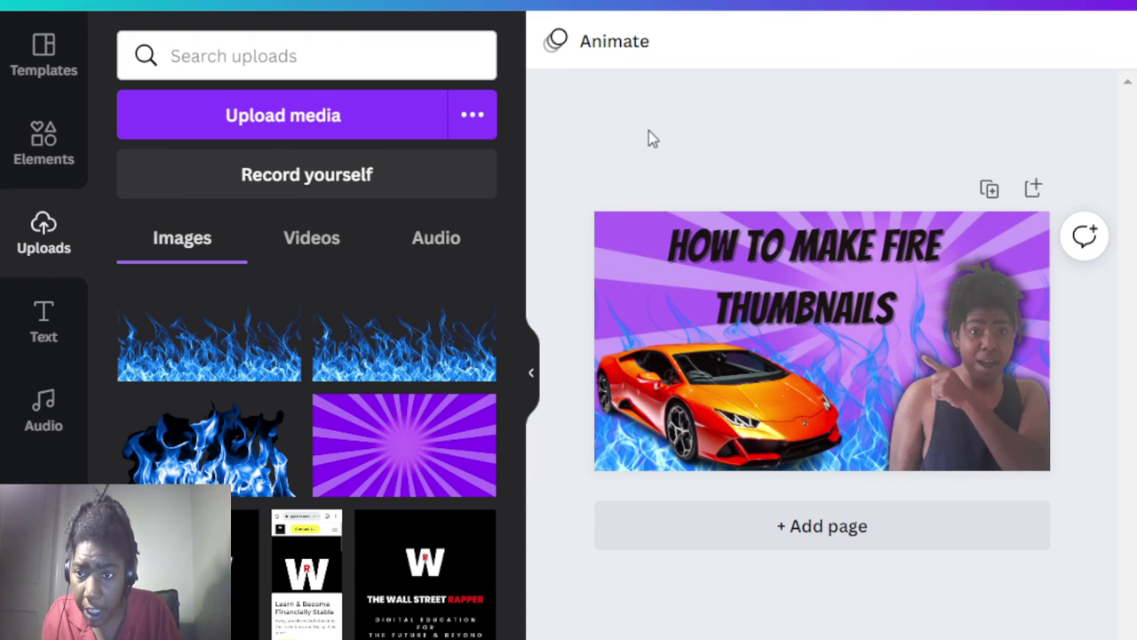
left_click(976, 408)
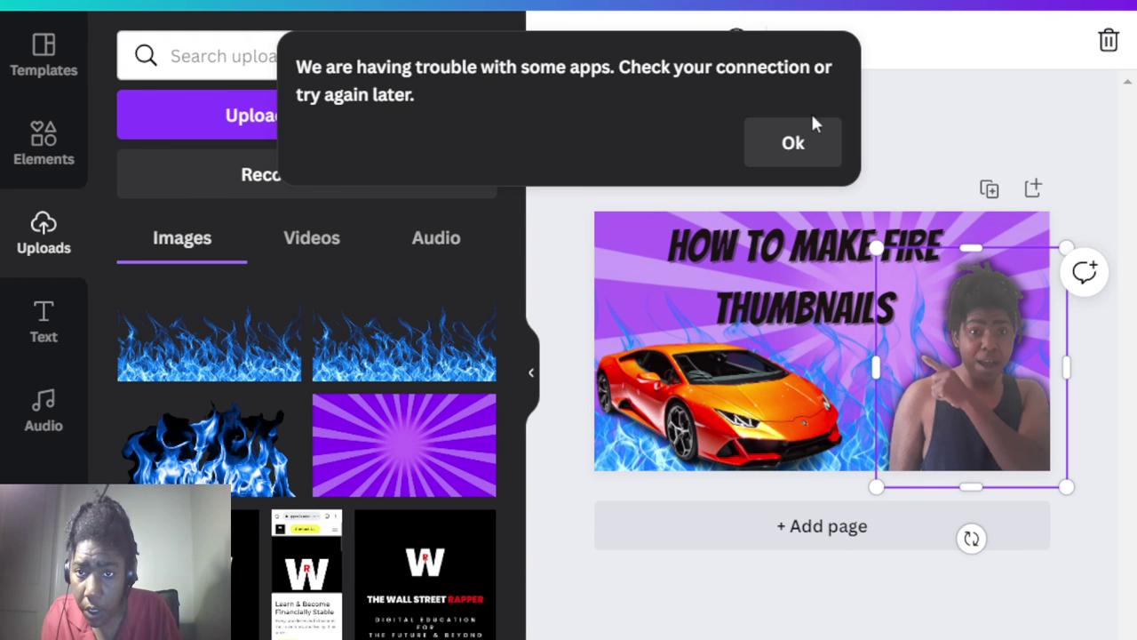
left_click(794, 144)
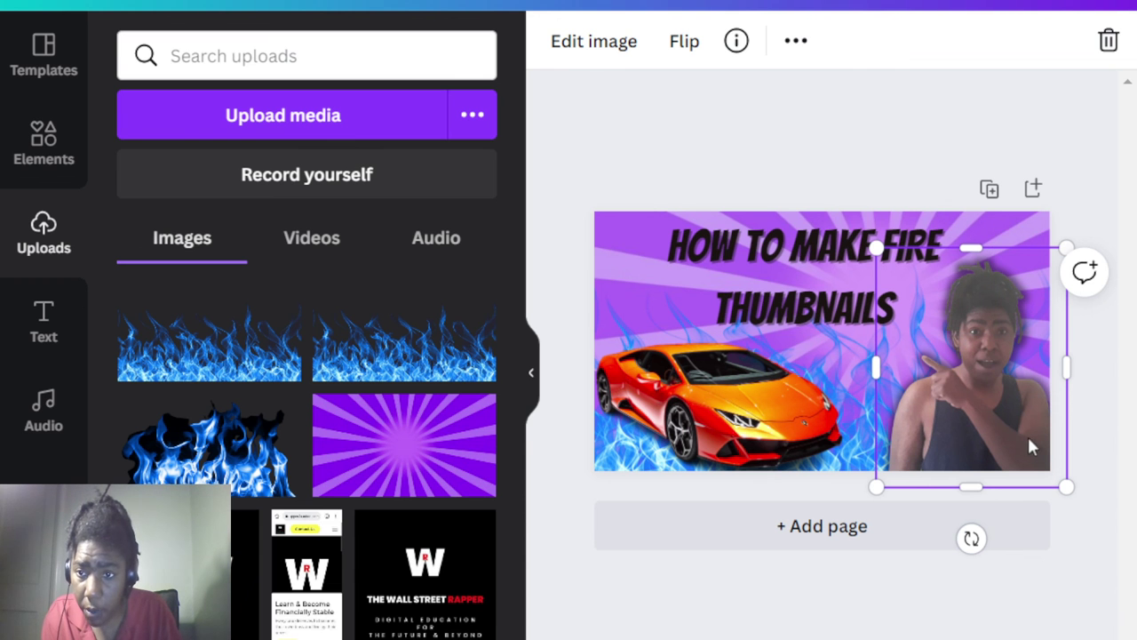
- Apply the Drop style from Edit image's Shadows section to the pointing presenter photo
left_click(583, 45)
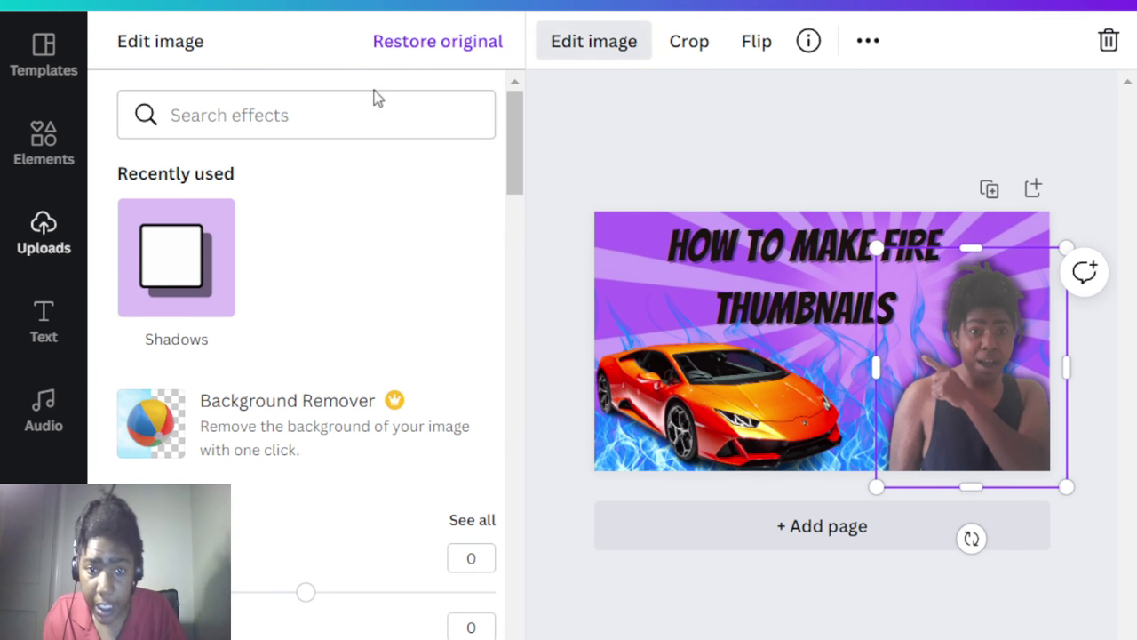
scroll(249, 264, "down", 3)
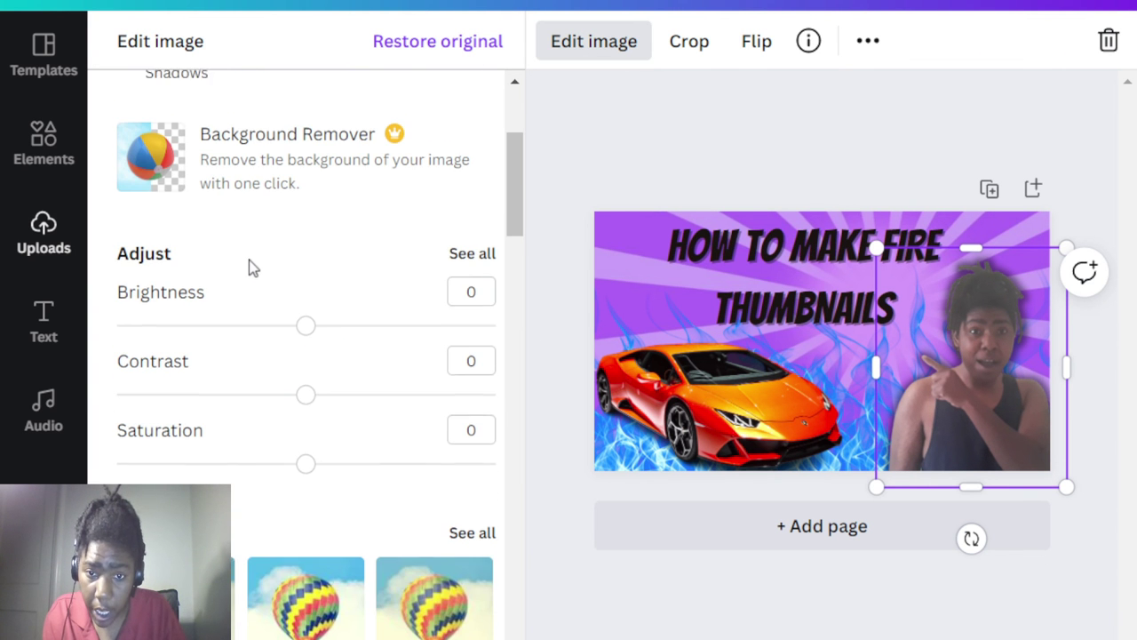
scroll(249, 266, "down", 3)
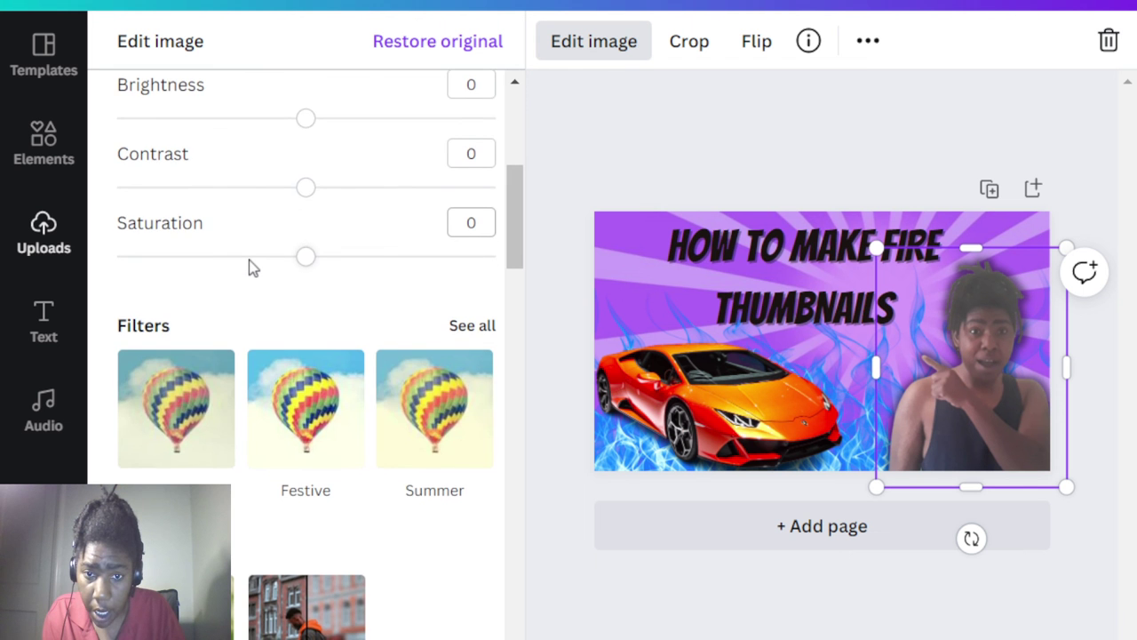
scroll(248, 260, "down", 10)
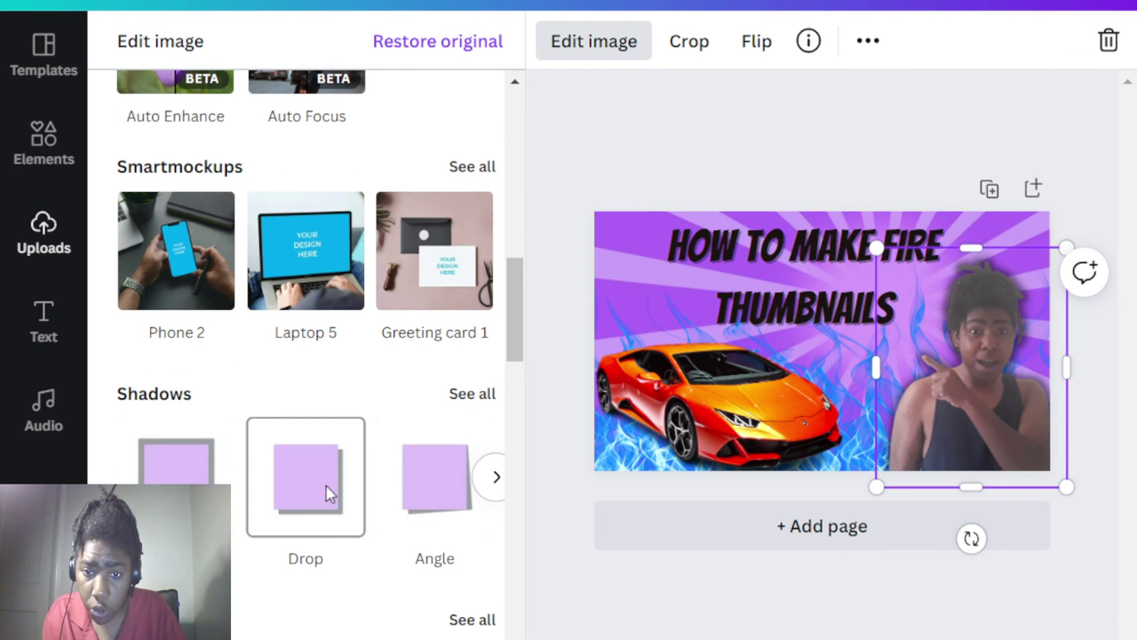
left_click(326, 486)
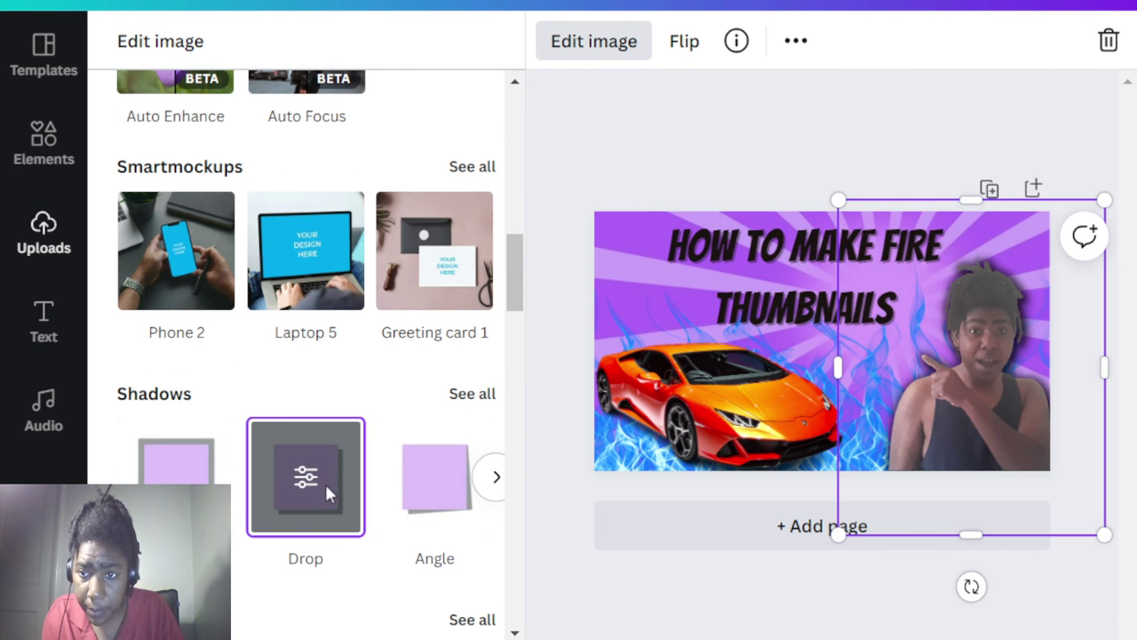
- Raise the drop shadow offset to 3, tilt its angle, and make the shadow white
left_click(307, 484)
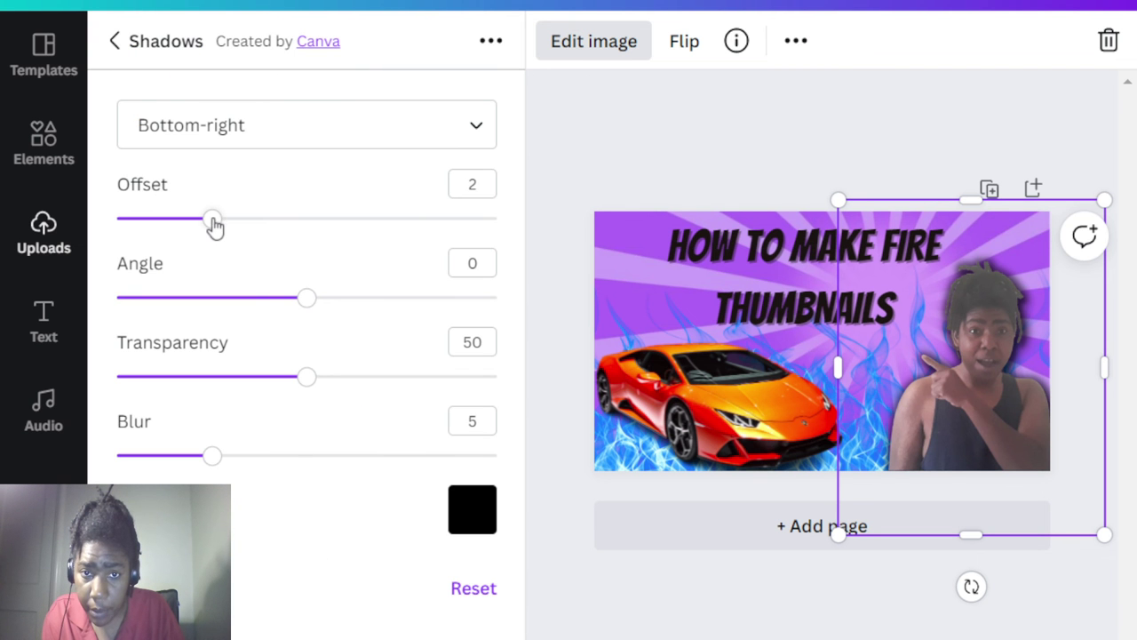
left_click_drag(213, 222, 258, 224)
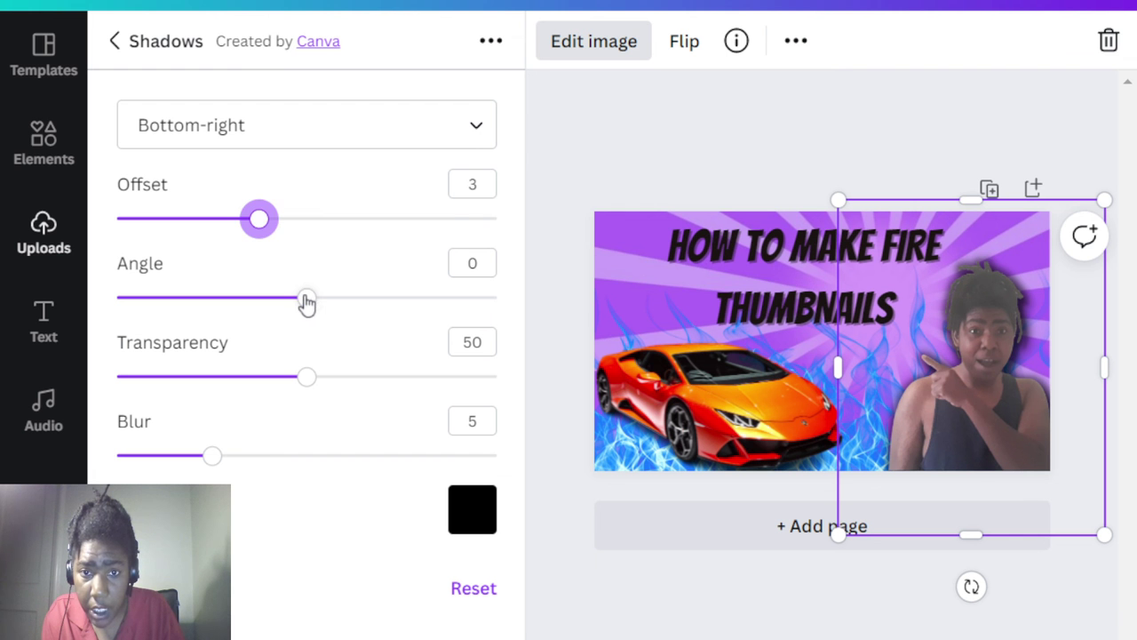
left_click_drag(306, 303, 247, 303)
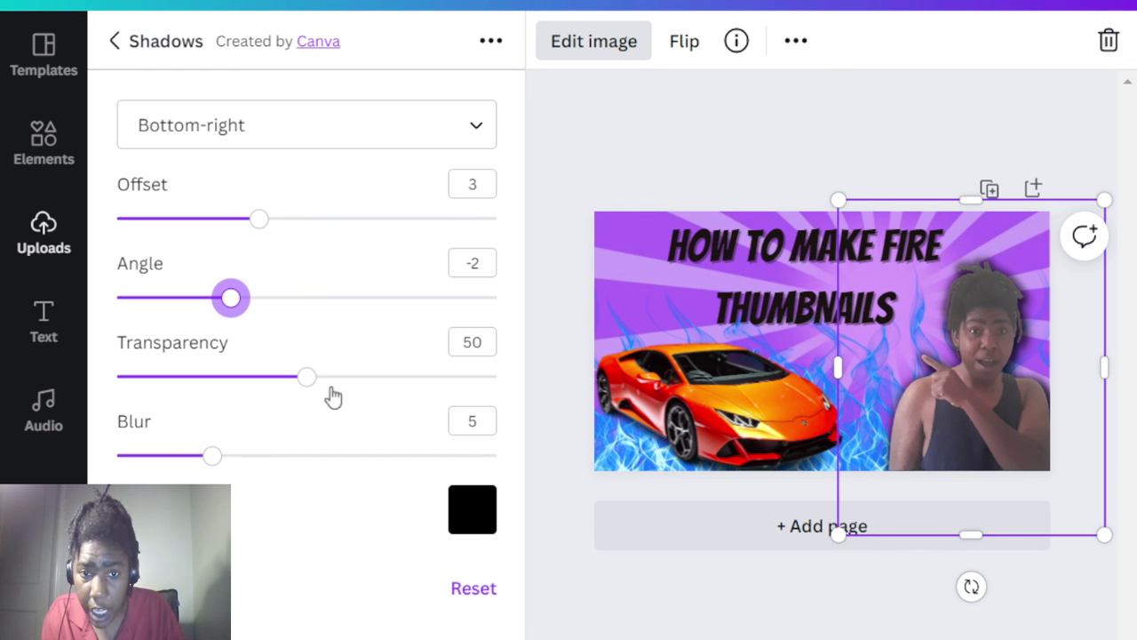
left_click(468, 507)
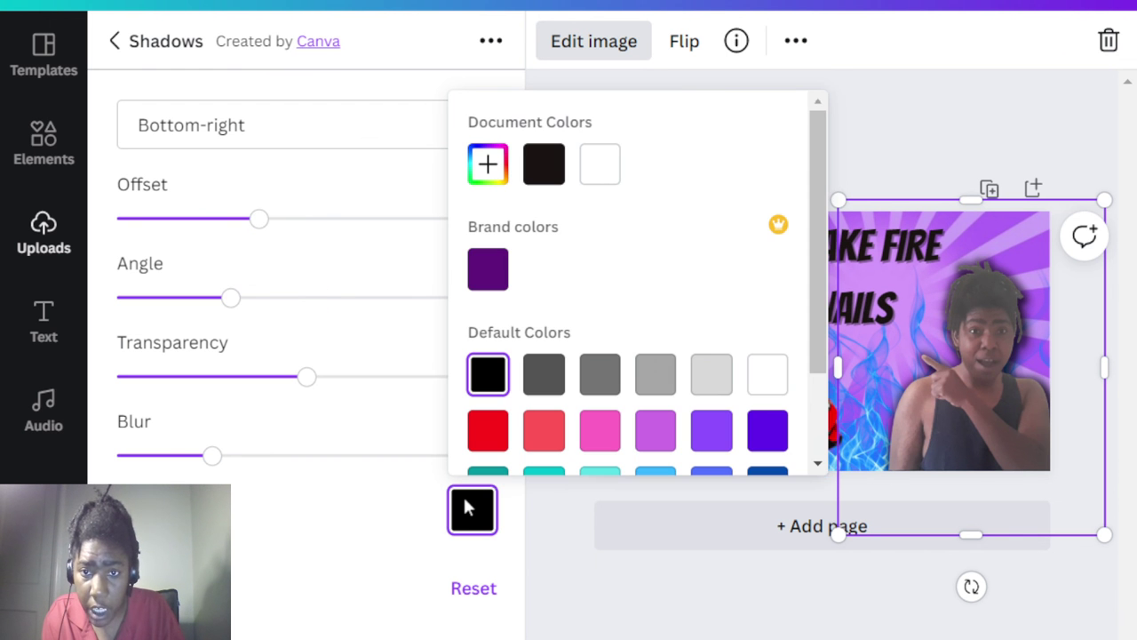
left_click(597, 171)
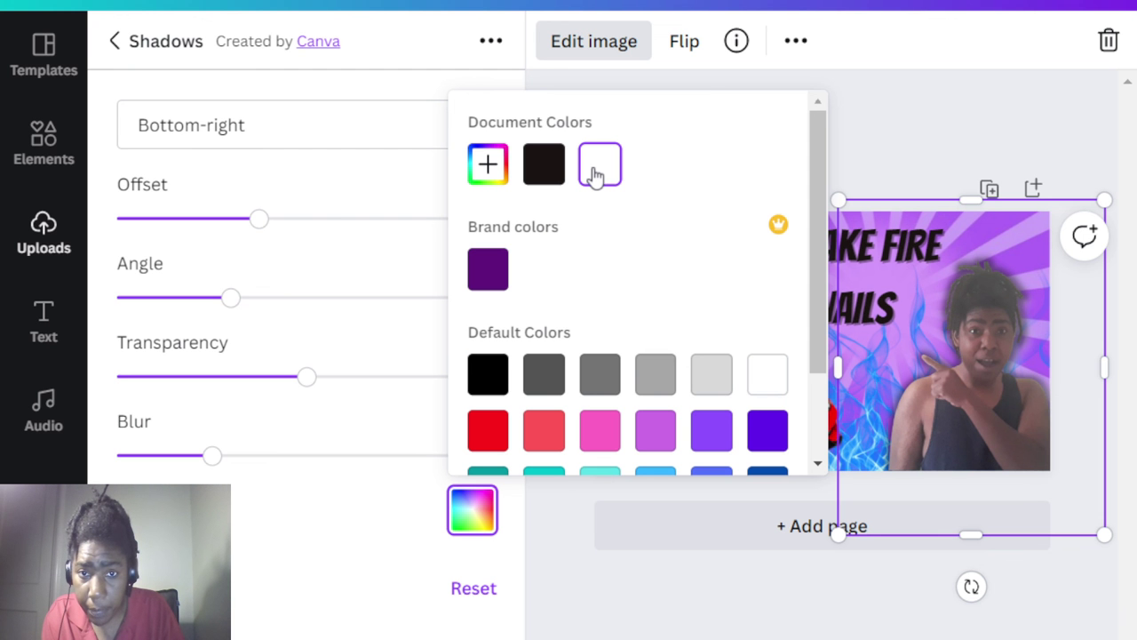
left_click(258, 221)
- Tweak the shadow offset, angle and blur, and cast it toward the Top-right
left_click_drag(270, 228, 286, 228)
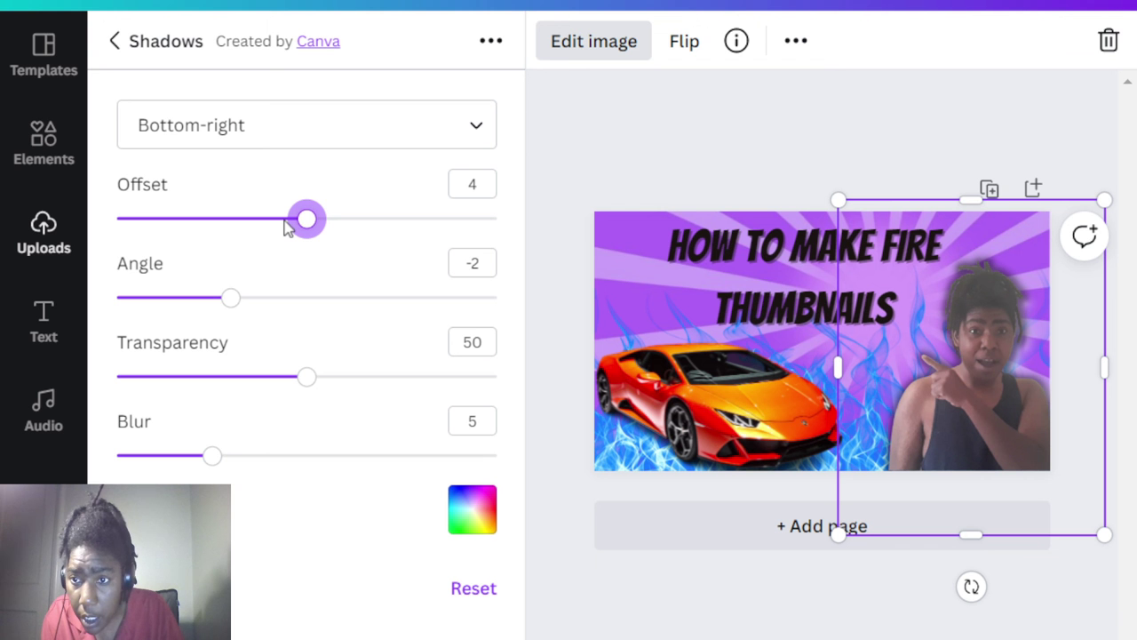
left_click(229, 298)
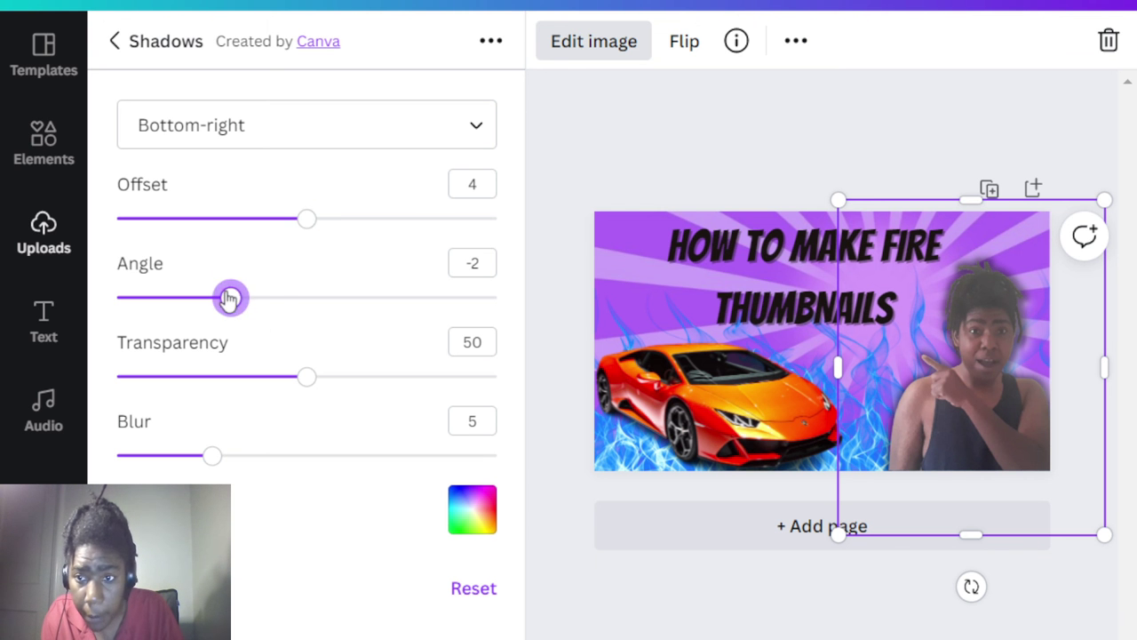
left_click_drag(229, 299, 191, 298)
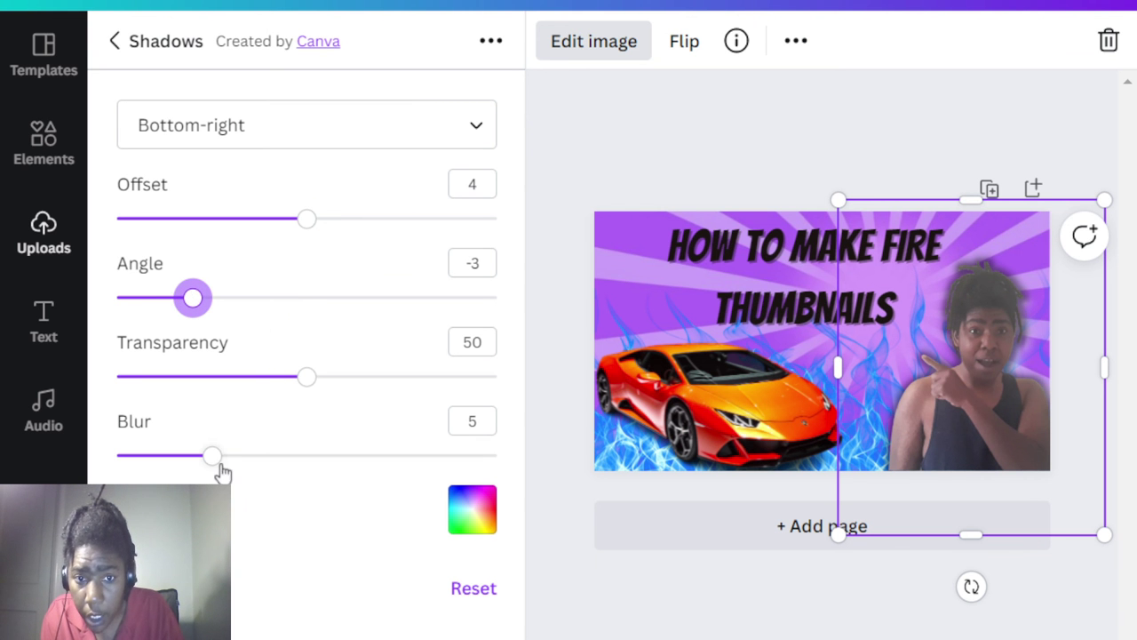
left_click_drag(213, 462, 250, 455)
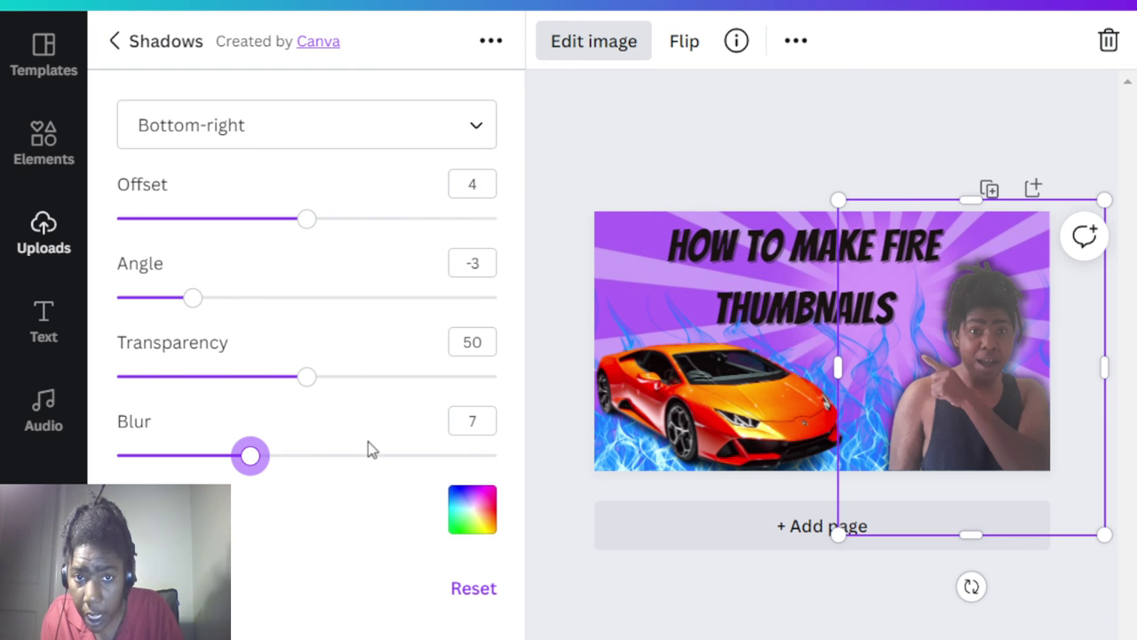
left_click(424, 133)
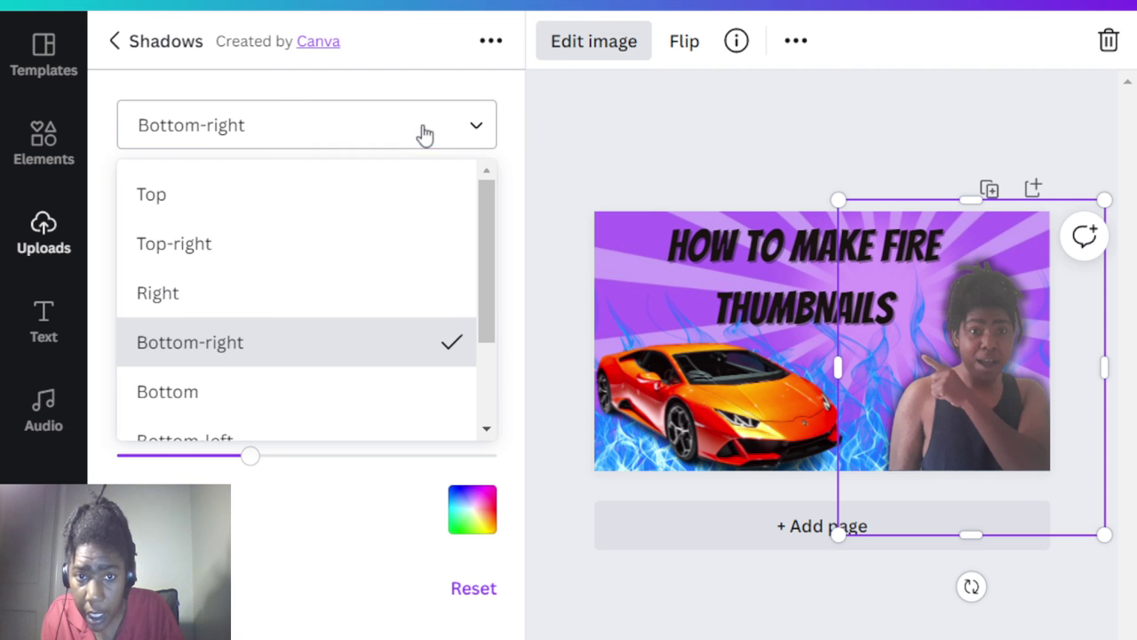
left_click(377, 260)
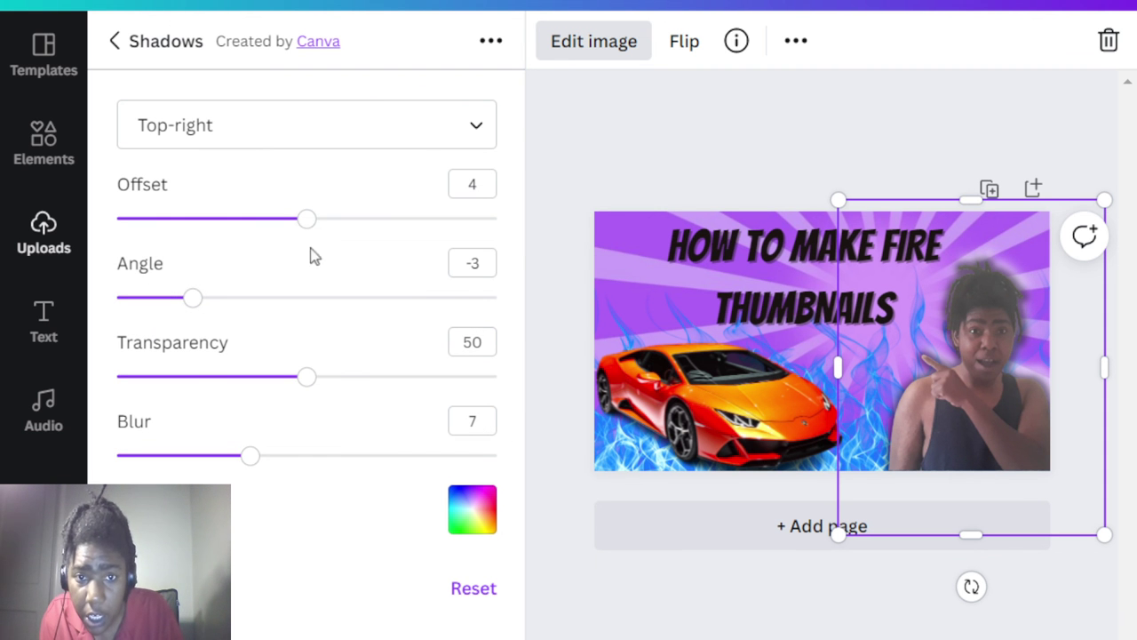
- Finalise the drop shadow at offset 3, transparency 79 and blur 3
left_click_drag(296, 221, 262, 223)
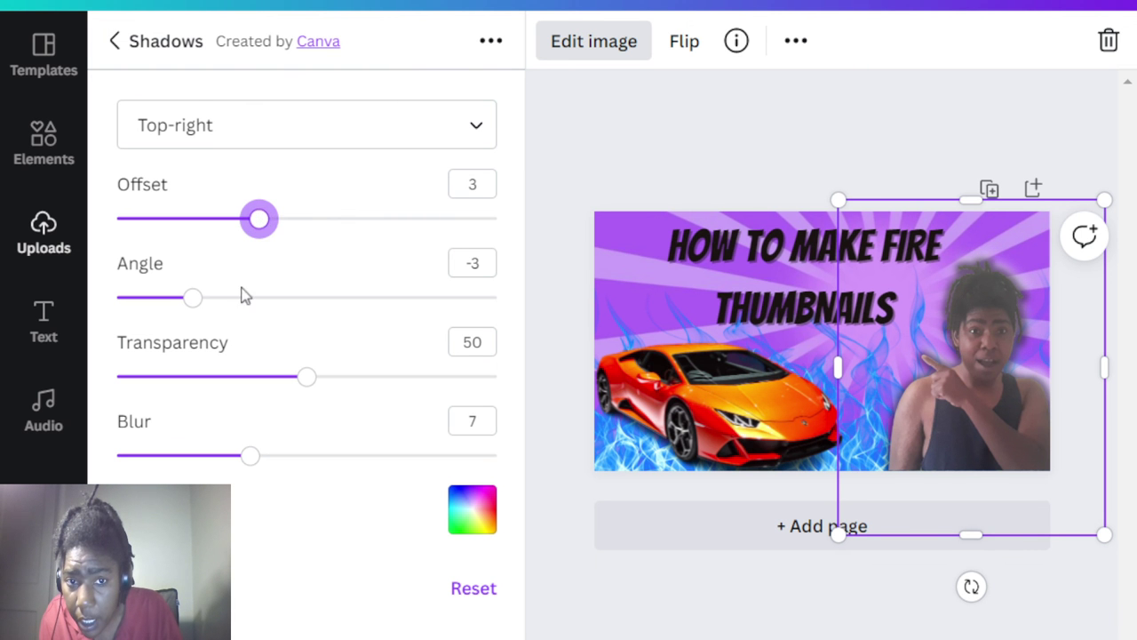
left_click(304, 379)
left_click_drag(286, 380, 419, 375)
left_click_drag(250, 456, 175, 458)
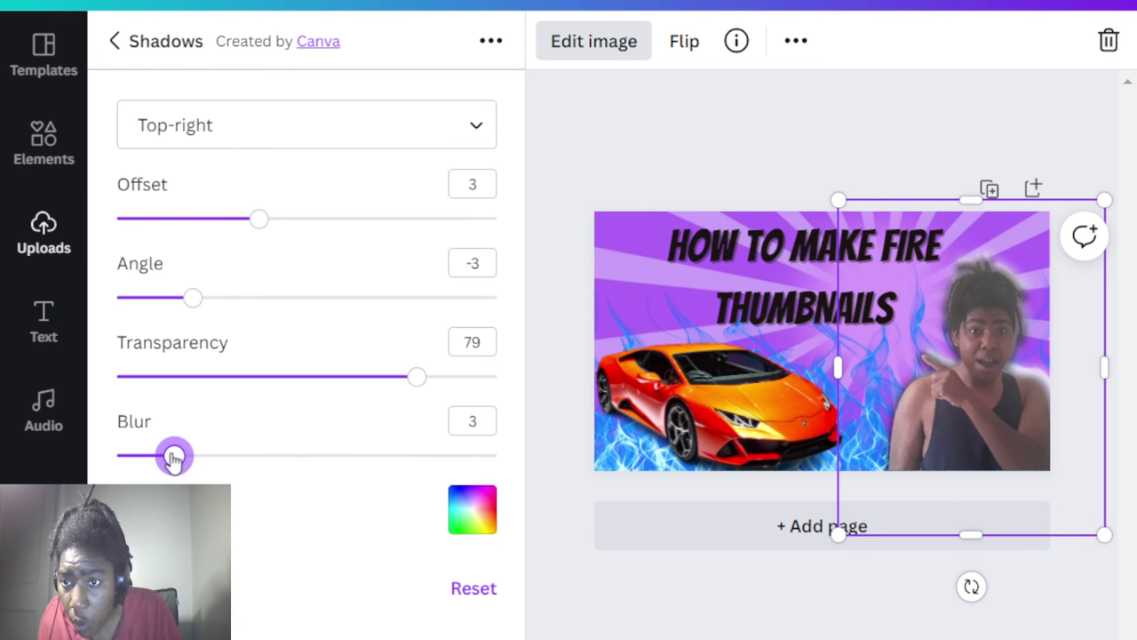
- Recolour the presenter's drop shadow orange from Default Colors, after briefly trying red
left_click(470, 505)
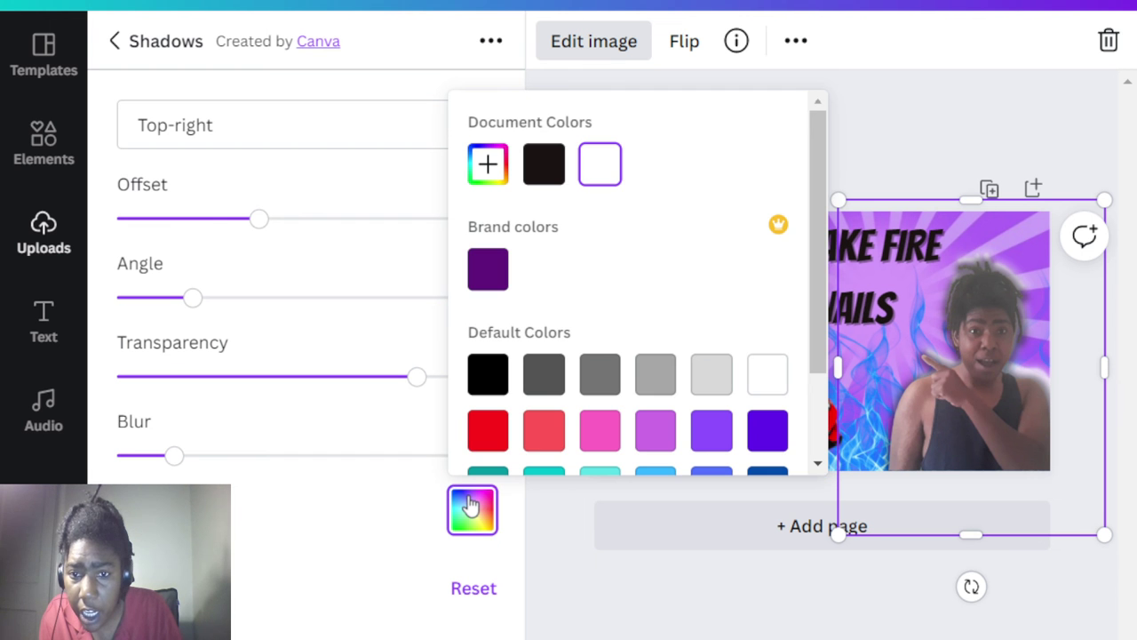
left_click(486, 431)
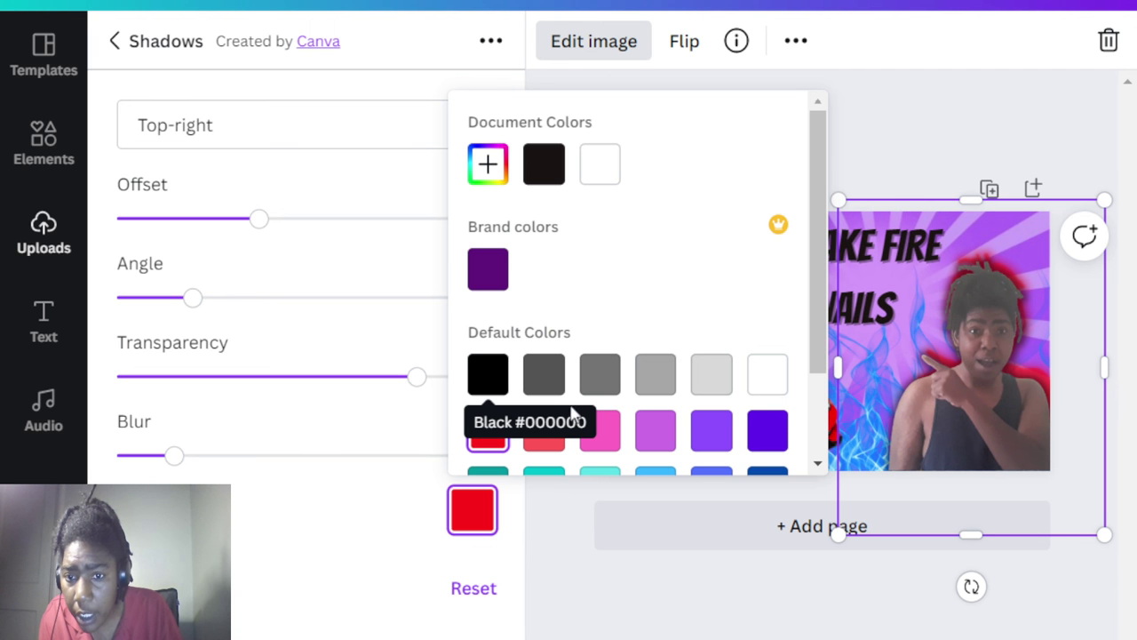
scroll(746, 300, "down", 1)
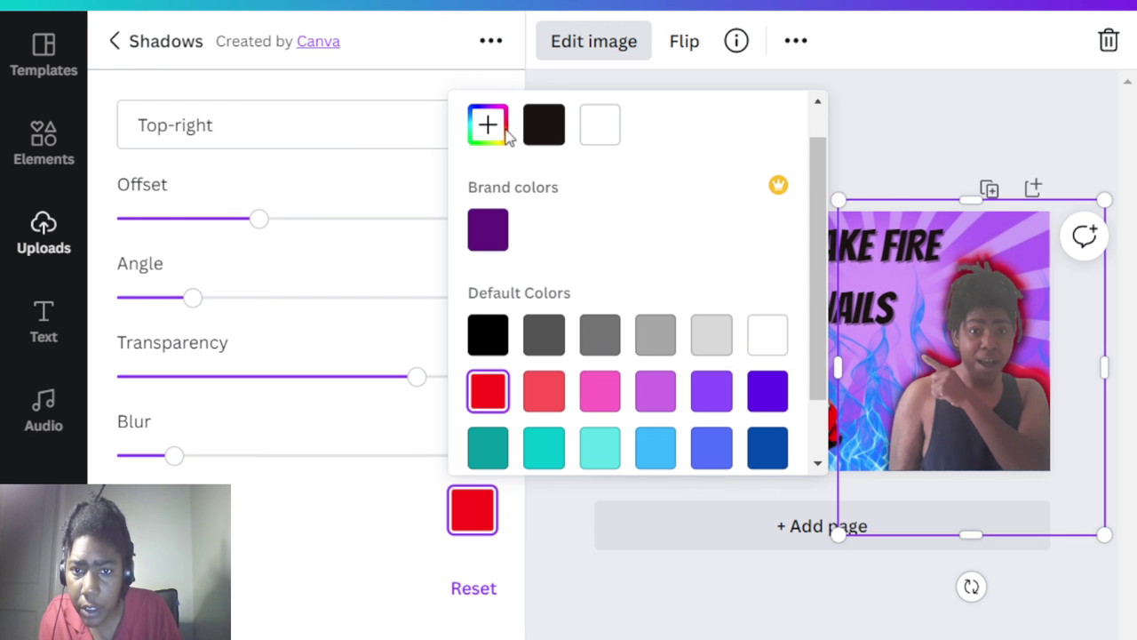
scroll(630, 249, "down", 1)
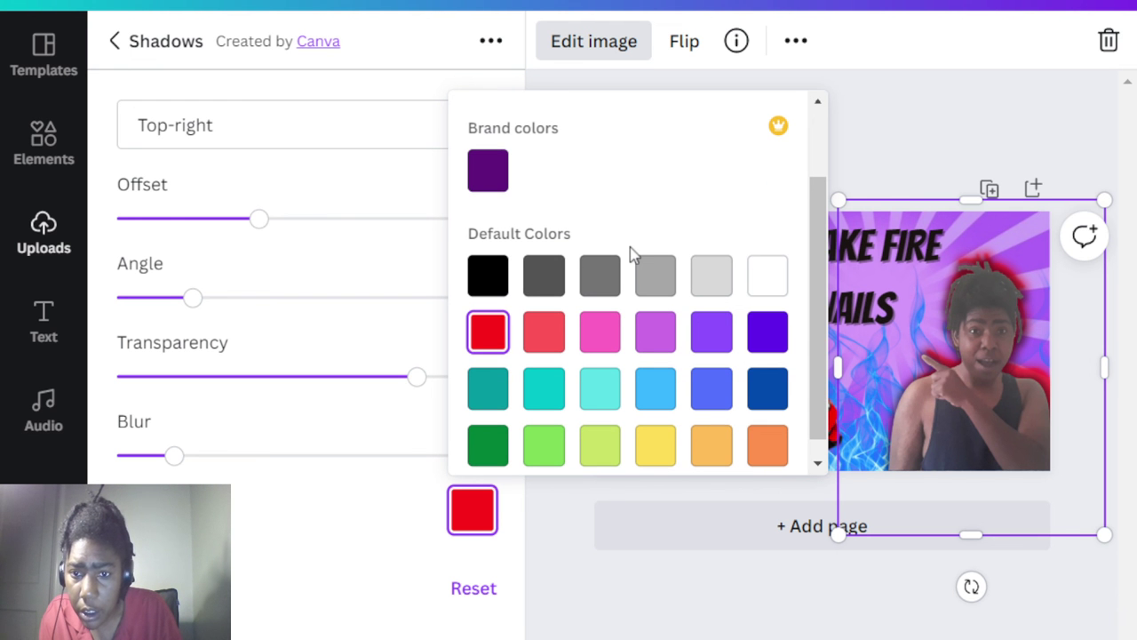
left_click(769, 449)
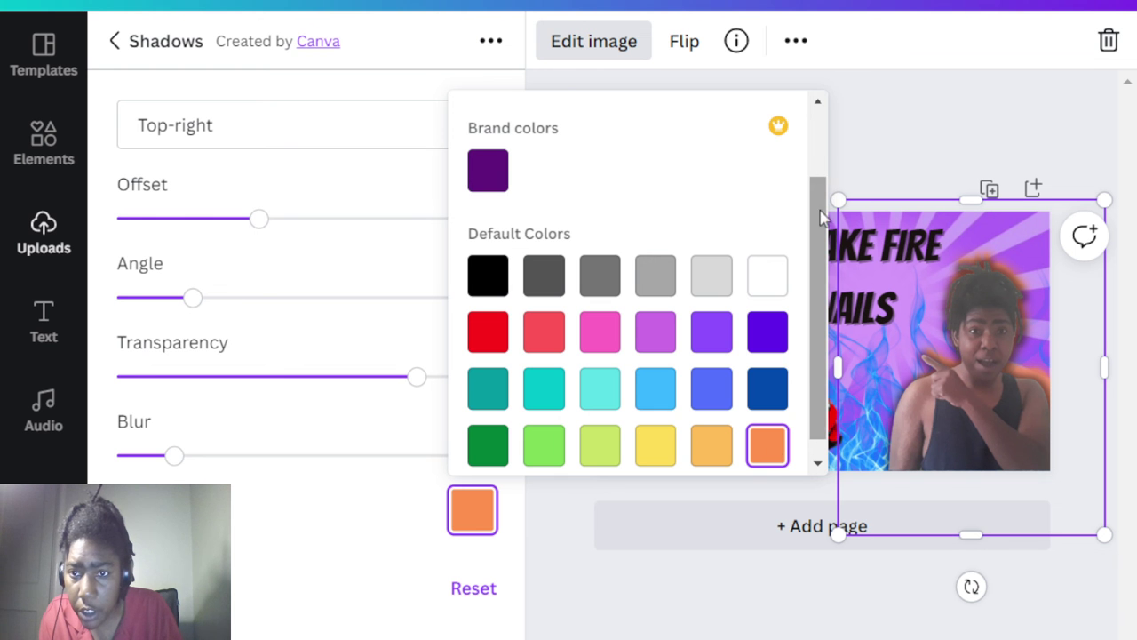
left_click(898, 140)
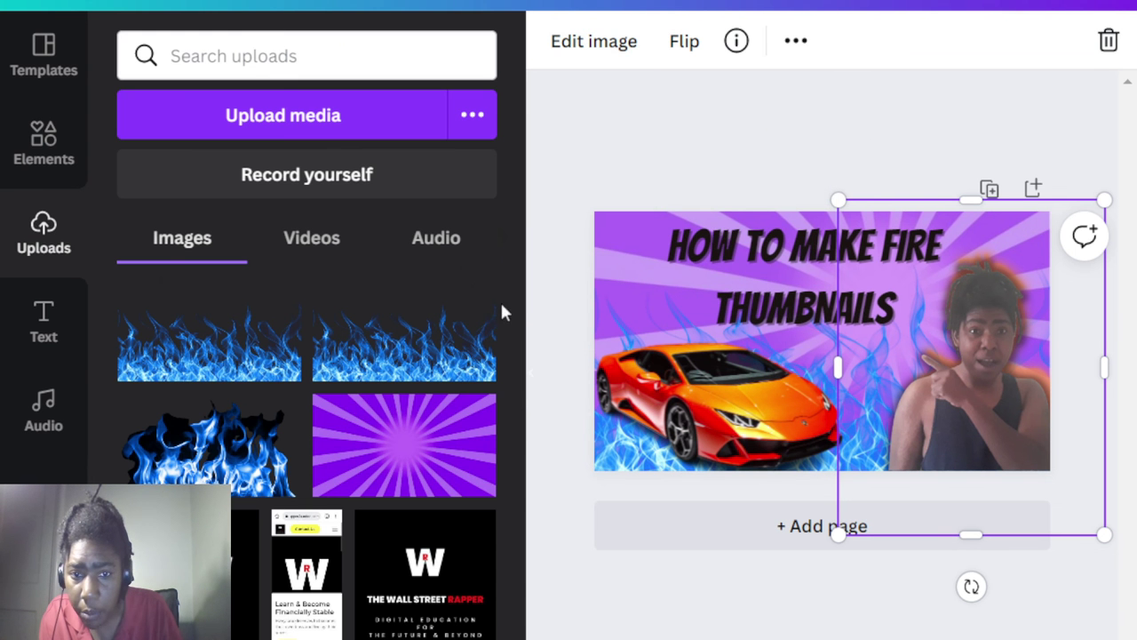
- Try a Drop shadow on the presenter photo, adjusting its offset between 3 and 4
left_click(565, 50)
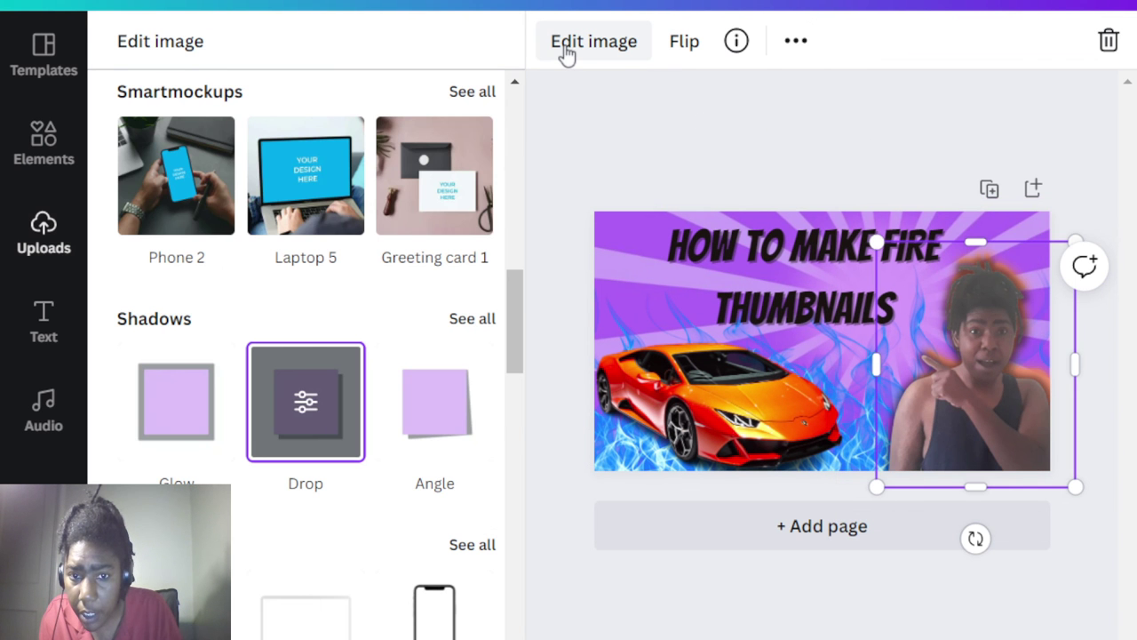
left_click(324, 402)
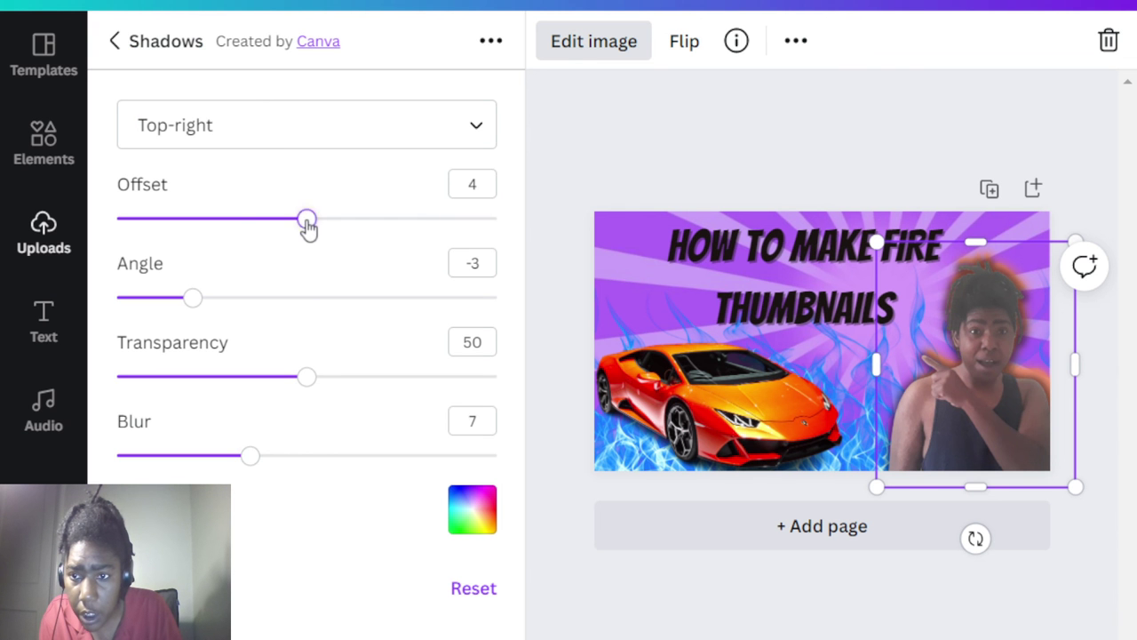
left_click_drag(306, 225, 269, 232)
left_click_drag(250, 238, 304, 230)
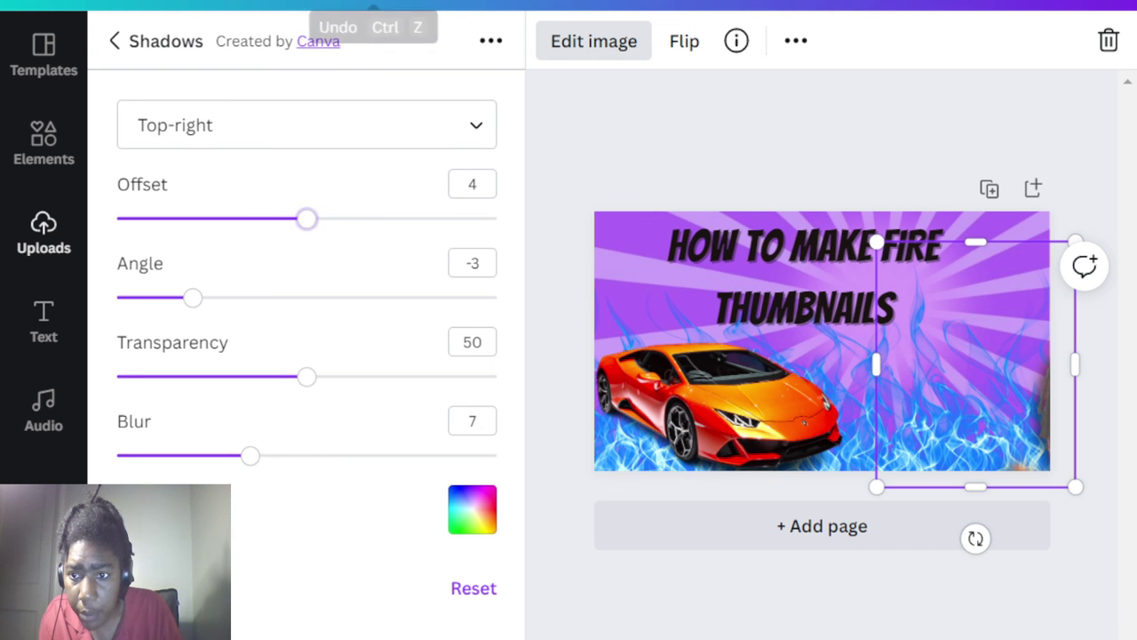
- Undo the recent photo edits, then delete the presenter photo from the thumbnail
key("ctrl+z")
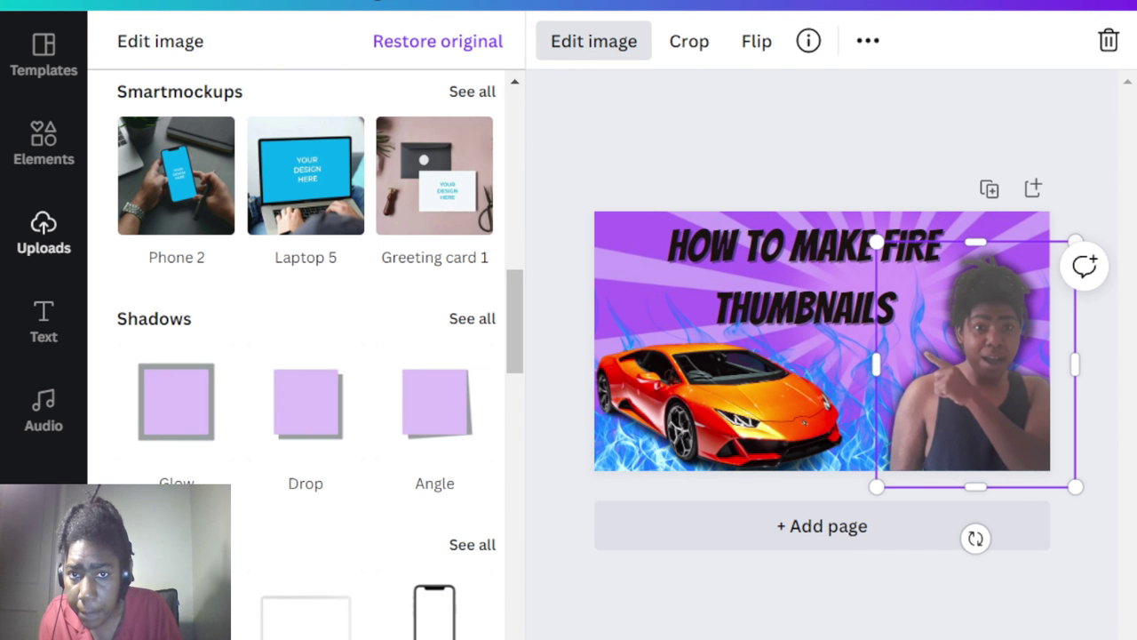
key("ctrl+z")
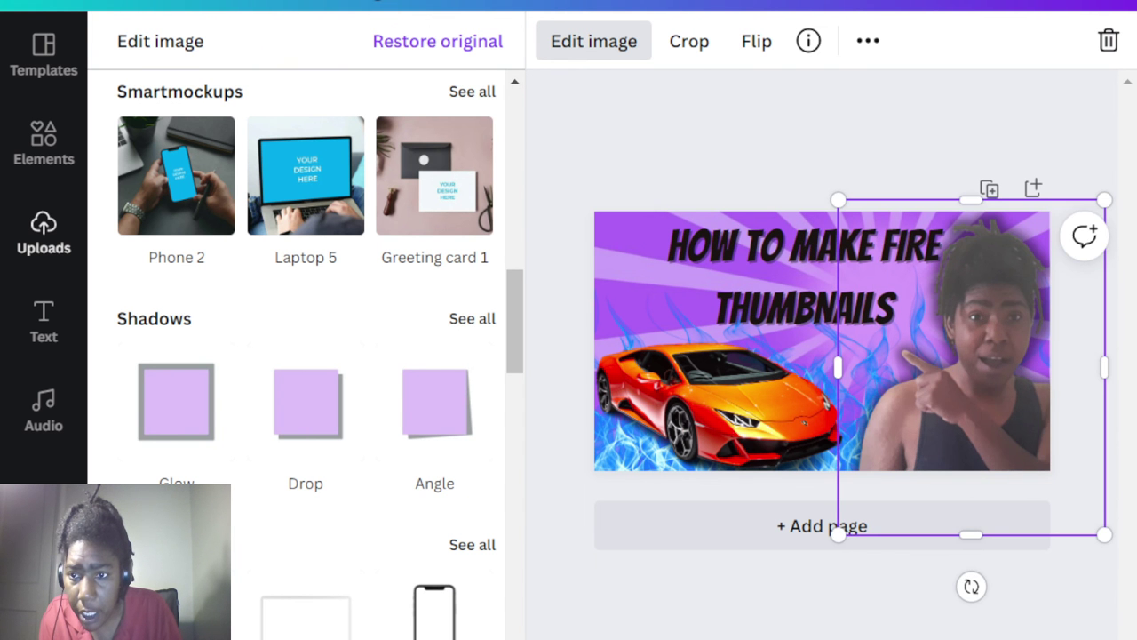
key("ctrl+z")
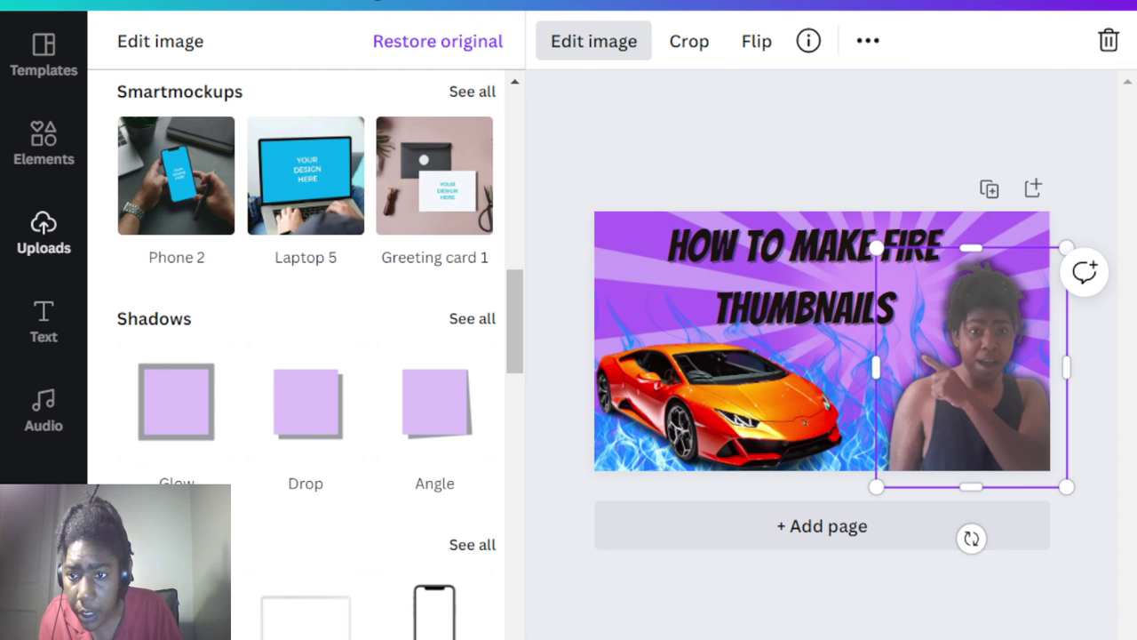
key("ctrl+z")
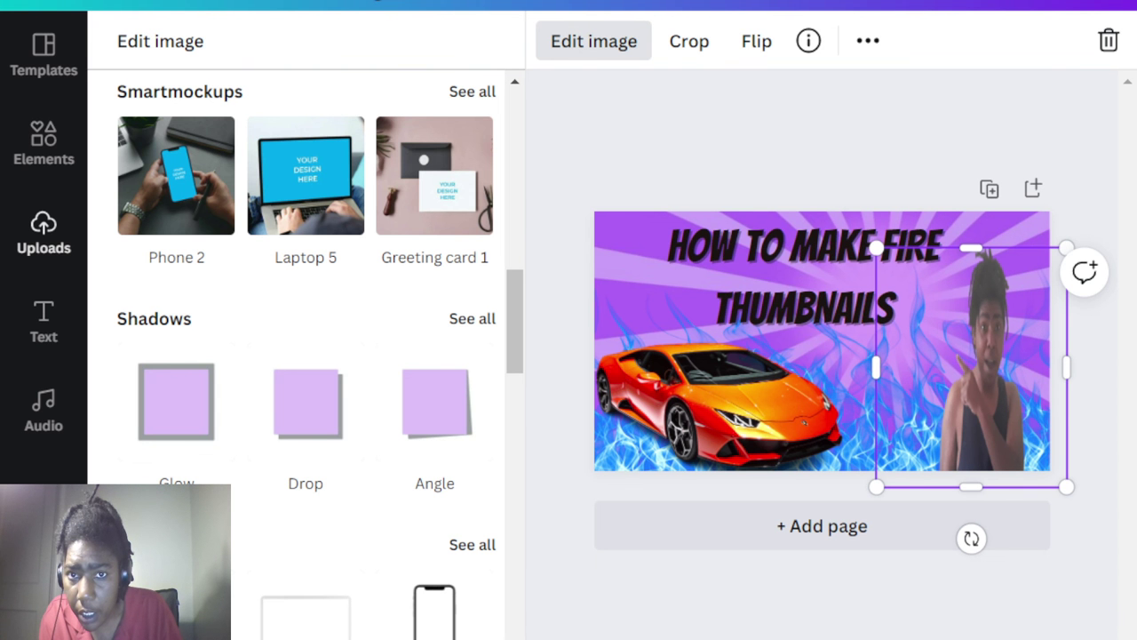
key("ctrl+shift+z")
key("ctrl+z")
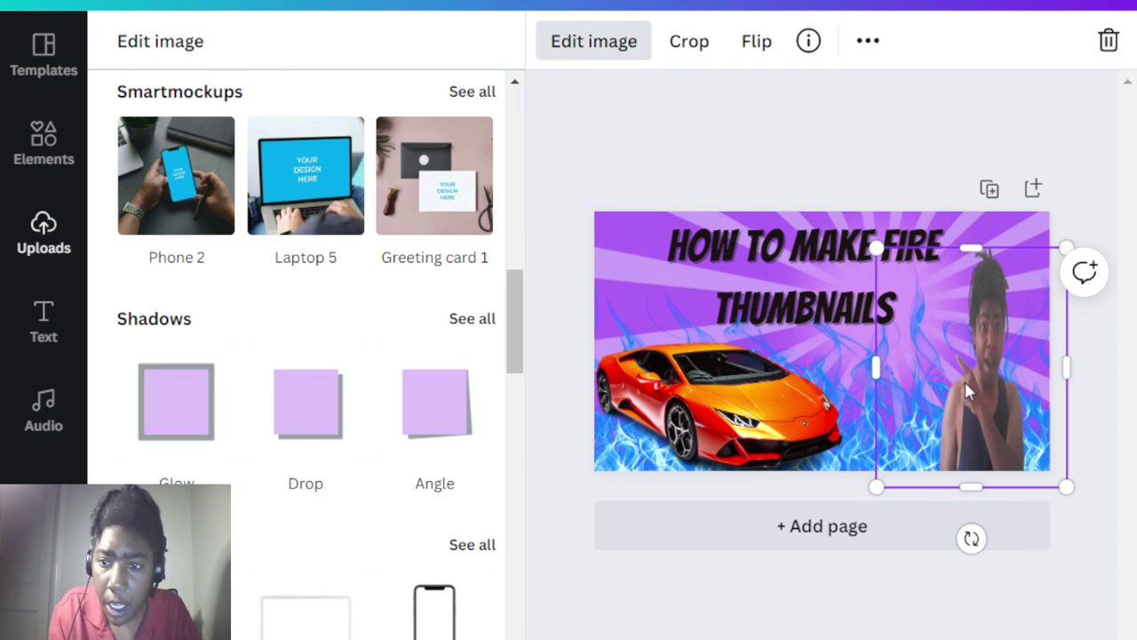
key("Delete")
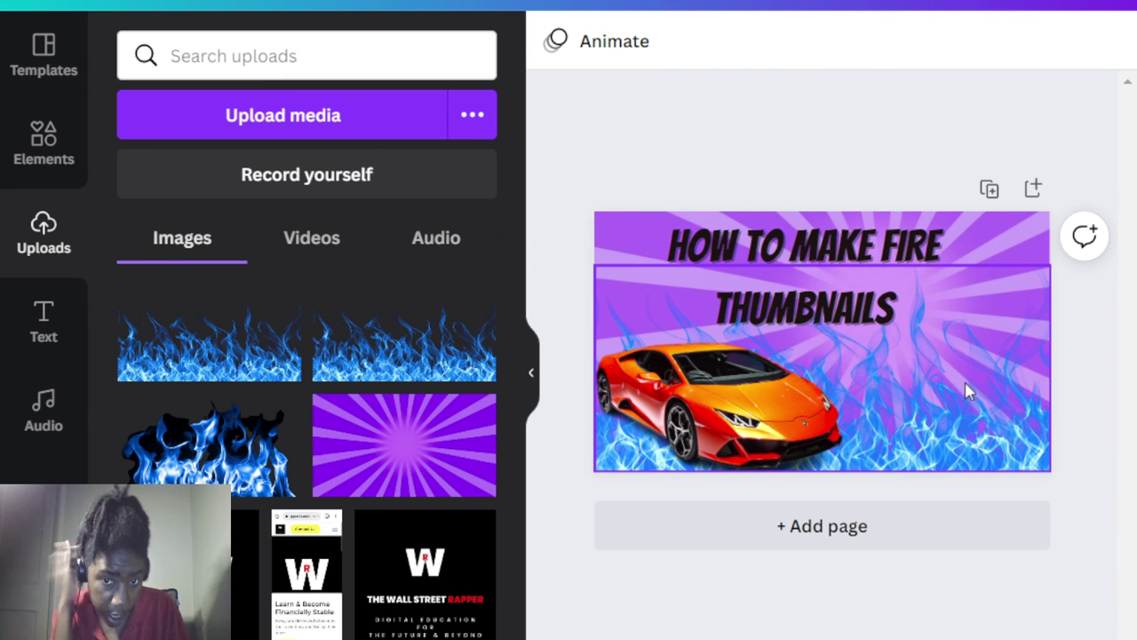
key("Escape")
- Insert the person cut-out from Uploads, enlarge it and place it right of the car
scroll(332, 504, "down", 4)
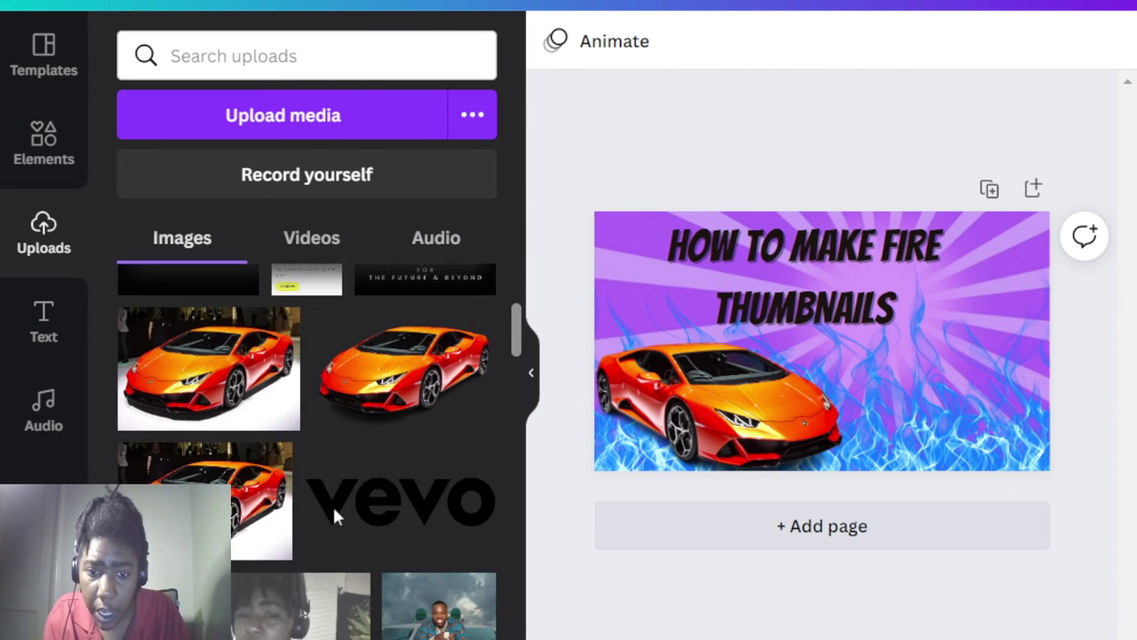
scroll(334, 512, "down", 5)
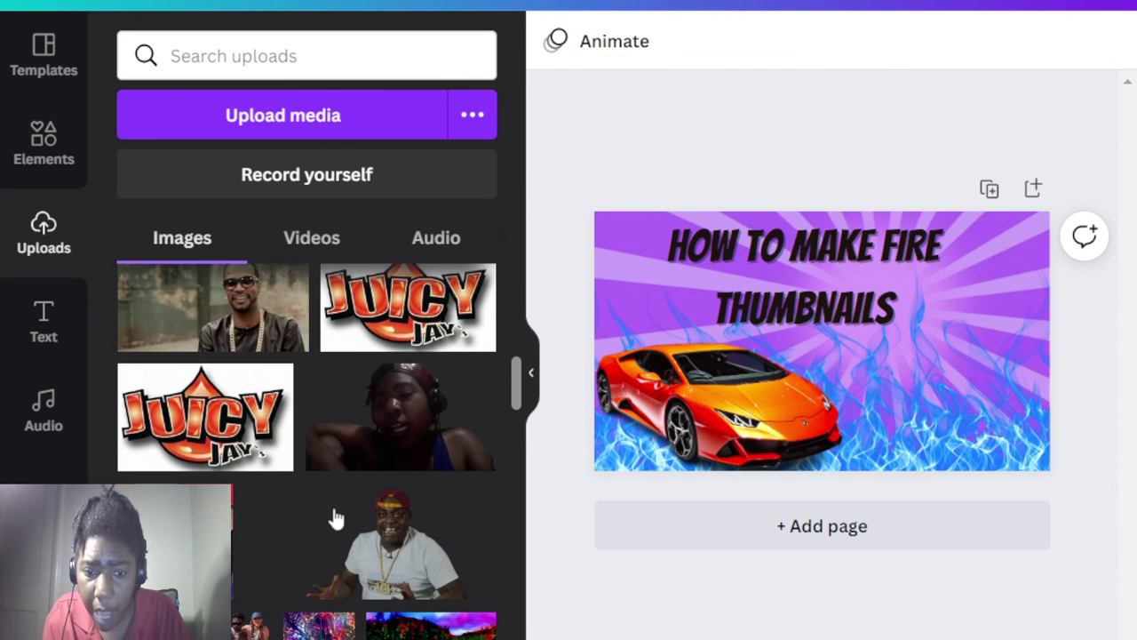
scroll(335, 519, "down", 3)
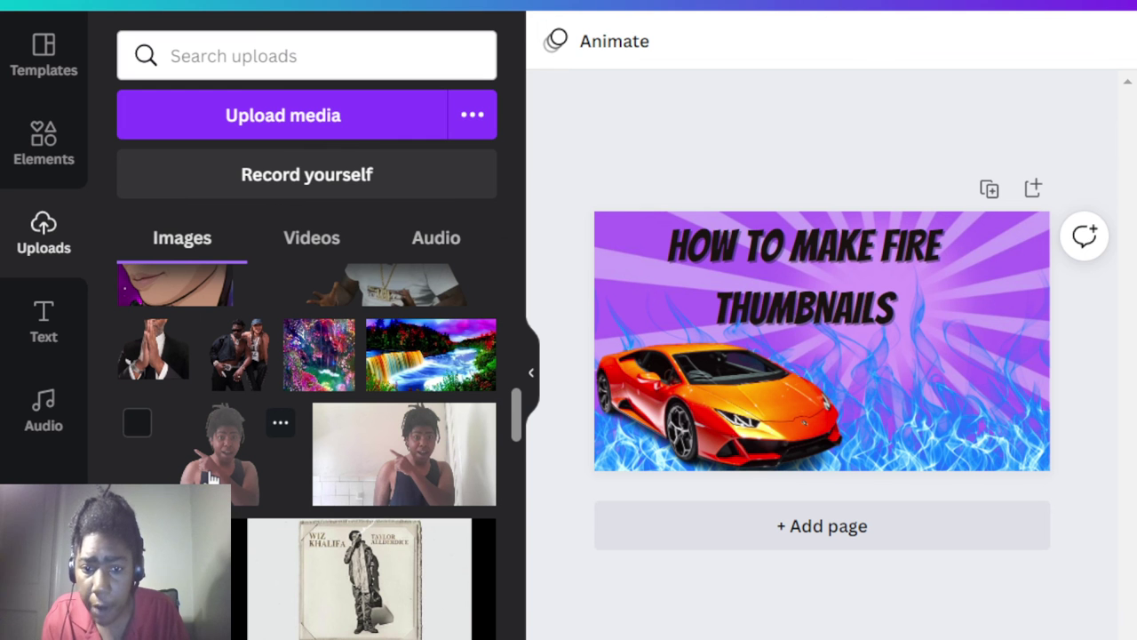
left_click(212, 478)
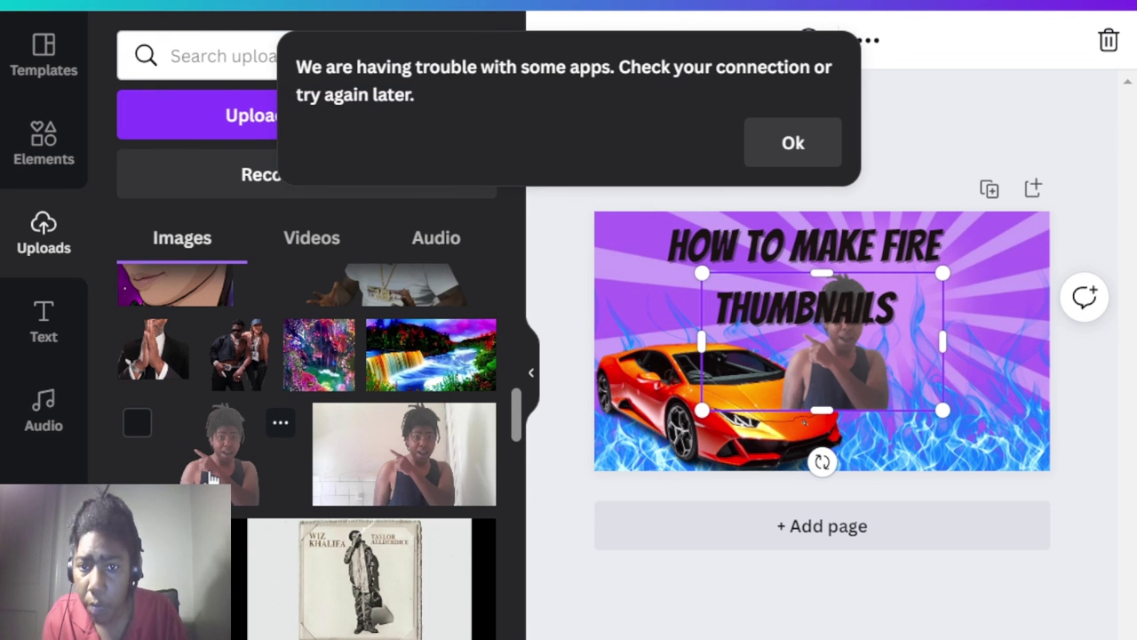
left_click(791, 146)
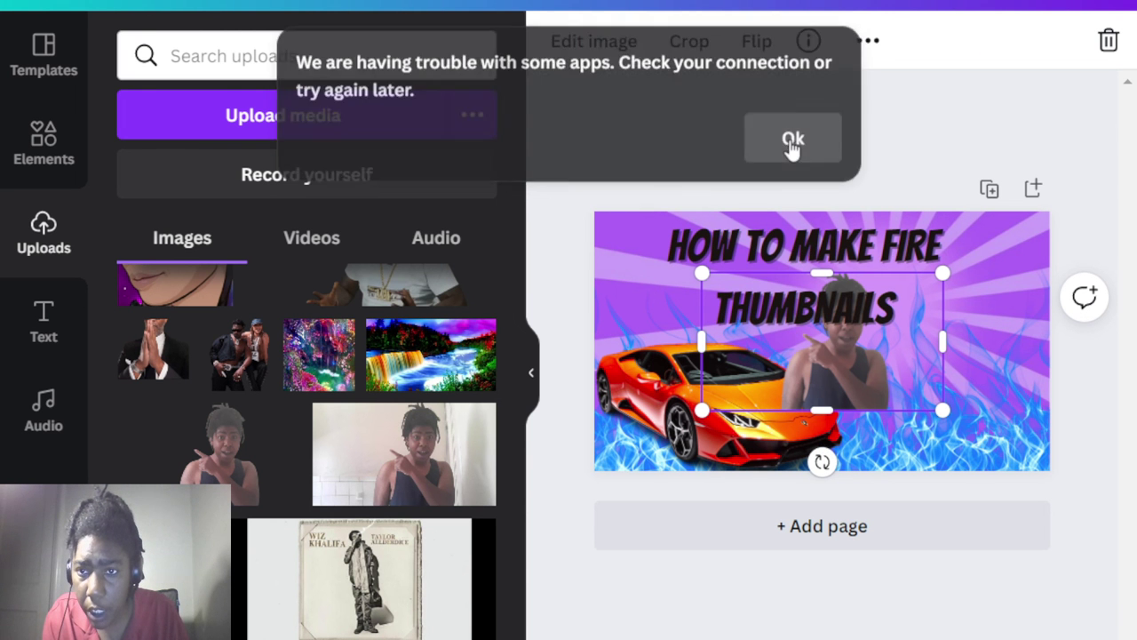
left_click_drag(877, 373, 1020, 429)
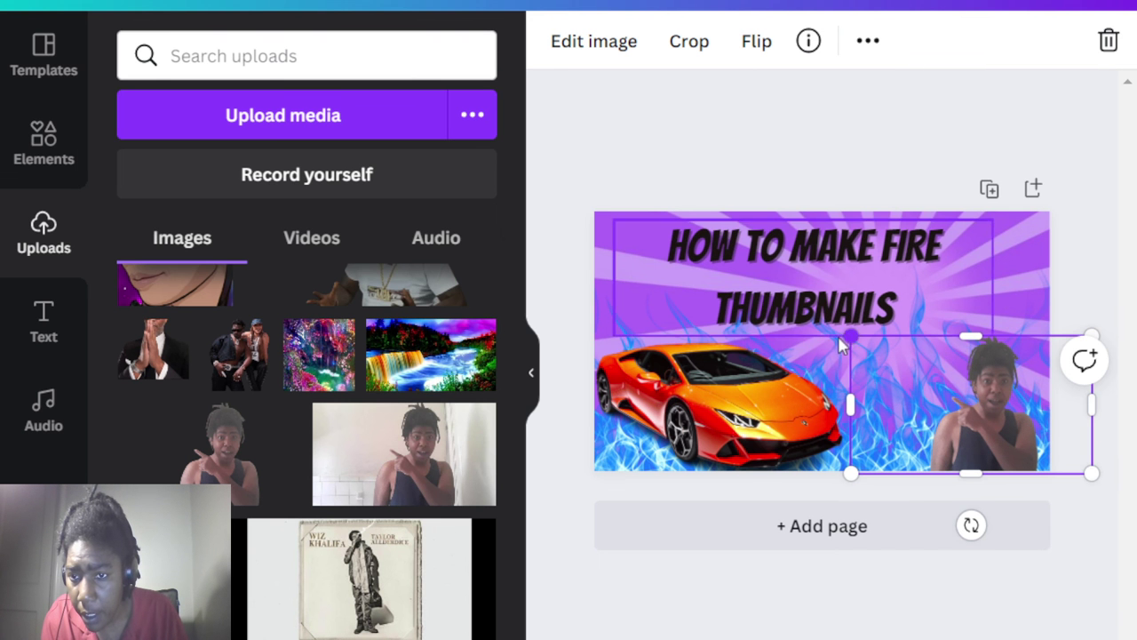
left_click_drag(850, 338, 726, 265)
left_click_drag(967, 414, 1000, 406)
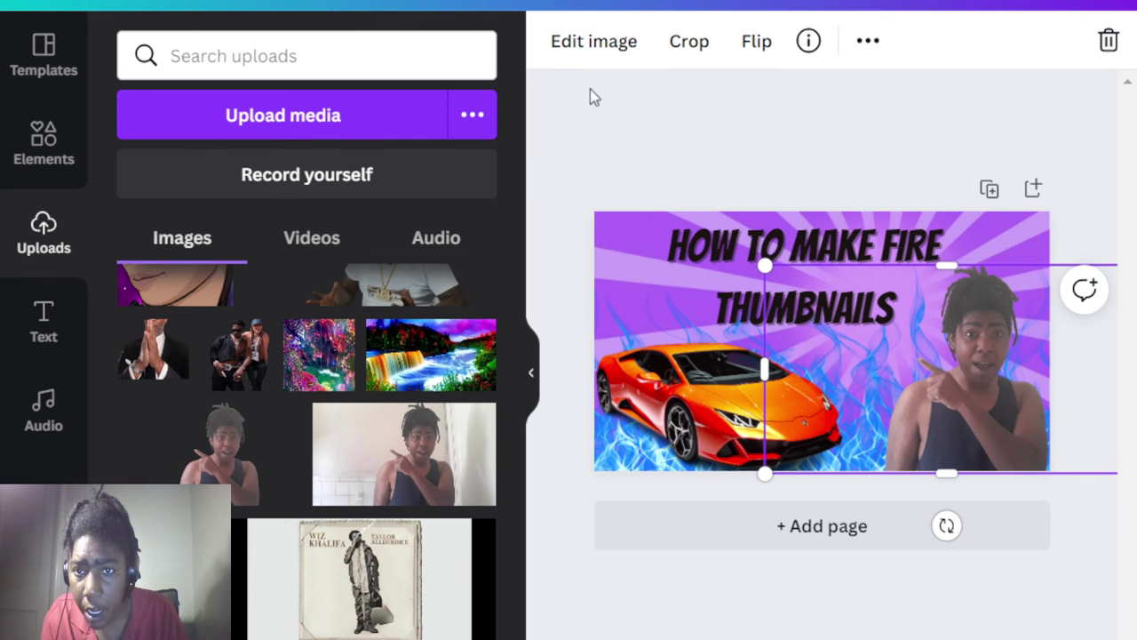
- Apply a Glow shadow to the person cut-out and make its colour white
left_click(560, 44)
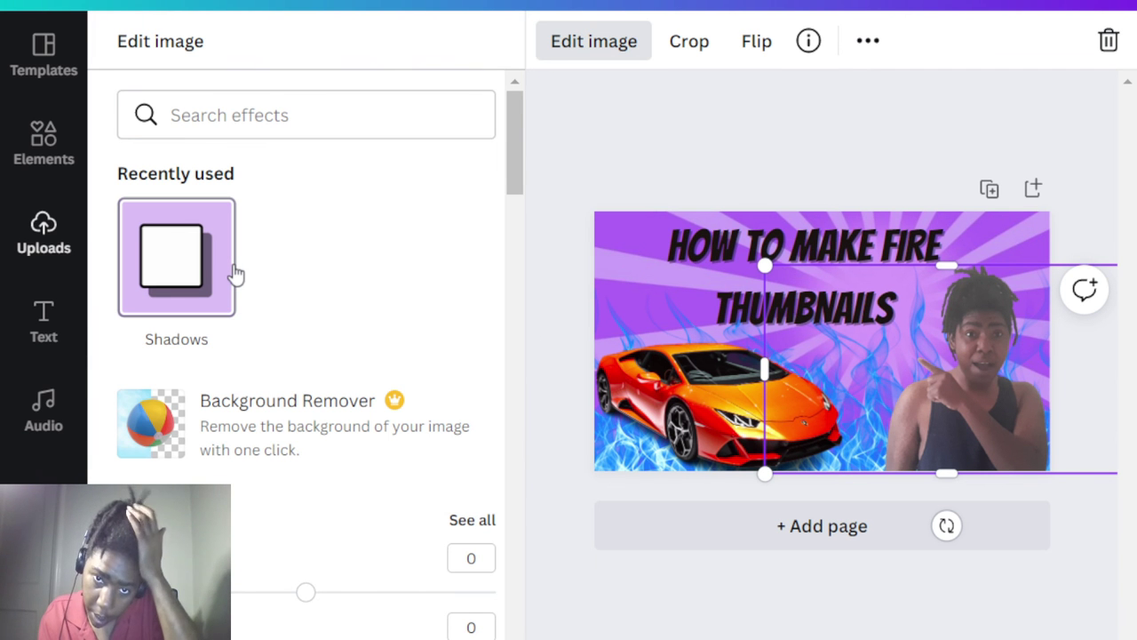
scroll(234, 272, "down", 2)
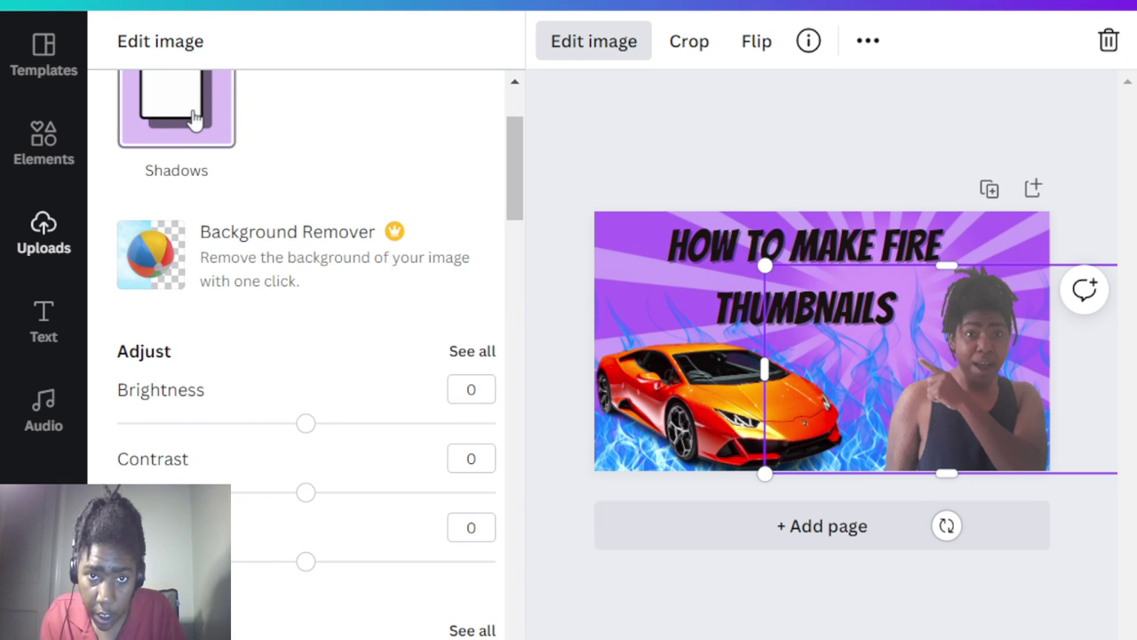
left_click(220, 120)
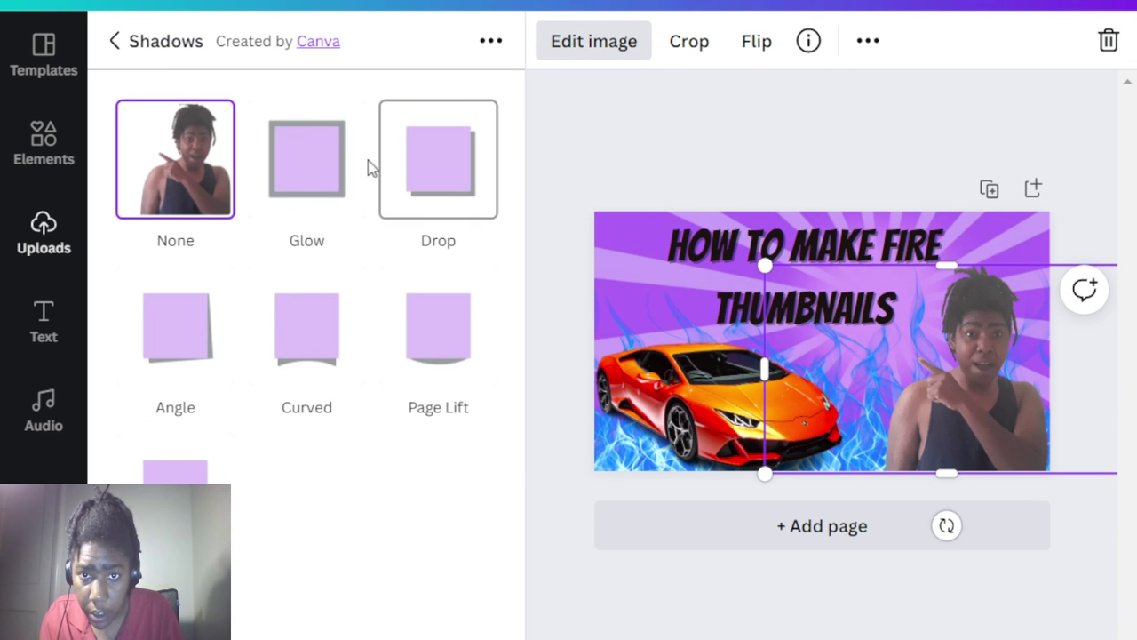
left_click(329, 173)
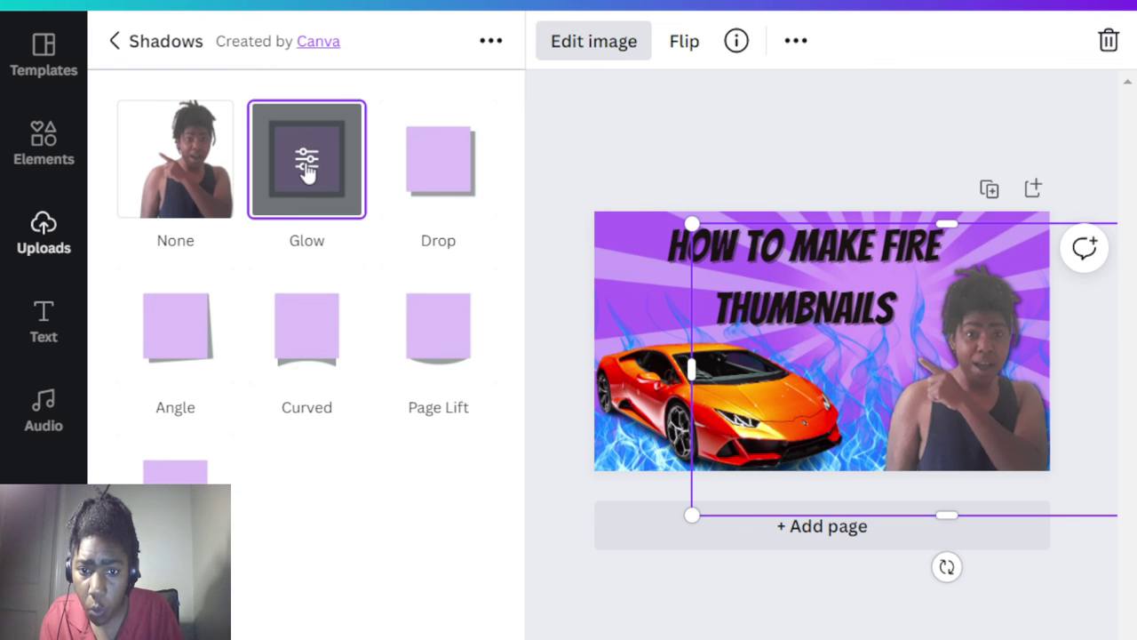
left_click(306, 169)
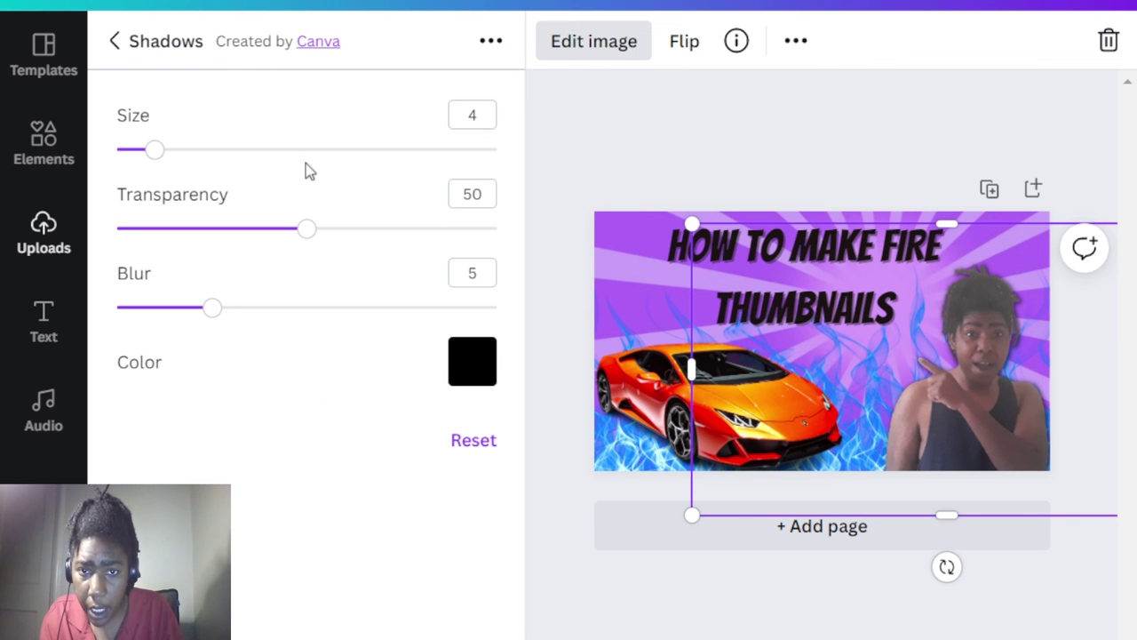
left_click(480, 360)
left_click(767, 247)
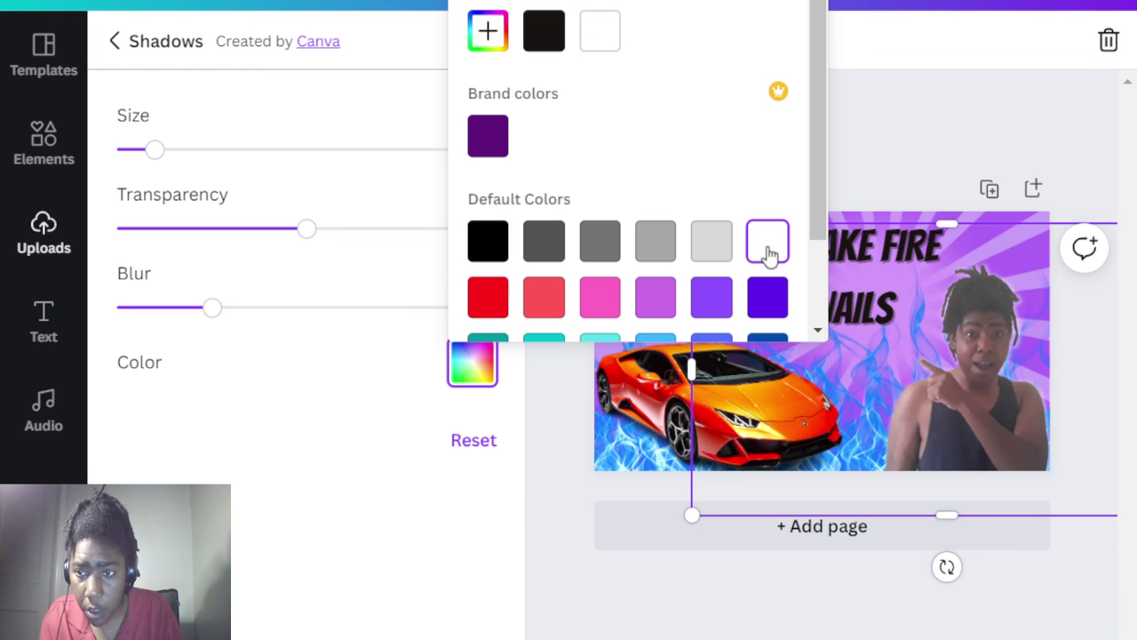
left_click(371, 355)
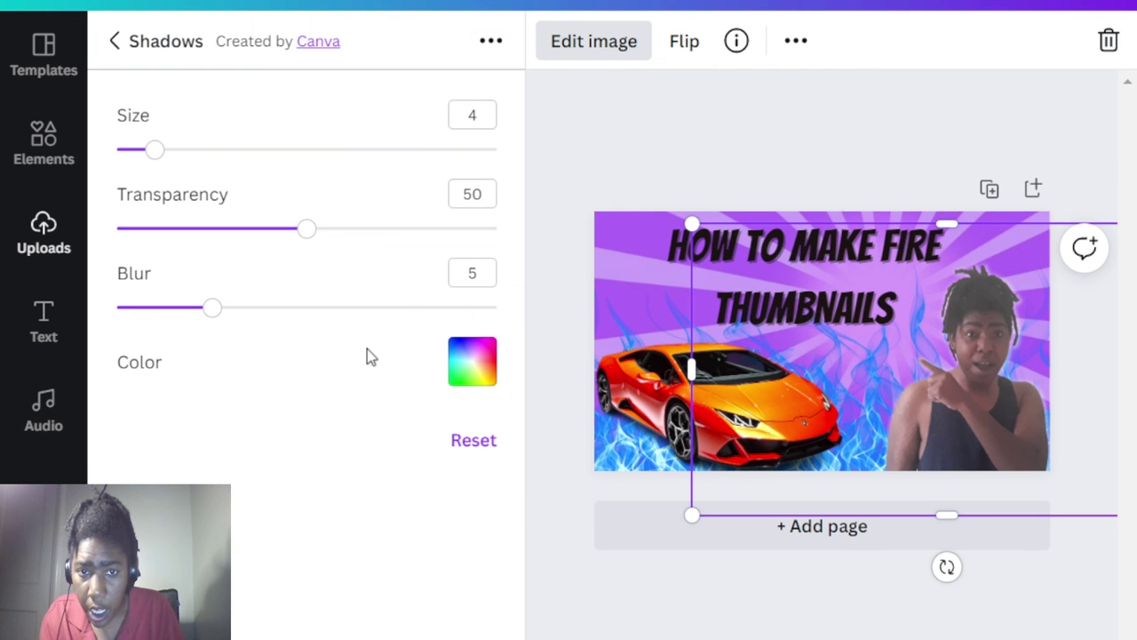
- Set the glow to transparency 86, blur 2 and size 12
left_click_drag(302, 230, 443, 228)
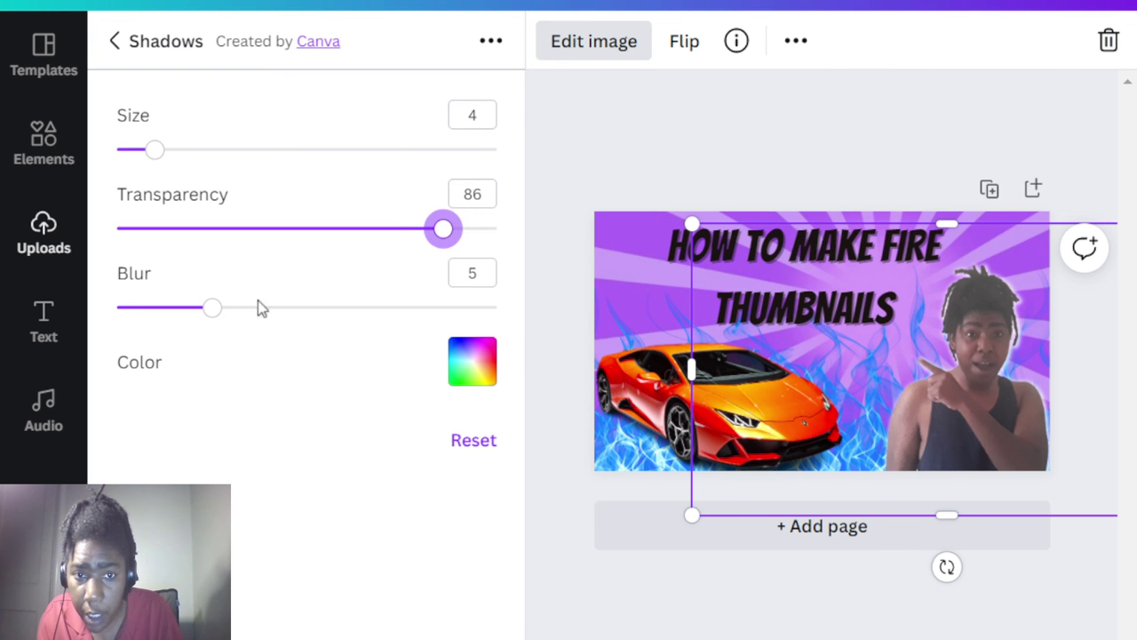
left_click_drag(212, 311, 155, 296)
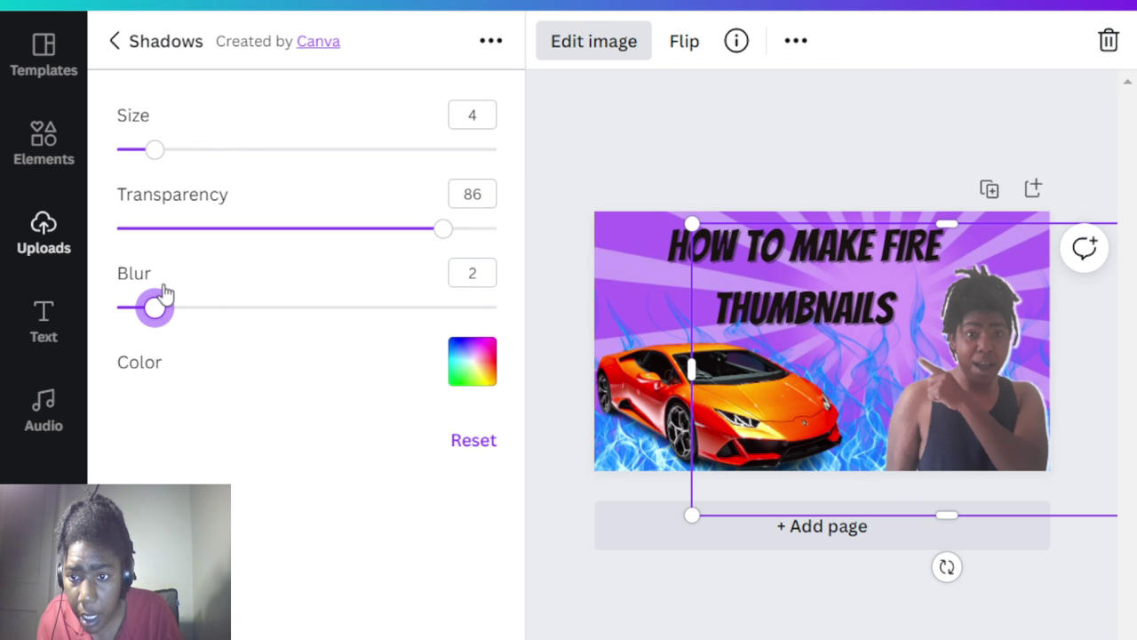
left_click_drag(153, 152, 233, 152)
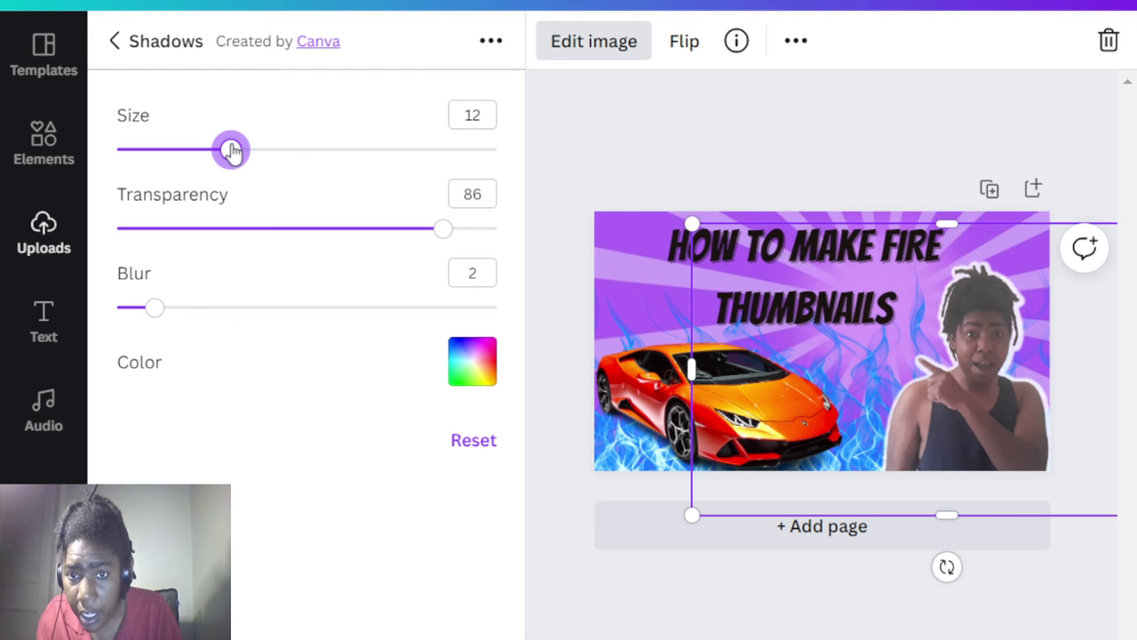
left_click_drag(233, 152, 233, 151)
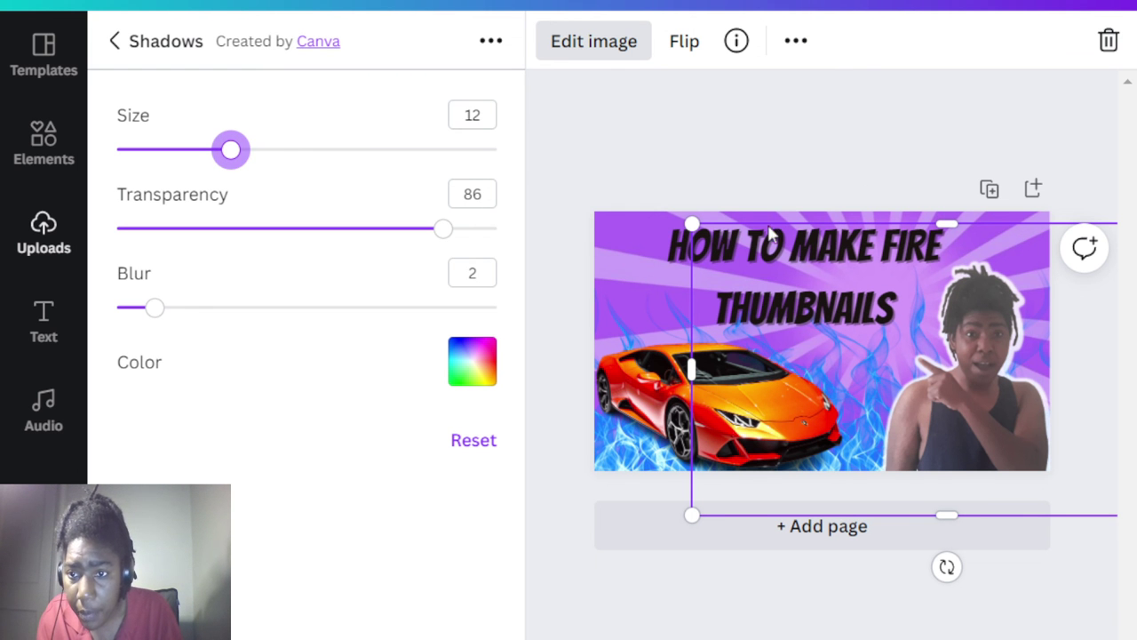
left_click(880, 141)
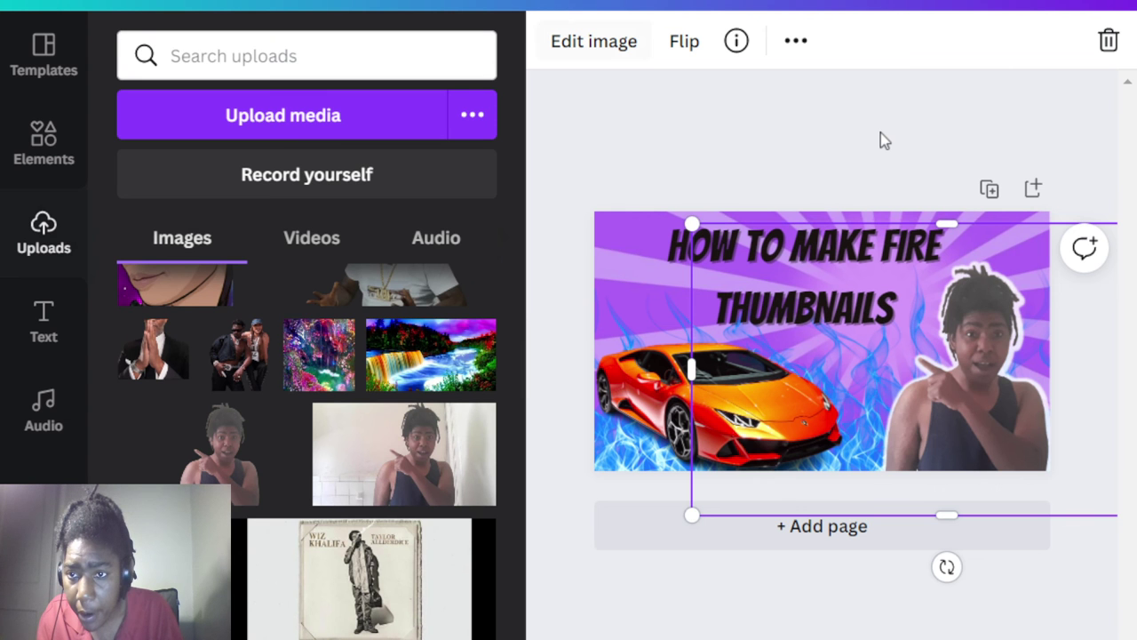
- Select the orange car and apply a Glow shadow to it
left_click(942, 106)
left_click(756, 419)
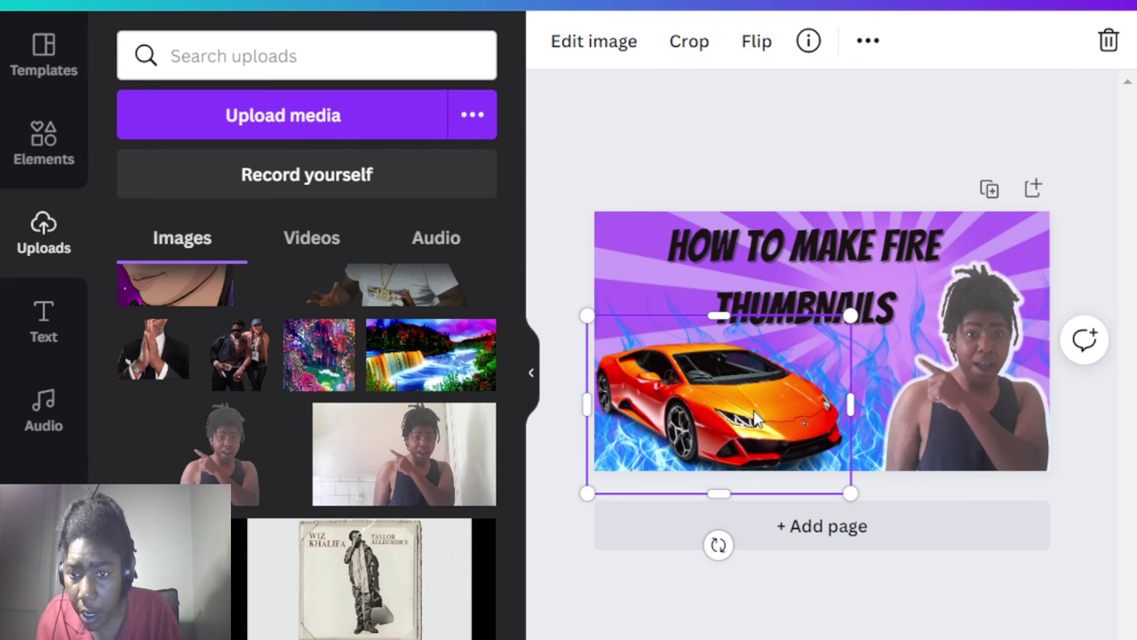
left_click(811, 147)
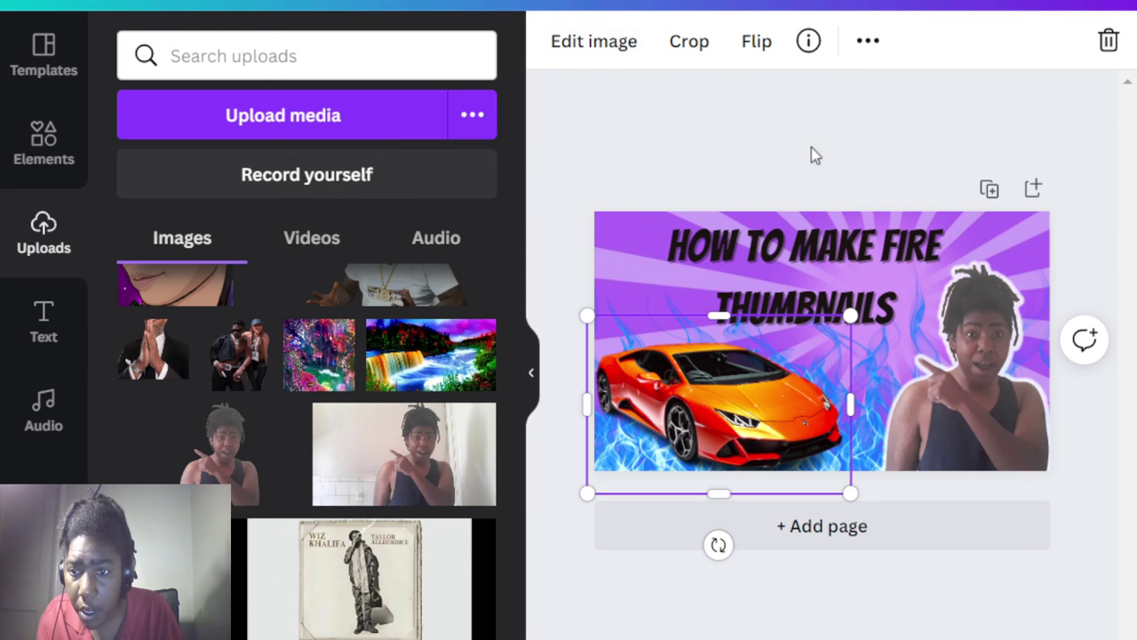
left_click(594, 42)
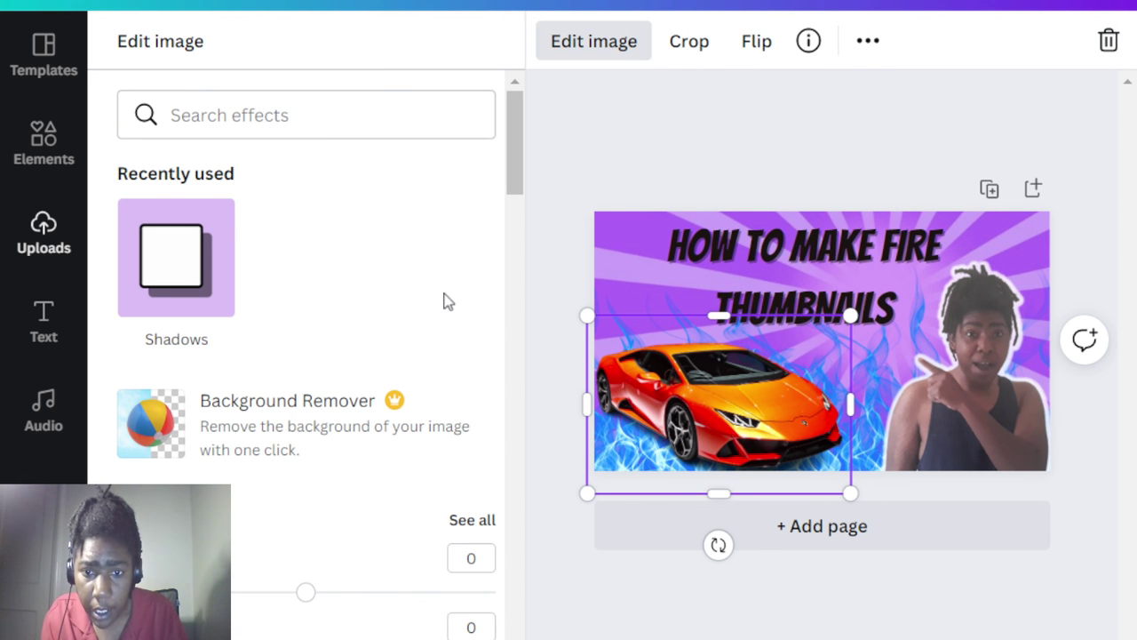
left_click(203, 279)
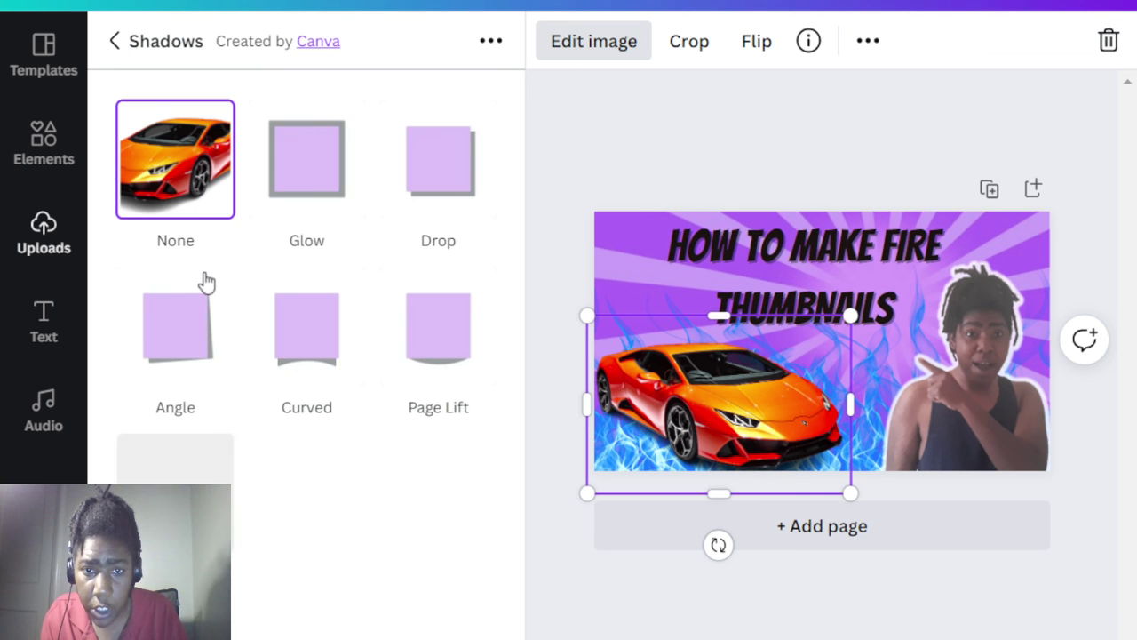
left_click(313, 191)
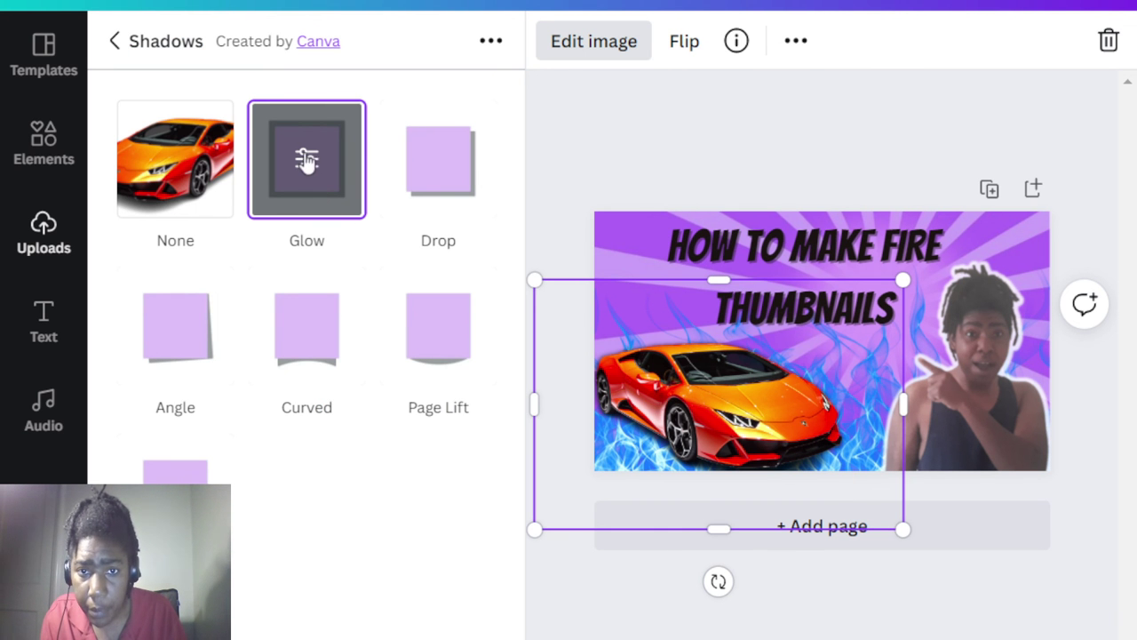
- Set the car glow to size 16, transparency 79 and blur 11
left_click(306, 160)
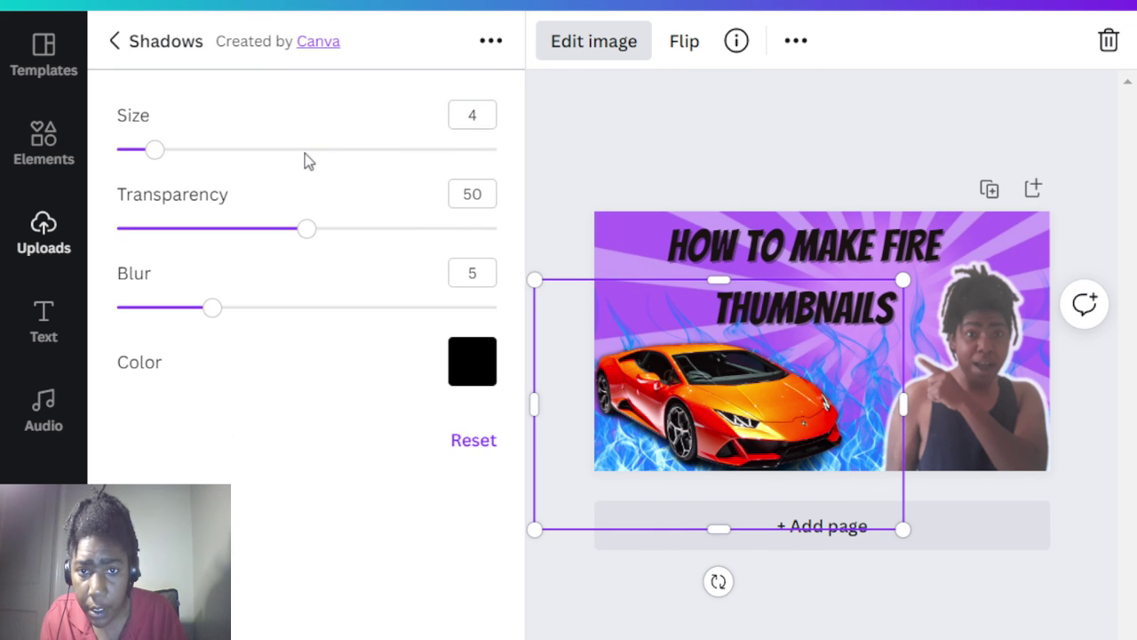
left_click(468, 378)
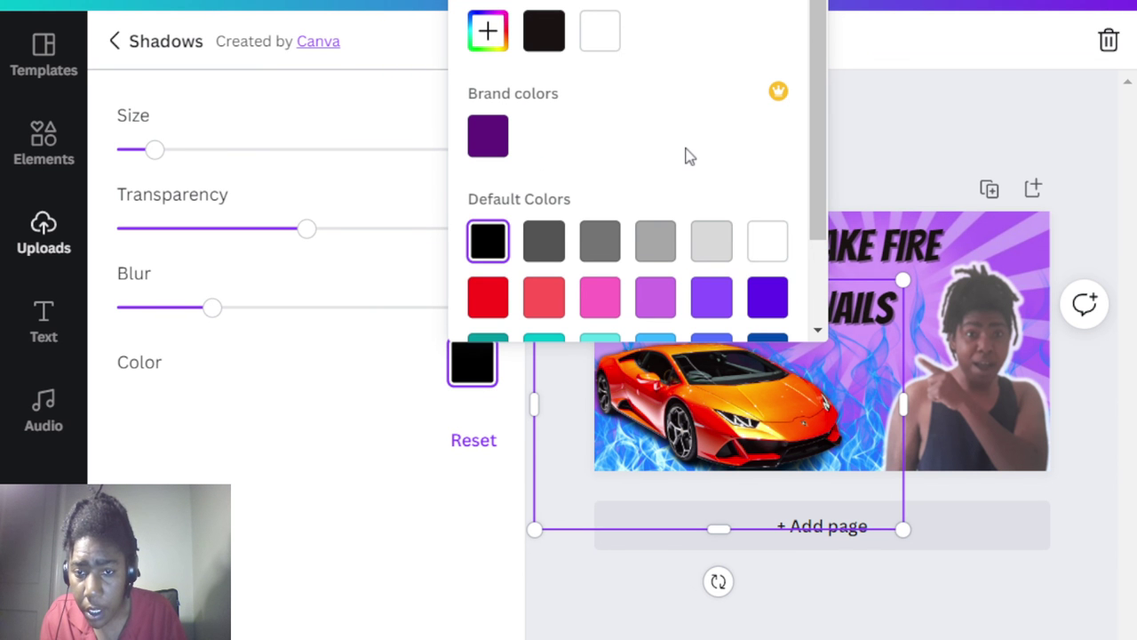
scroll(687, 154, "down", 3)
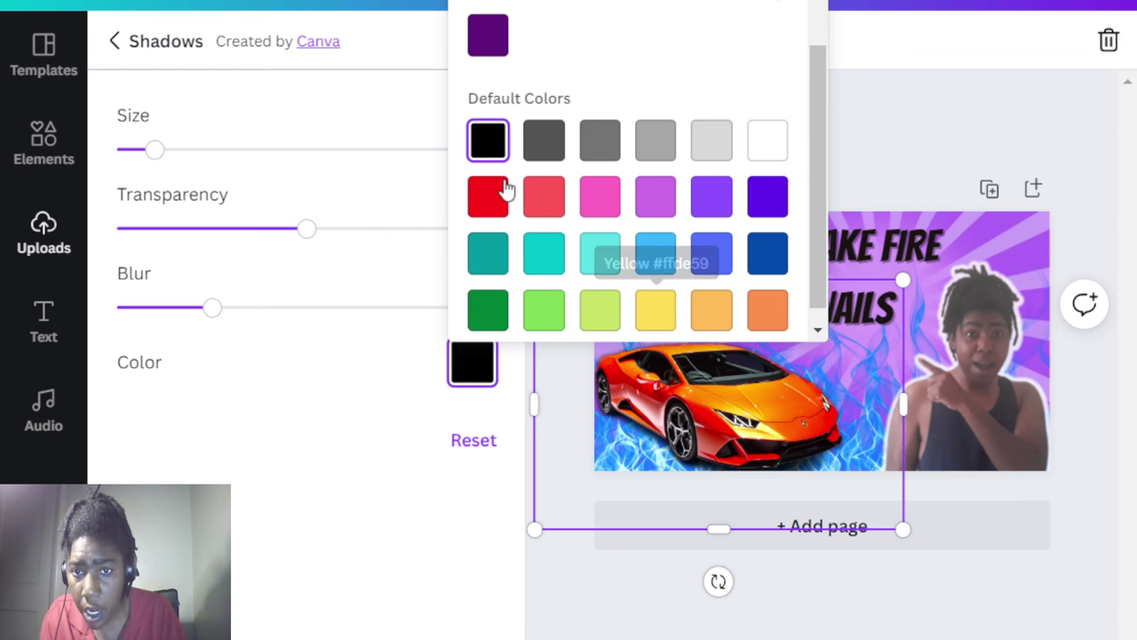
left_click(327, 418)
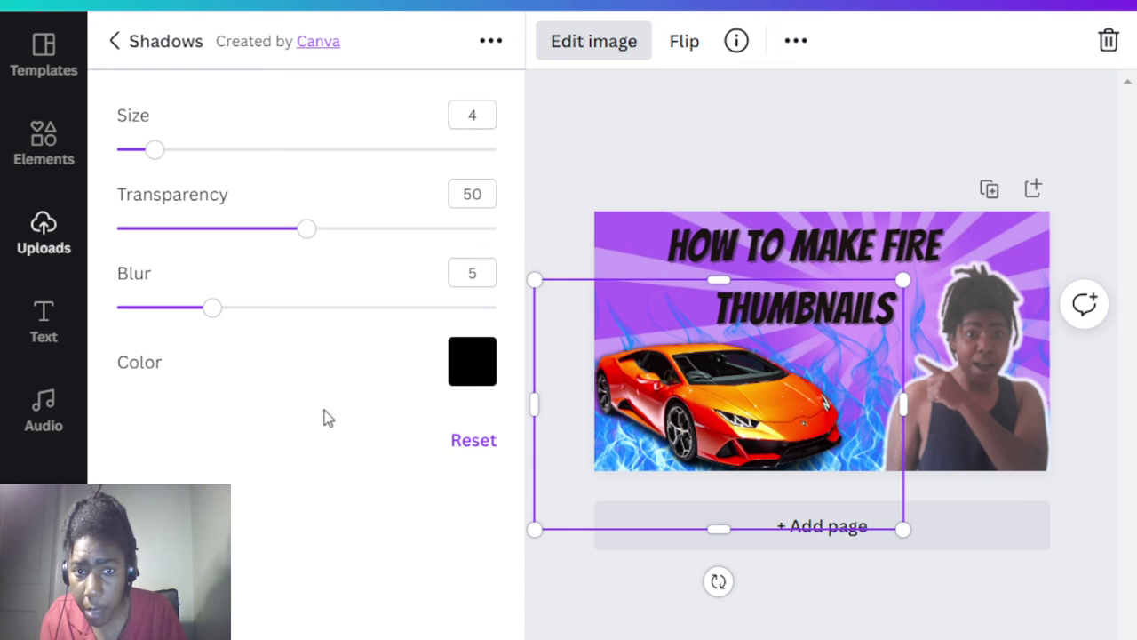
left_click_drag(154, 150, 269, 153)
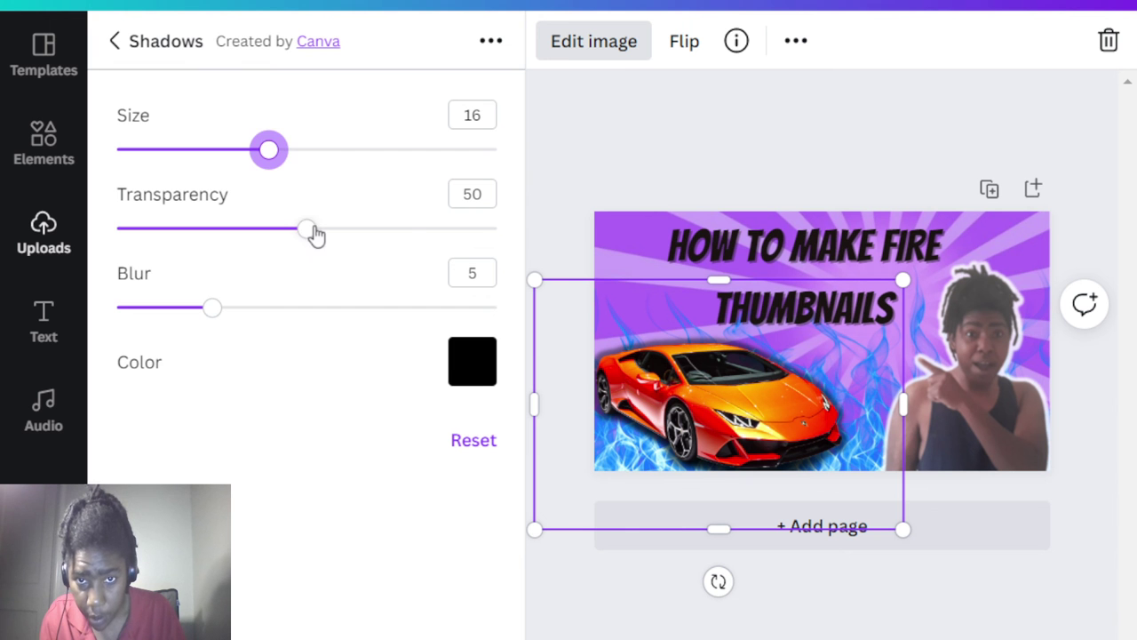
left_click_drag(312, 229, 417, 225)
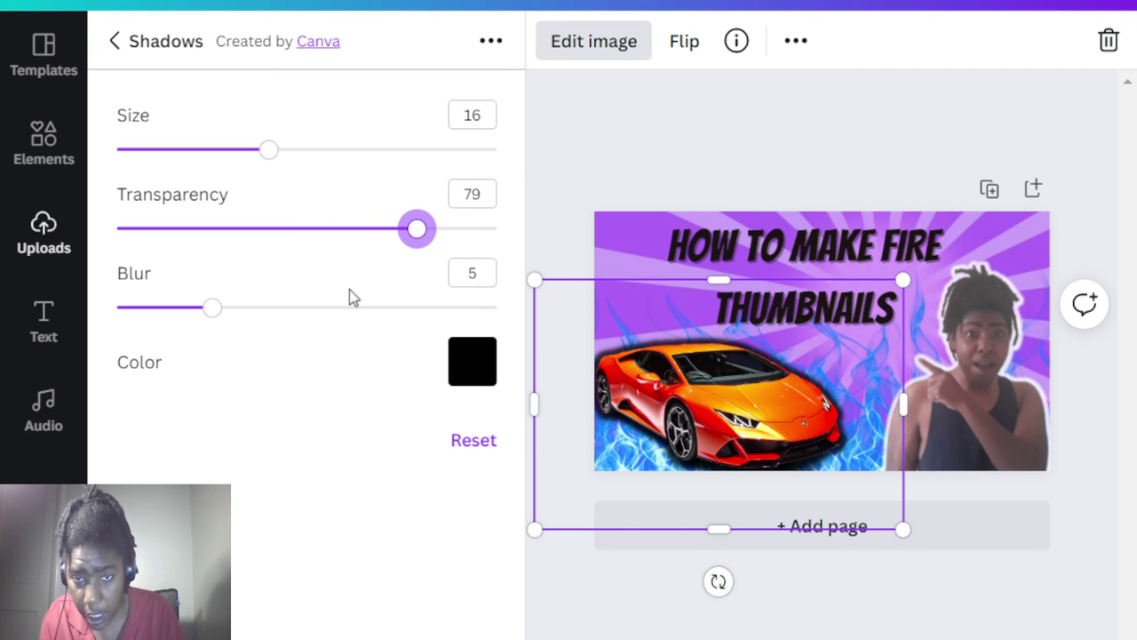
left_click_drag(216, 313, 327, 306)
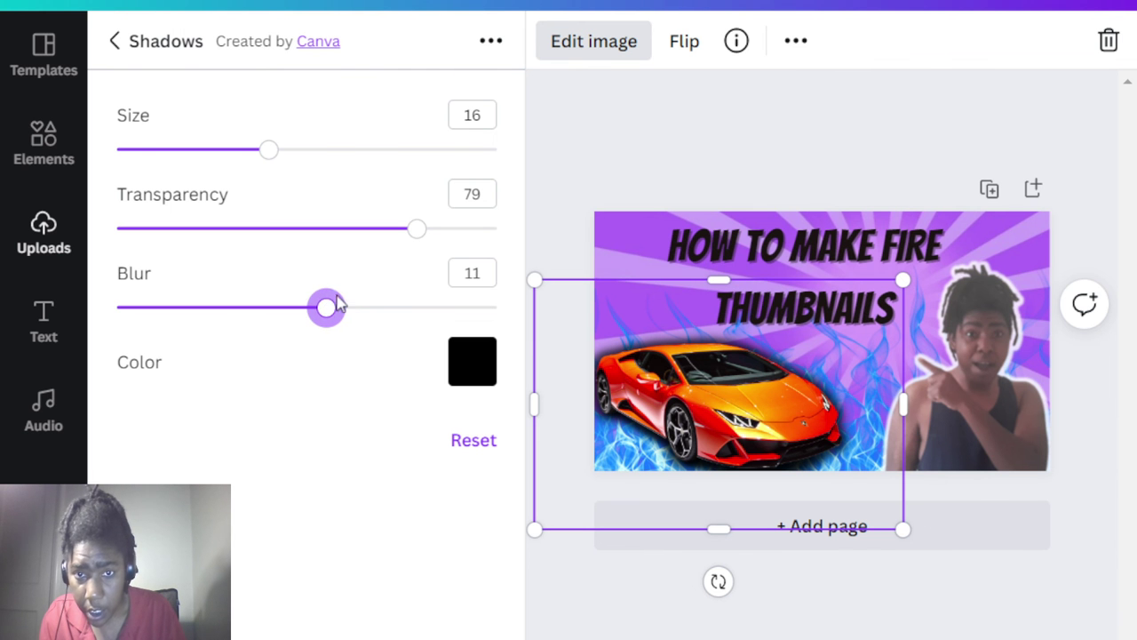
- Make the car glow orange and enlarge its size to 21
left_click(468, 362)
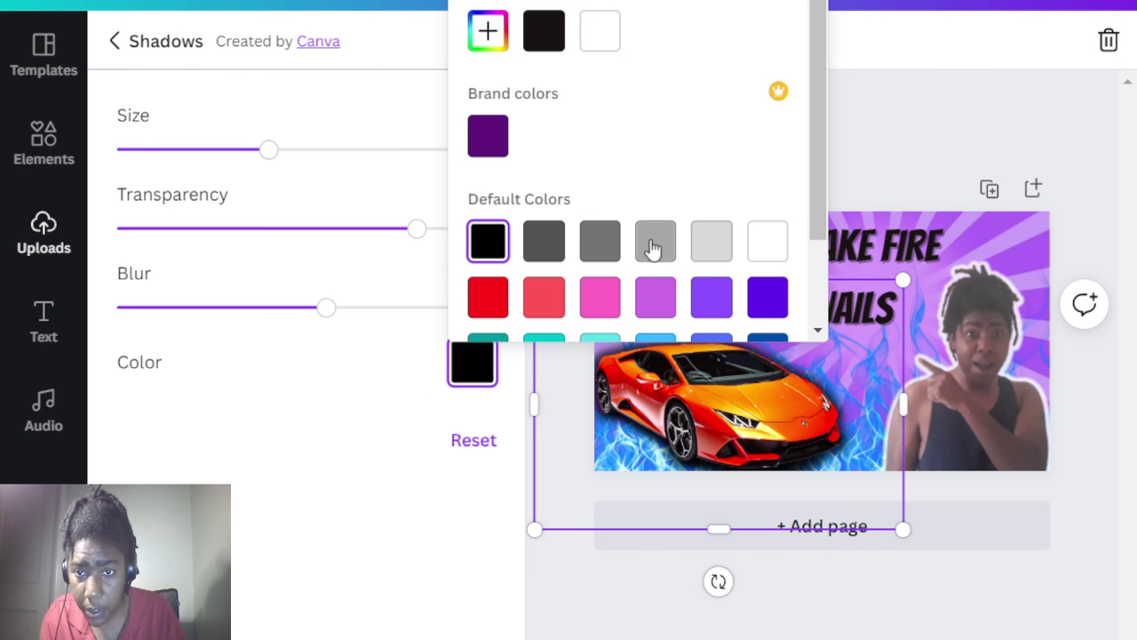
scroll(655, 246, "down", 3)
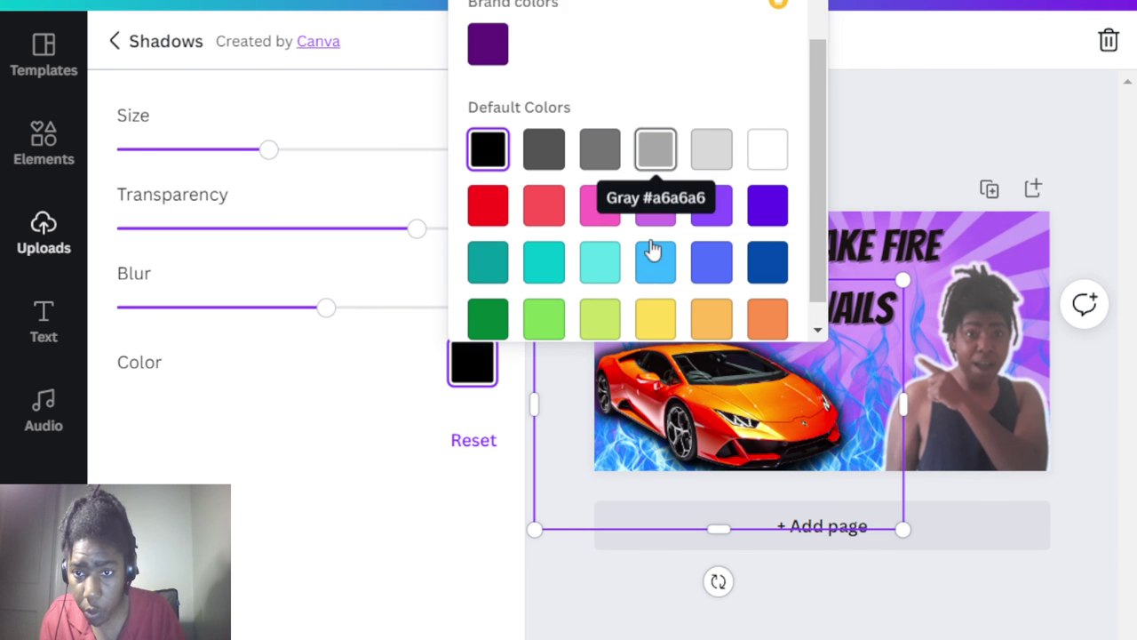
left_click(773, 295)
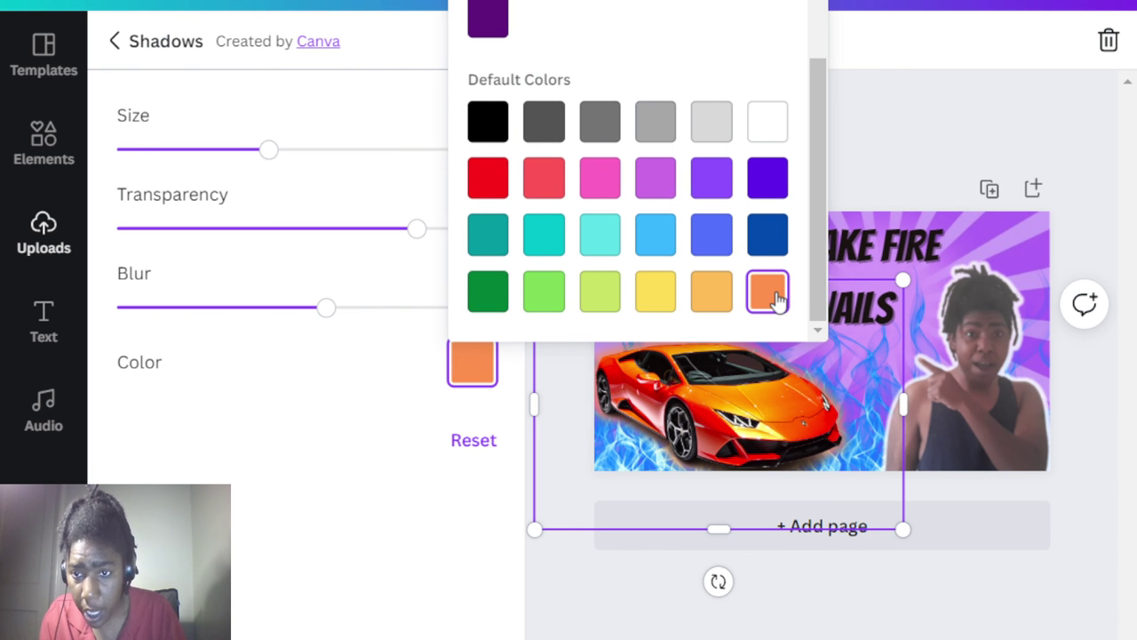
left_click(349, 447)
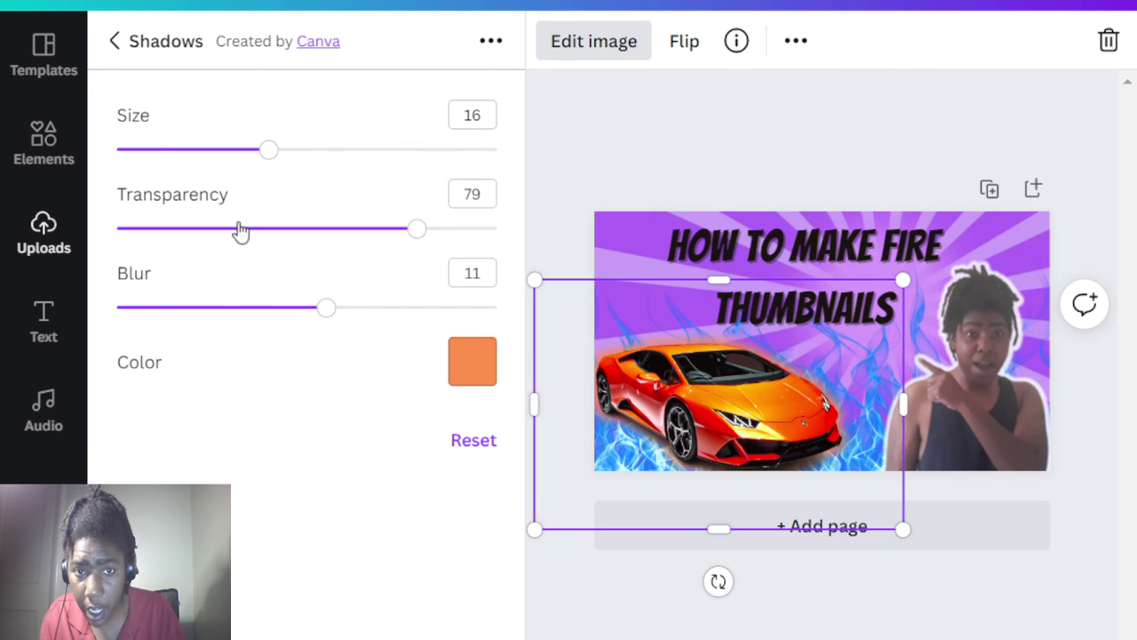
left_click_drag(266, 152, 321, 151)
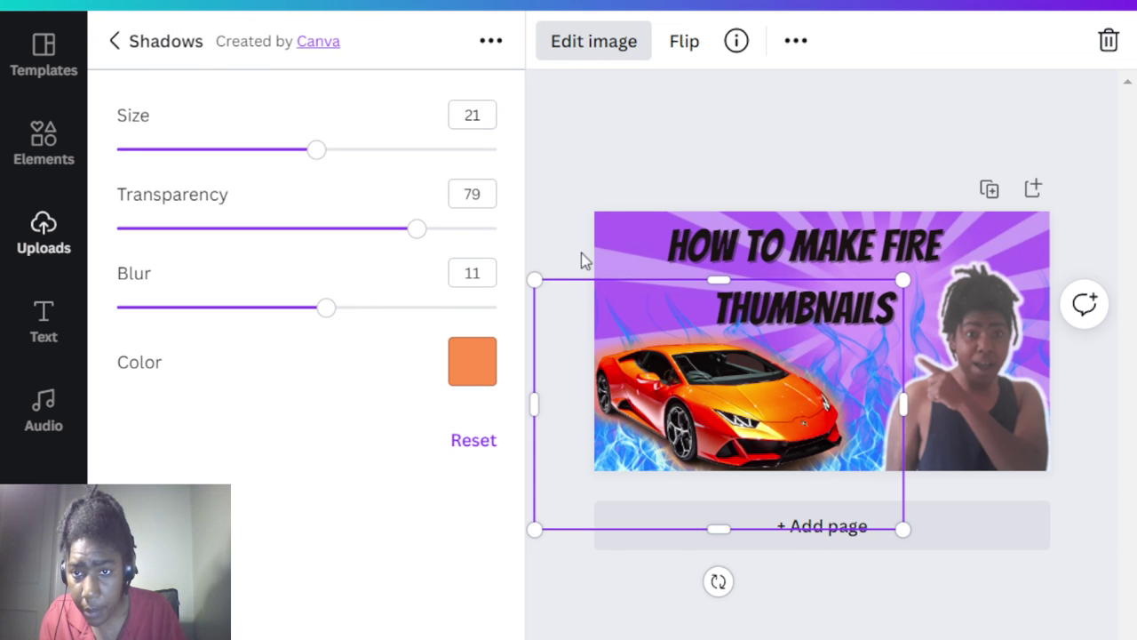
left_click(740, 112)
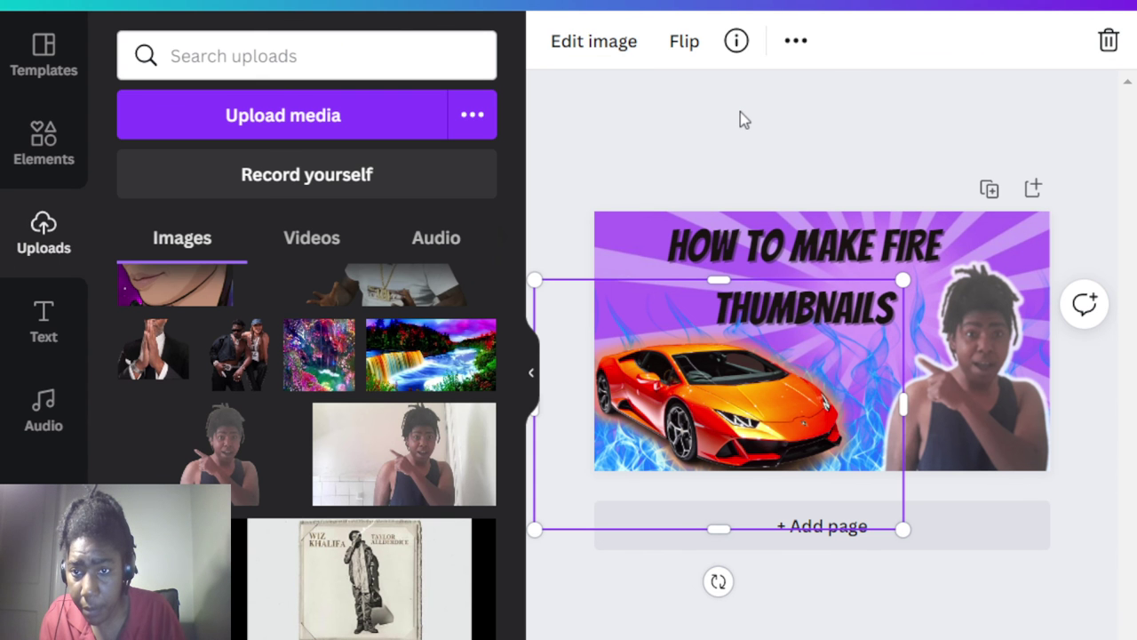
- Download the thumbnail as a PNG at 1280 × 720 px
left_click(740, 112)
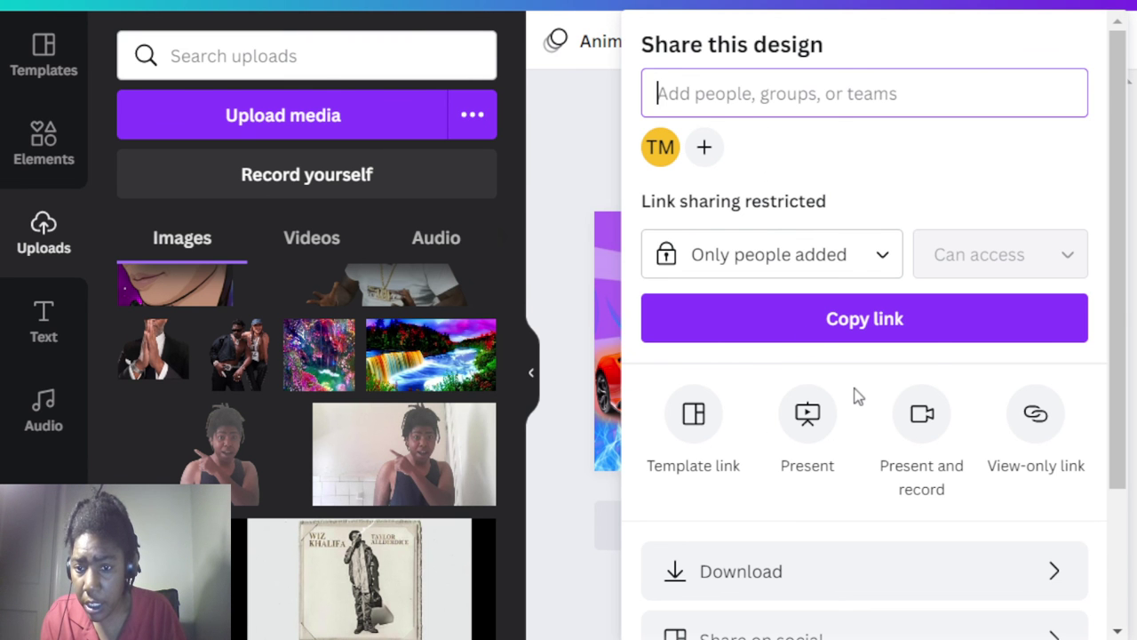
scroll(856, 396, "down", 3)
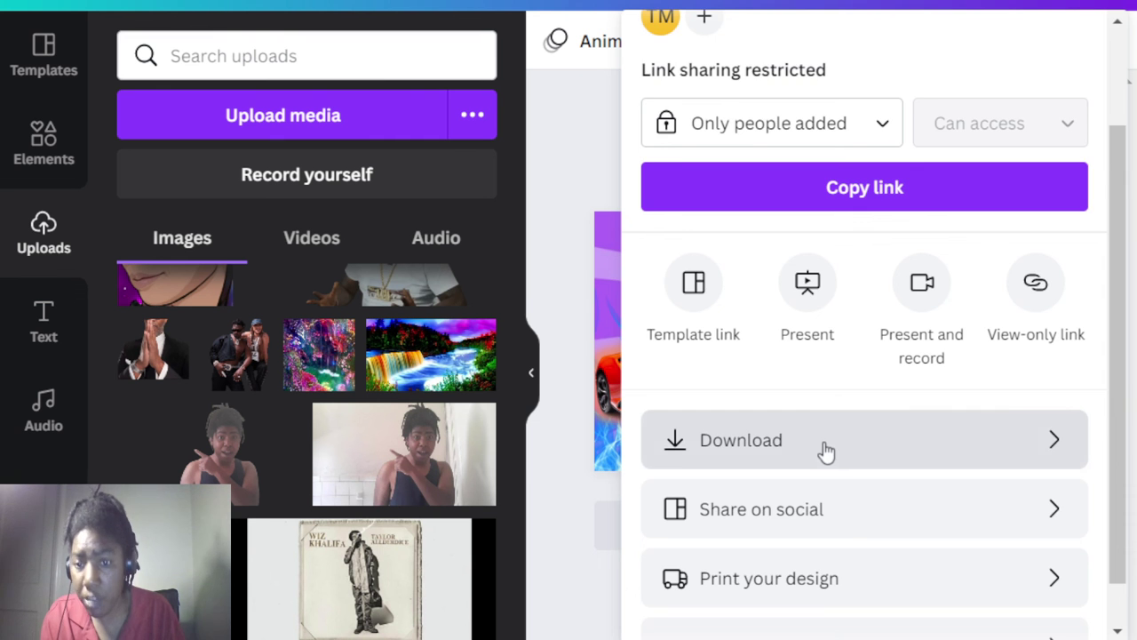
left_click(826, 452)
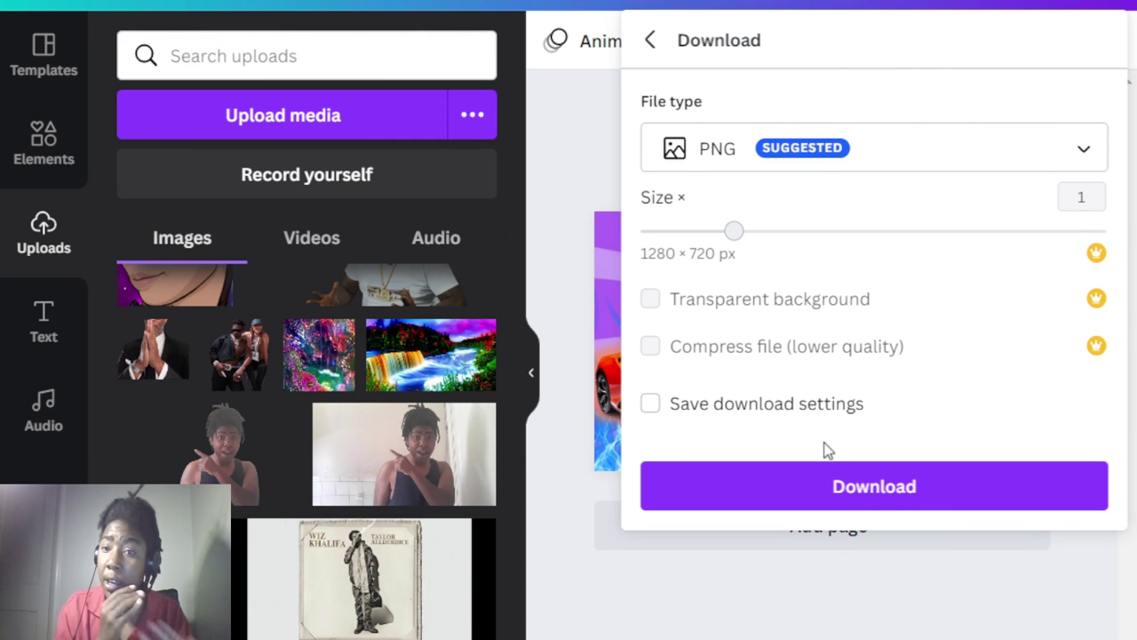
left_click(855, 498)
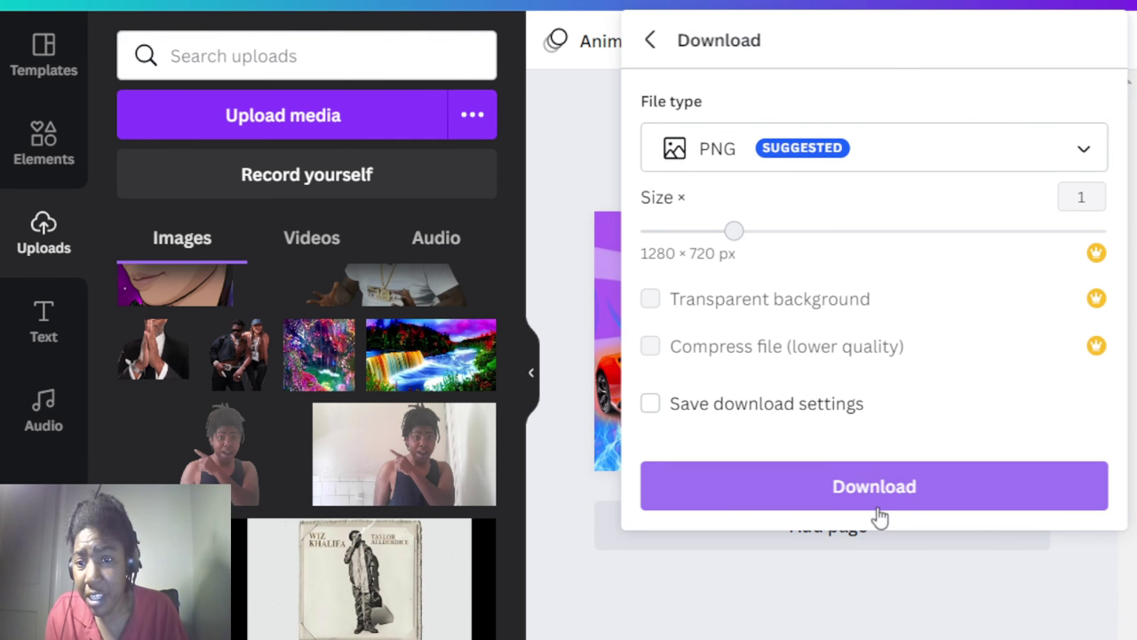